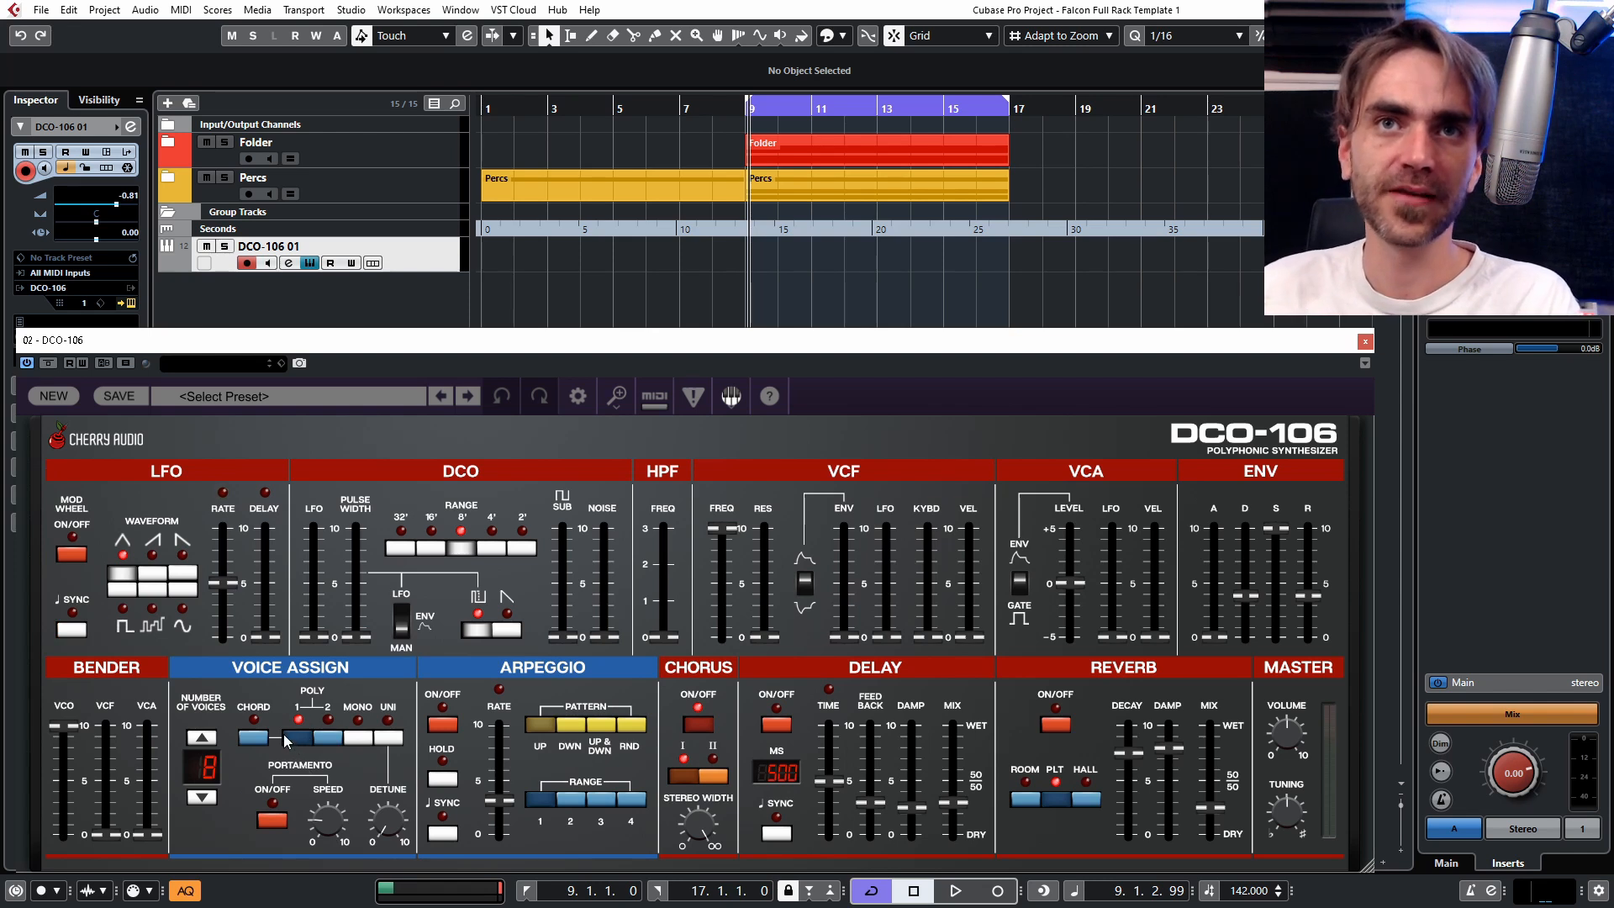
# Turn on portamento and compare the two poly voice modes, ending on Poly 2.
pyautogui.click(271, 819)
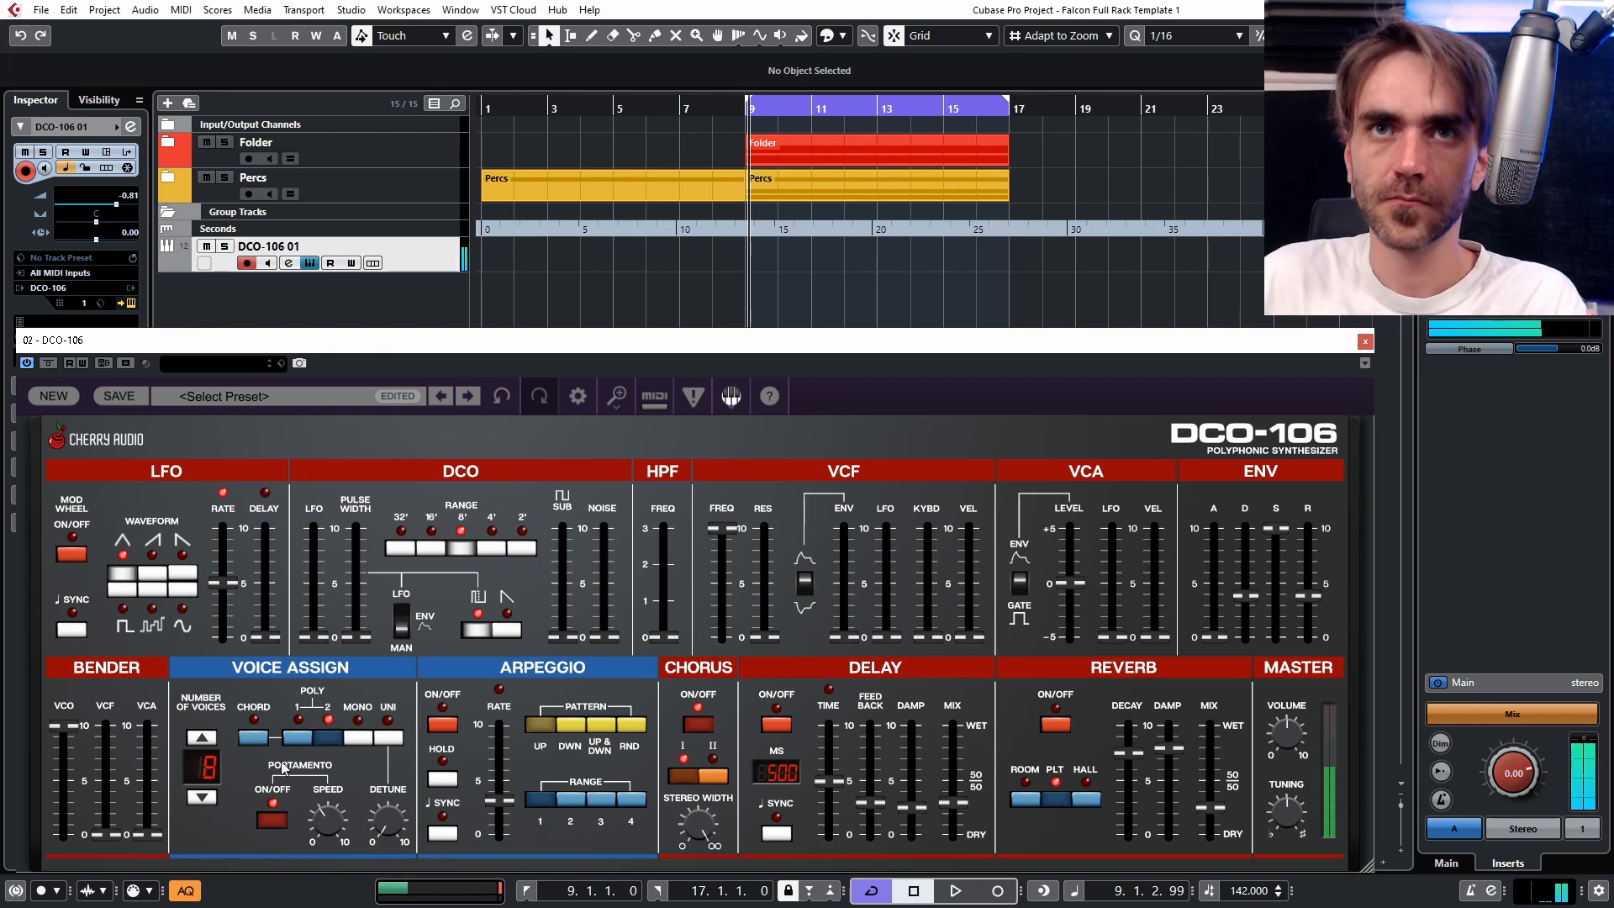
pyautogui.click(298, 737)
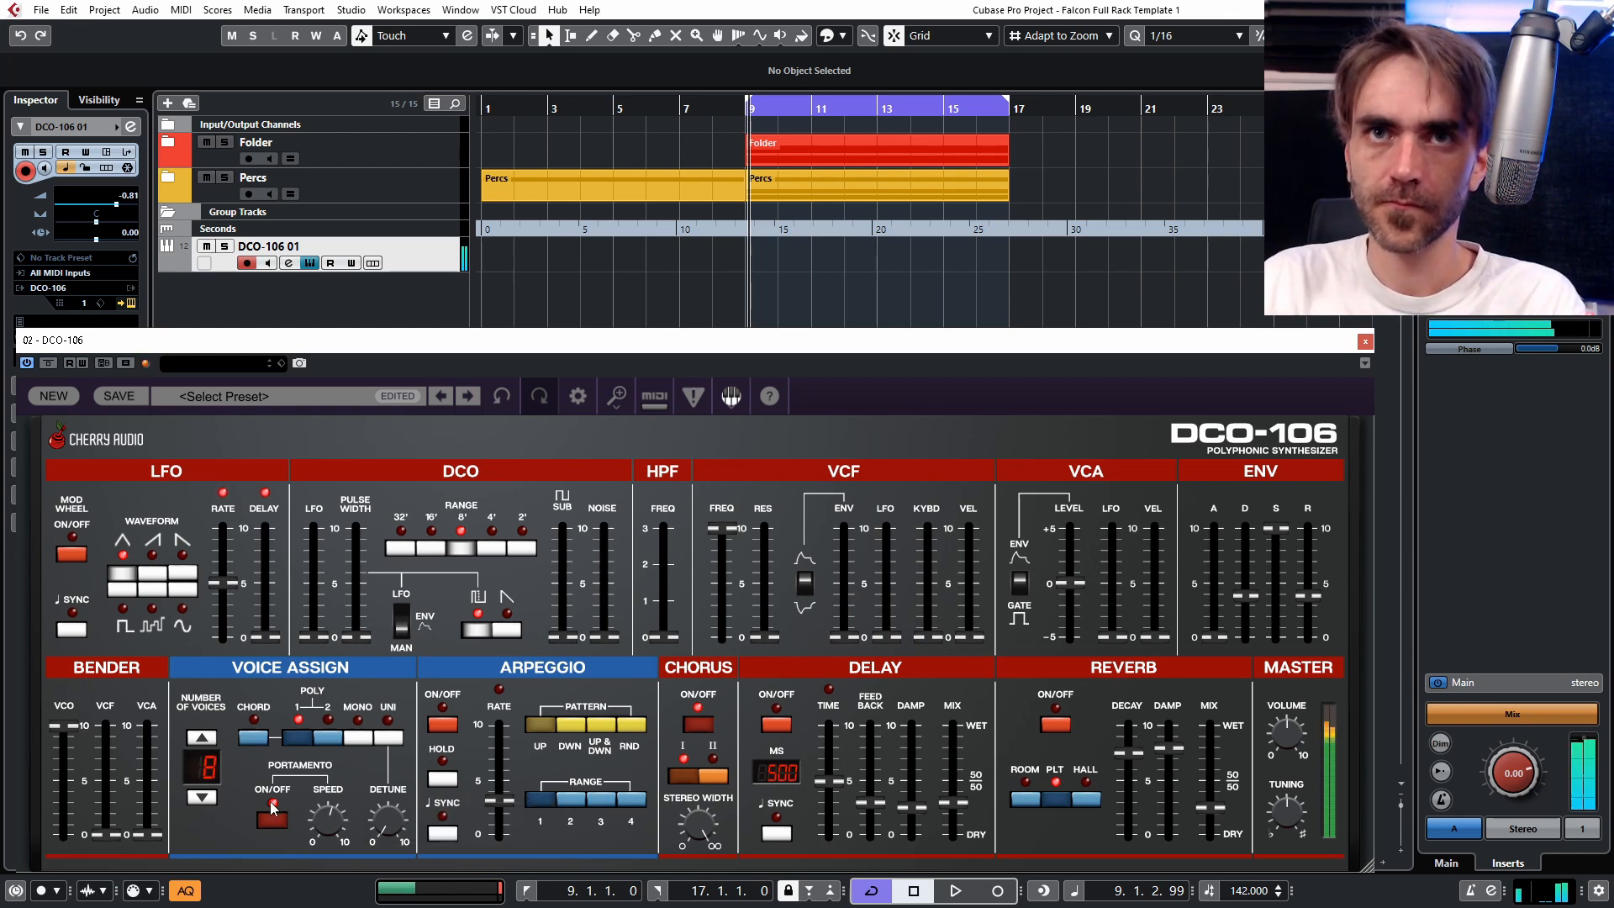
pyautogui.click(333, 741)
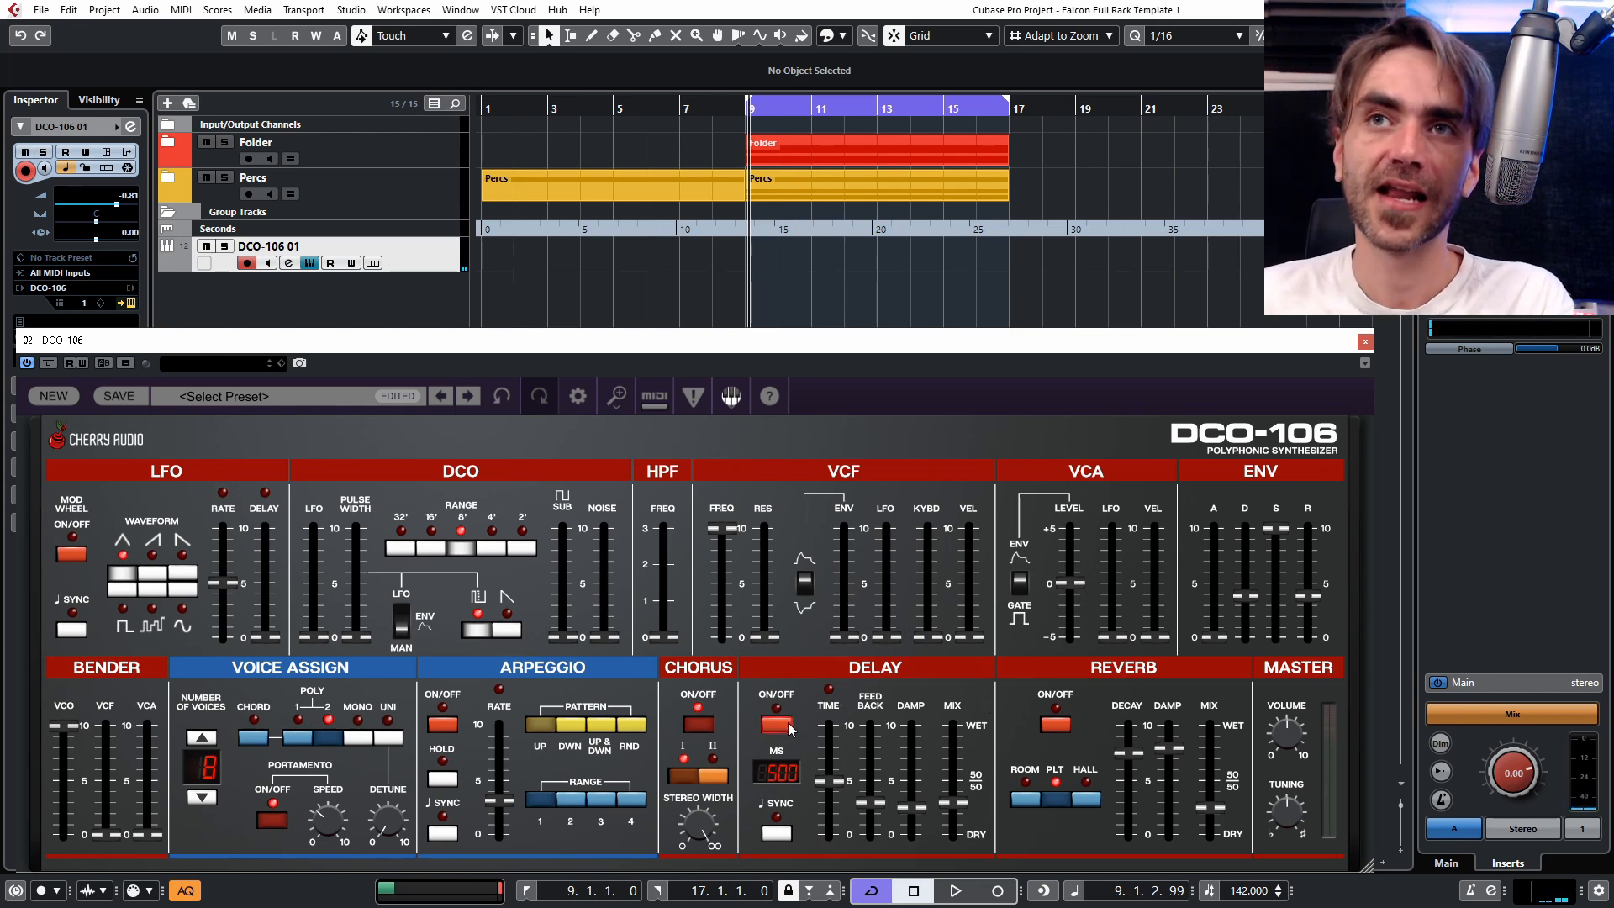
# Enable the reverb and a tempo-synced delay with a delay time of 316 ms.
pyautogui.click(1061, 726)
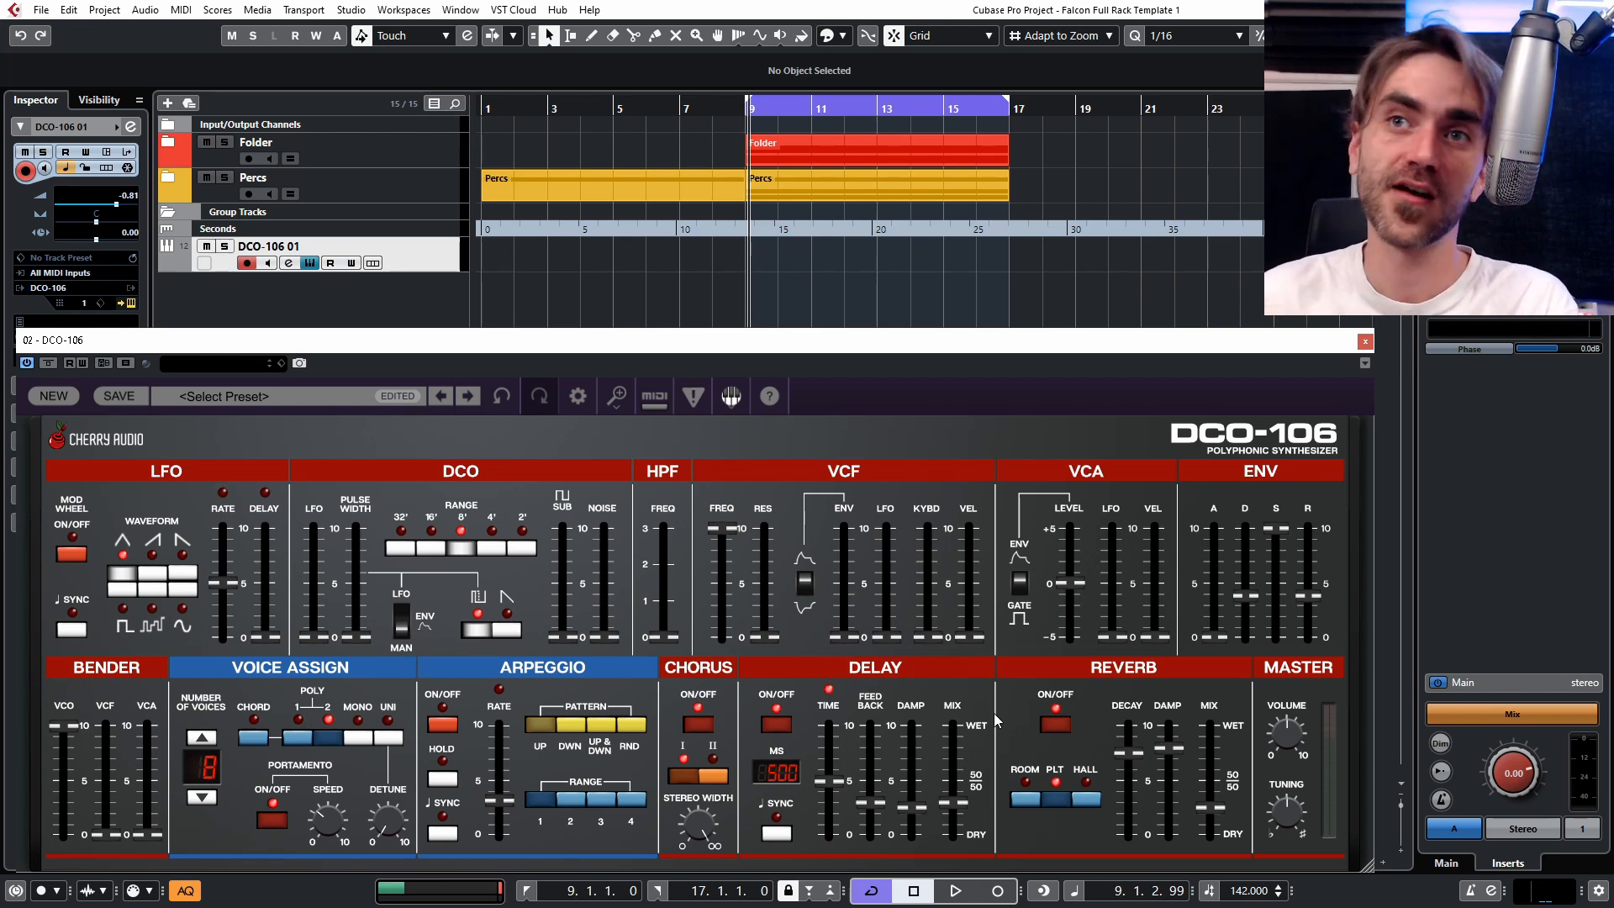
pyautogui.click(777, 833)
pyautogui.moveTo(830, 782)
pyautogui.mouseDown()
pyautogui.moveTo(820, 809)
pyautogui.moveTo(837, 778)
pyautogui.mouseUp()
# Raise the VCF resonance to 100% and sweep the filter frequency, ending slightly below 5 on its scale.
pyautogui.moveTo(721, 529); pyautogui.dragTo(718, 592)
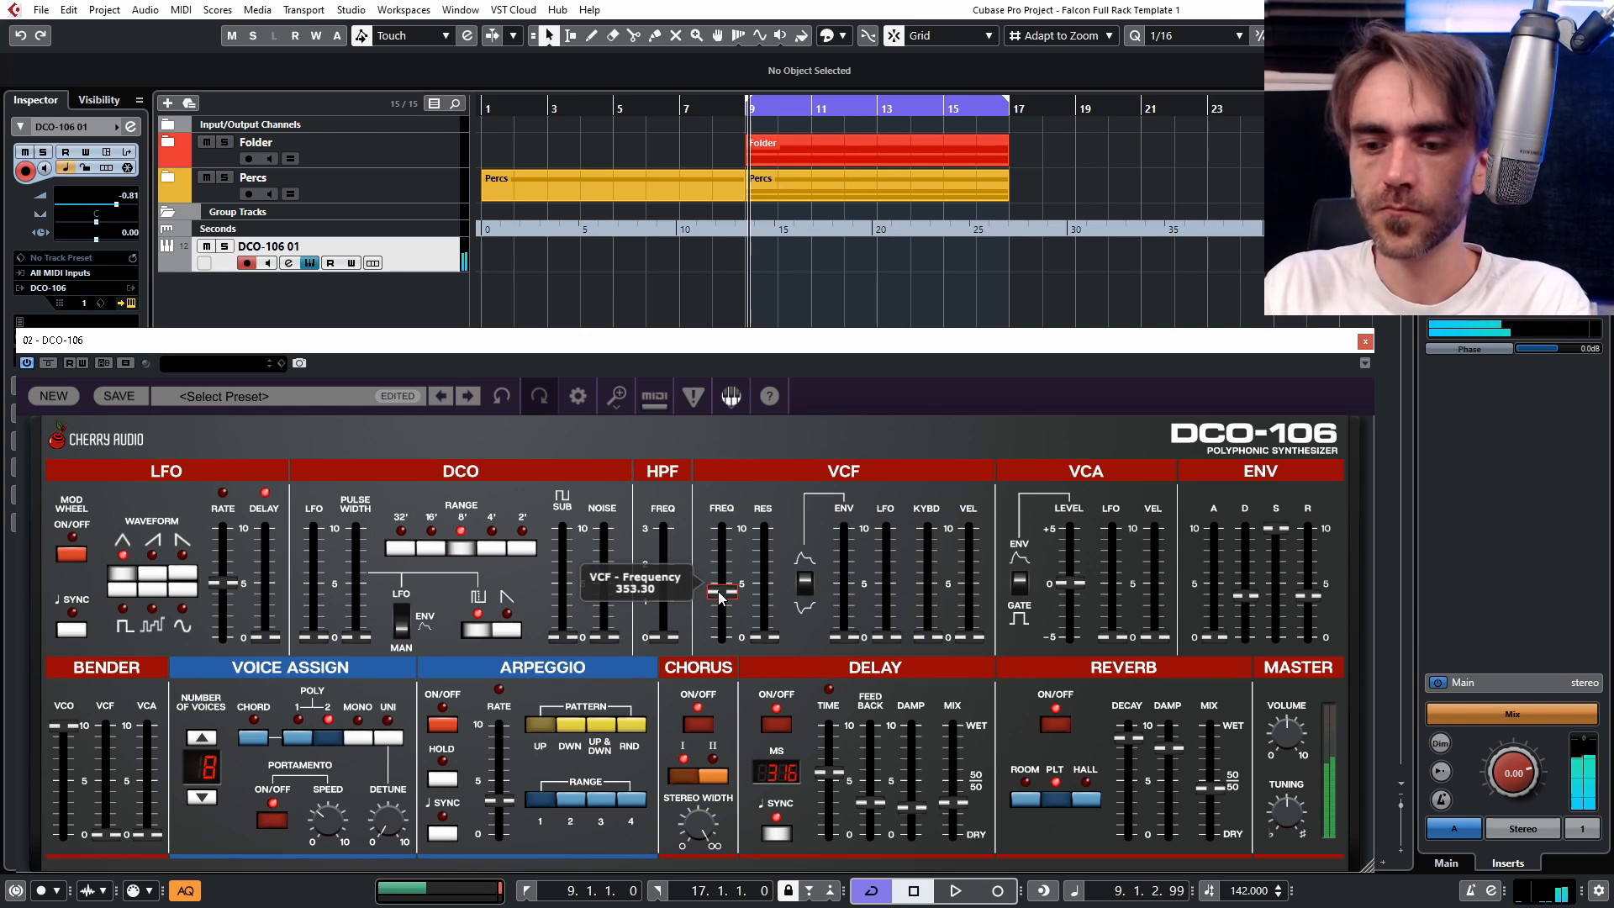
pyautogui.moveTo(717, 590)
pyautogui.mouseDown()
pyautogui.moveTo(729, 548)
pyautogui.moveTo(726, 635)
pyautogui.moveTo(731, 548)
pyautogui.moveTo(719, 582)
pyautogui.mouseUp()
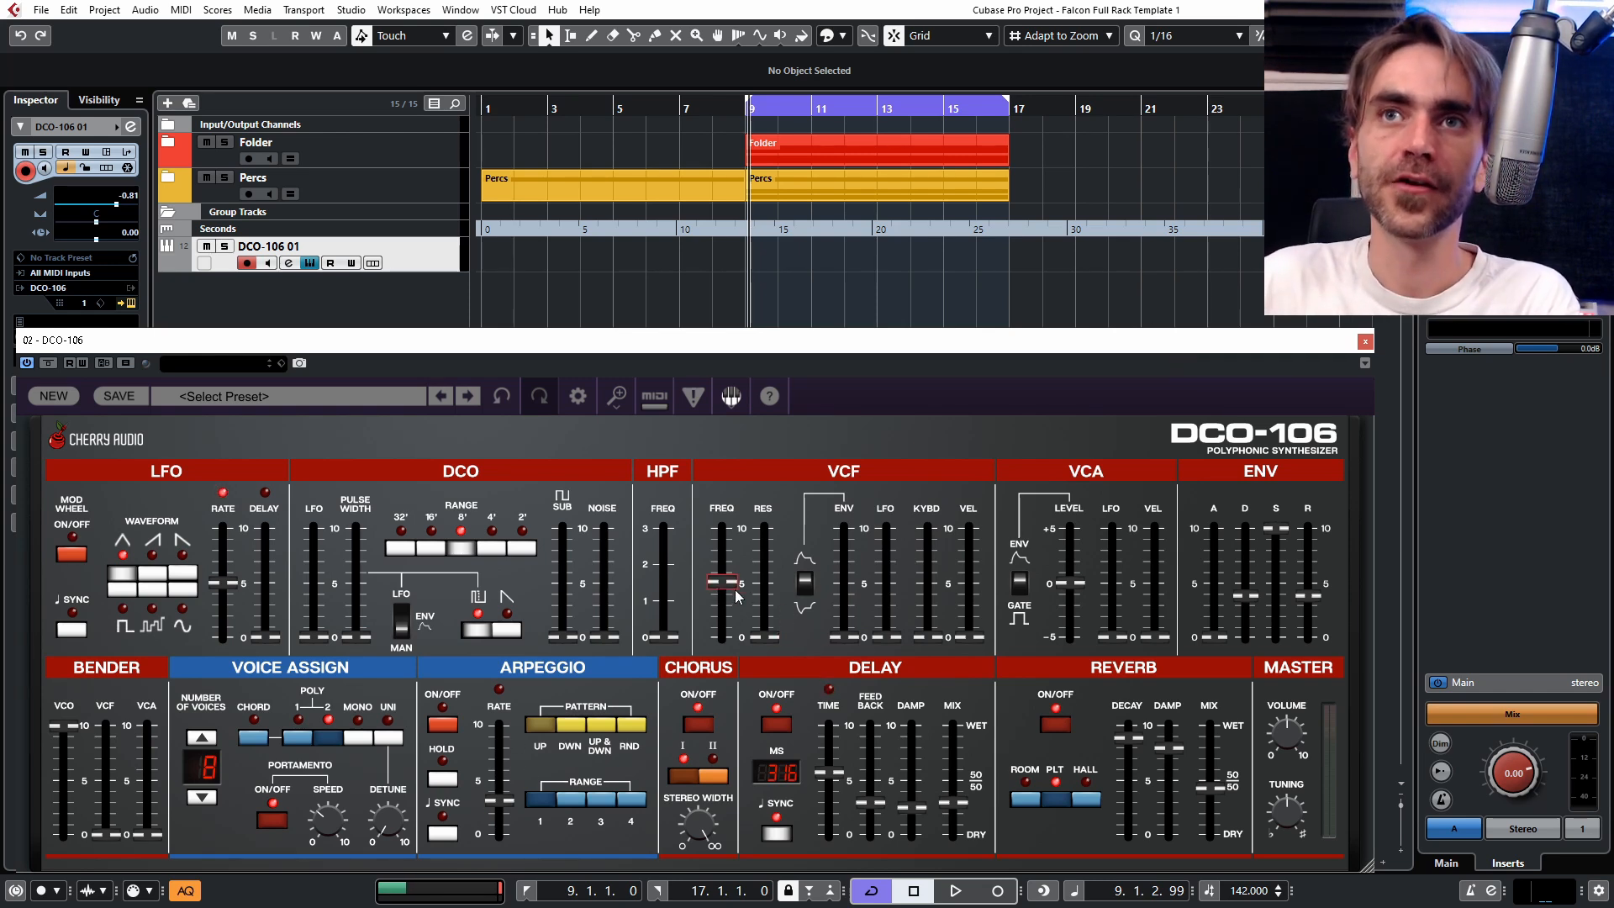
pyautogui.moveTo(763, 638); pyautogui.dragTo(771, 539)
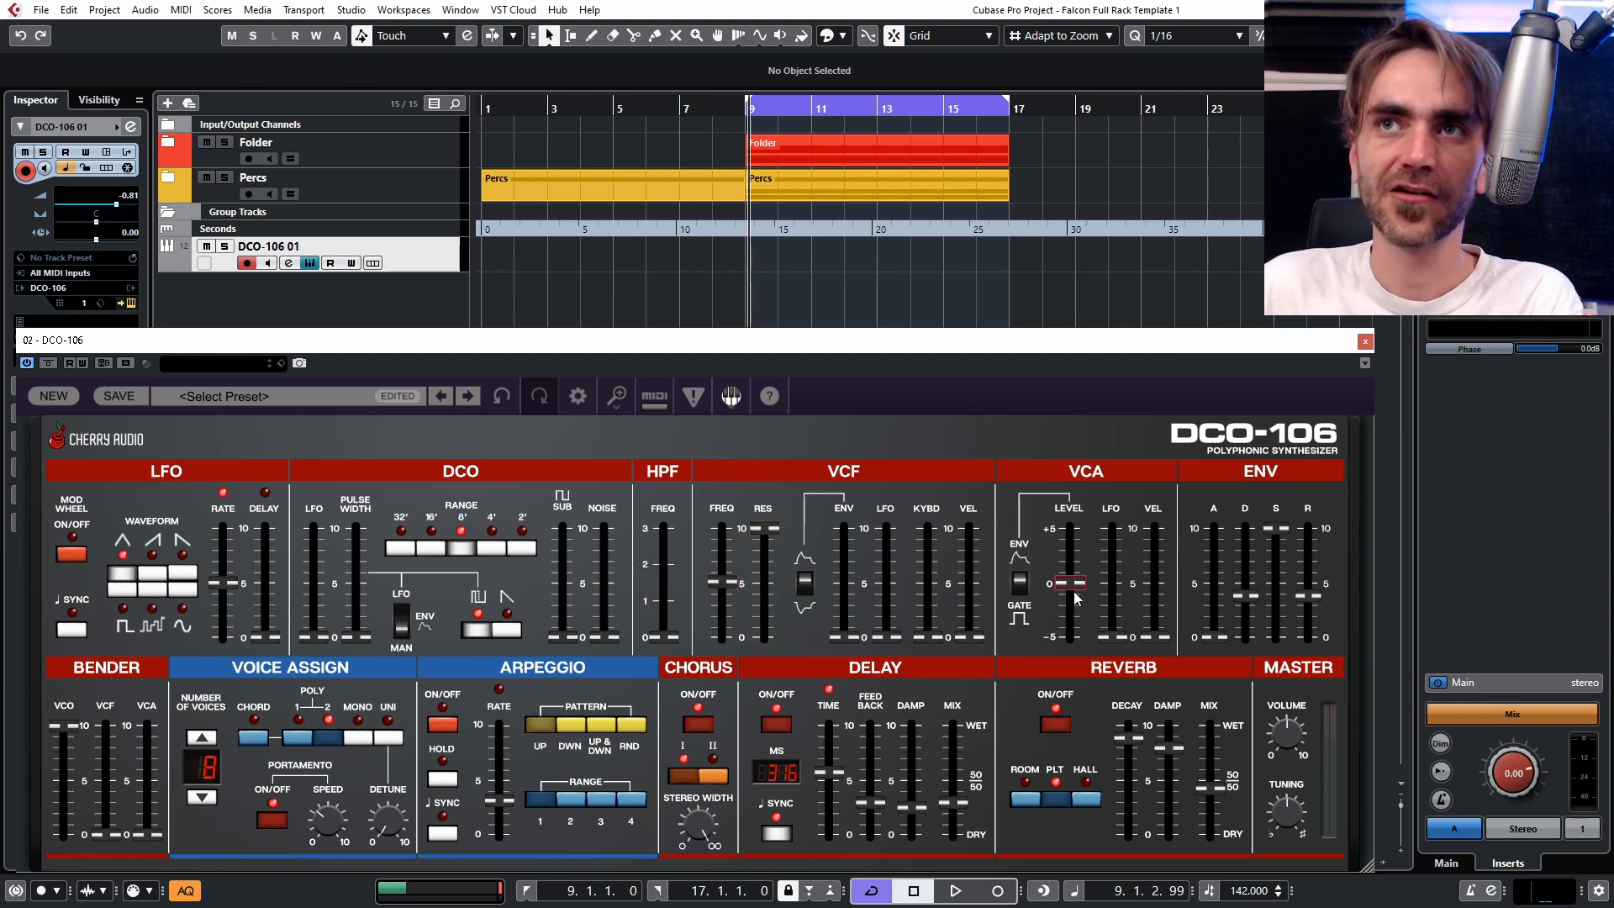
pyautogui.moveTo(716, 583)
pyautogui.mouseDown()
pyautogui.moveTo(736, 618)
pyautogui.moveTo(730, 569)
pyautogui.mouseUp()
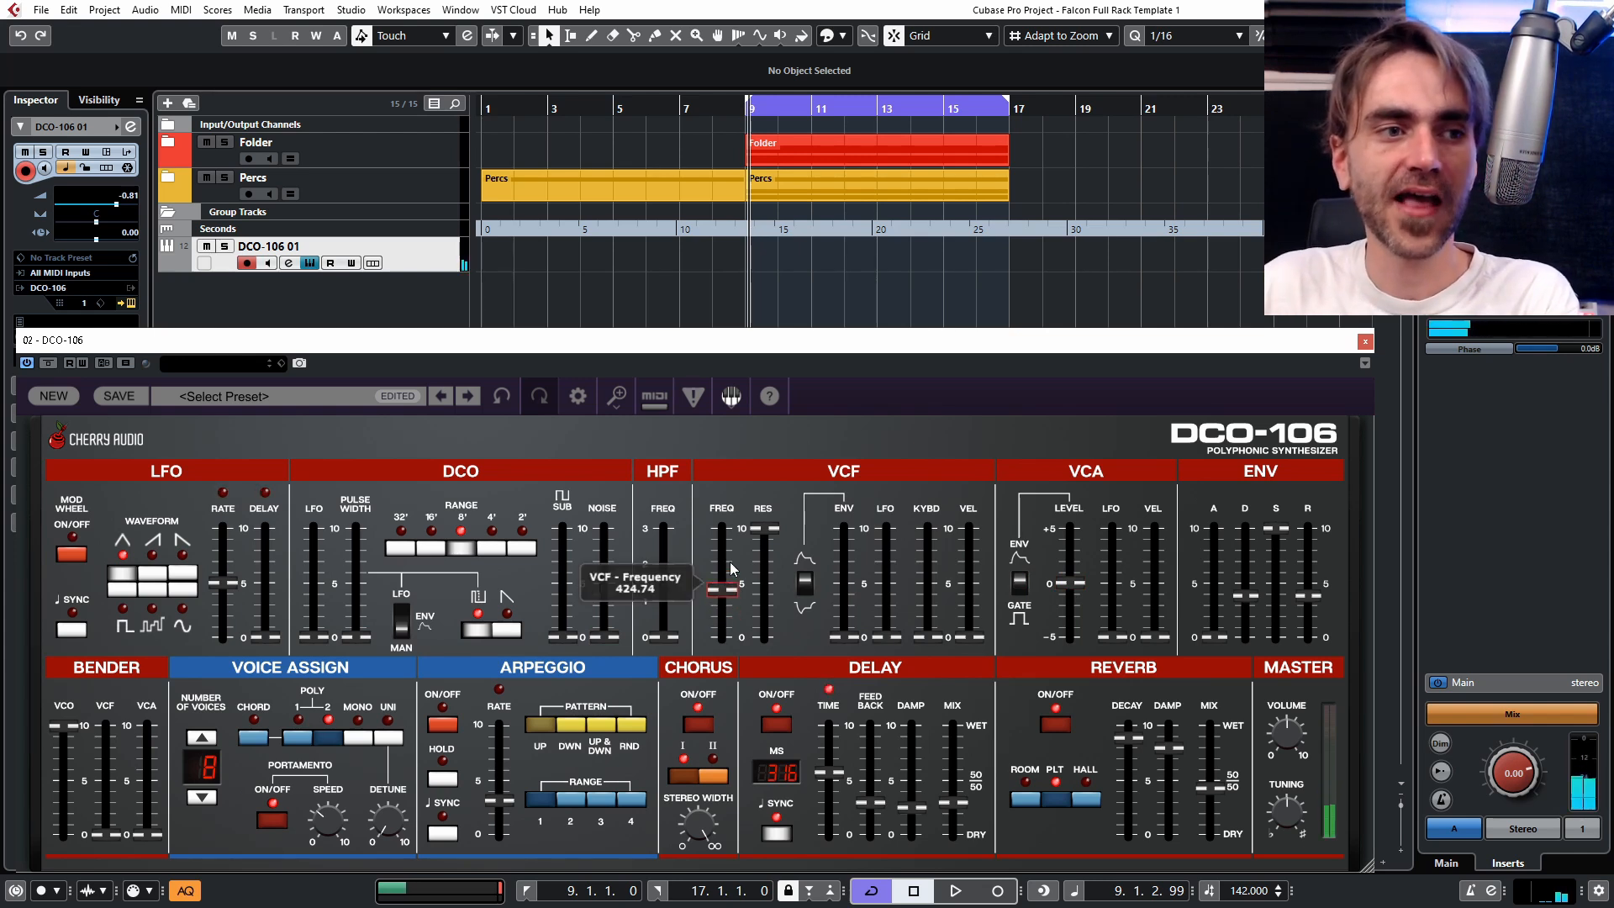
pyautogui.moveTo(754, 546)
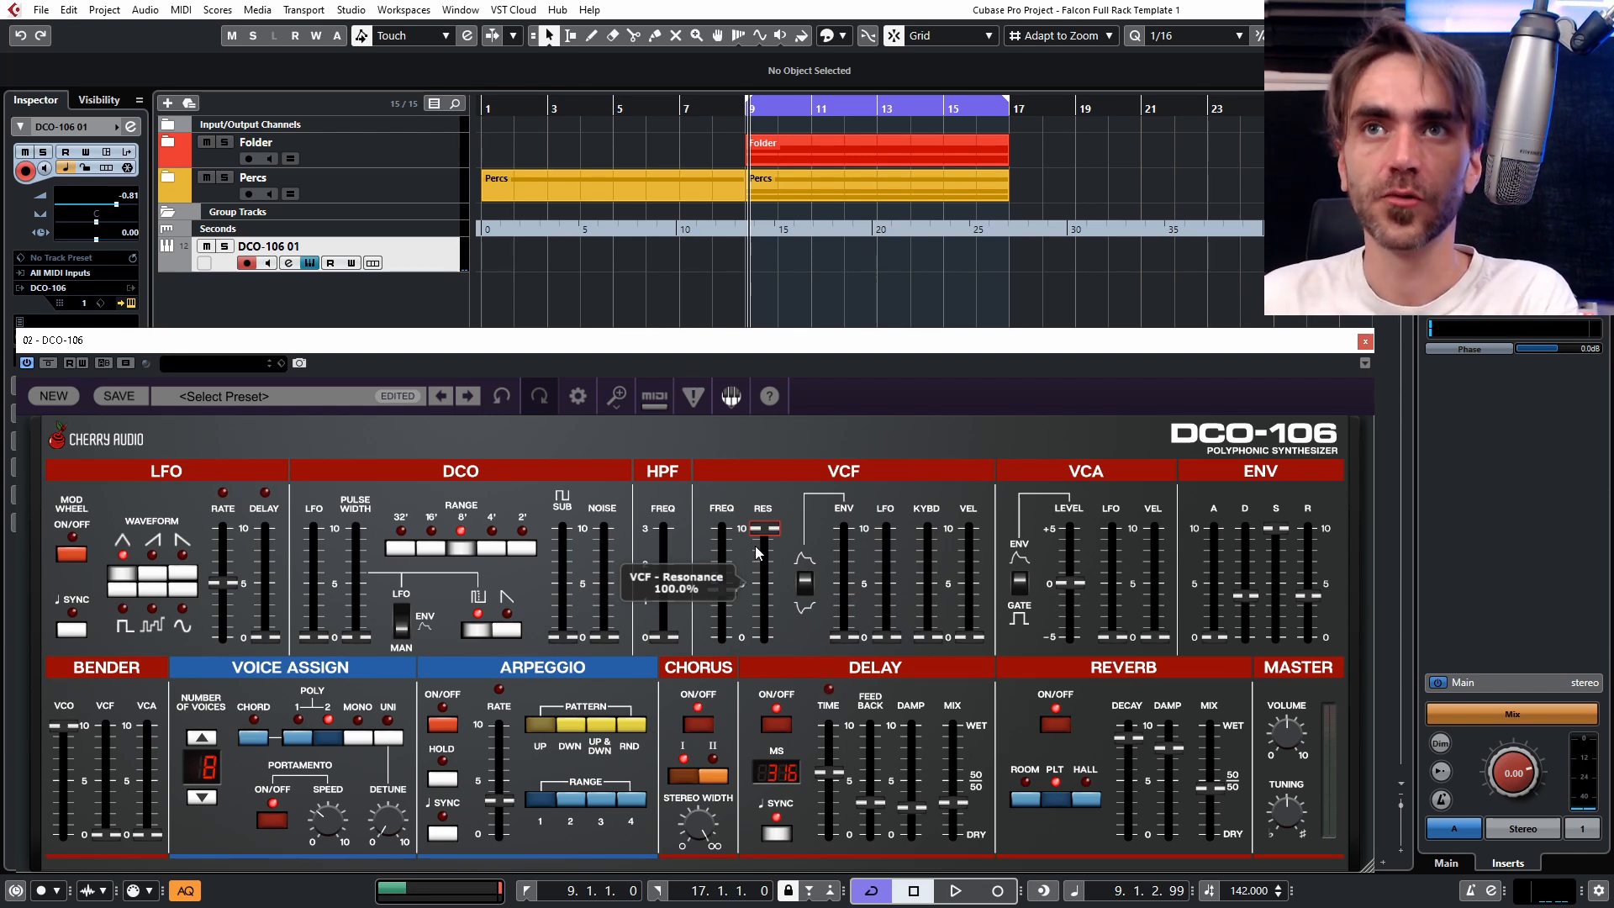
pyautogui.moveTo(721, 636); pyautogui.dragTo(716, 588)
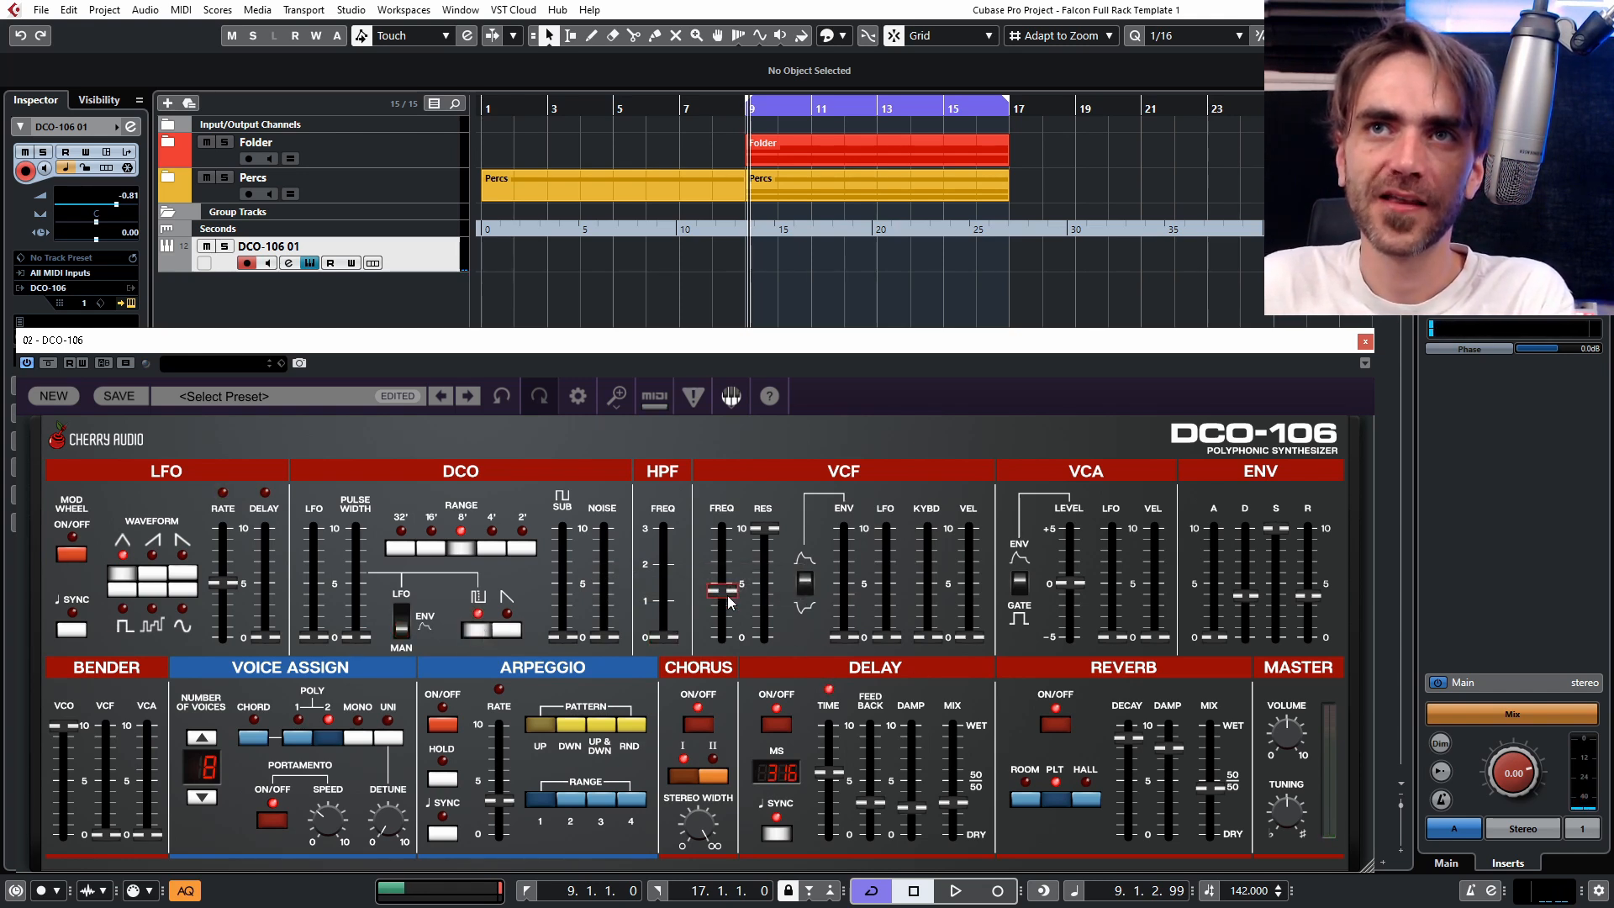
# Lower the VCF frequency to about 3.5, and raise the delay mix to about 6.5 and the reverb mix to about 8.
pyautogui.moveTo(728, 595)
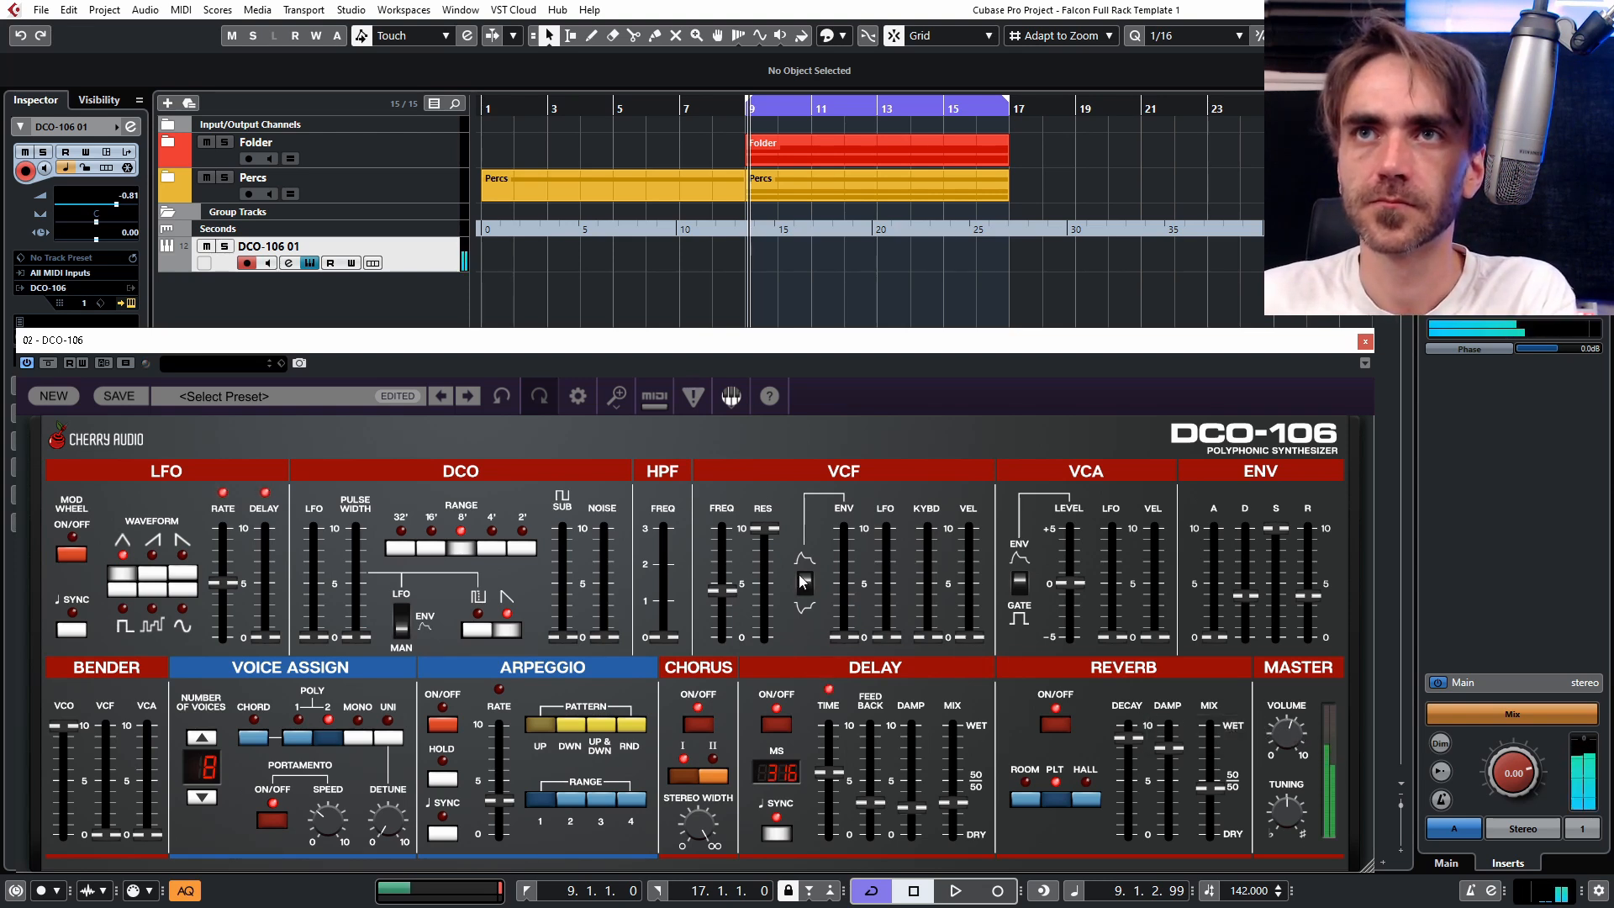
pyautogui.moveTo(716, 589); pyautogui.dragTo(717, 602)
pyautogui.moveTo(952, 801); pyautogui.dragTo(956, 762)
pyautogui.moveTo(1210, 788); pyautogui.dragTo(1210, 750)
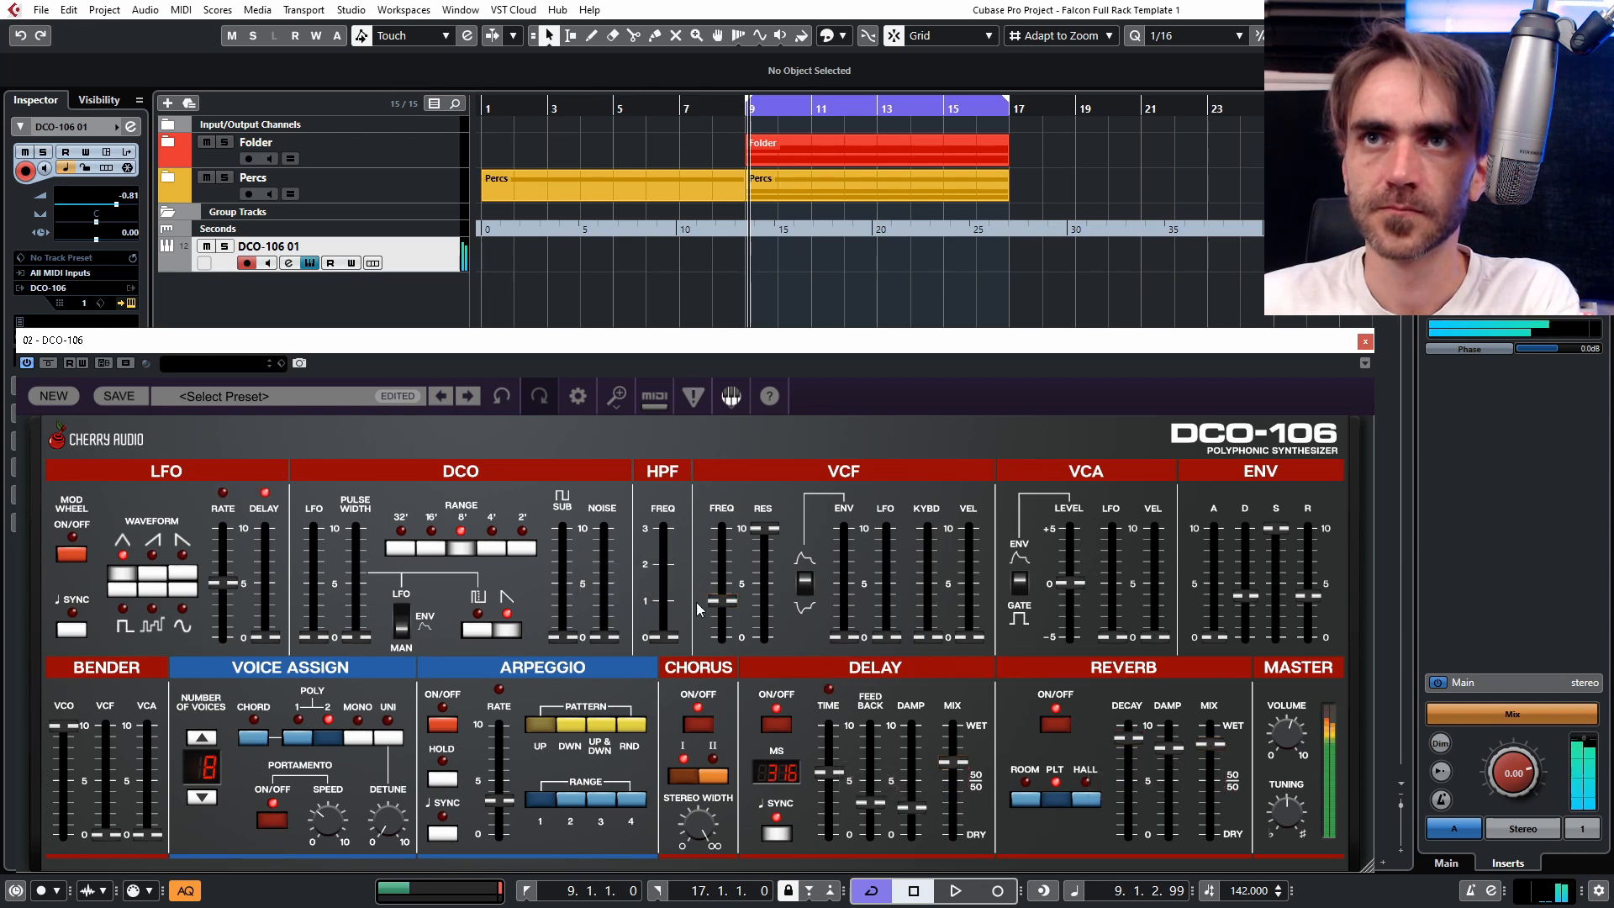
# Sweep the VCF frequency up to about 1150 and back down to about 290, and reduce the resonance to 0%.
pyautogui.moveTo(714, 602); pyautogui.dragTo(716, 592)
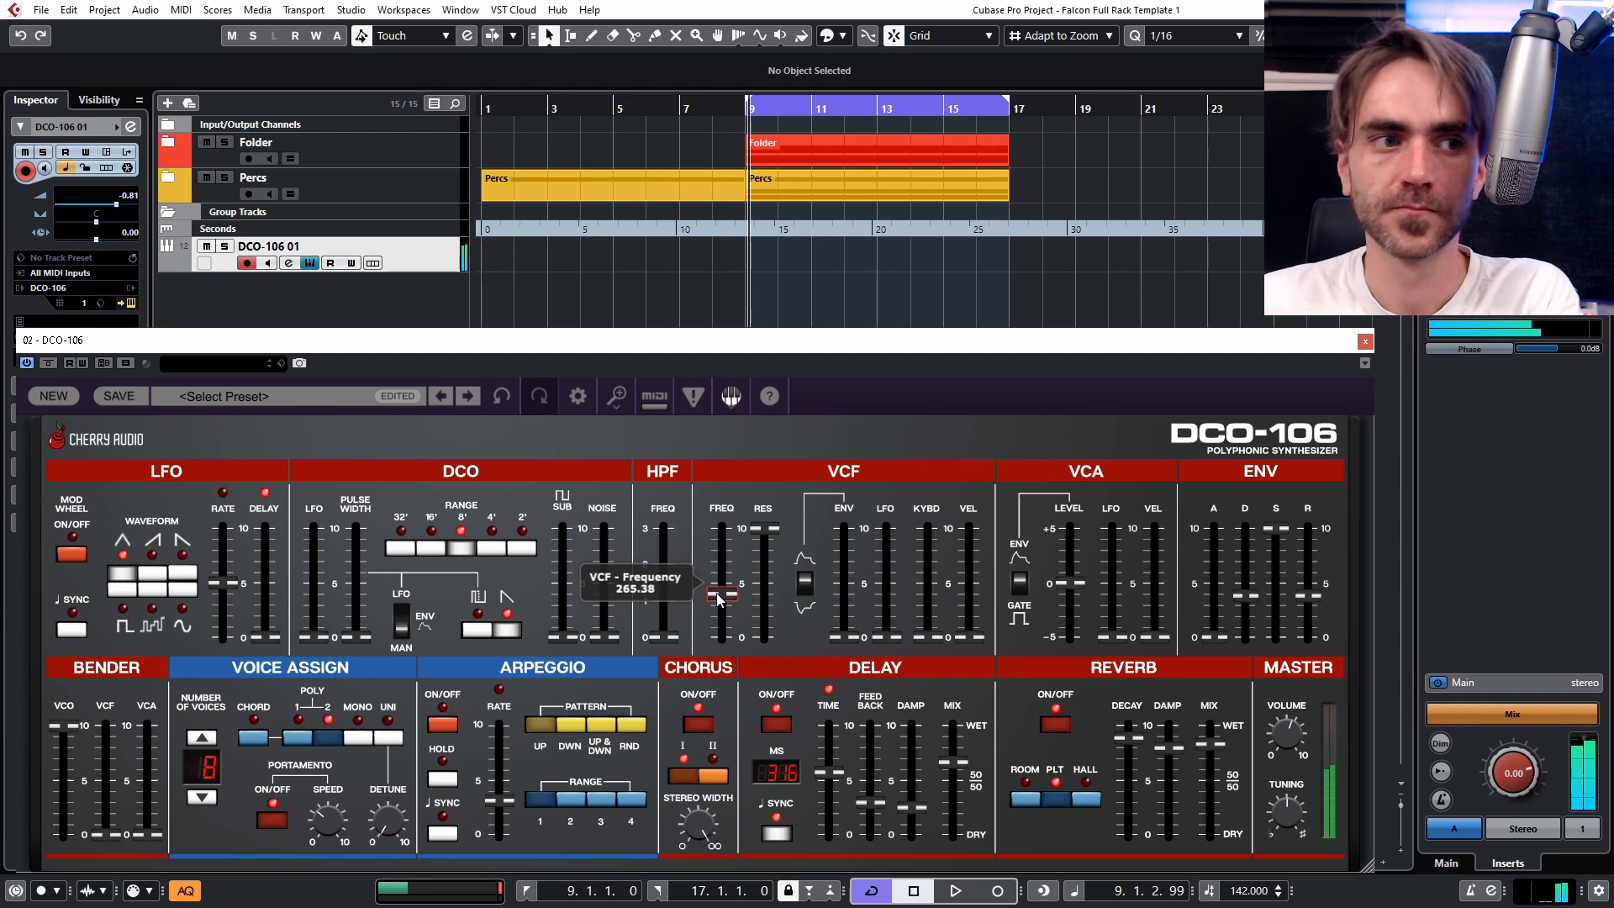
pyautogui.moveTo(716, 593); pyautogui.dragTo(720, 578)
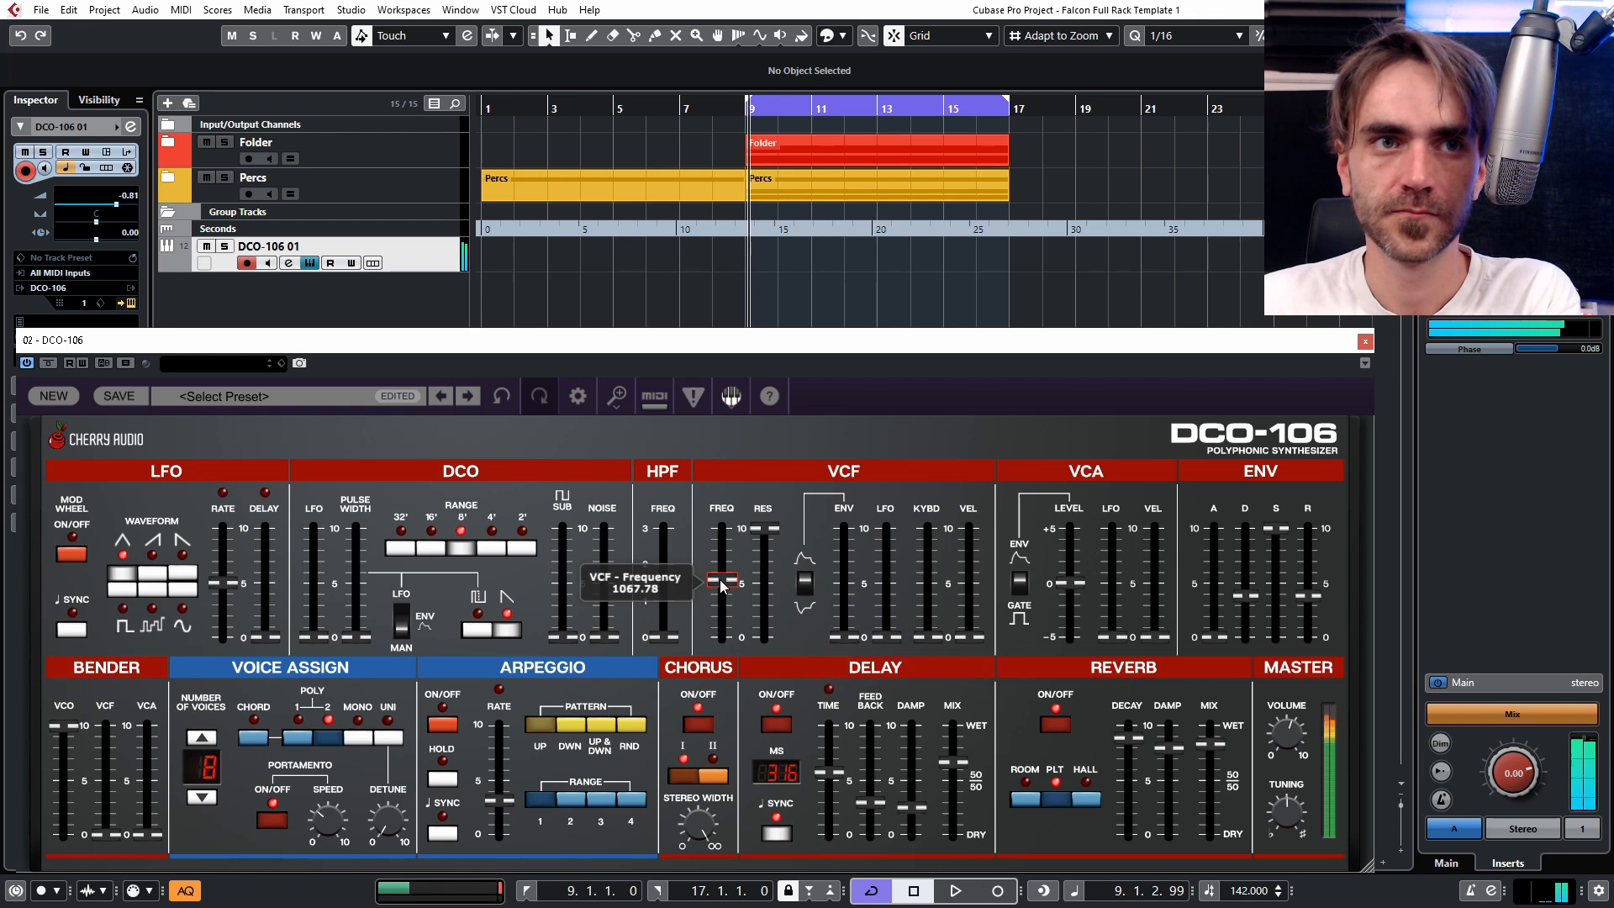
pyautogui.moveTo(720, 578); pyautogui.dragTo(723, 579)
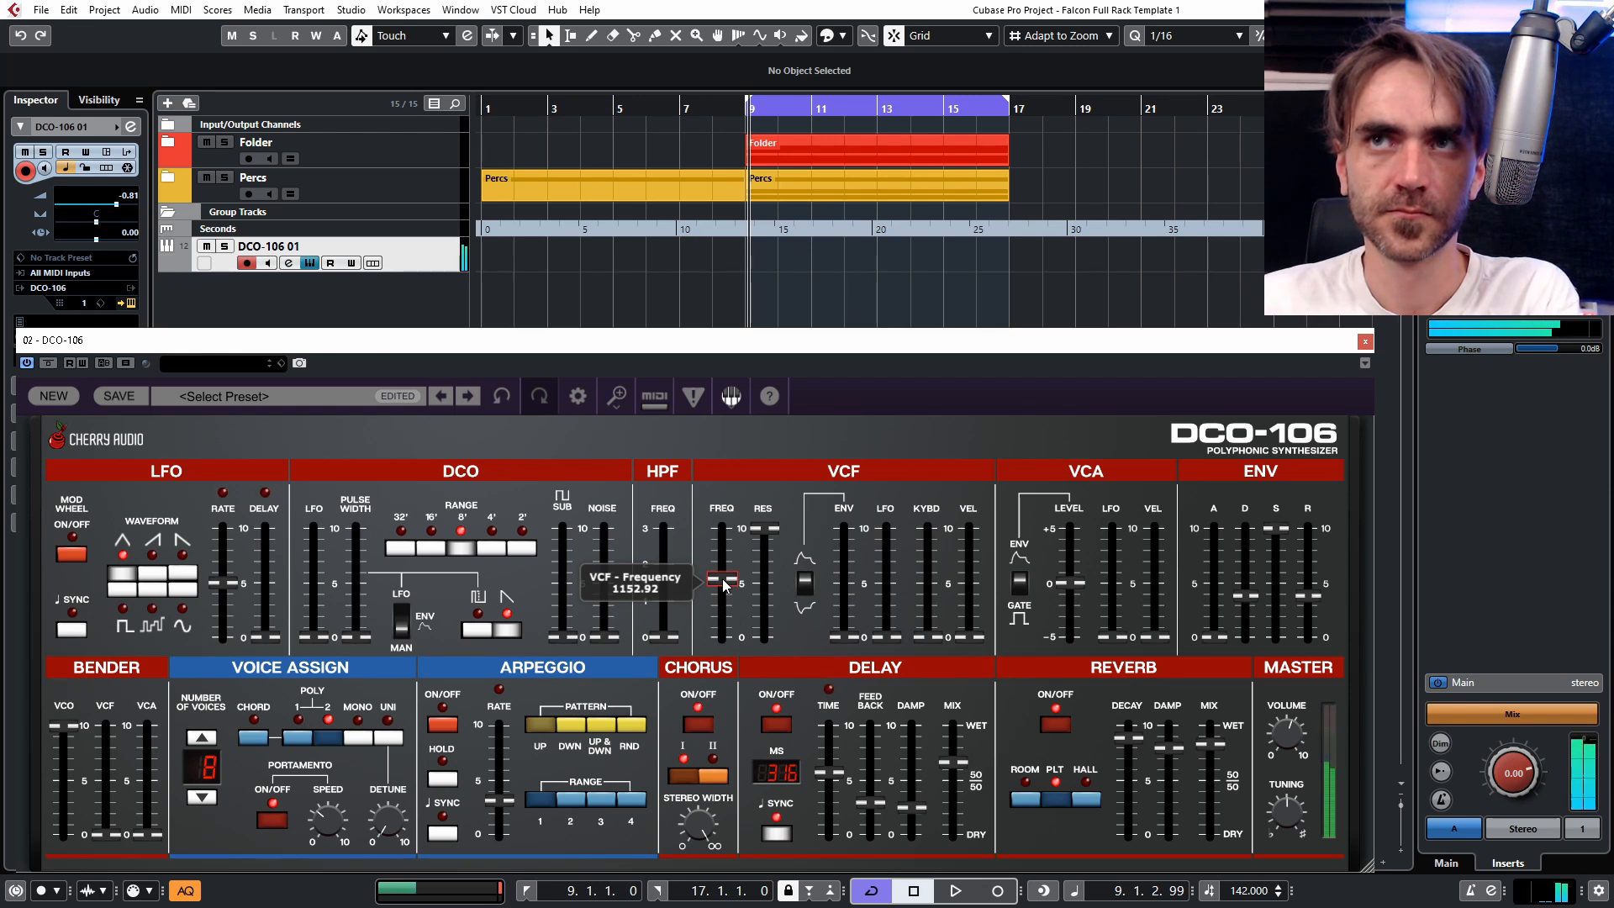
pyautogui.moveTo(720, 580); pyautogui.dragTo(724, 593)
pyautogui.moveTo(1283, 738); pyautogui.dragTo(1276, 751)
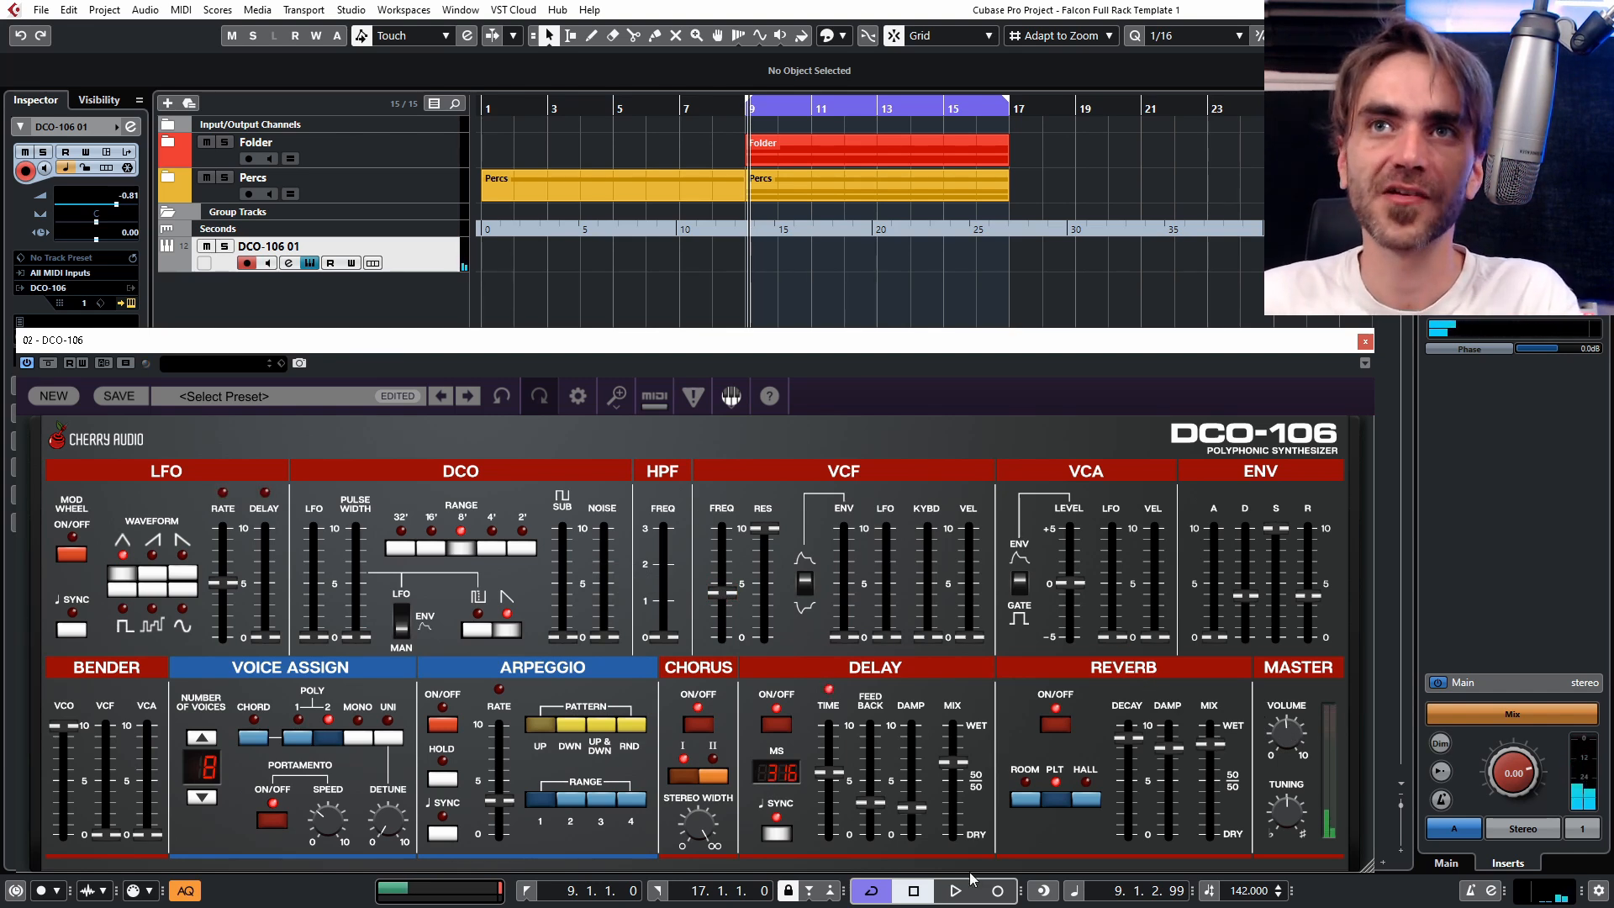
pyautogui.moveTo(716, 628)
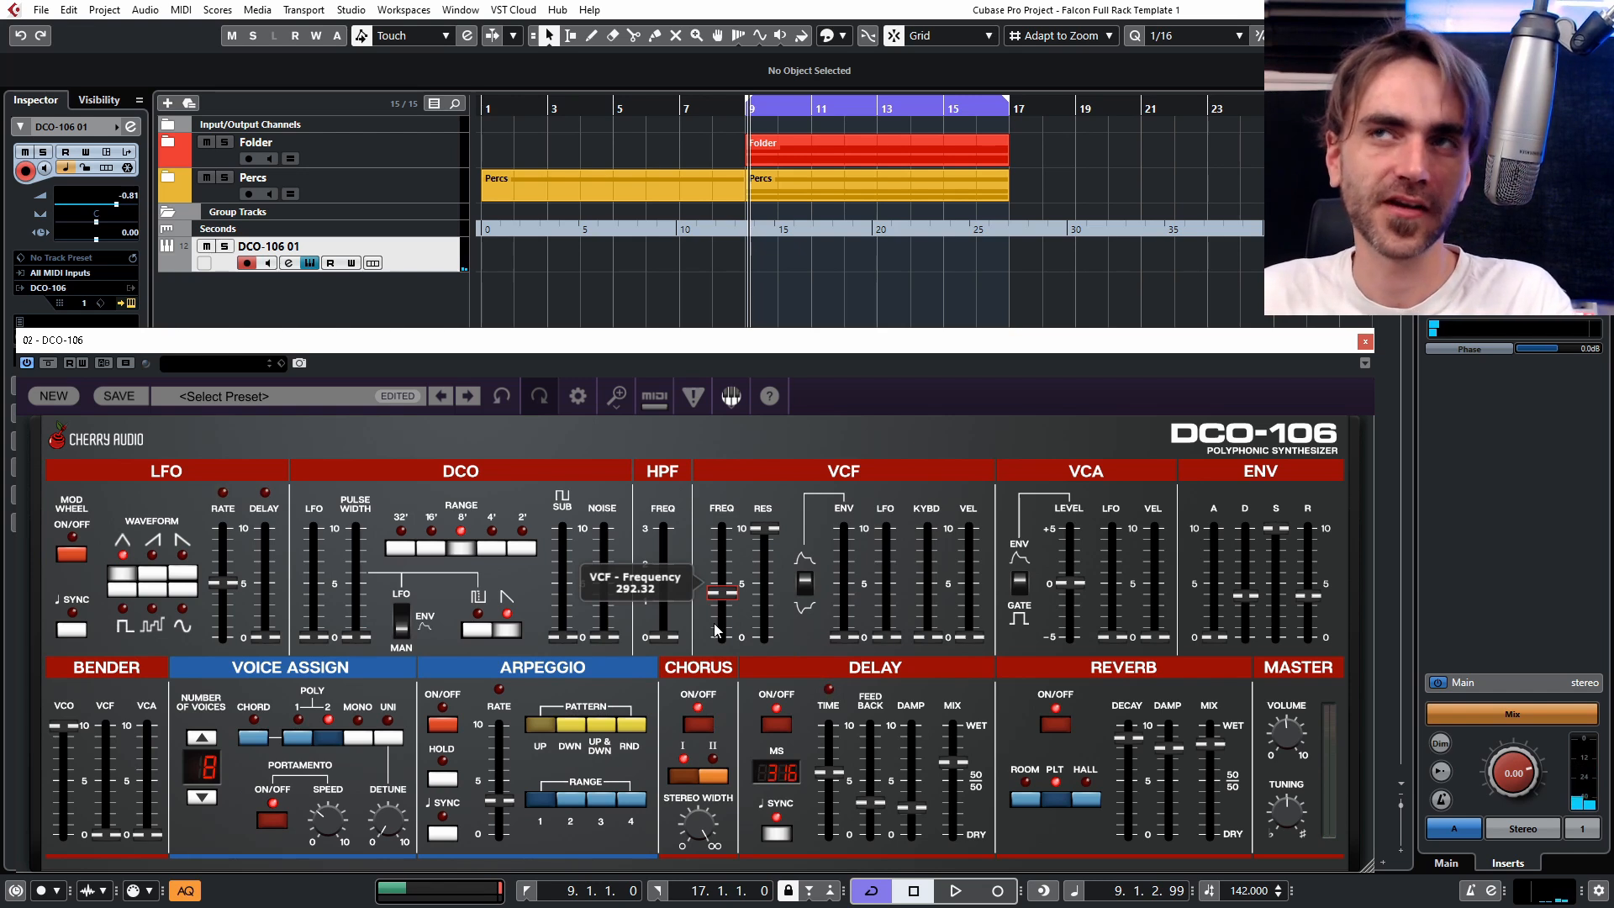
pyautogui.moveTo(762, 530); pyautogui.dragTo(807, 748)
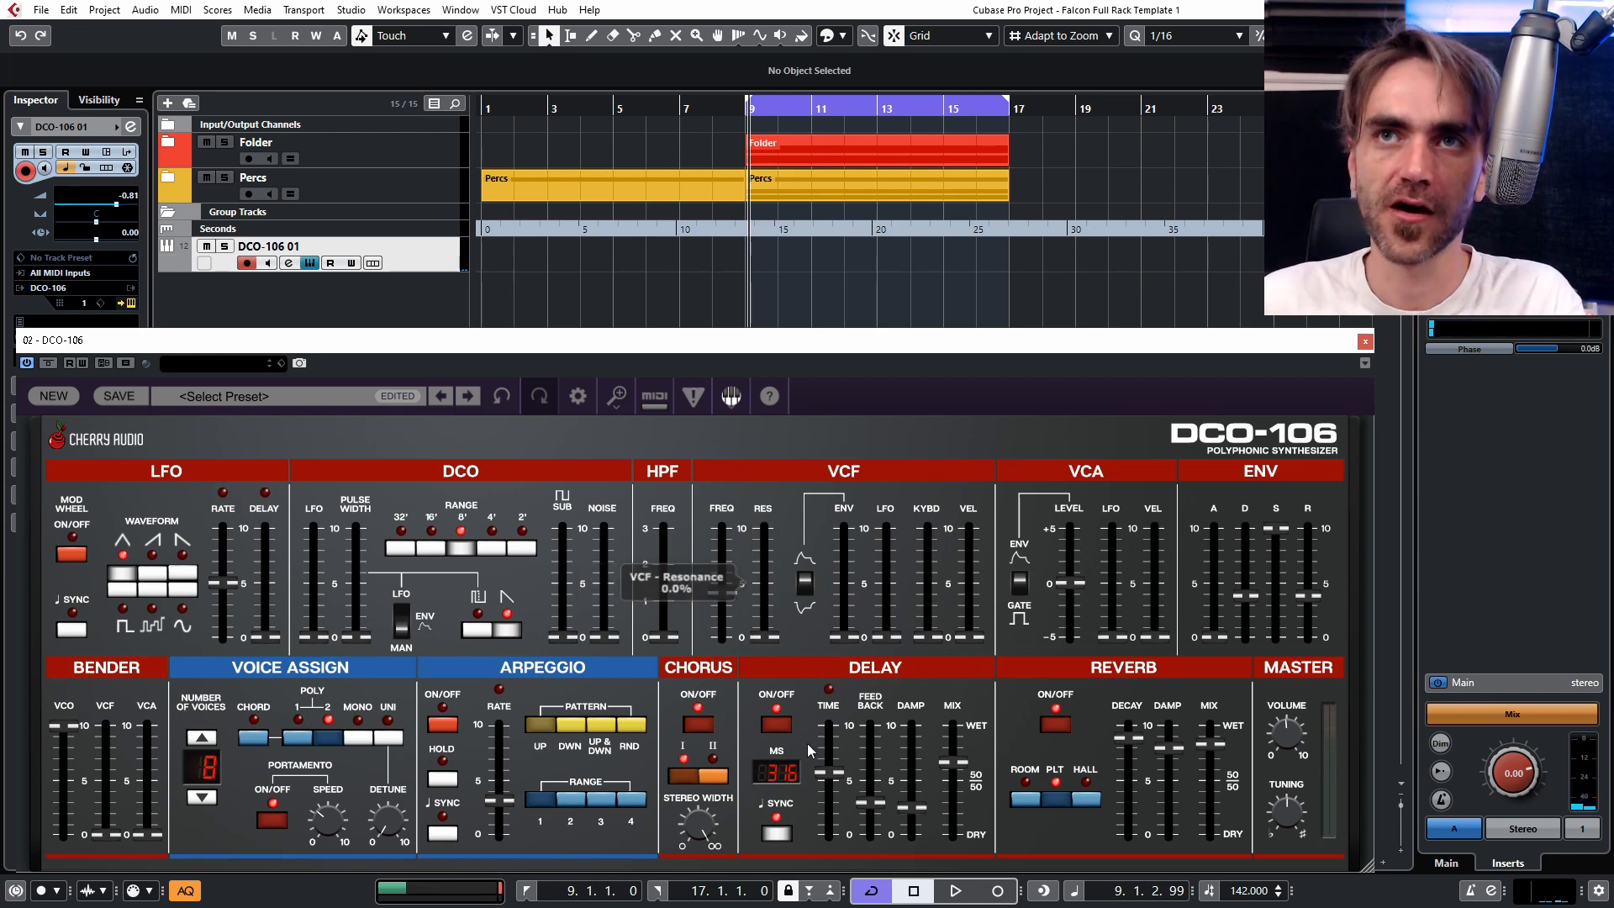
# Start a new patch and turn on the arpeggiator with tempo sync and hold, with its rate slightly below 5.
pyautogui.click(63, 395)
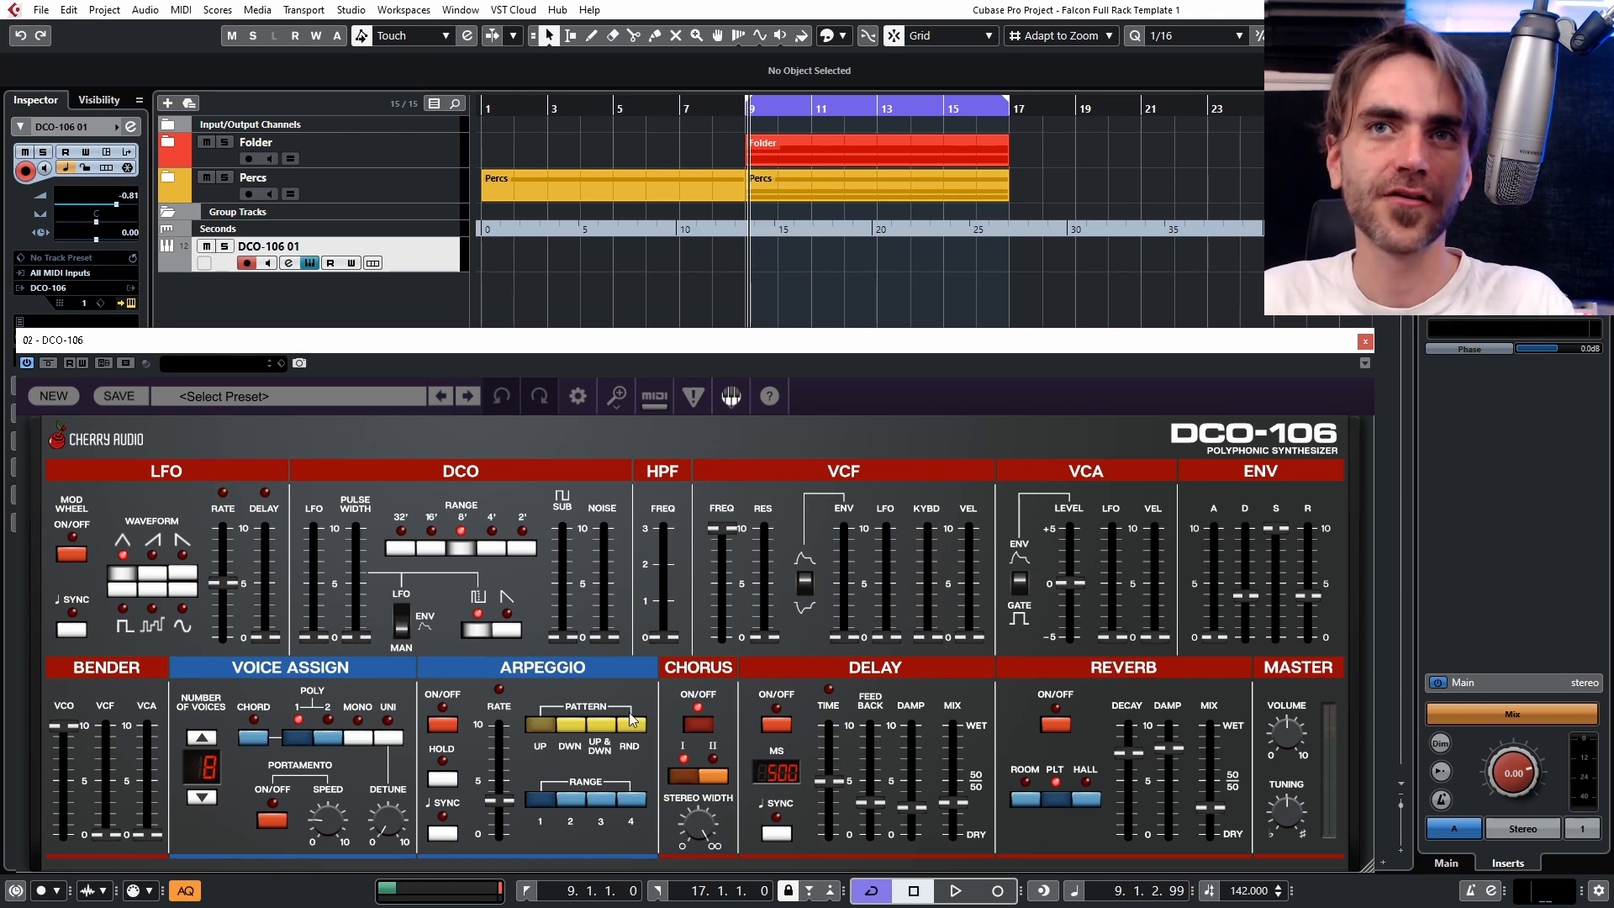
pyautogui.click(454, 718)
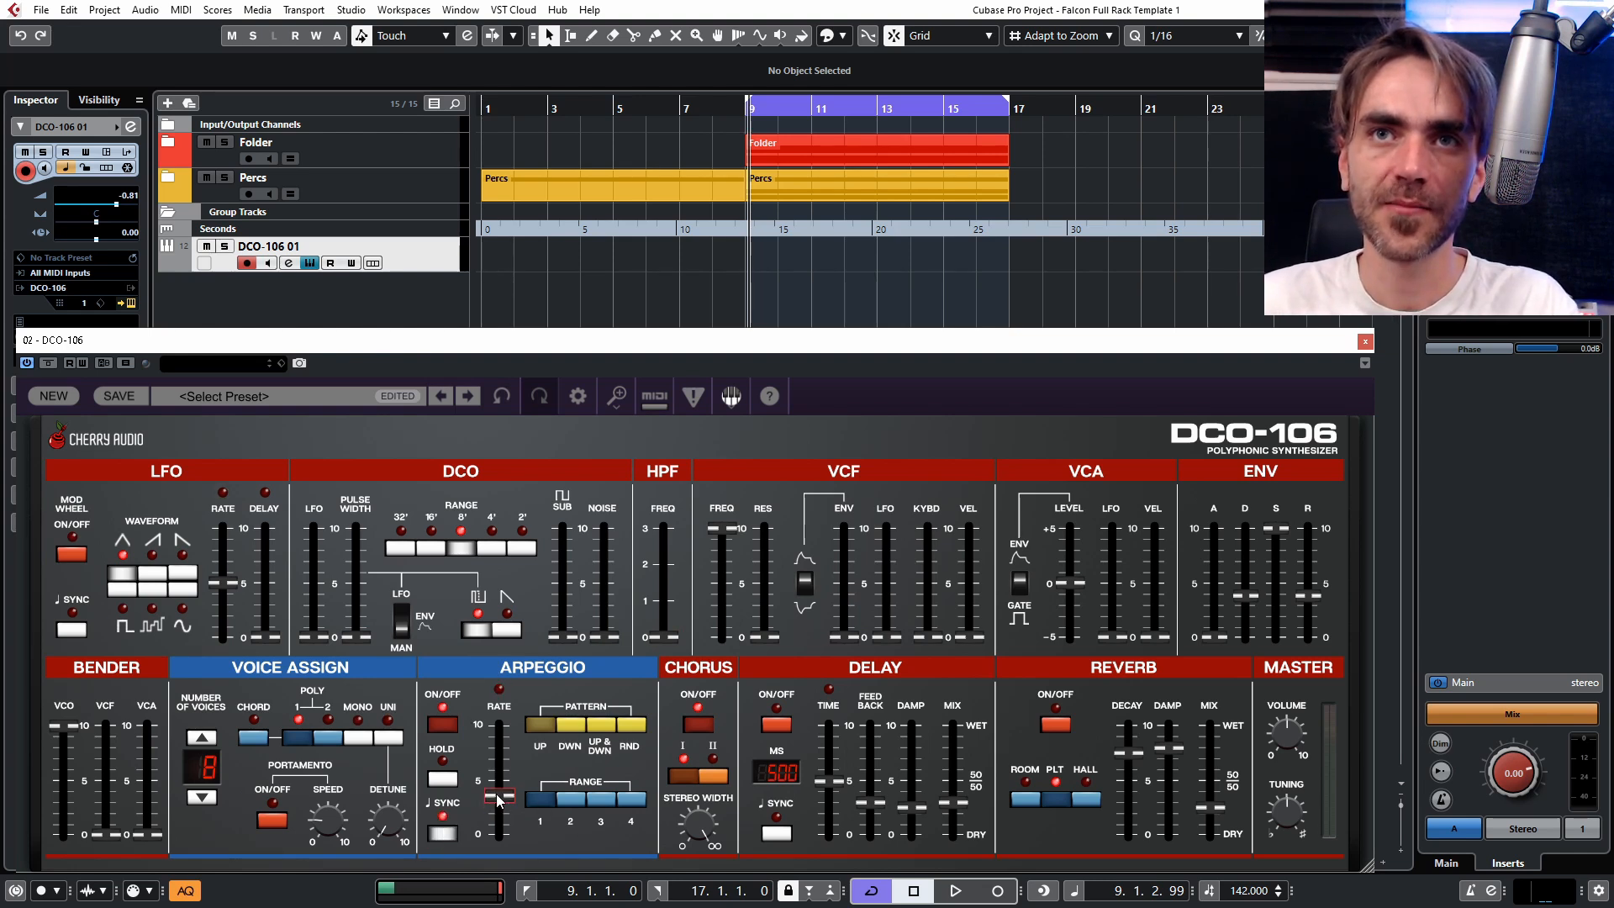
pyautogui.moveTo(496, 793); pyautogui.dragTo(494, 785)
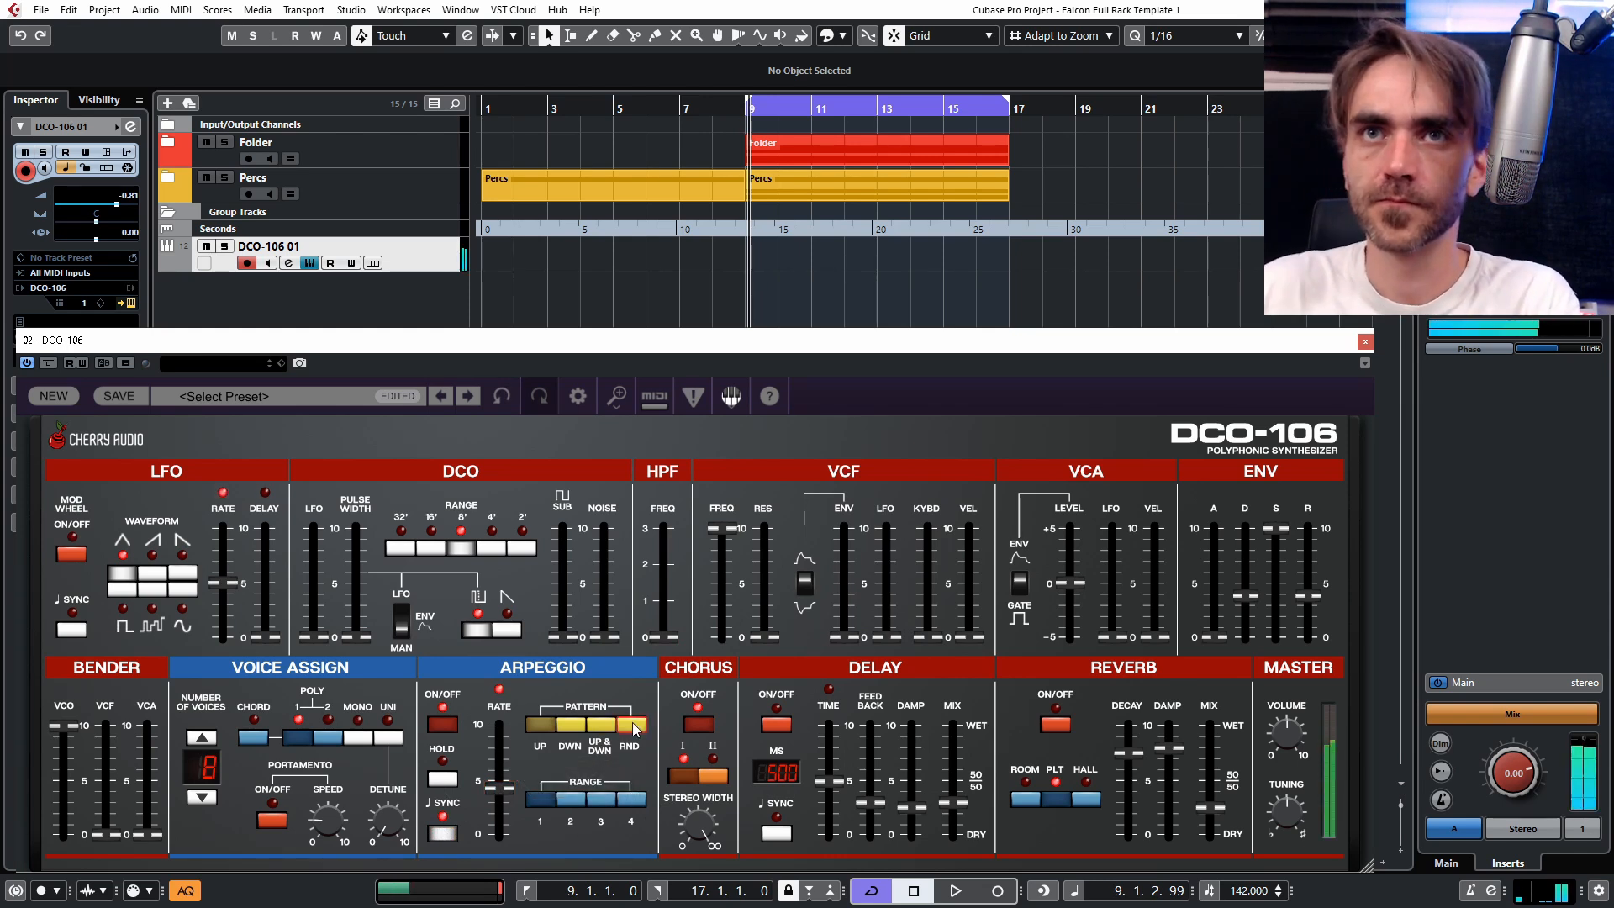
pyautogui.click(437, 782)
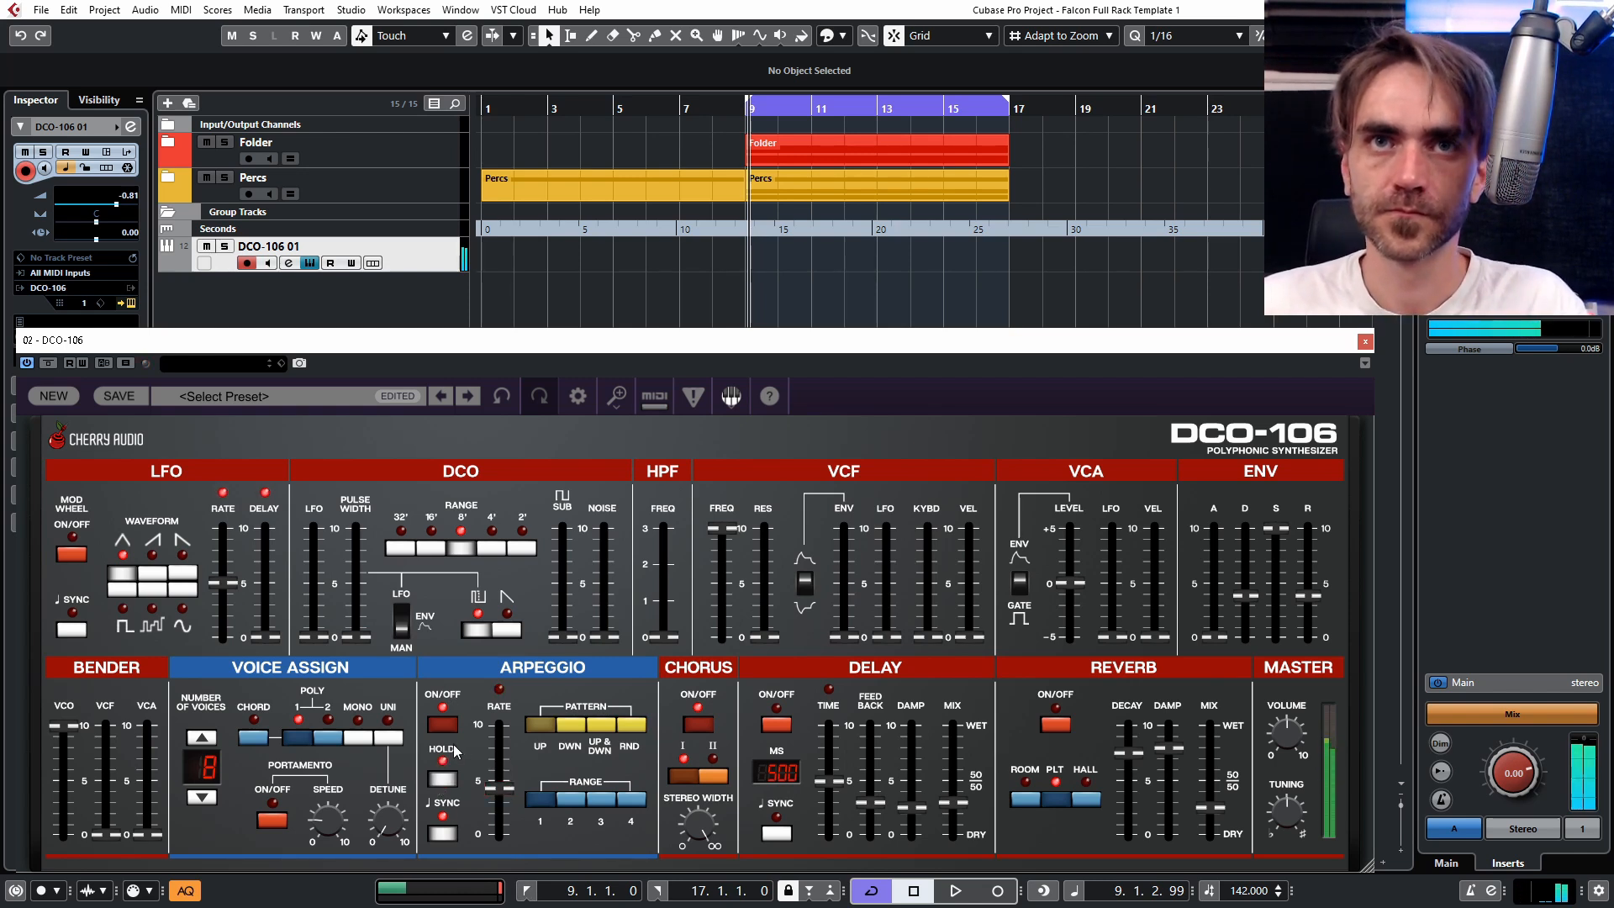
# Shape a plucky filter sound with VCF frequency about 4, VCF envelope amount about 3.5, minimum sustain and a 430 ms decay.
pyautogui.moveTo(721, 527); pyautogui.dragTo(721, 565)
pyautogui.moveTo(845, 620); pyautogui.dragTo(844, 600)
pyautogui.moveTo(723, 567); pyautogui.dragTo(724, 593)
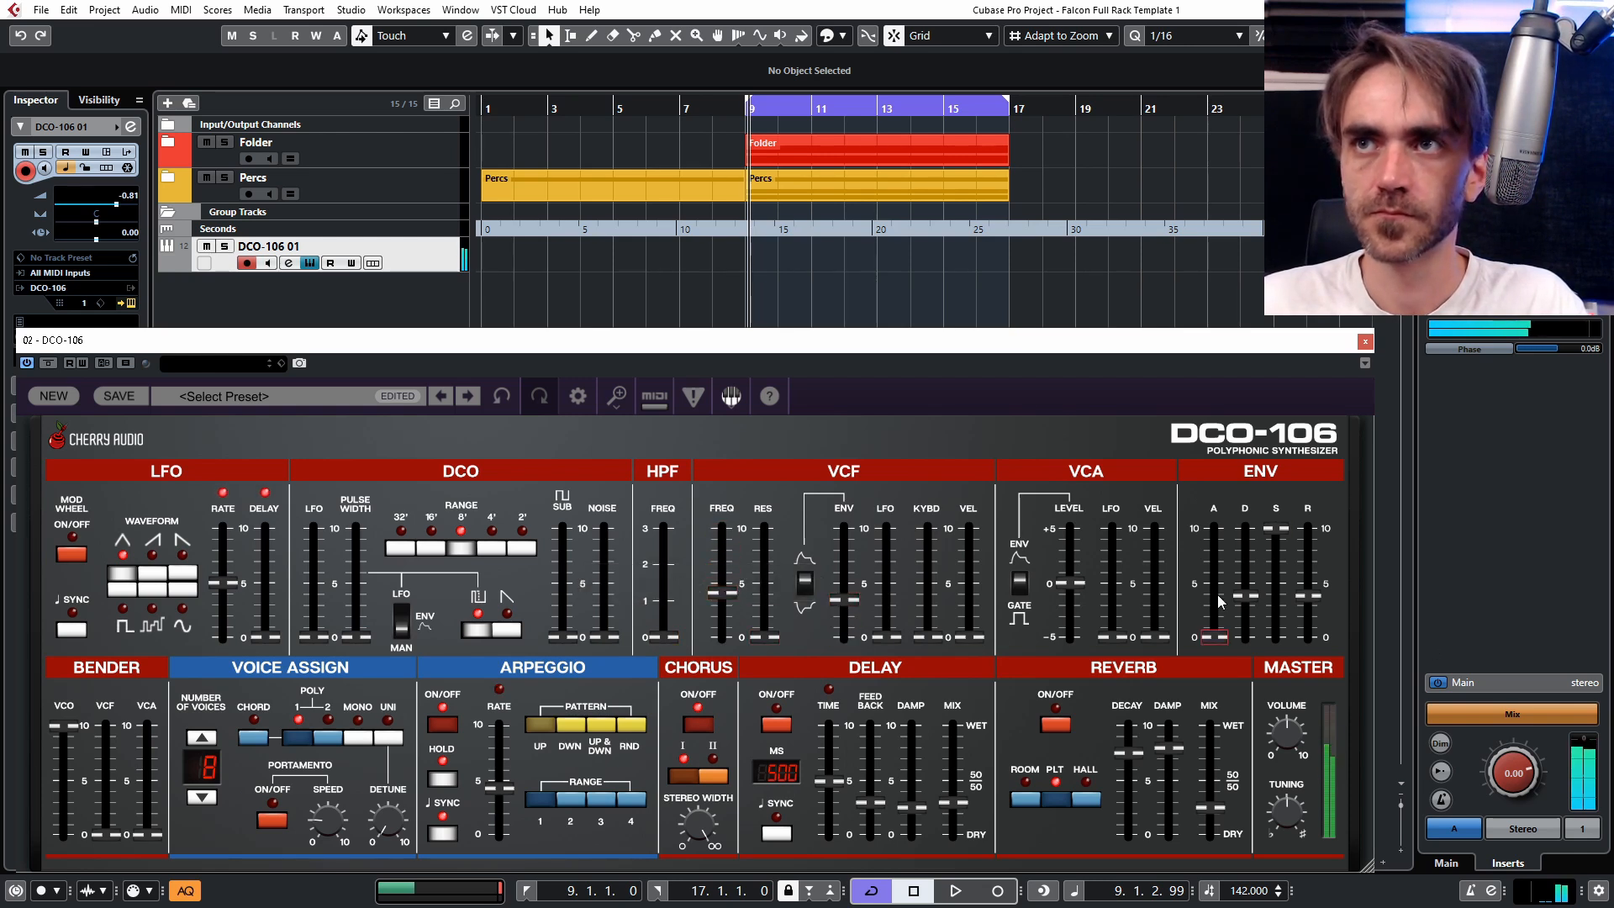
pyautogui.moveTo(1278, 552); pyautogui.dragTo(1244, 609)
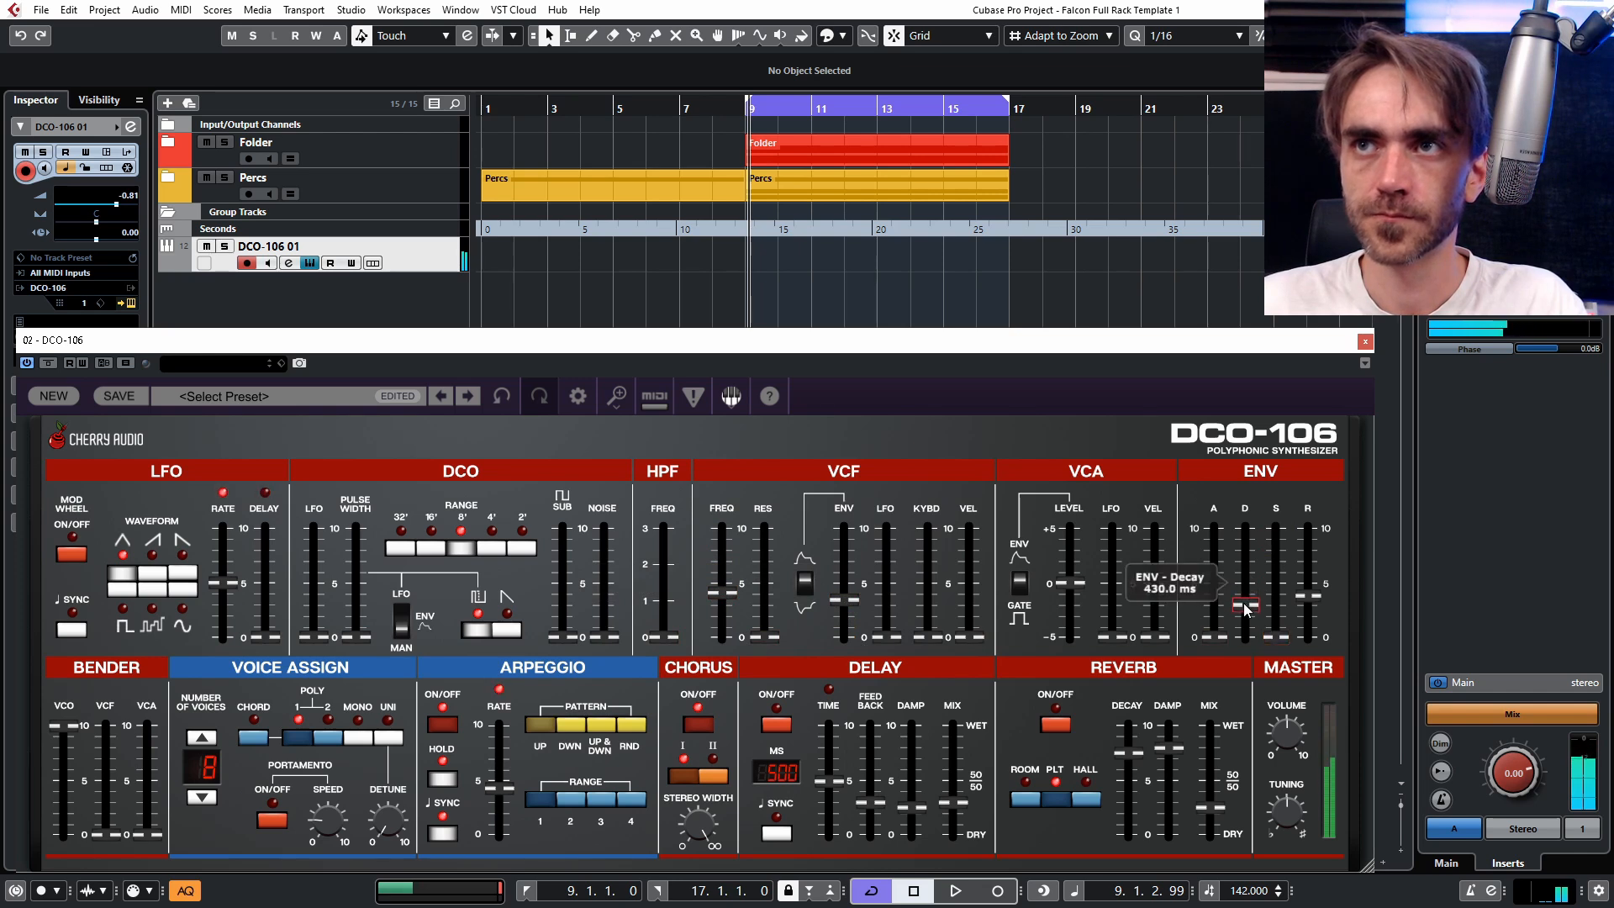
pyautogui.moveTo(717, 592)
pyautogui.mouseDown()
pyautogui.moveTo(718, 550)
pyautogui.moveTo(720, 600)
pyautogui.mouseUp()
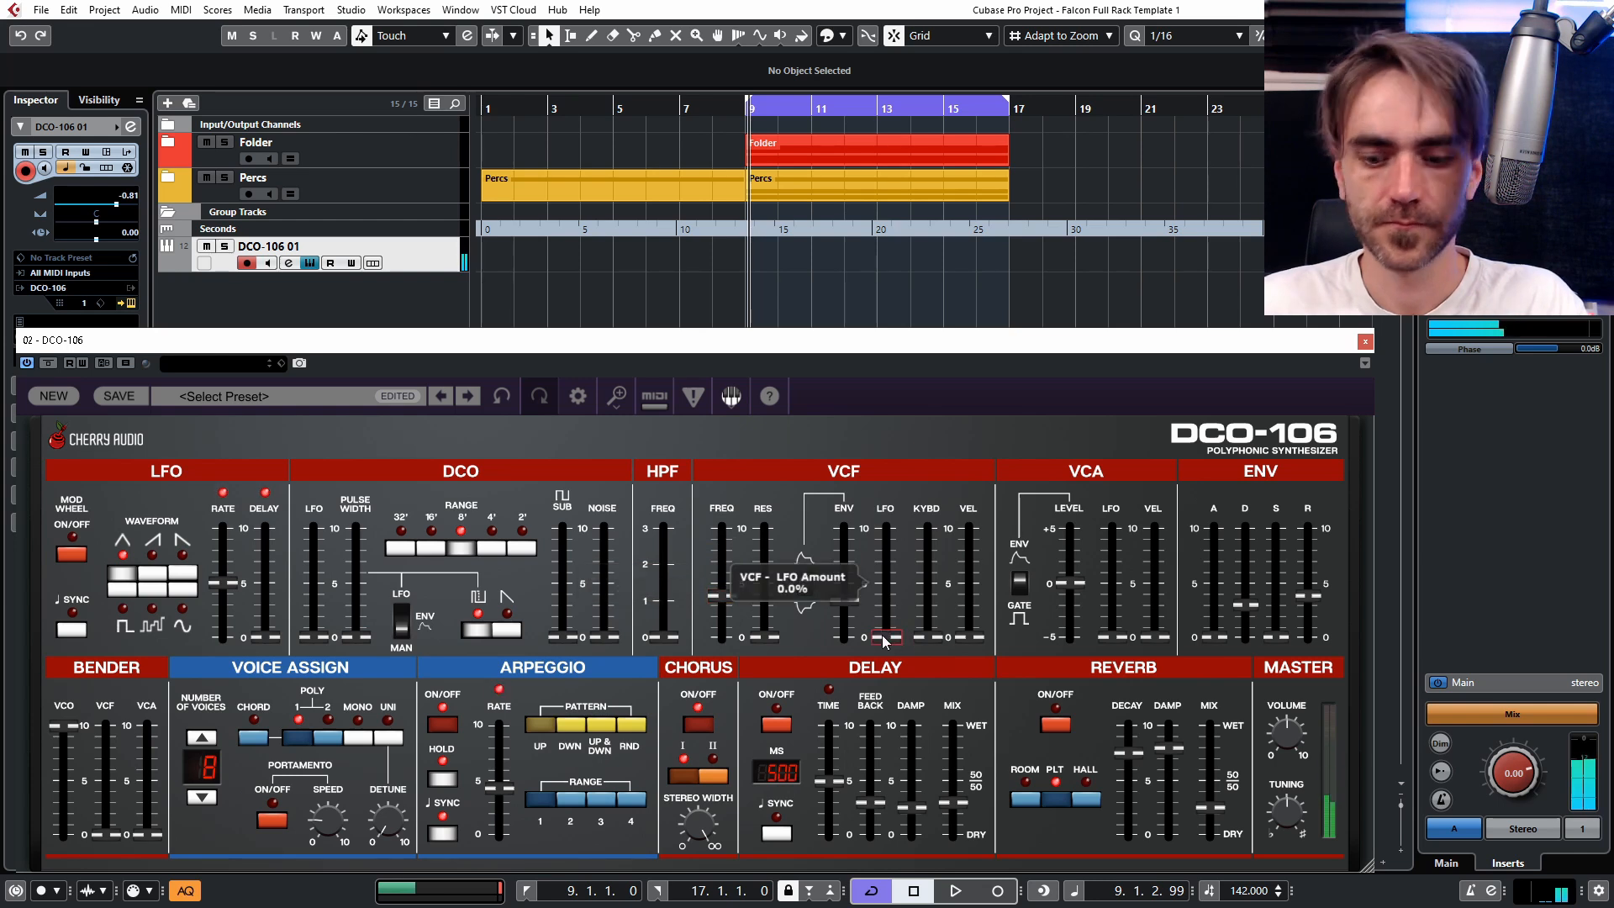
# Modulate the filter with a VCF LFO amount of about 4 at a 0.83 Hz LFO rate, with VCF frequency about 5.
pyautogui.moveTo(719, 599); pyautogui.dragTo(712, 653)
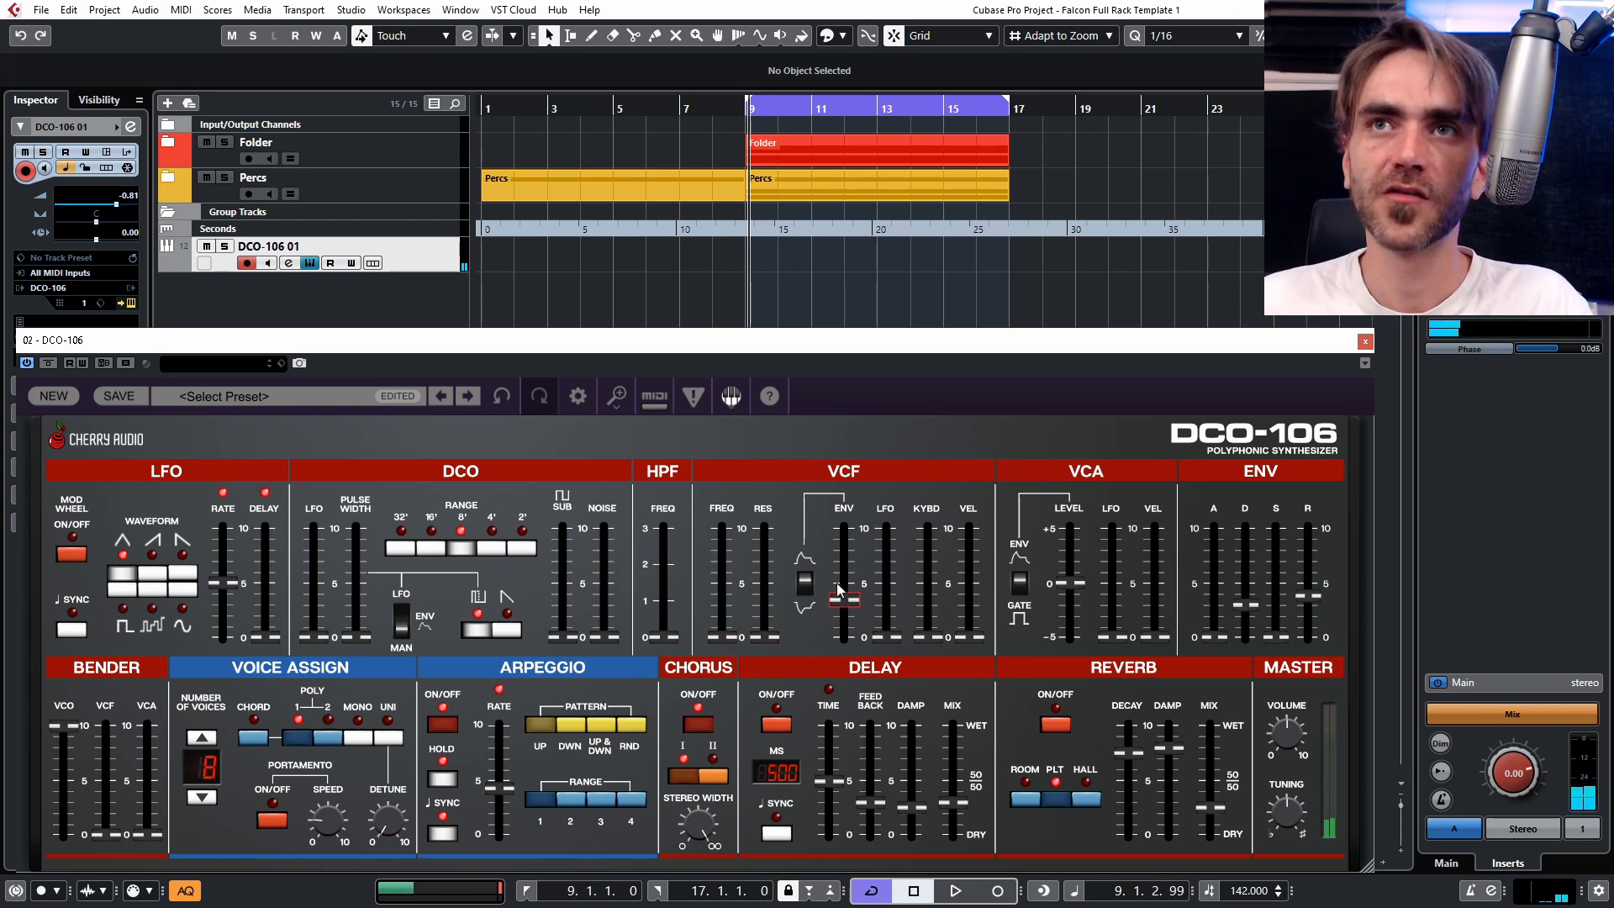
pyautogui.moveTo(899, 644); pyautogui.dragTo(895, 594)
pyautogui.moveTo(223, 582); pyautogui.dragTo(225, 624)
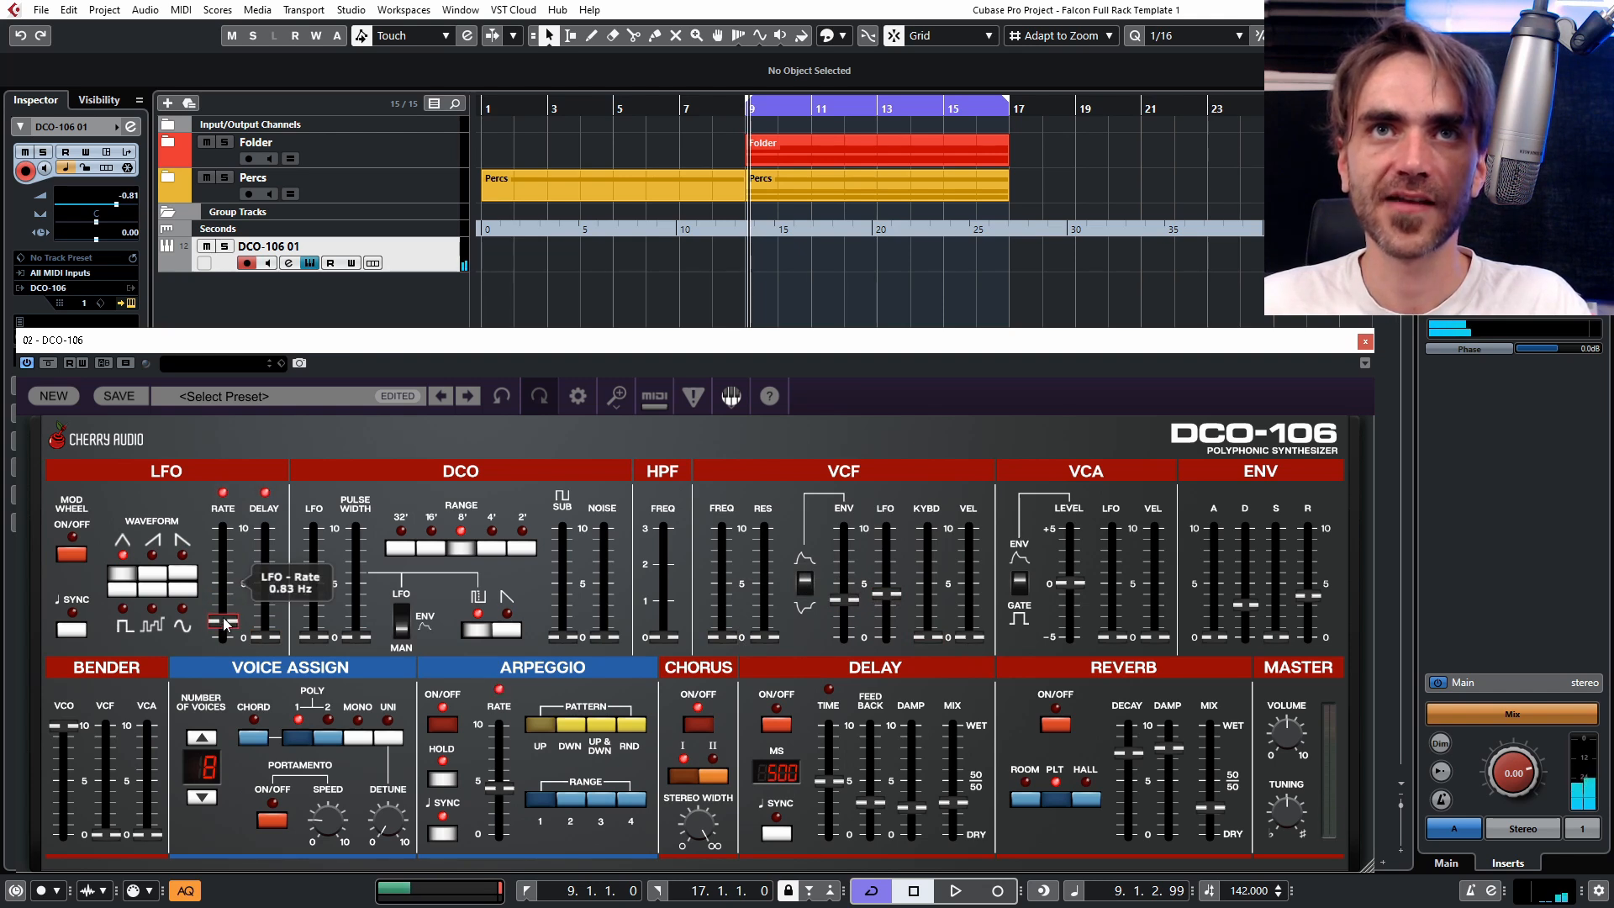
pyautogui.moveTo(718, 640); pyautogui.dragTo(724, 589)
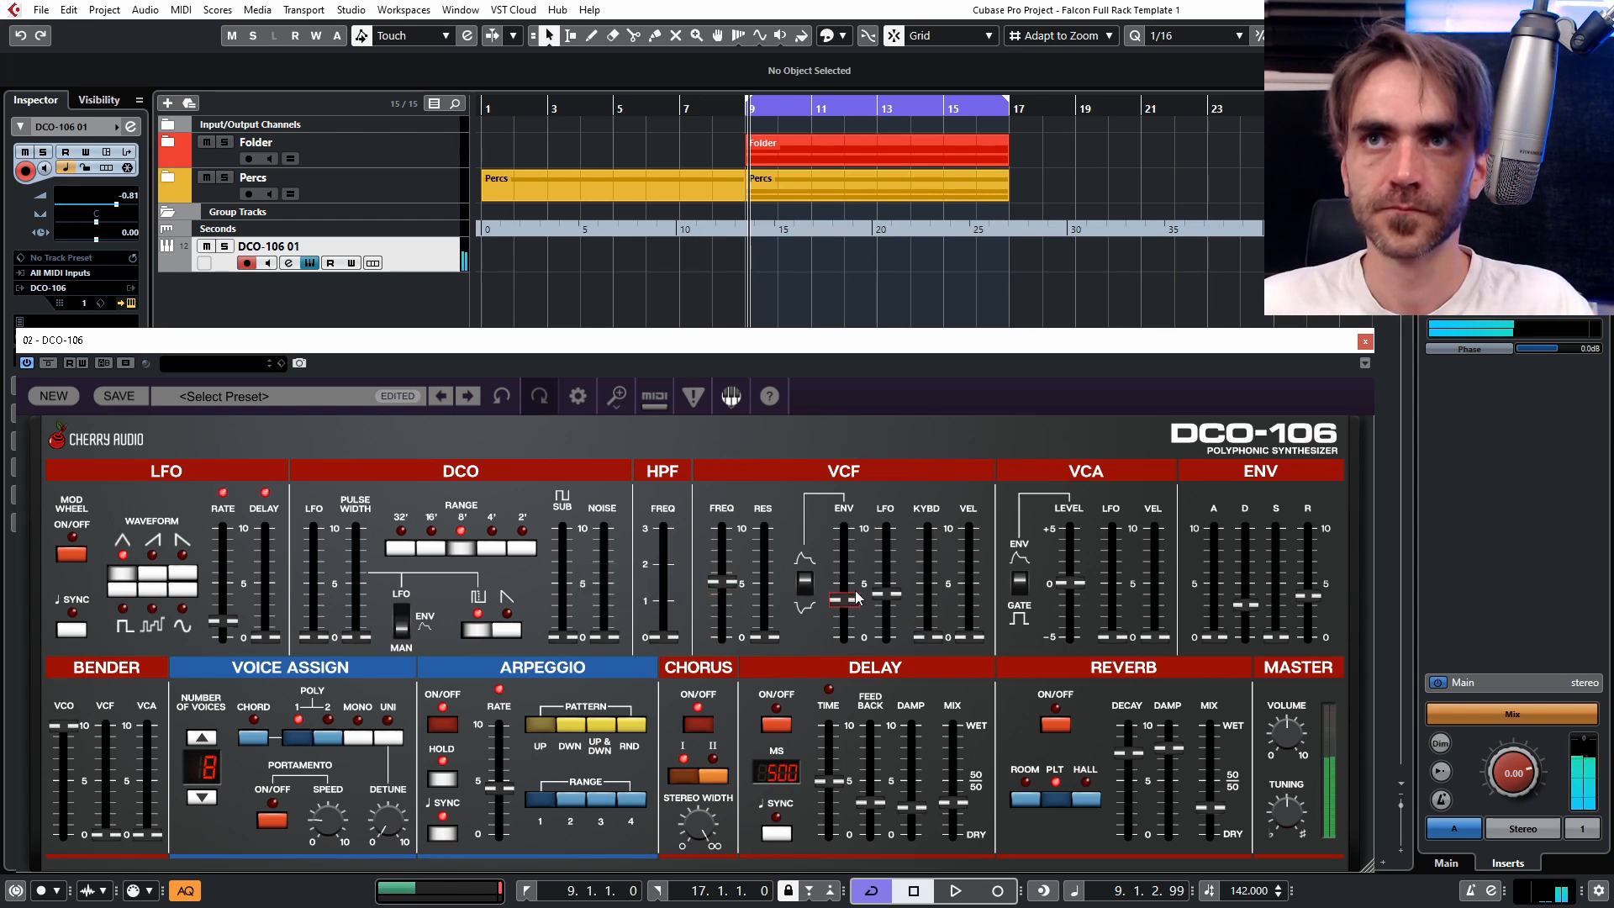
# Raise the VCF LFO amount to about 7, slow the LFO further, and lower the VCF envelope to about 3 and frequency to about 4.
pyautogui.moveTo(885, 593); pyautogui.dragTo(892, 588)
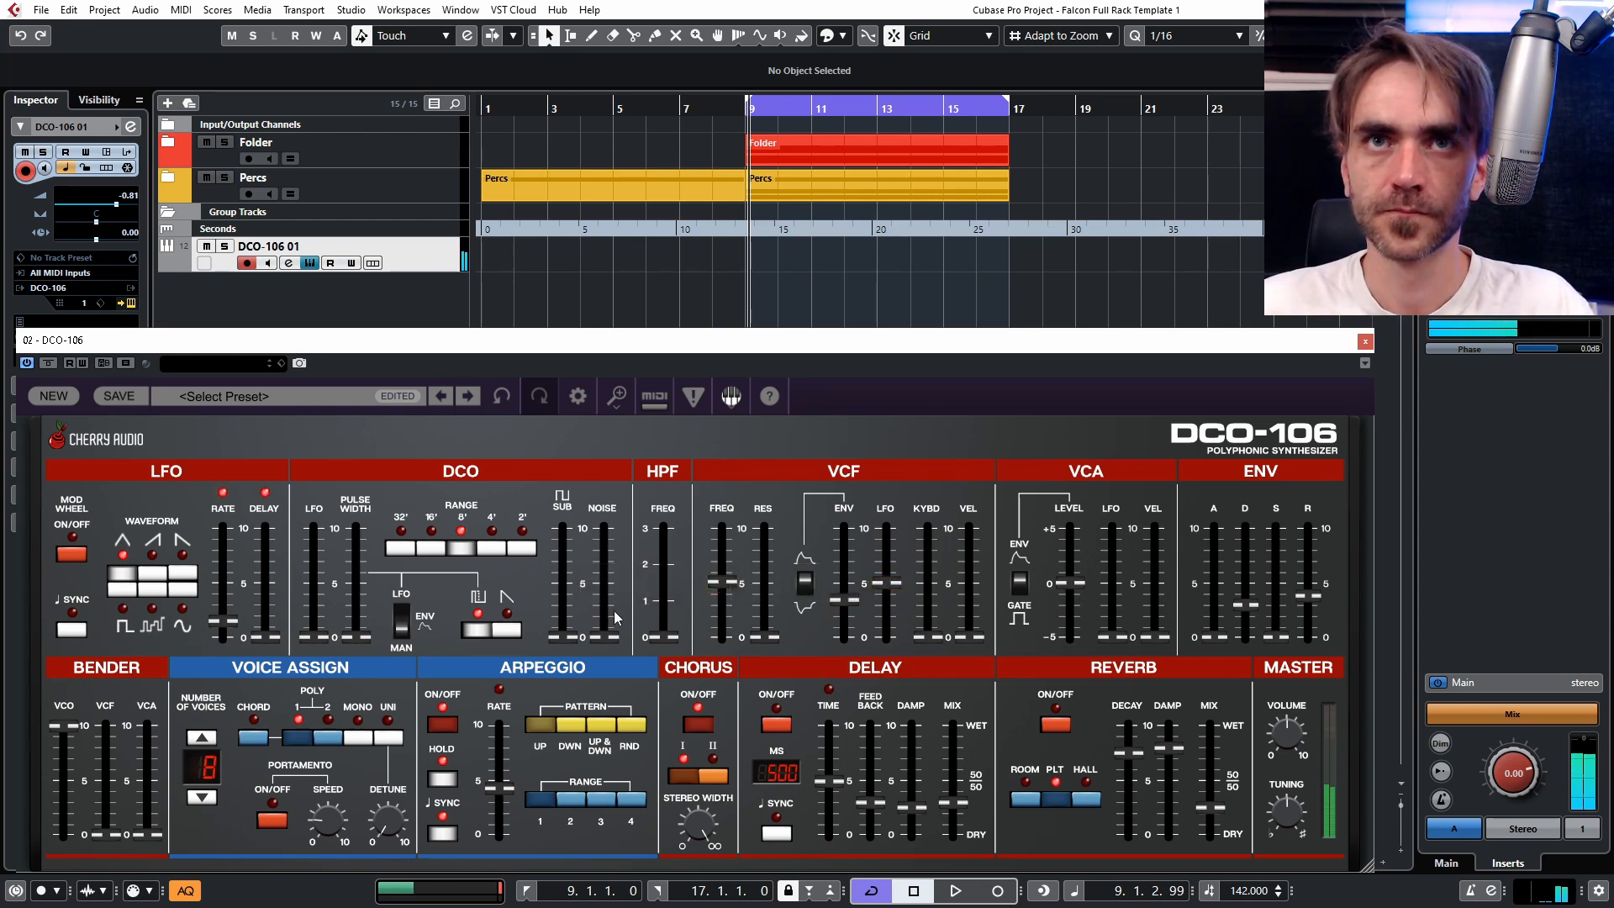
pyautogui.moveTo(226, 627); pyautogui.dragTo(219, 632)
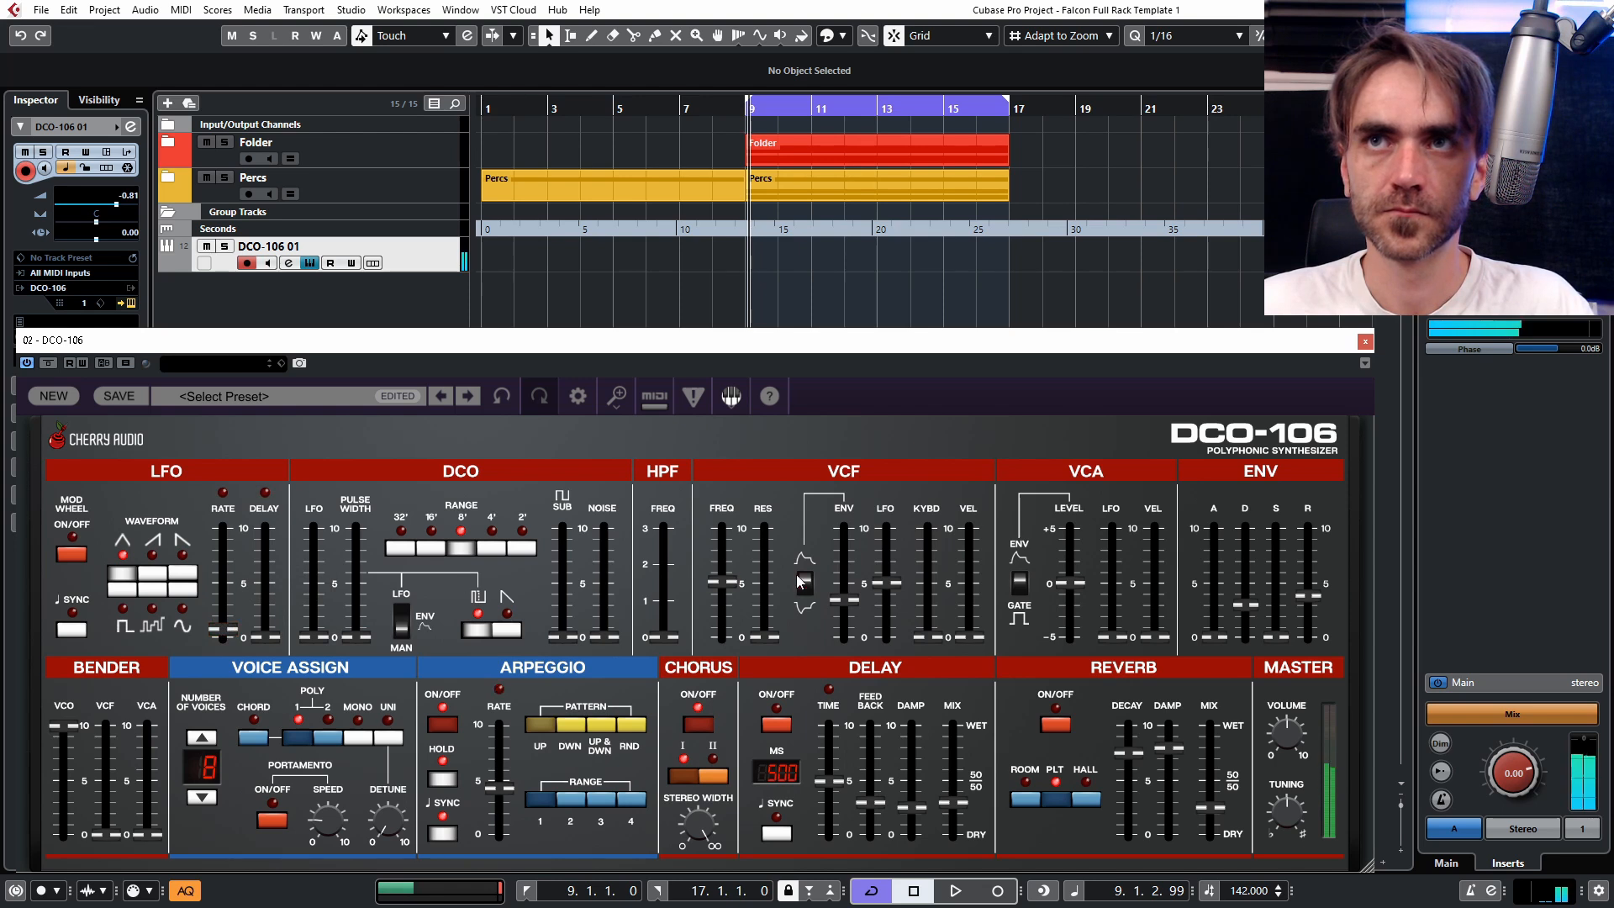
pyautogui.moveTo(891, 583); pyautogui.dragTo(845, 604)
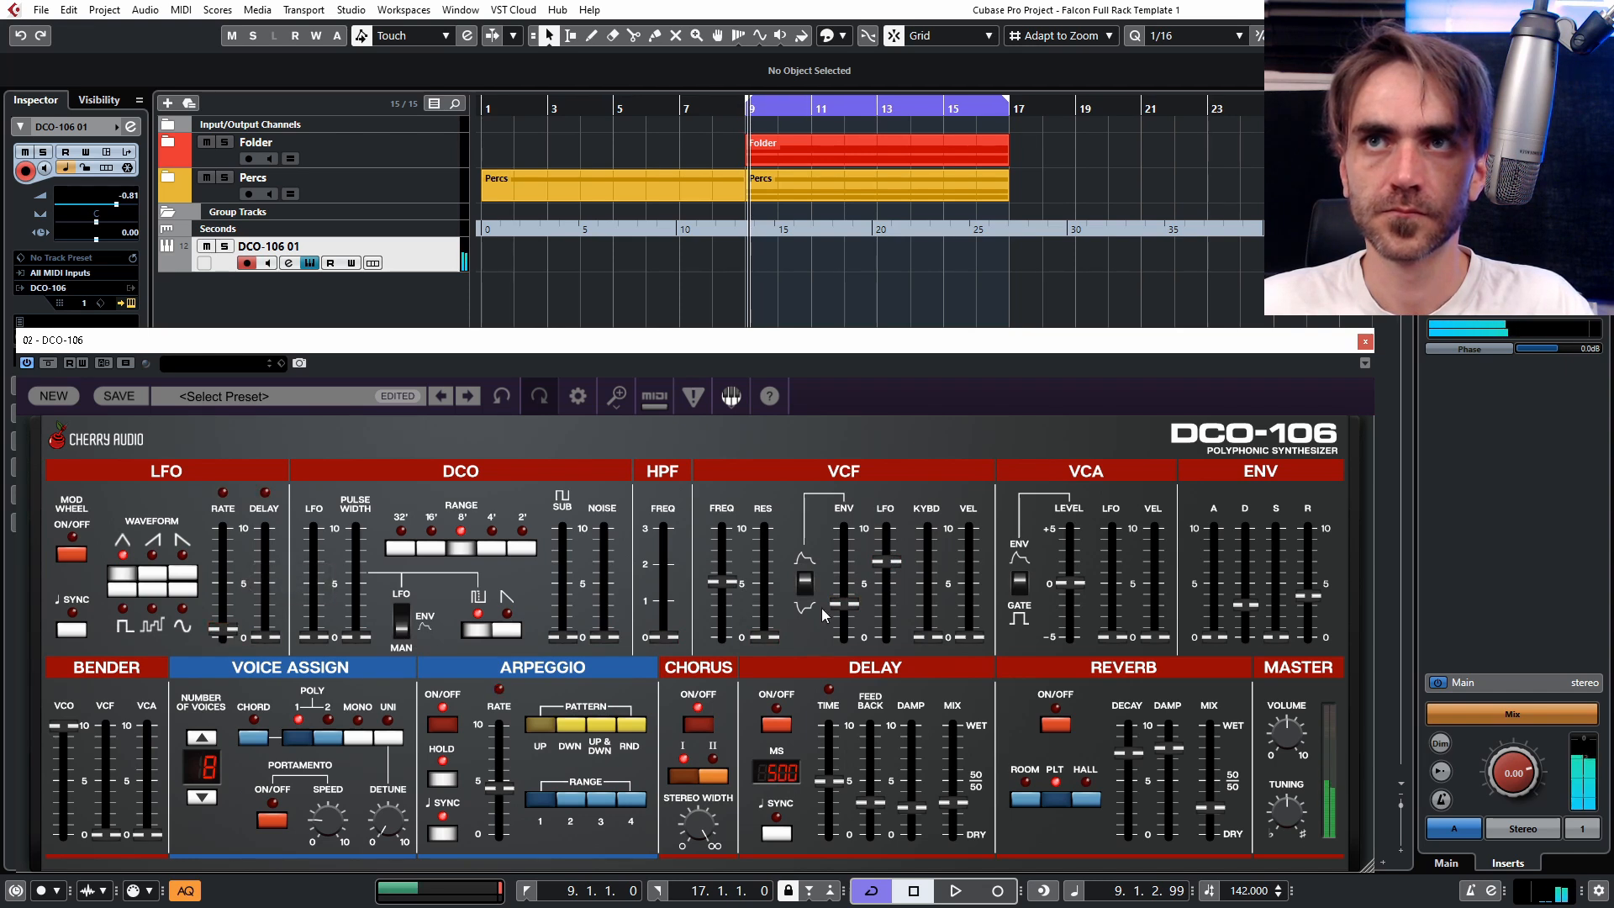
pyautogui.moveTo(726, 581); pyautogui.dragTo(719, 602)
# Add a tempo-synced delay with a time of 316 ms and turn on the plate reverb.
pyautogui.moveTo(829, 781); pyautogui.dragTo(835, 777)
pyautogui.click(1055, 728)
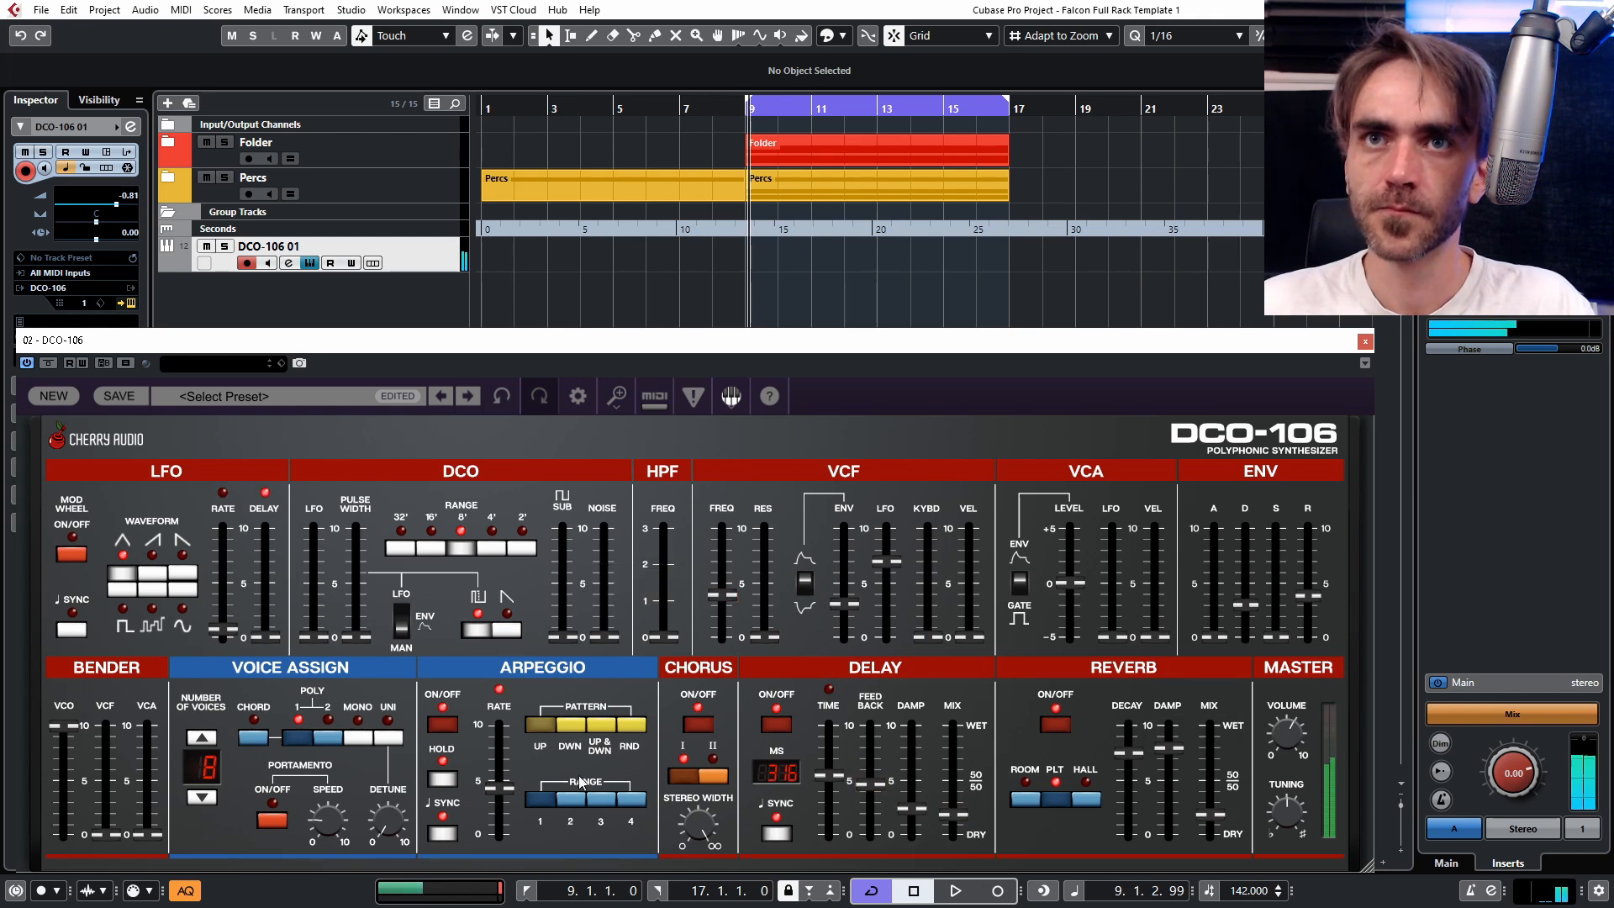
# Try arpeggio range 3 and the Down pattern, settling on range 2 with the Up & Down pattern.
pyautogui.click(589, 800)
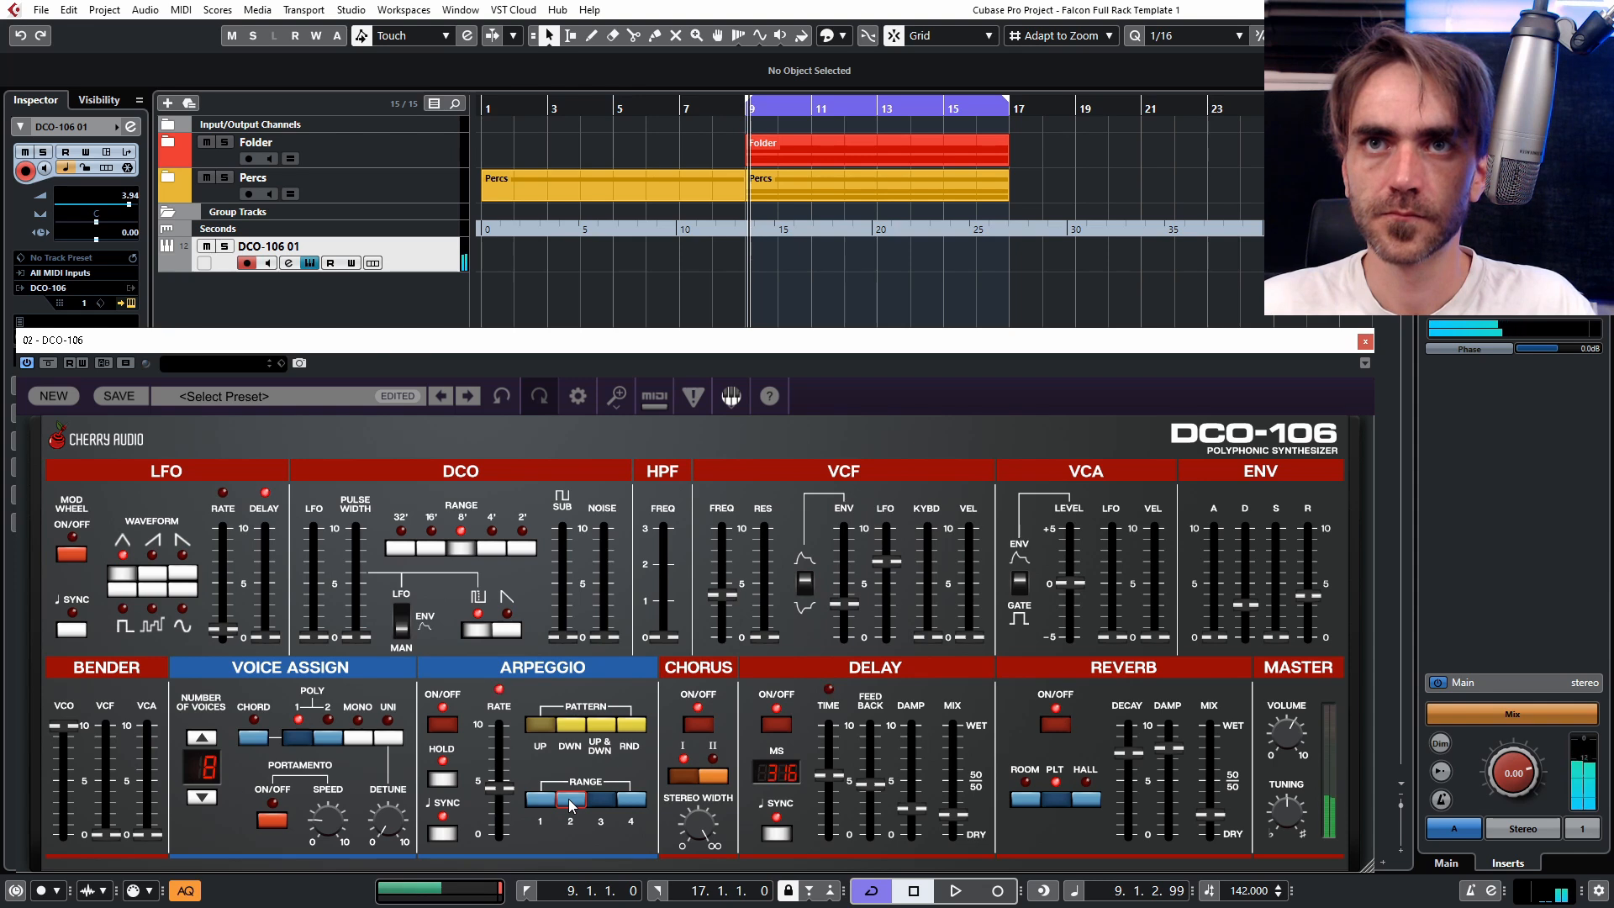
pyautogui.click(570, 800)
pyautogui.click(567, 731)
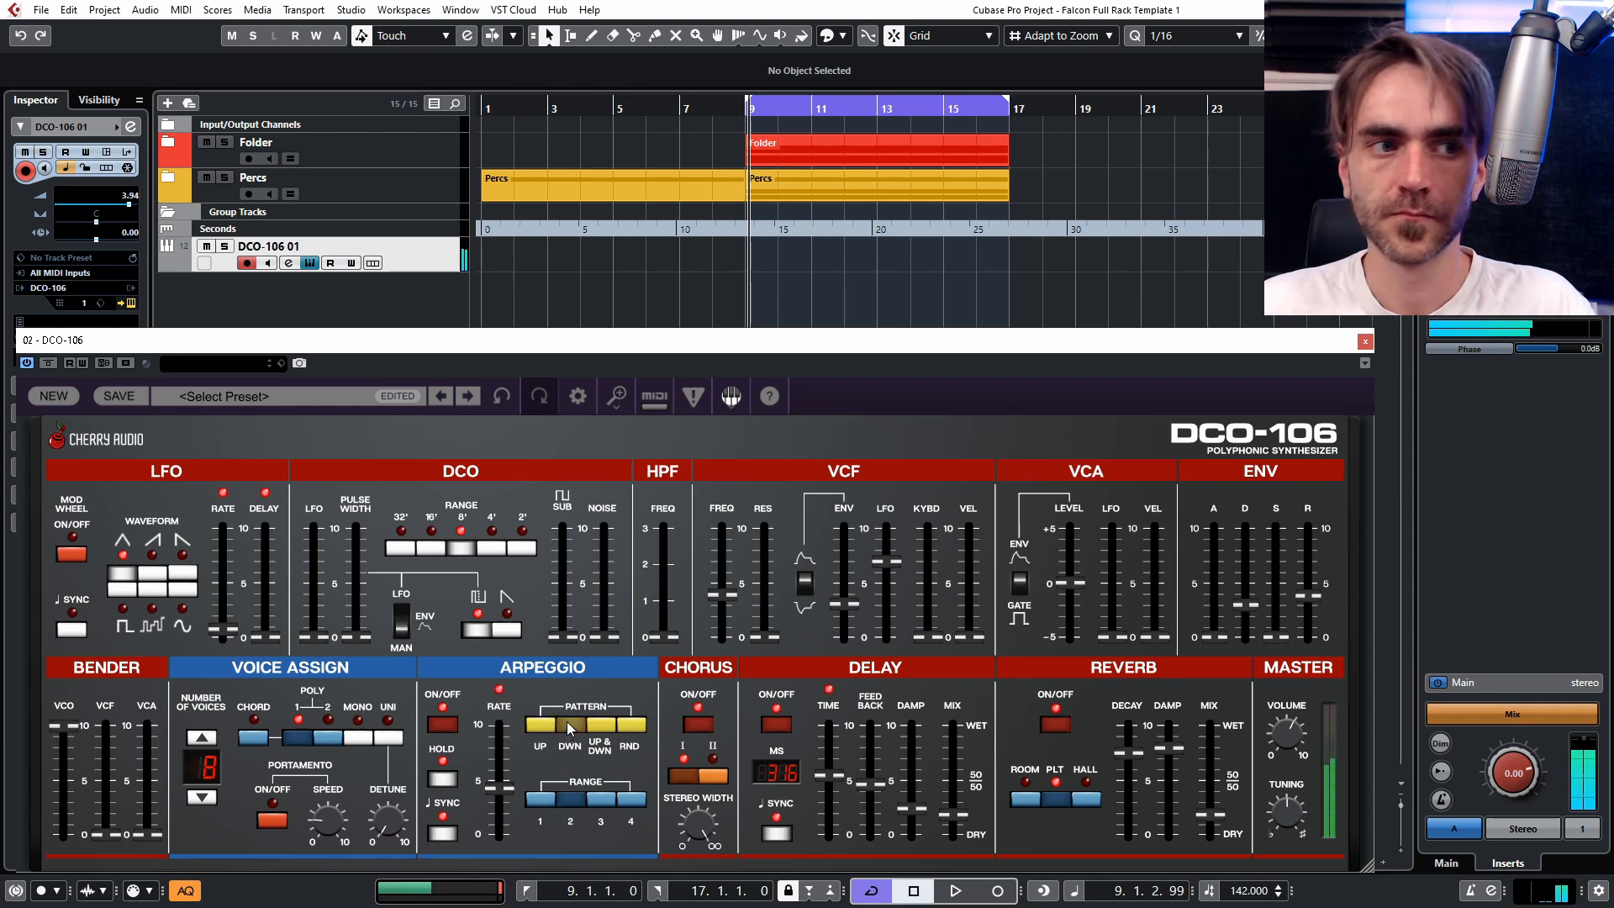
pyautogui.click(598, 728)
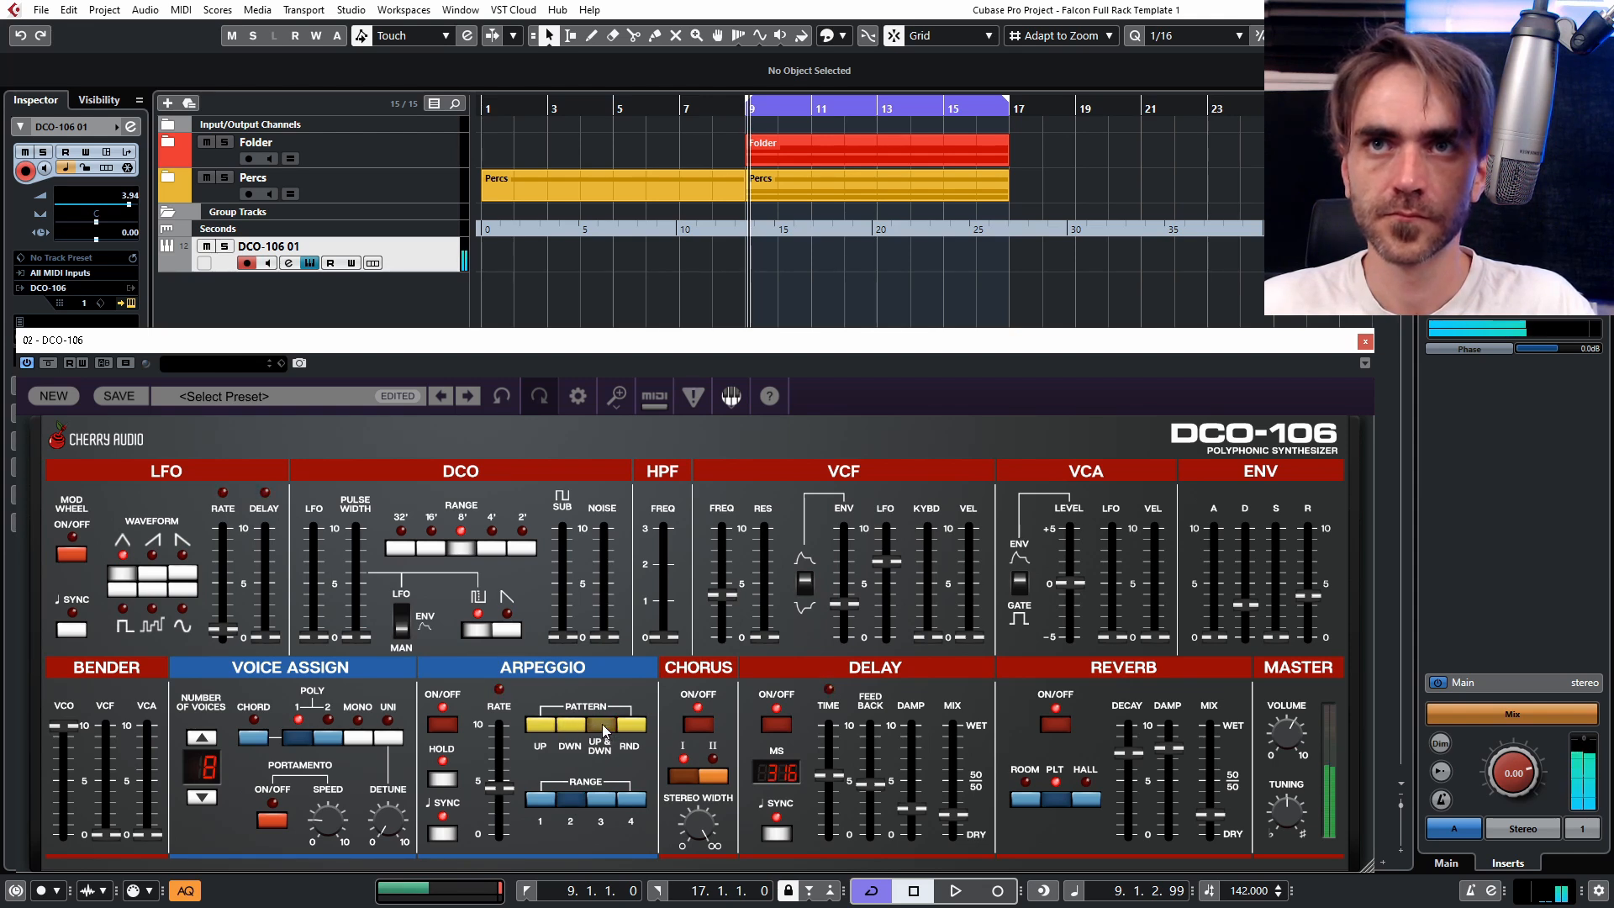
# Set the arpeggio to the Random pattern with range 3, and audition the DCO at 16' and 4' before returning it to 8'.
pyautogui.click(631, 724)
pyautogui.click(602, 803)
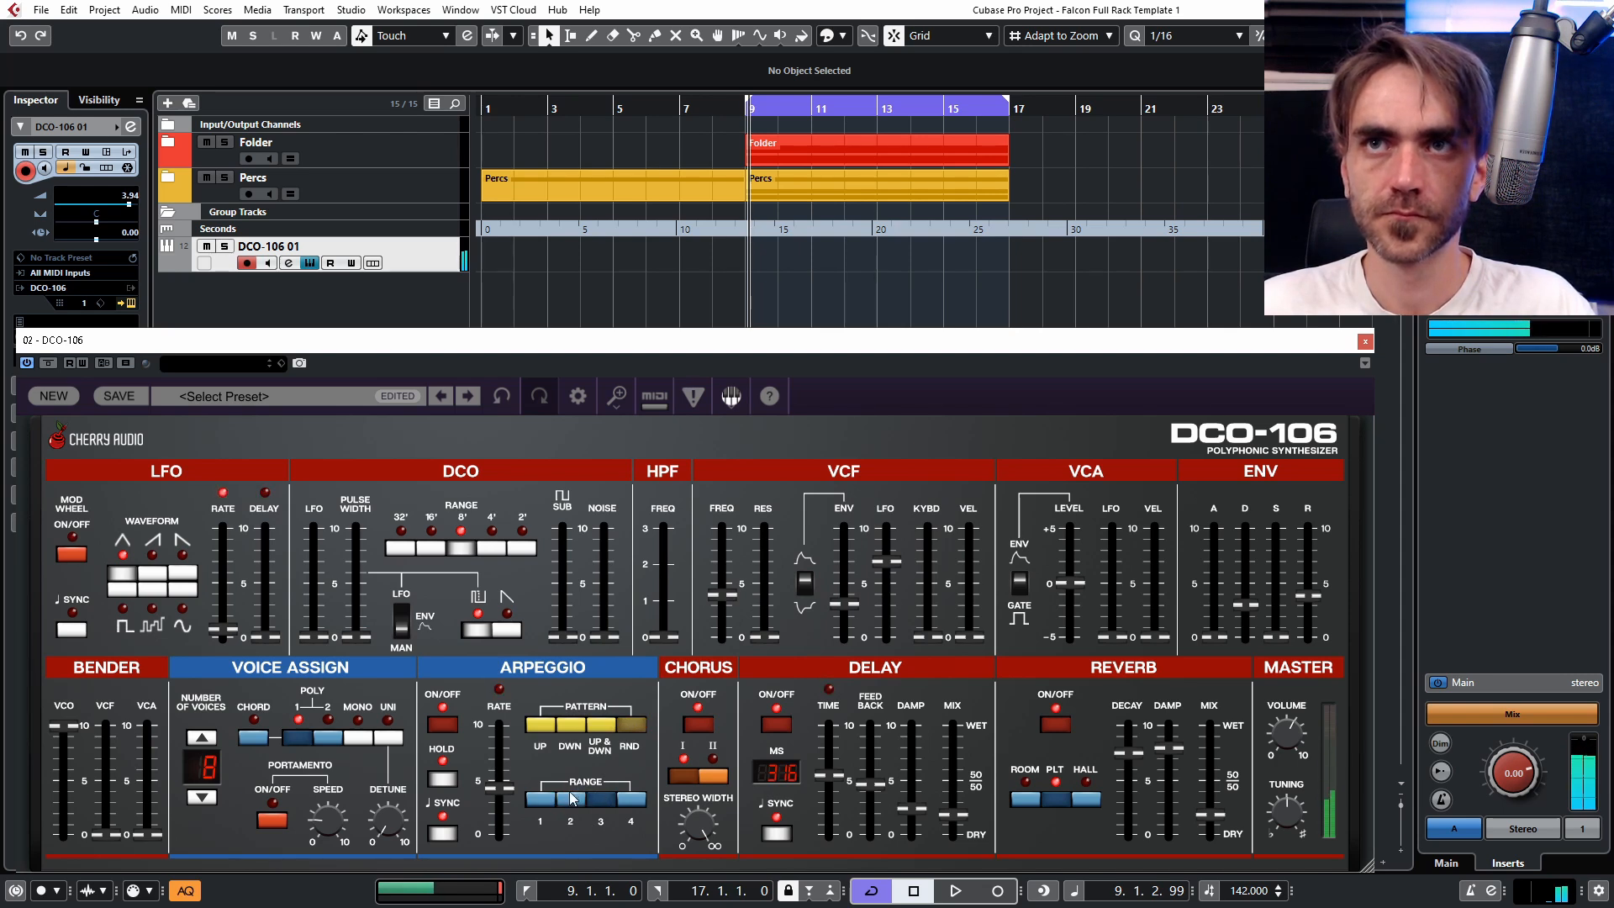
pyautogui.click(434, 548)
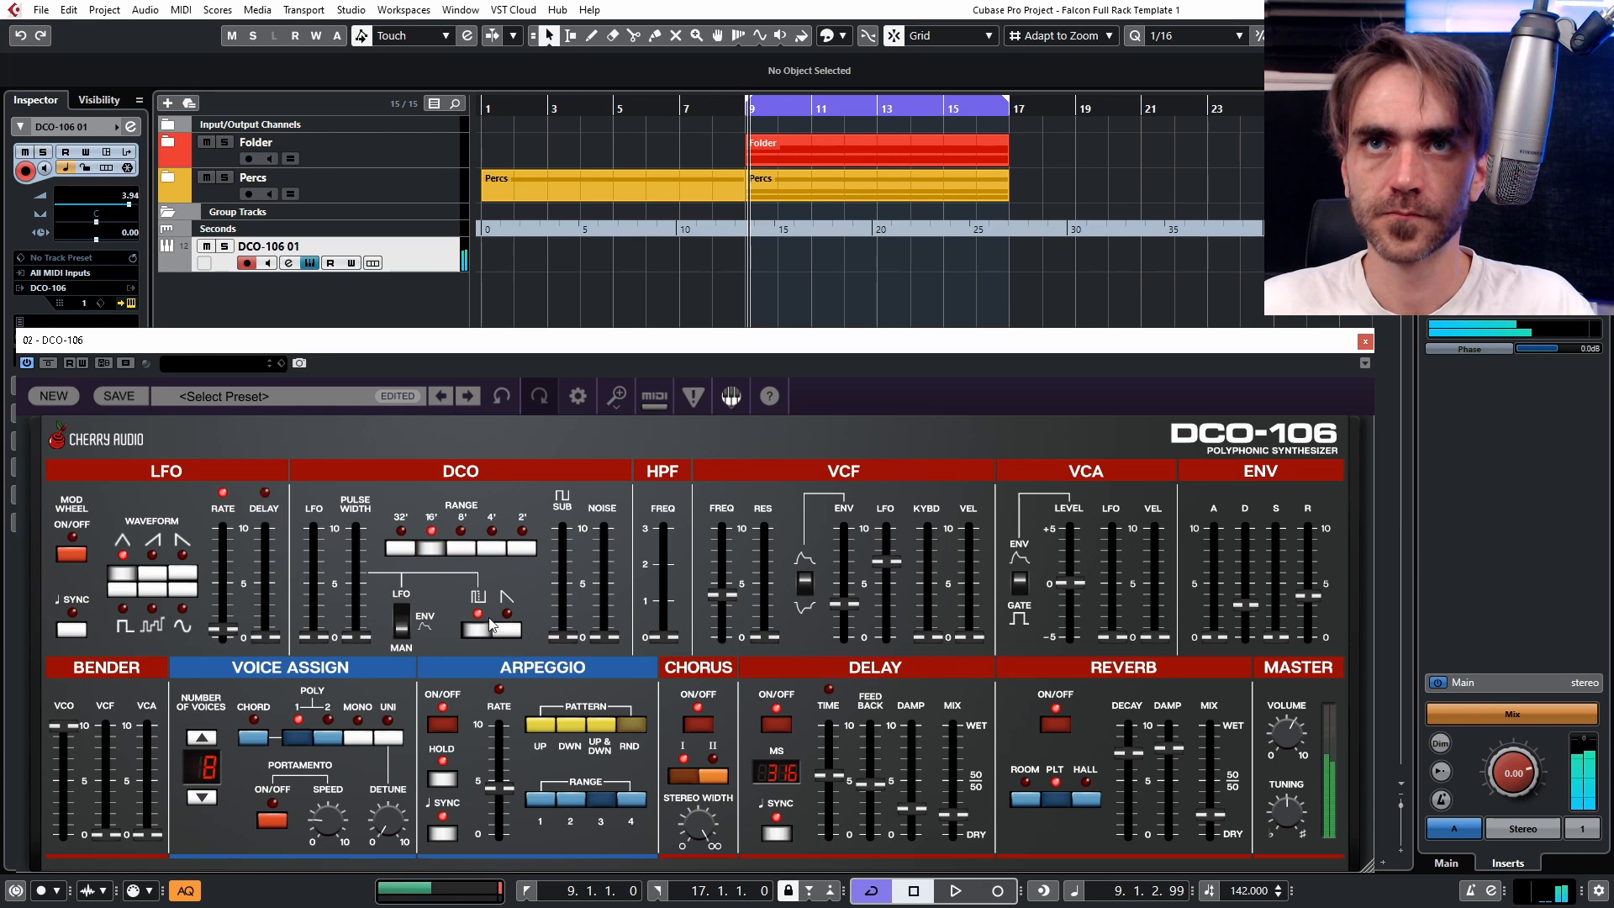
pyautogui.click(490, 550)
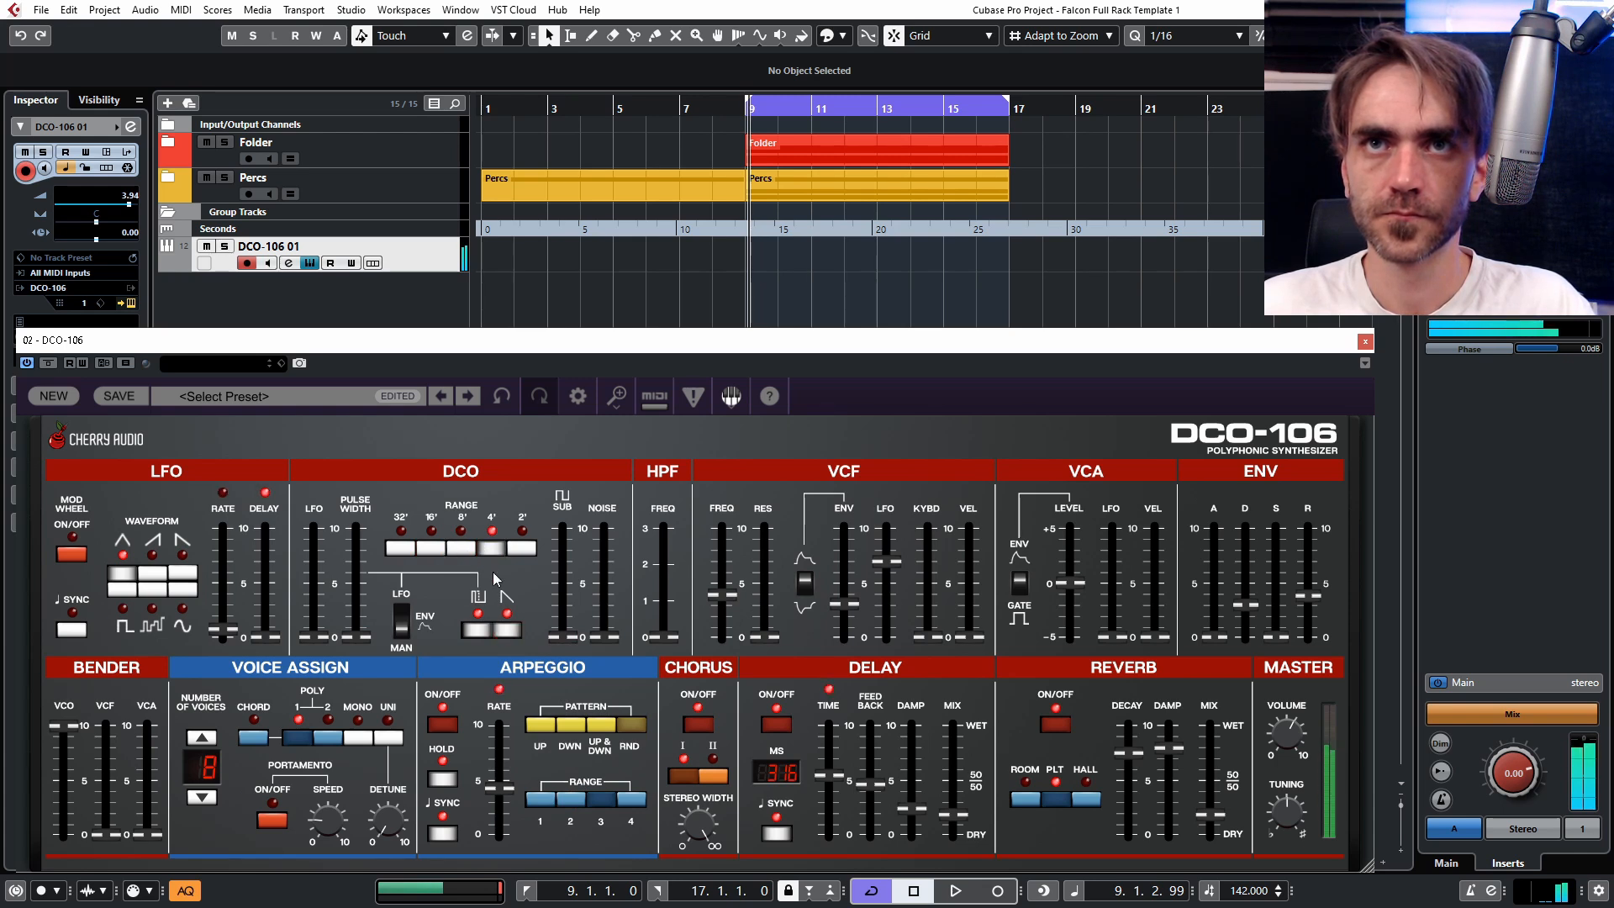
pyautogui.click(465, 550)
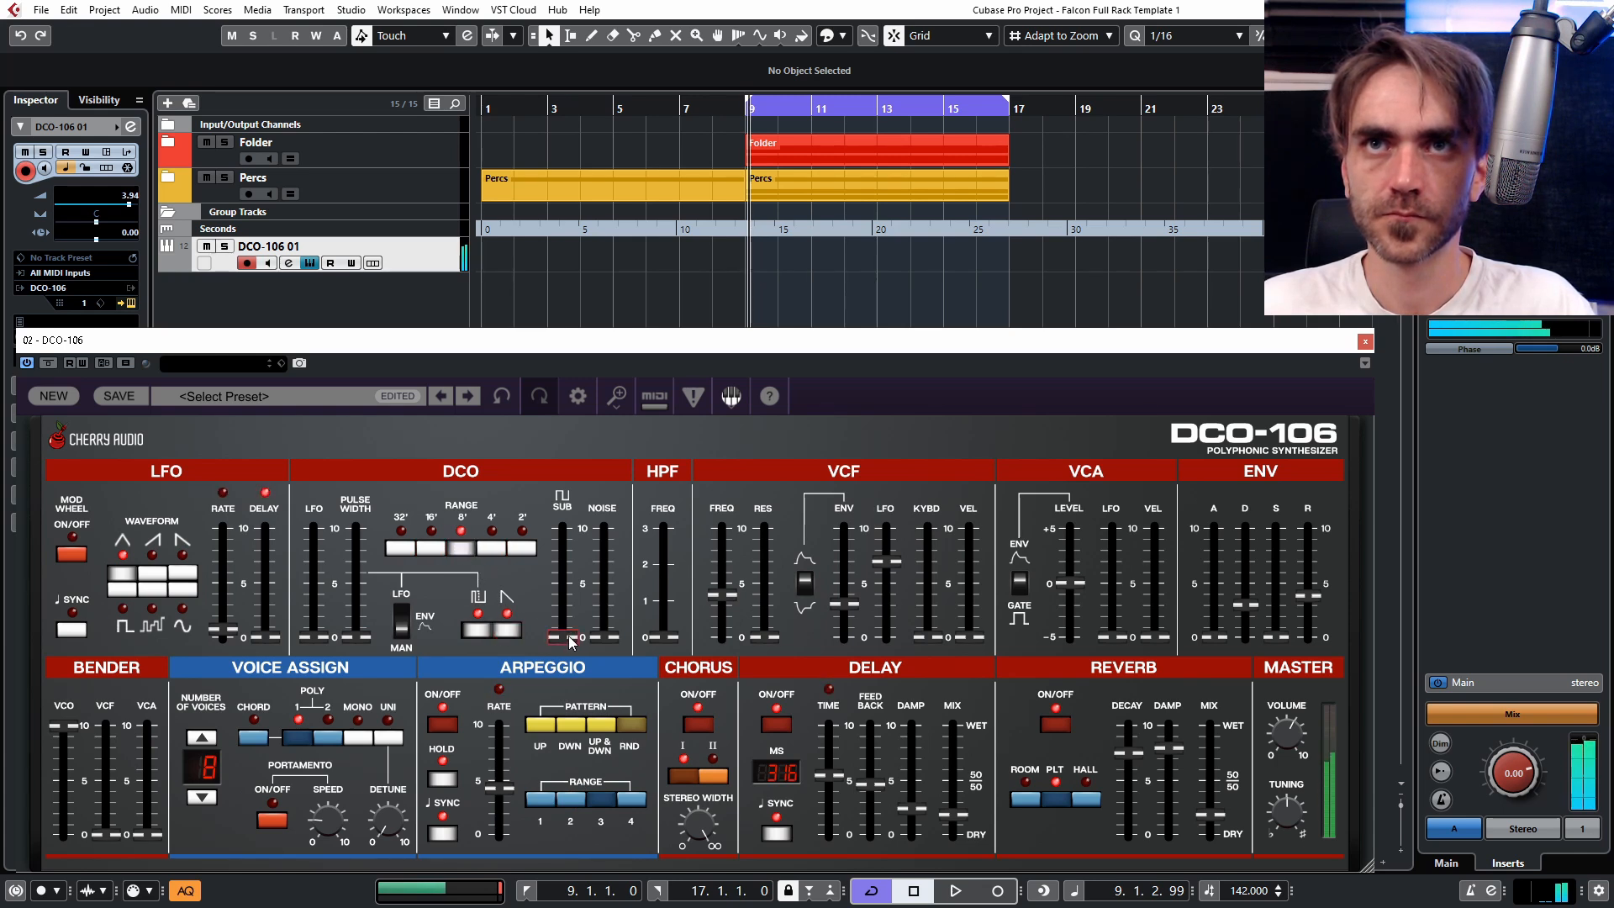
# Raise the DCO sub oscillator level to 33.3% and the VCF keyboard tracking to about 5.
pyautogui.moveTo(570, 643); pyautogui.dragTo(568, 596)
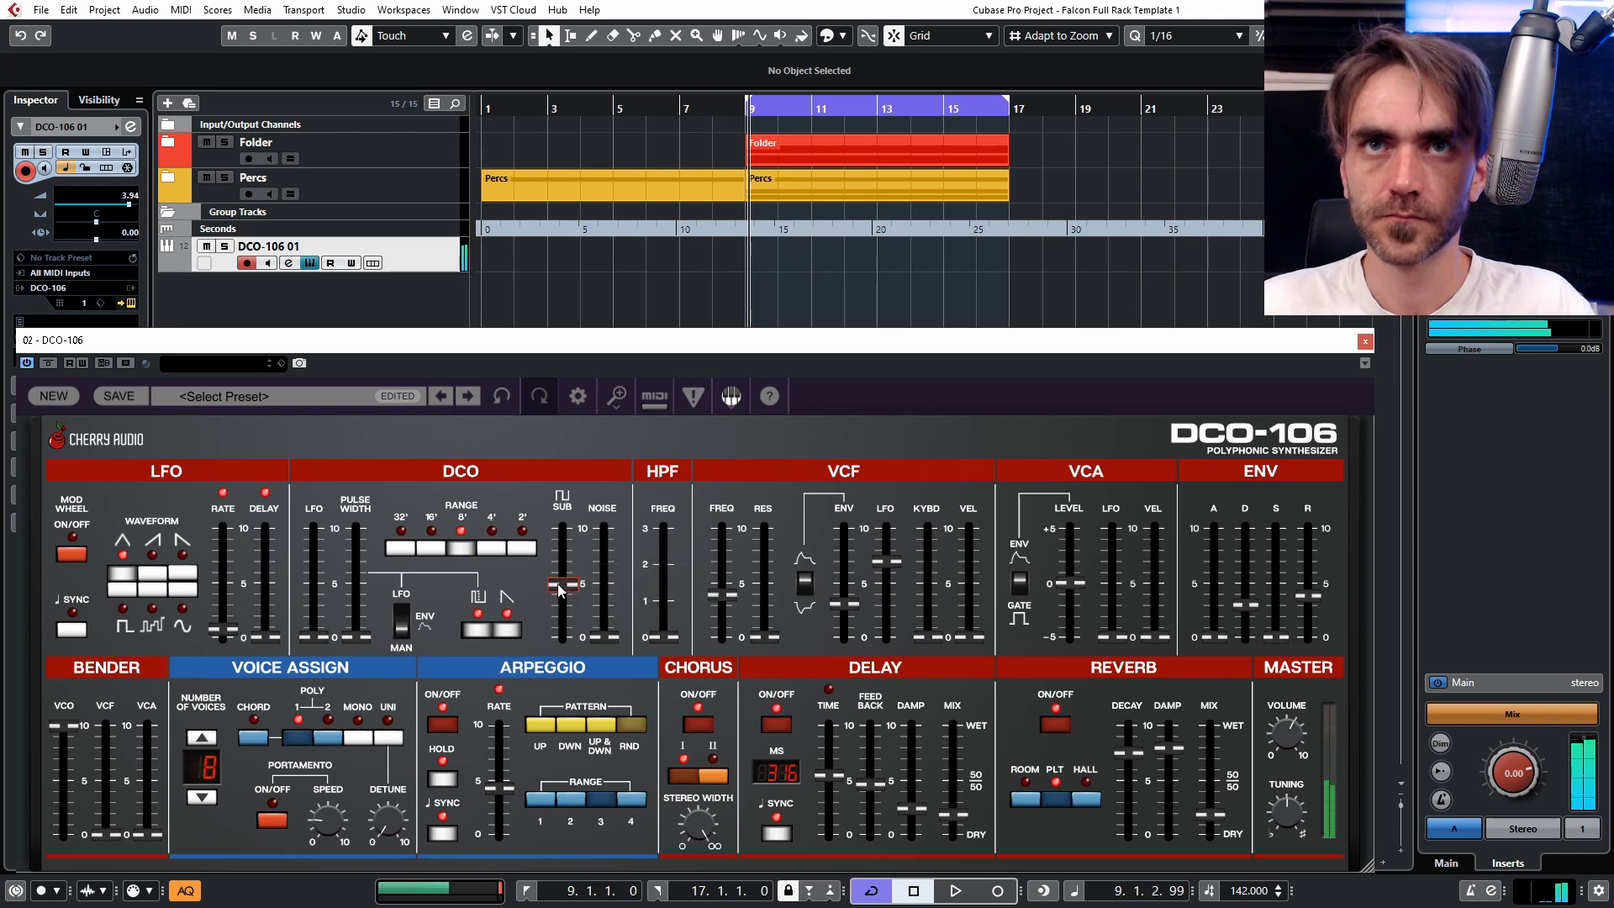
pyautogui.moveTo(564, 587)
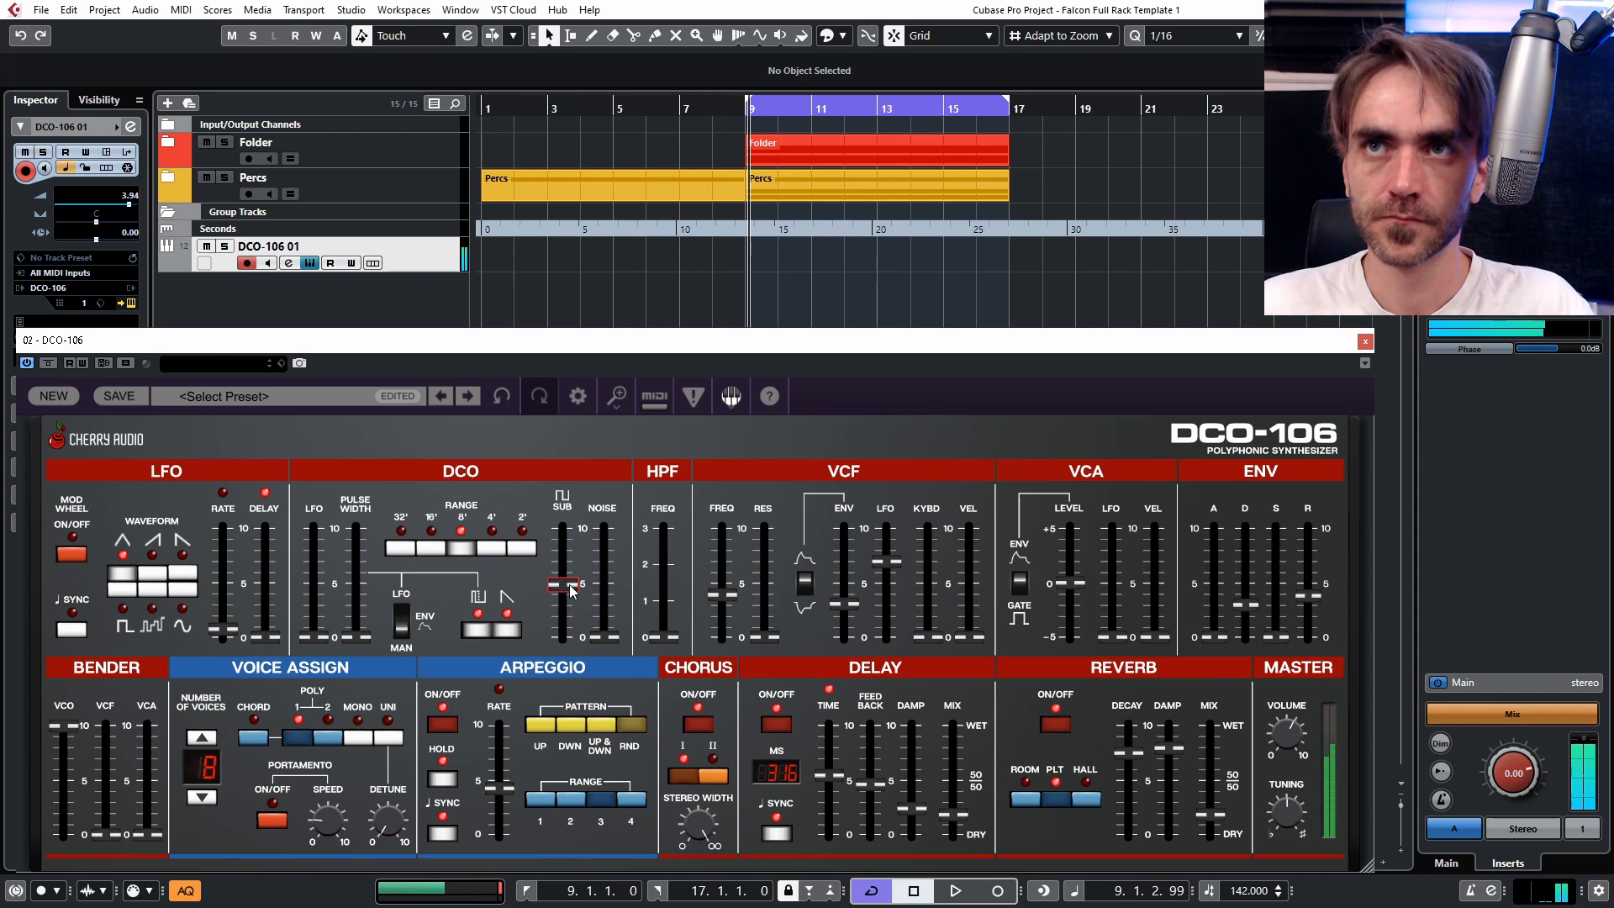
pyautogui.moveTo(568, 583); pyautogui.dragTo(566, 575)
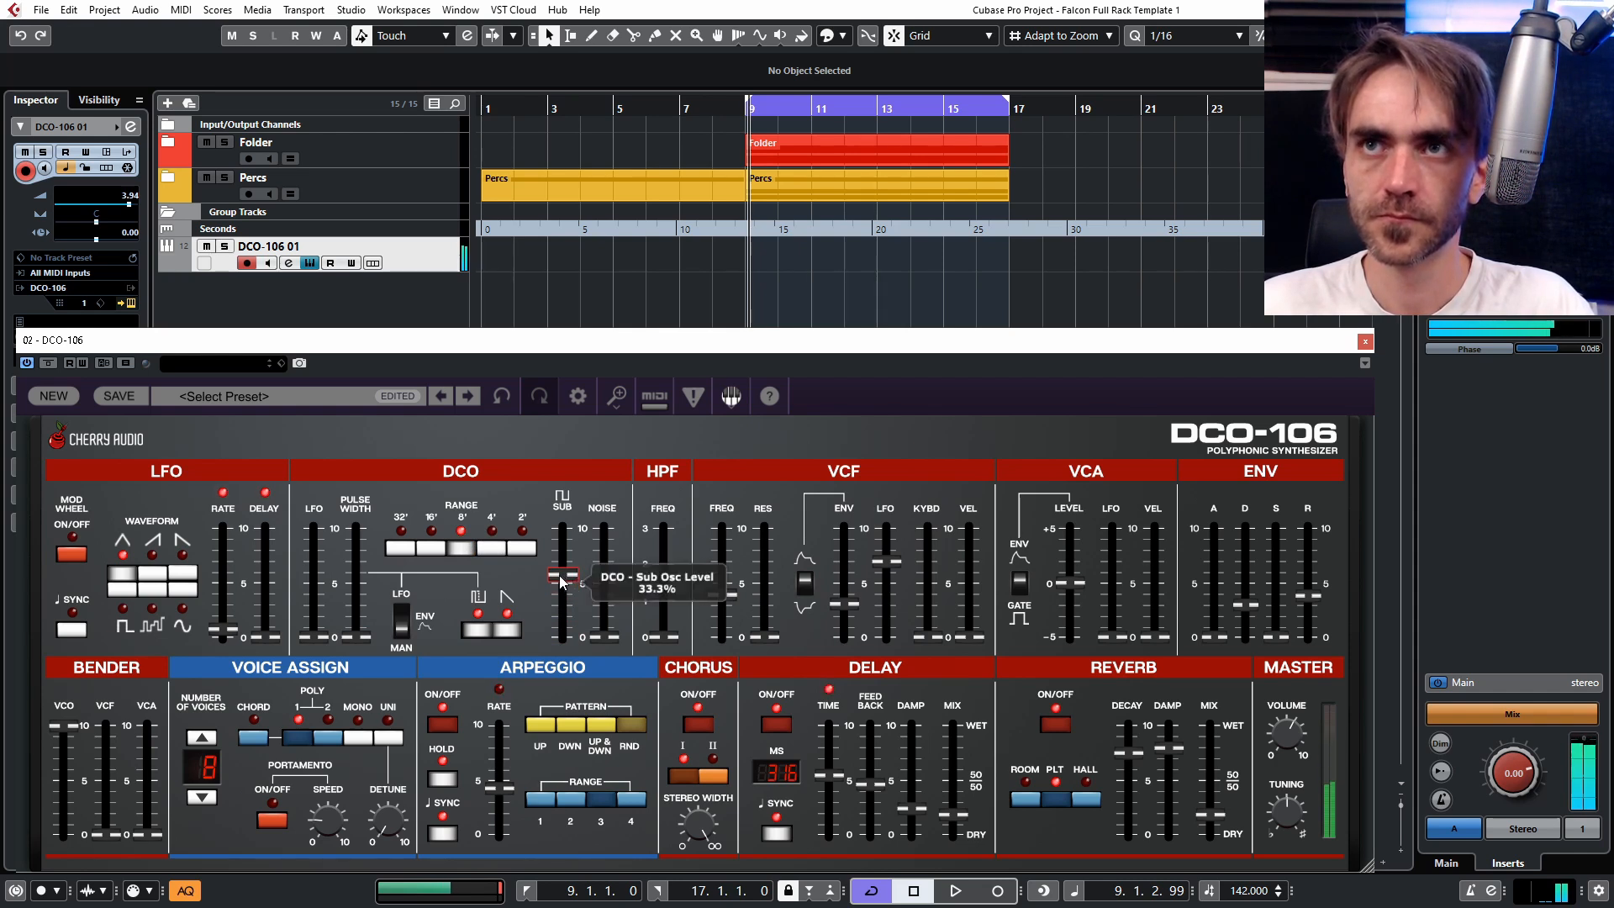
pyautogui.moveTo(940, 634); pyautogui.dragTo(942, 597)
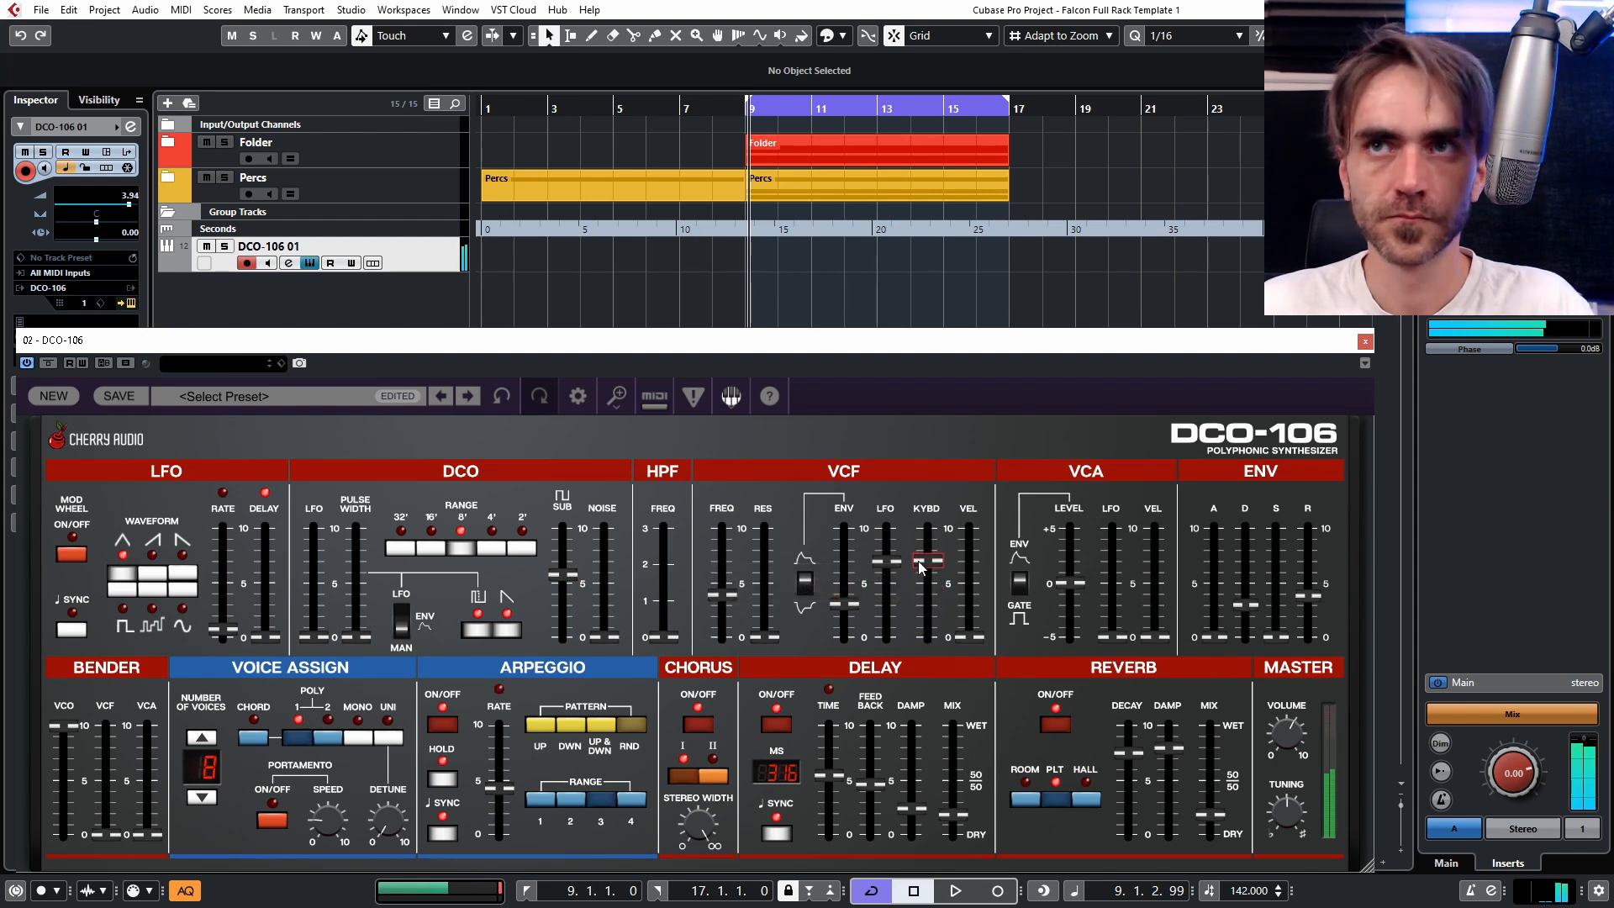
pyautogui.moveTo(918, 562); pyautogui.dragTo(915, 590)
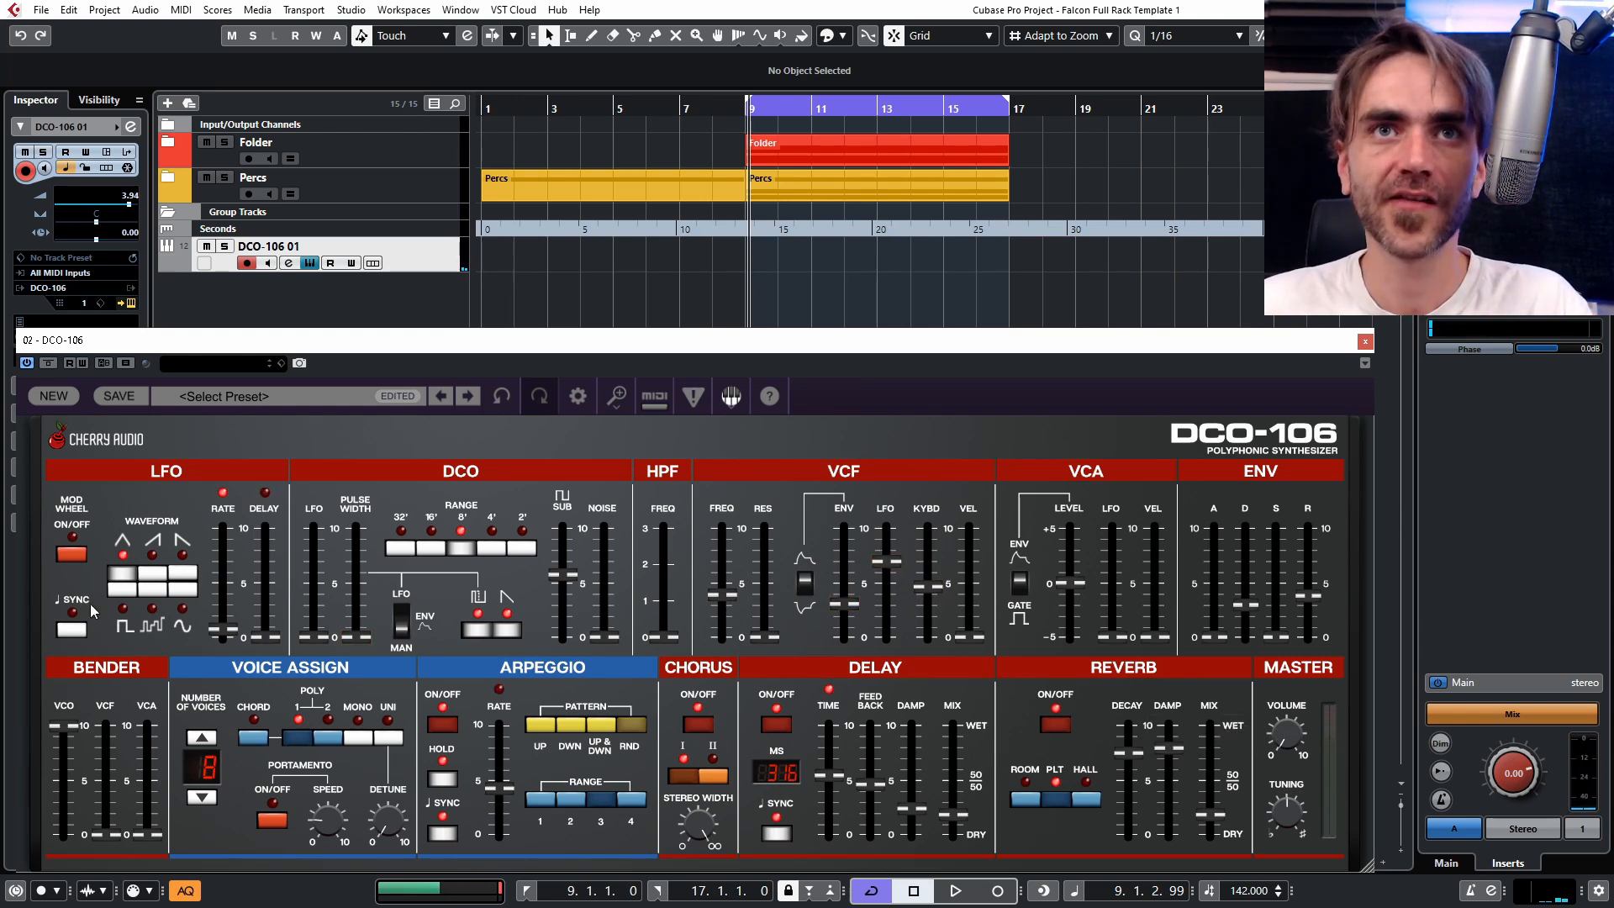
# Tempo-sync the LFO with the stepped random waveform at rate about 5, and set VCF LFO to about 8, frequency 3 and keyboard tracking 7.
pyautogui.moveTo(209, 632); pyautogui.dragTo(211, 585)
pyautogui.click(159, 593)
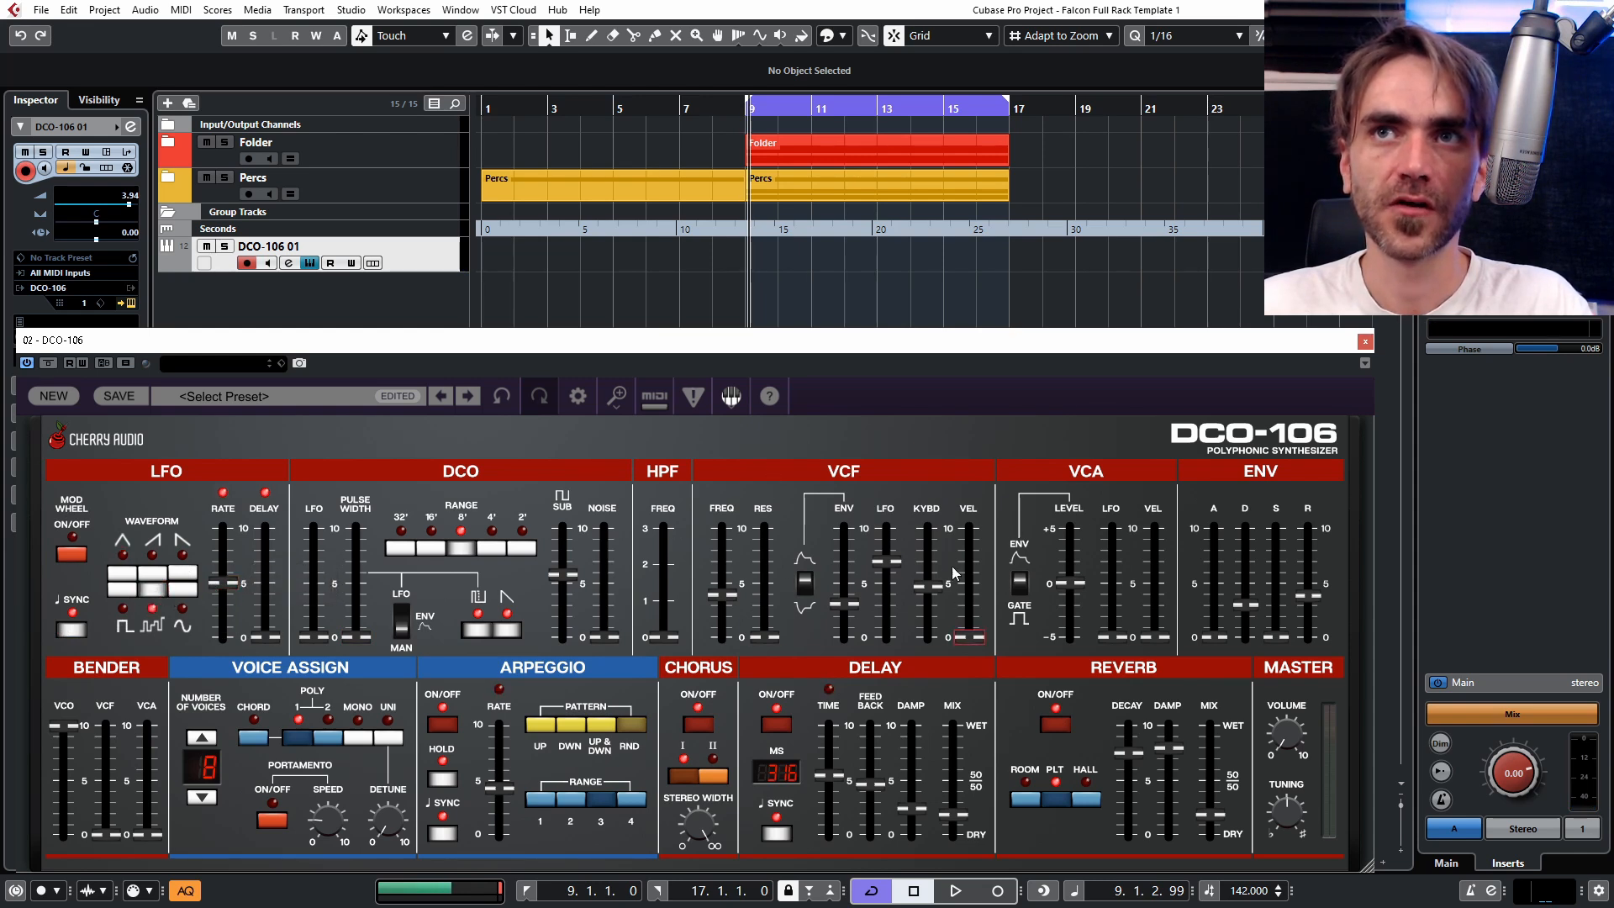
pyautogui.moveTo(896, 563); pyautogui.dragTo(896, 545)
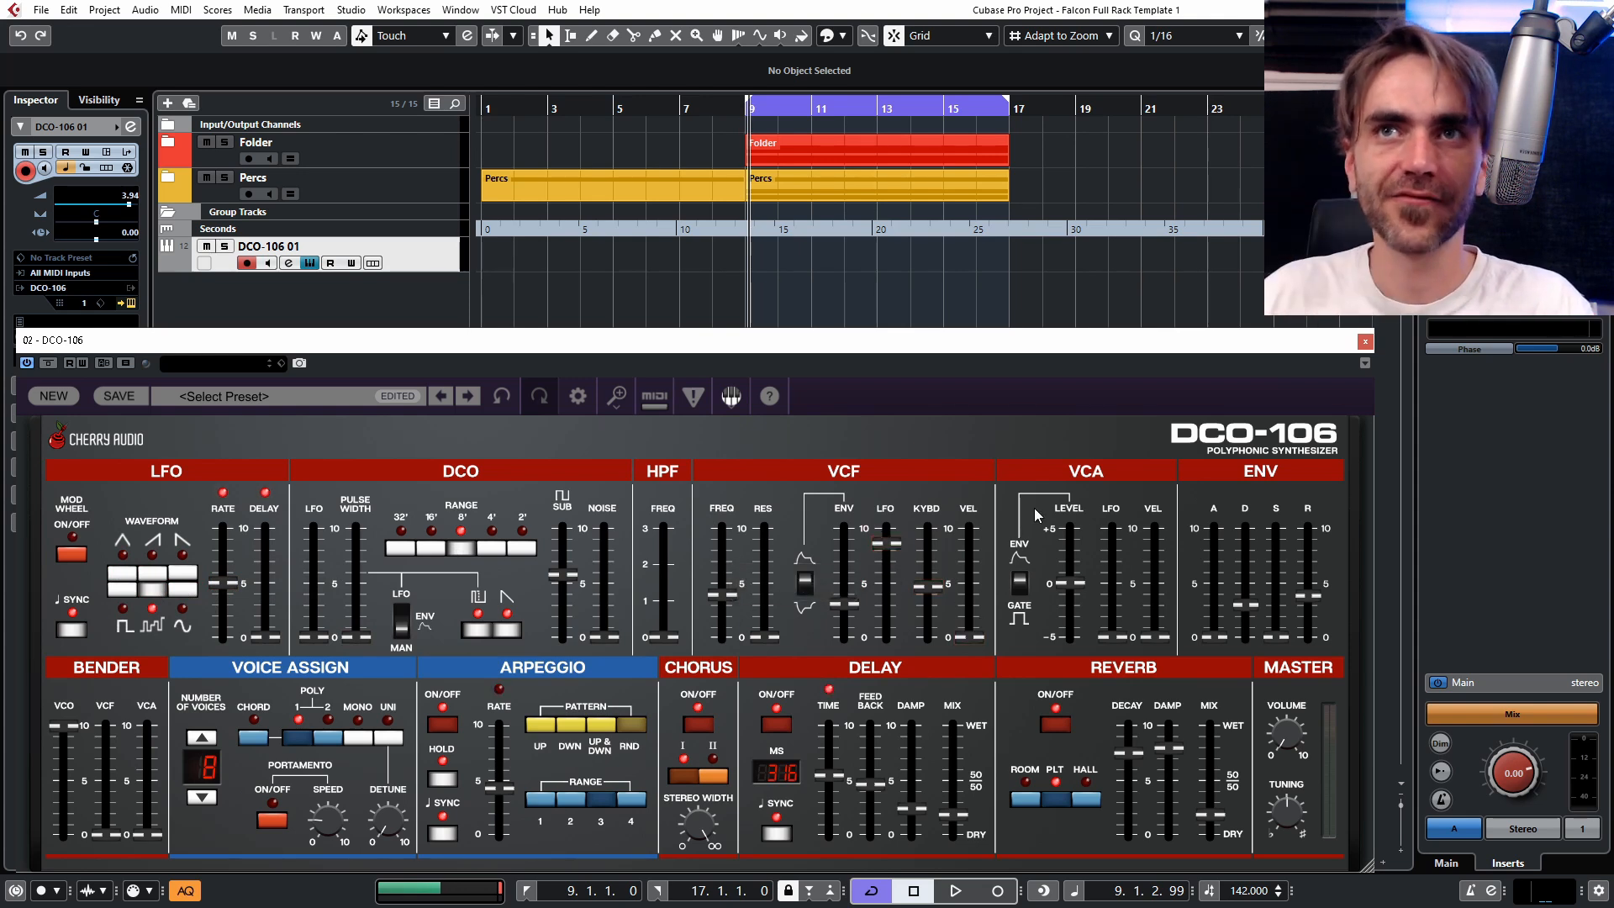
pyautogui.moveTo(728, 609); pyautogui.dragTo(727, 620)
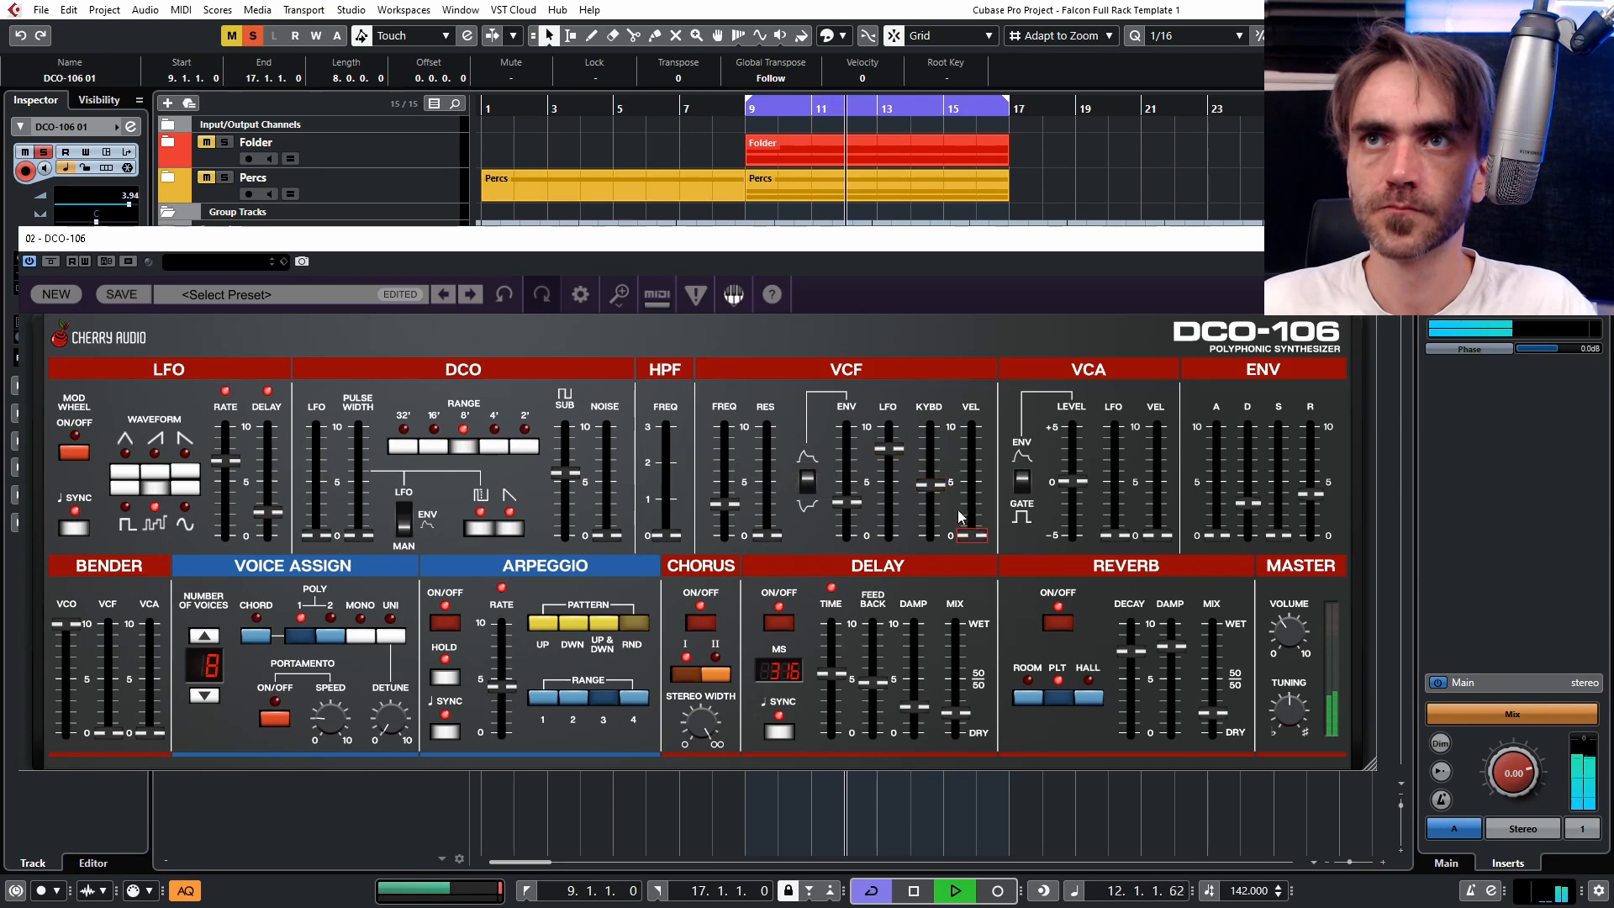
pyautogui.moveTo(929, 485); pyautogui.dragTo(930, 455)
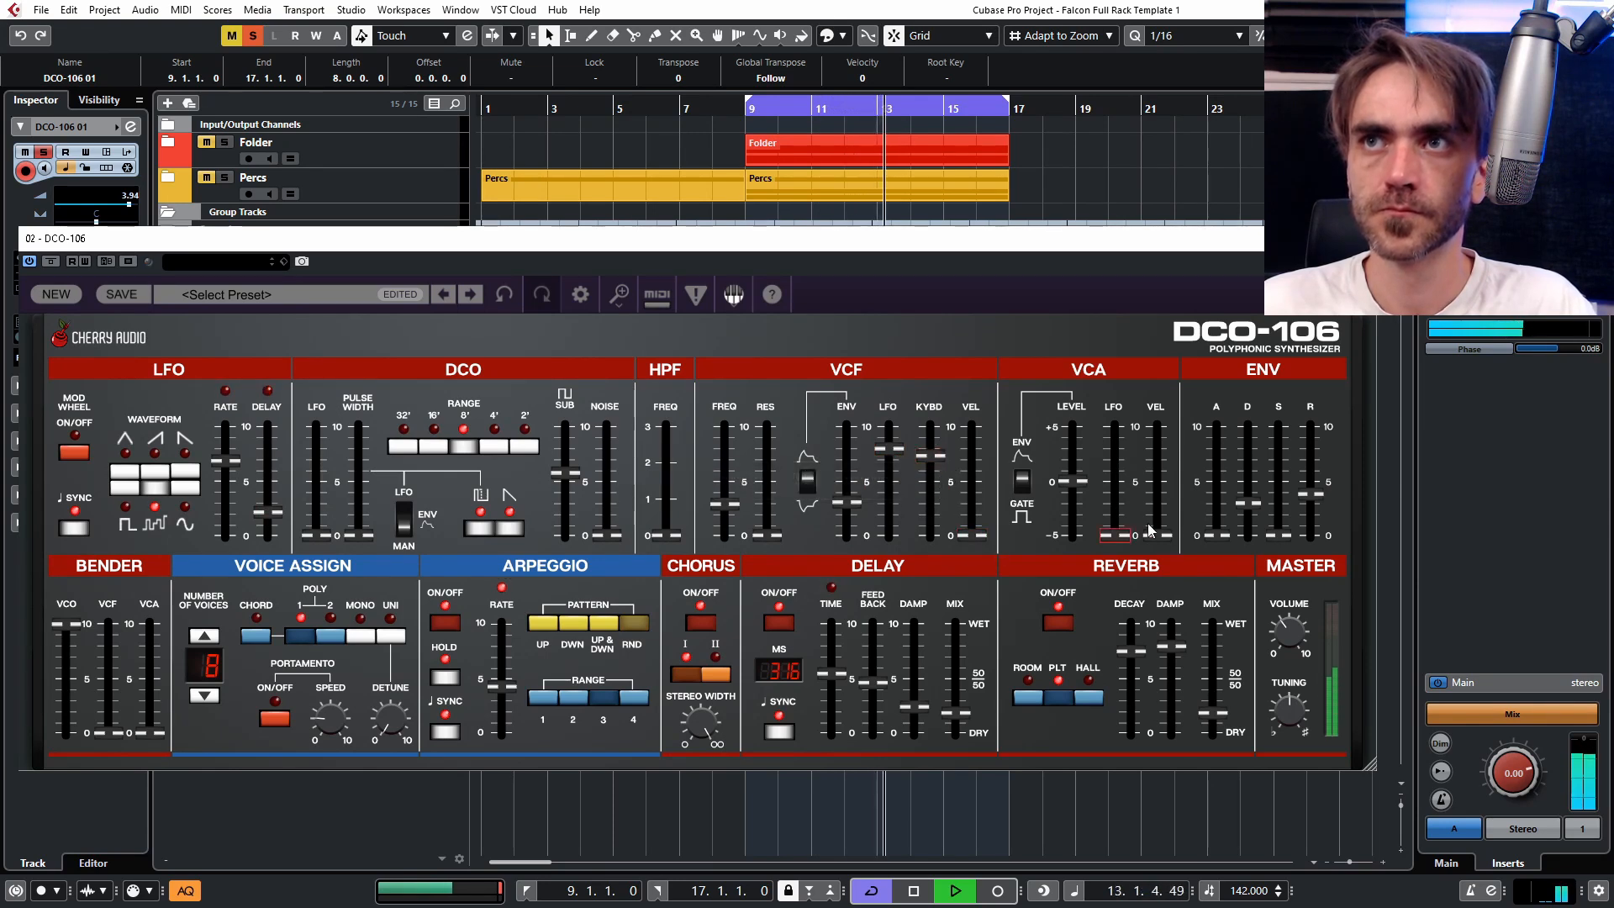
# Try an envelope decay of about 6 and bring it back to about 3.
pyautogui.moveTo(1248, 502); pyautogui.dragTo(1249, 470)
pyautogui.moveTo(1216, 535)
pyautogui.mouseDown()
pyautogui.moveTo(1217, 515)
pyautogui.moveTo(1224, 535)
pyautogui.mouseUp()
pyautogui.moveTo(1248, 463); pyautogui.dragTo(1248, 500)
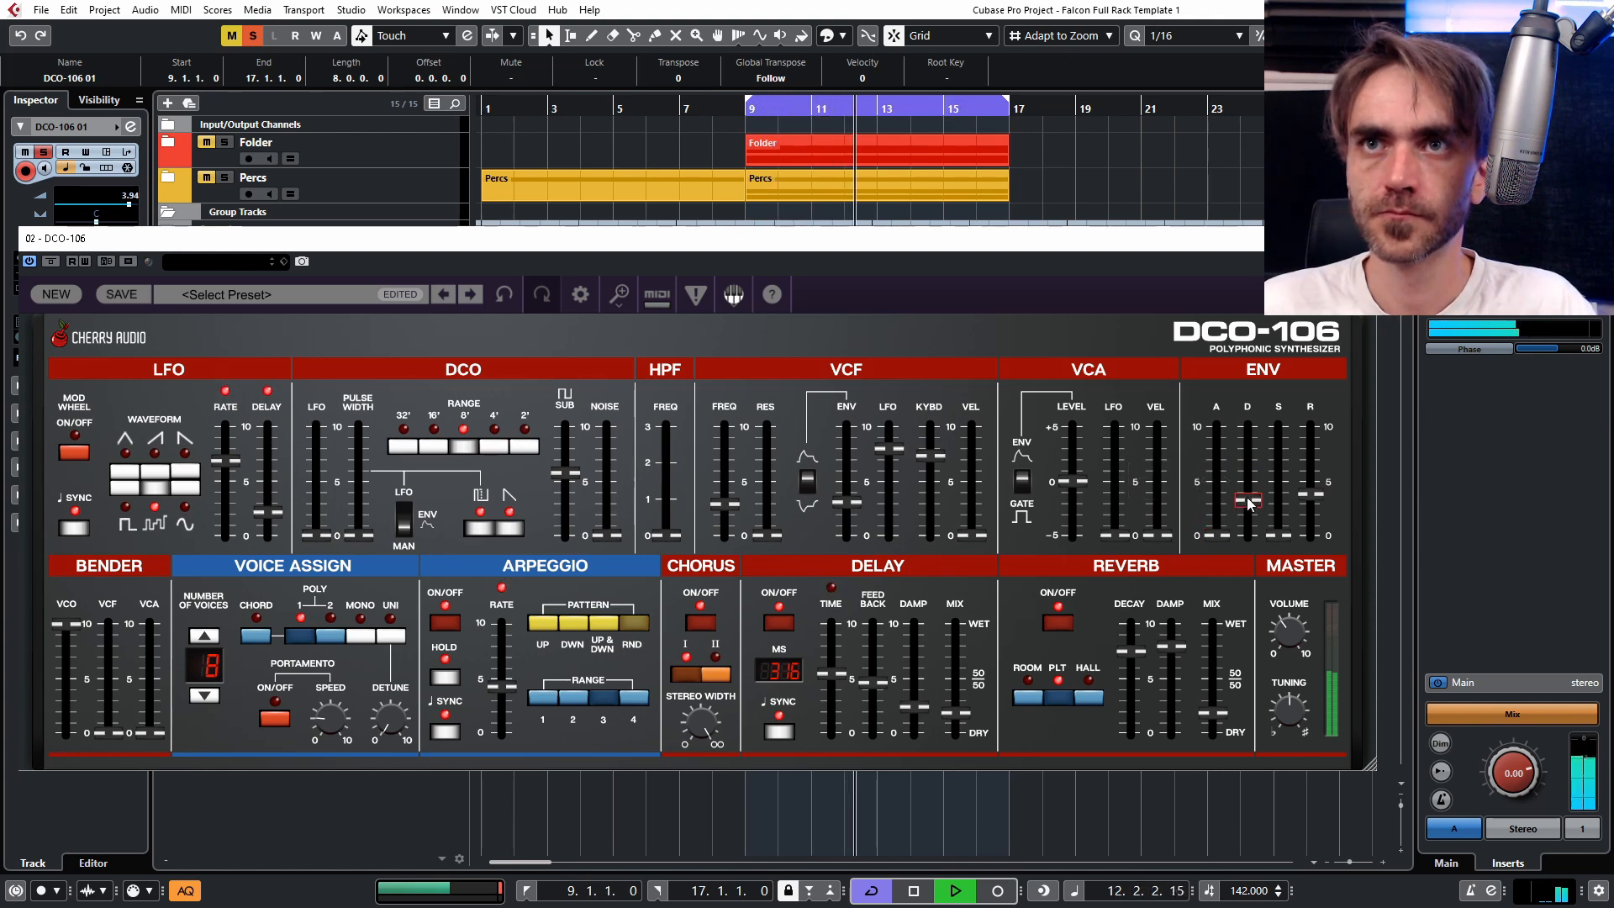
# Raise the reverb mix to about 35% wet and set the arpeggio range to 4.
pyautogui.moveTo(1212, 714)
pyautogui.mouseDown()
pyautogui.moveTo(1210, 670)
pyautogui.moveTo(1206, 694)
pyautogui.mouseUp()
pyautogui.click(634, 697)
# Set the VCF LFO and keyboard amounts to 10, the VCF frequency to 0 and the VCF envelope to about 5.5.
pyautogui.moveTo(725, 504)
pyautogui.mouseDown()
pyautogui.moveTo(725, 530)
pyautogui.moveTo(725, 498)
pyautogui.mouseUp()
pyautogui.moveTo(888, 449); pyautogui.dragTo(888, 424)
pyautogui.moveTo(930, 456); pyautogui.dragTo(929, 425)
pyautogui.moveTo(725, 498); pyautogui.dragTo(724, 535)
pyautogui.moveTo(846, 502); pyautogui.dragTo(847, 475)
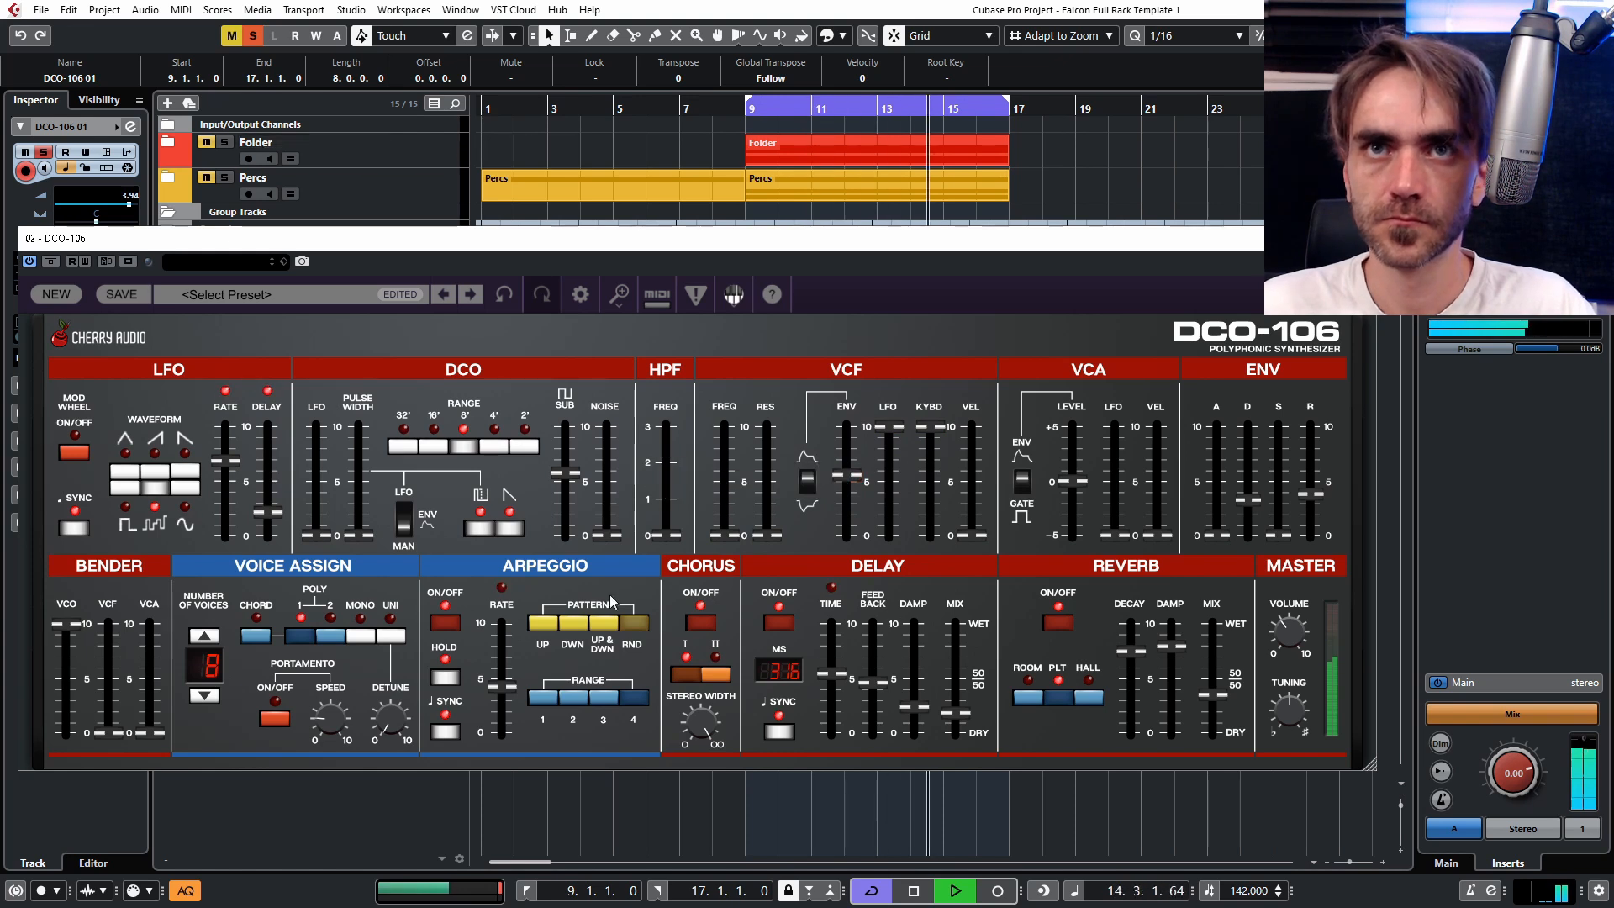
# Set arpeggio range 2 and VCF frequency about 2, then try portamento and Mono before settling on Poly 2 without portamento.
pyautogui.click(574, 697)
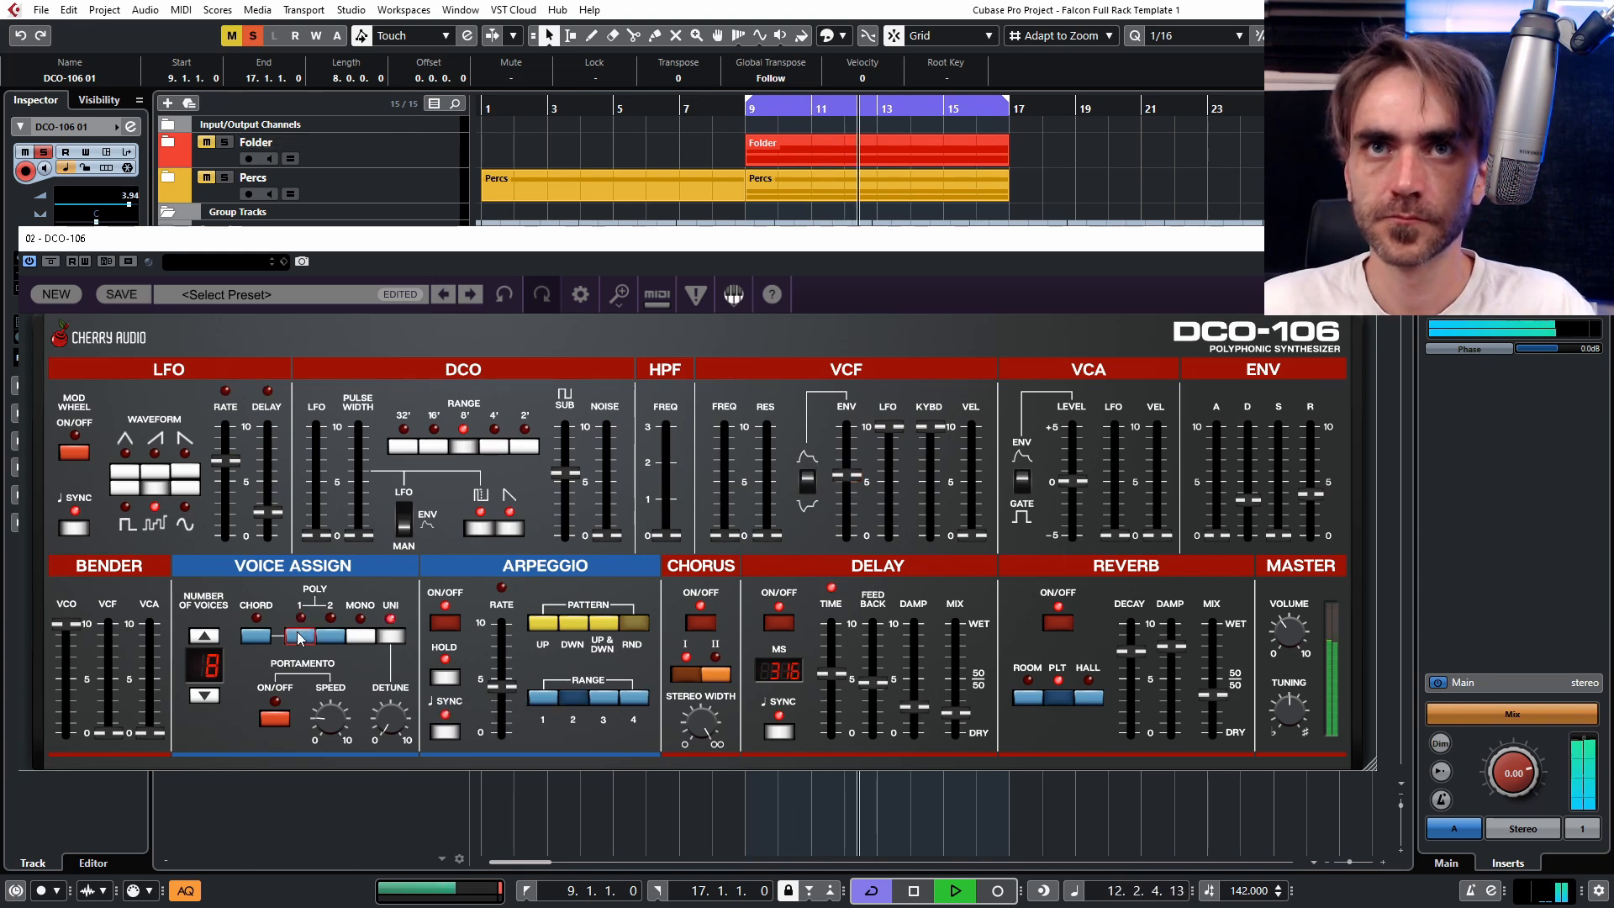
pyautogui.click(275, 718)
pyautogui.moveTo(724, 535); pyautogui.dragTo(724, 515)
pyautogui.click(361, 635)
pyautogui.click(330, 635)
pyautogui.click(275, 718)
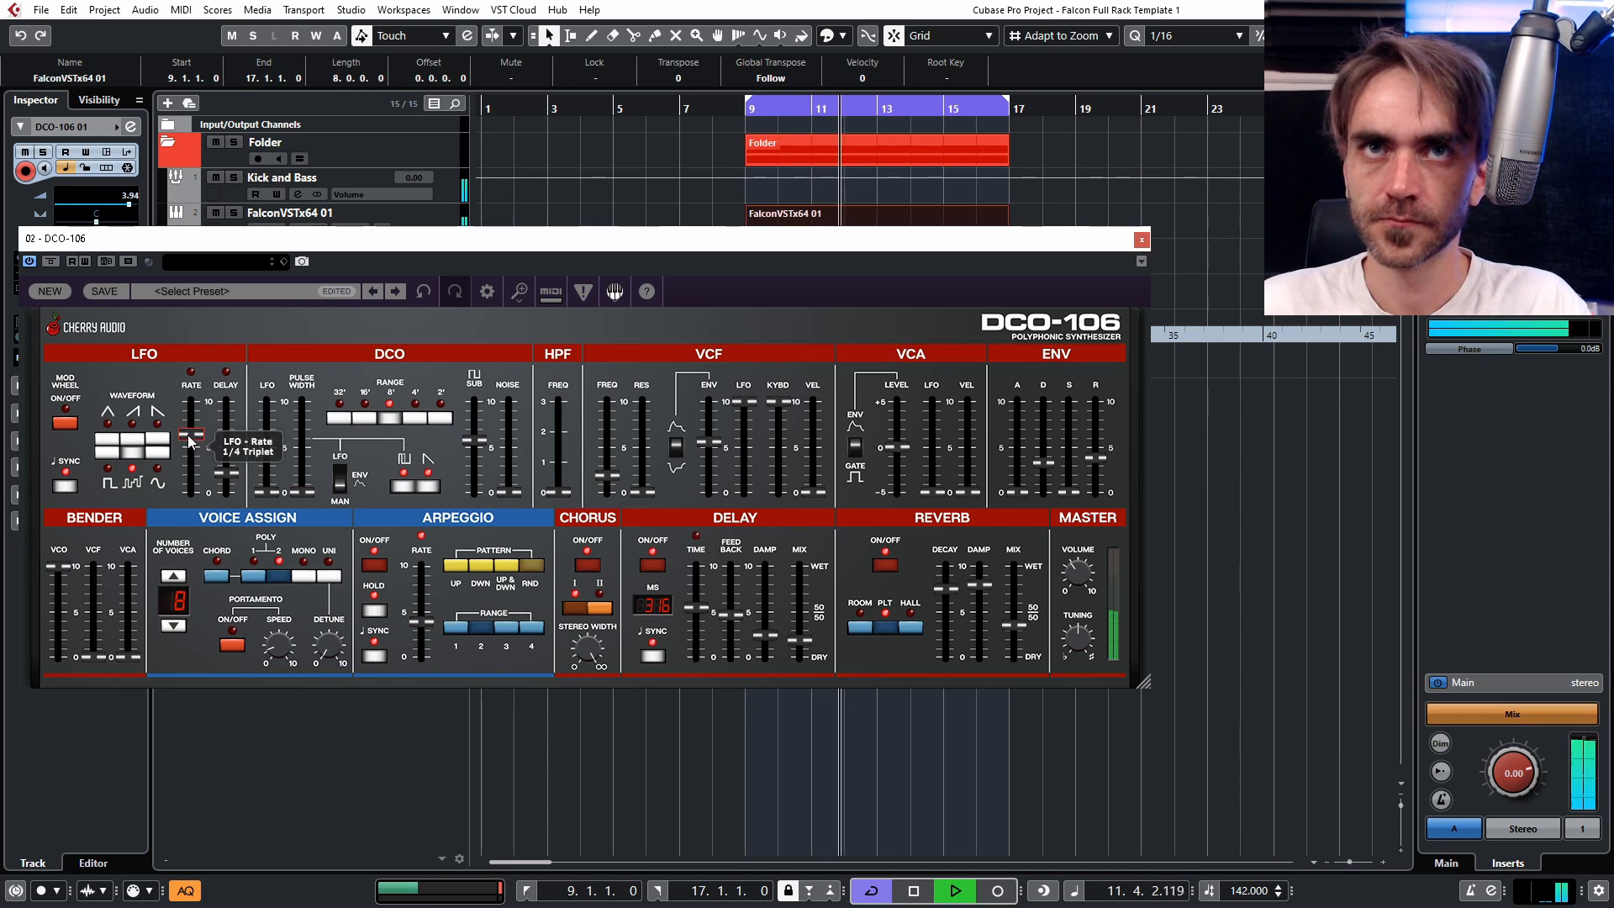
# Set the LFO rate to 1/8, VCF LFO amount to about 5 and arpeggio range to 3, and lower the delay mix to about 10% wet.
pyautogui.moveTo(190, 442)
pyautogui.mouseDown()
pyautogui.moveTo(221, 501)
pyautogui.moveTo(201, 456)
pyautogui.mouseUp()
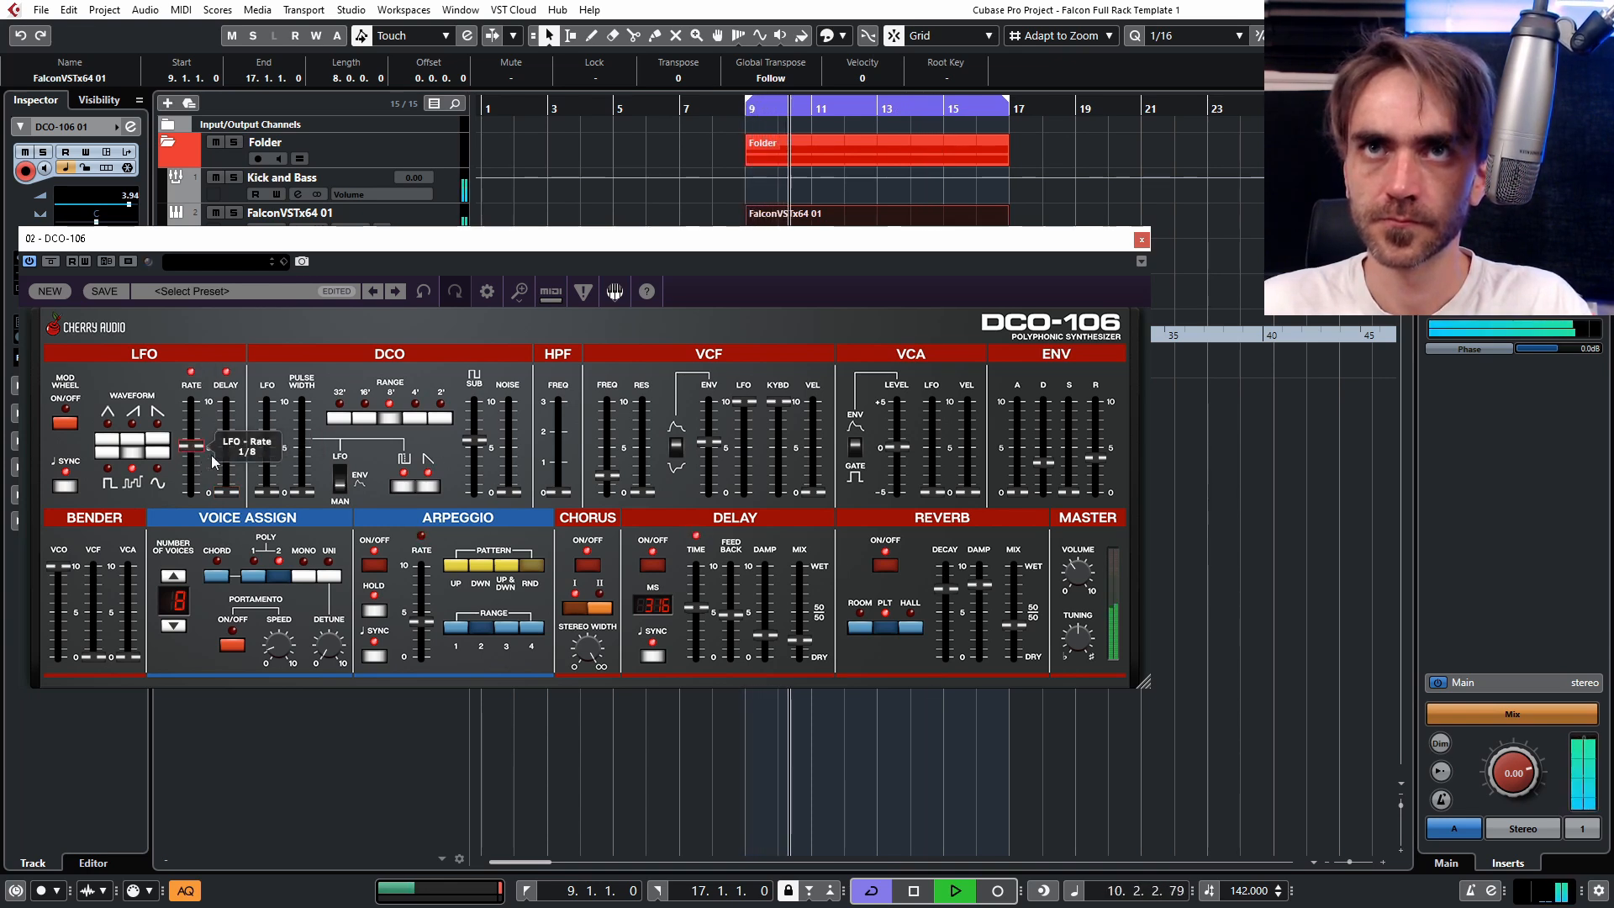
pyautogui.moveTo(743, 402); pyautogui.dragTo(744, 446)
pyautogui.click(506, 627)
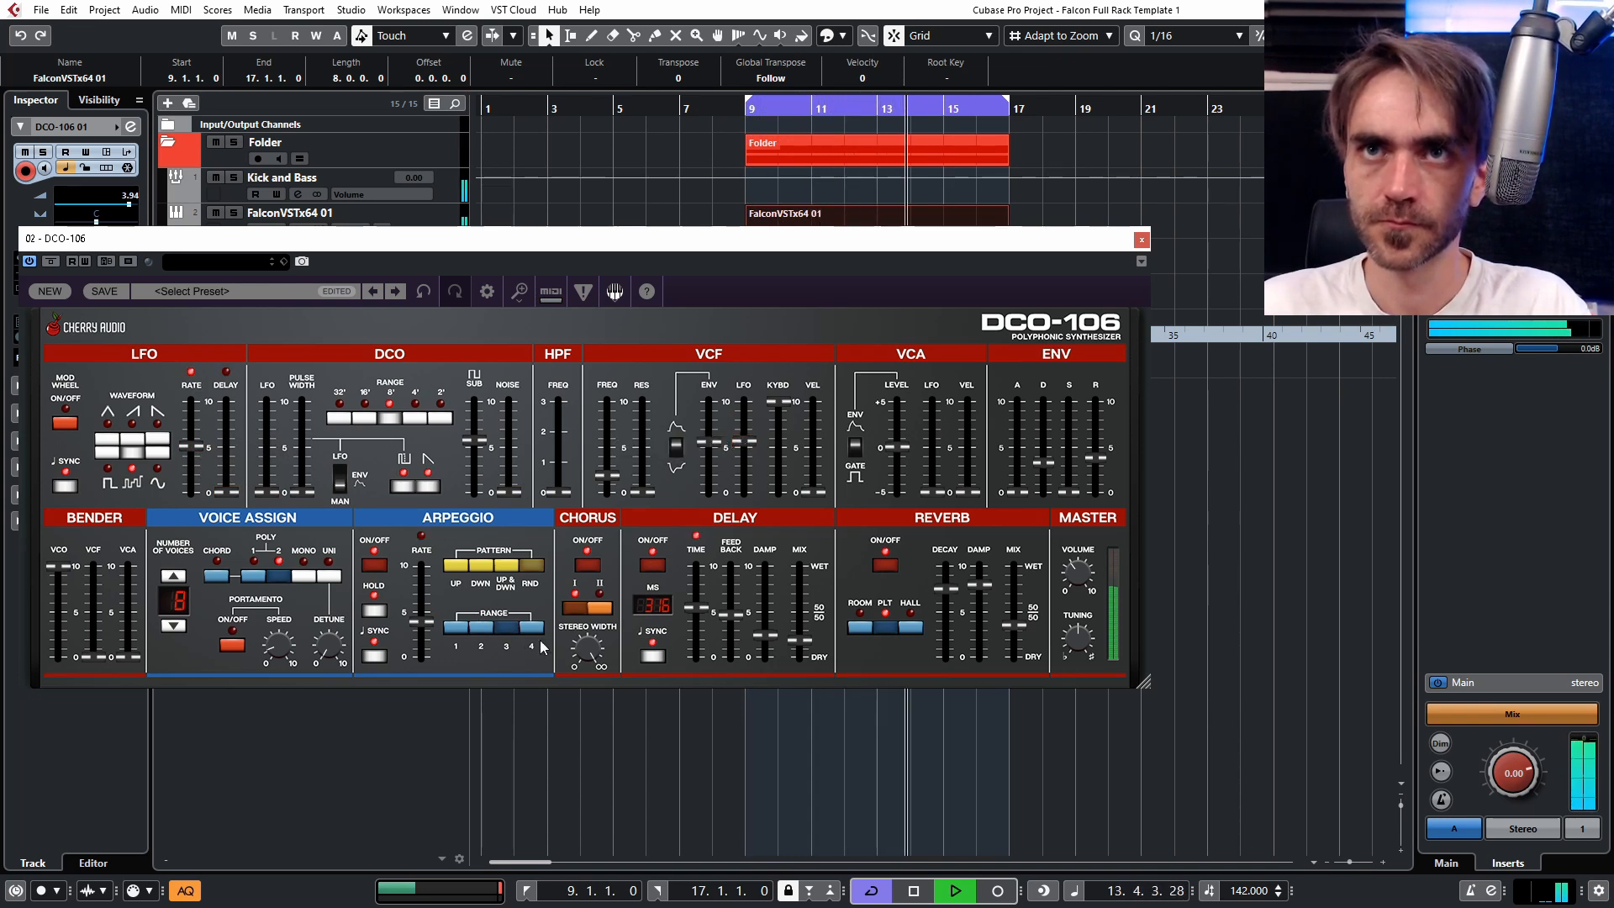
pyautogui.moveTo(743, 442); pyautogui.dragTo(770, 490)
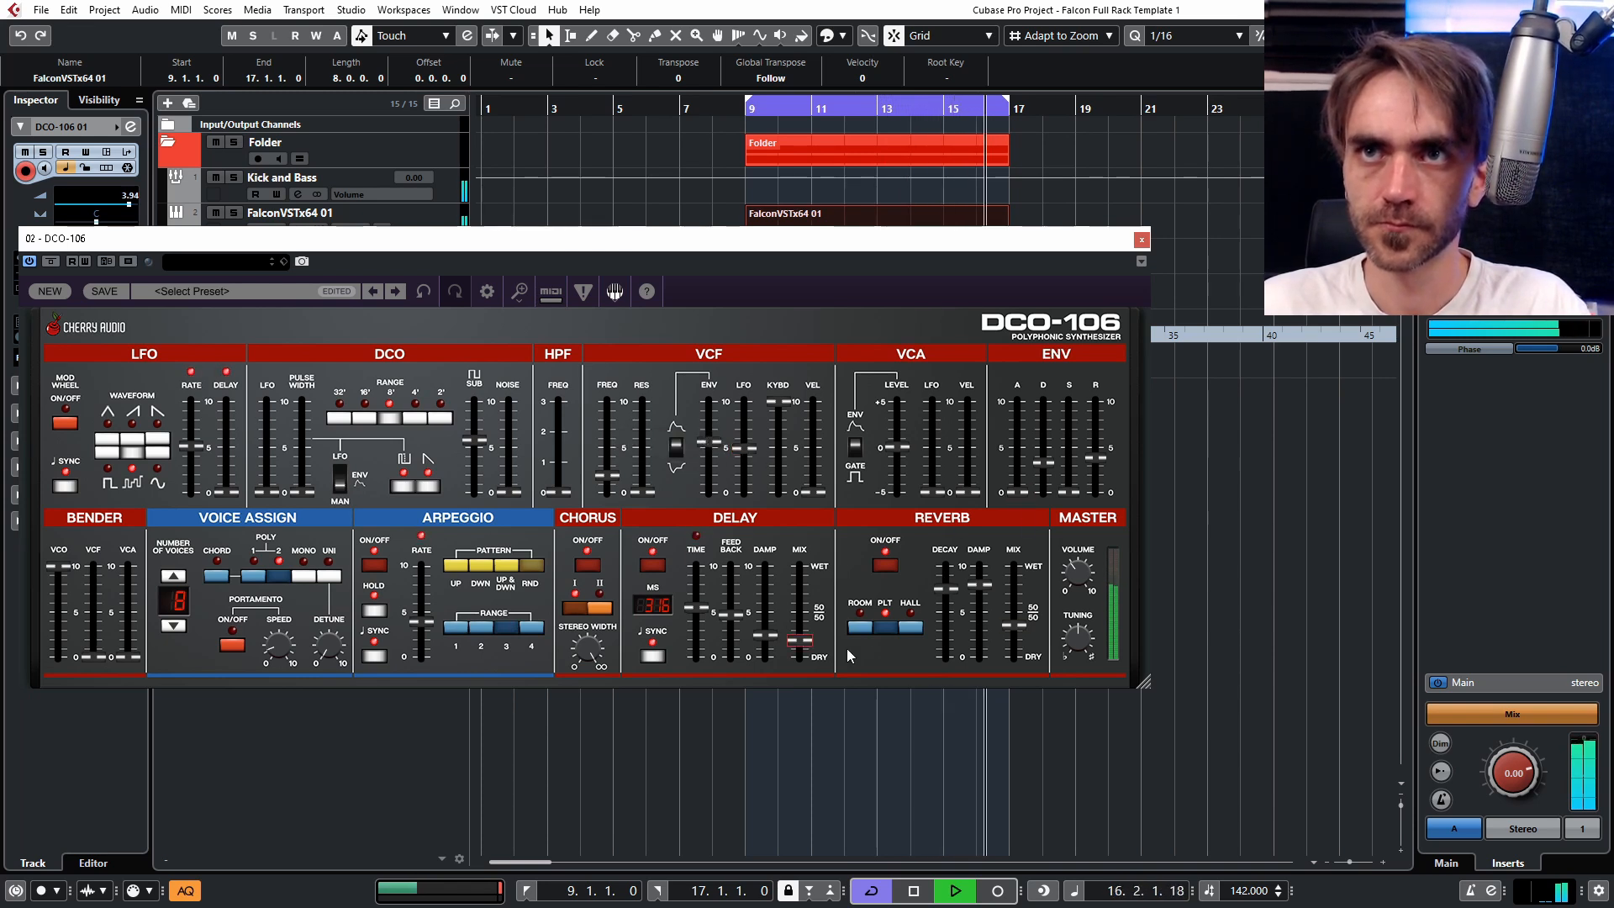
pyautogui.moveTo(806, 648); pyautogui.dragTo(797, 654)
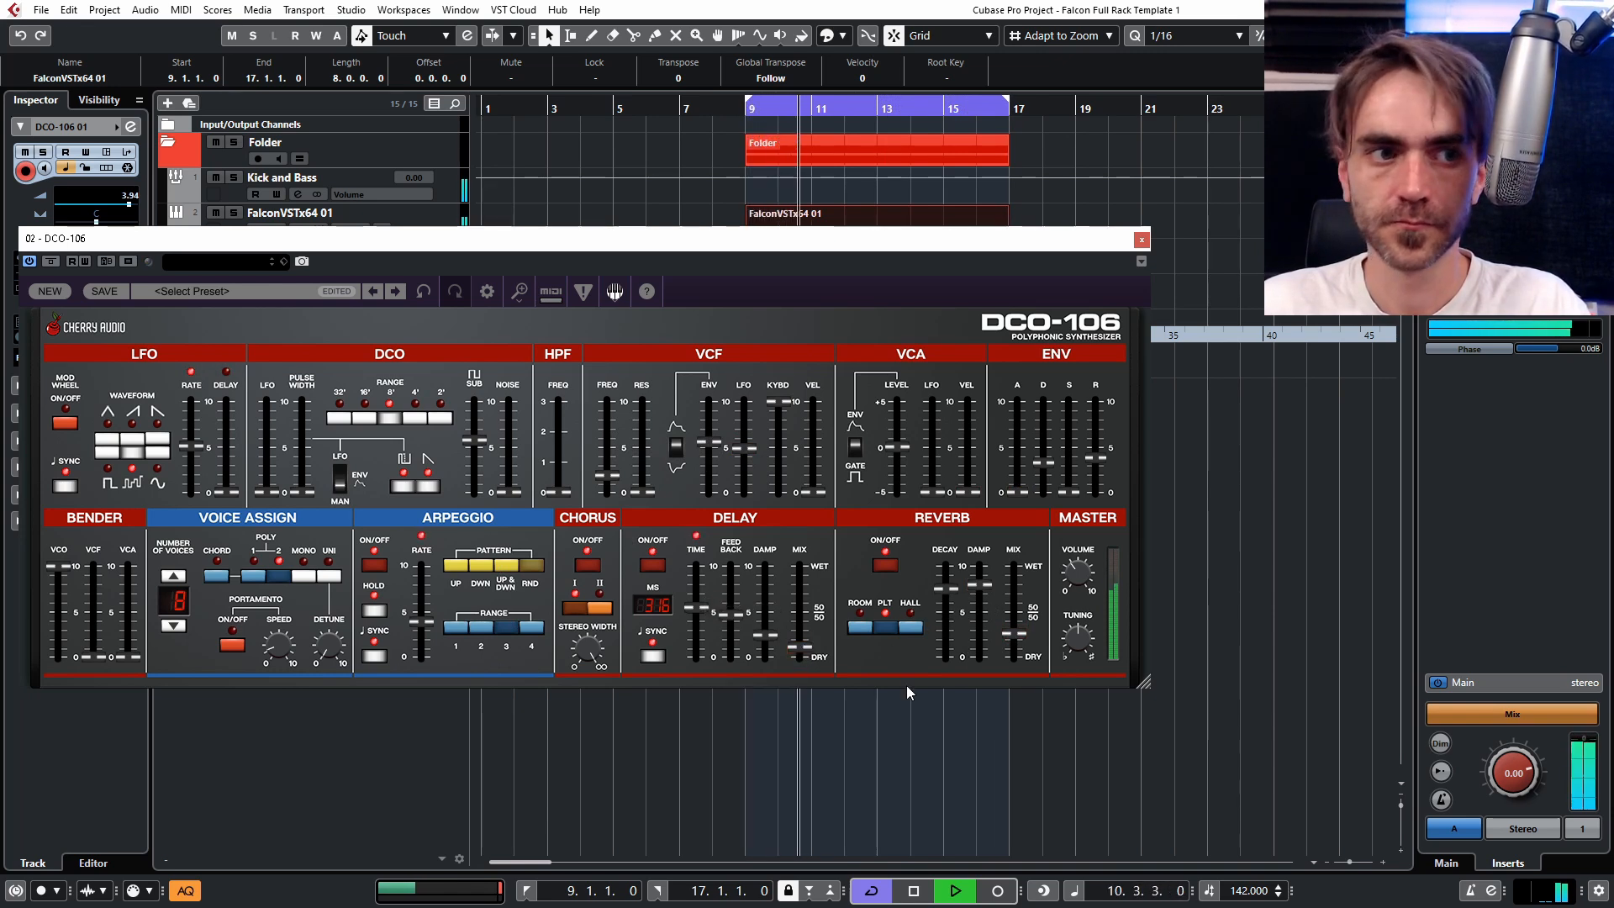
# Compare the arpeggio with the DCO at 4' during playback and return the DCO range to 8'.
pyautogui.click(415, 417)
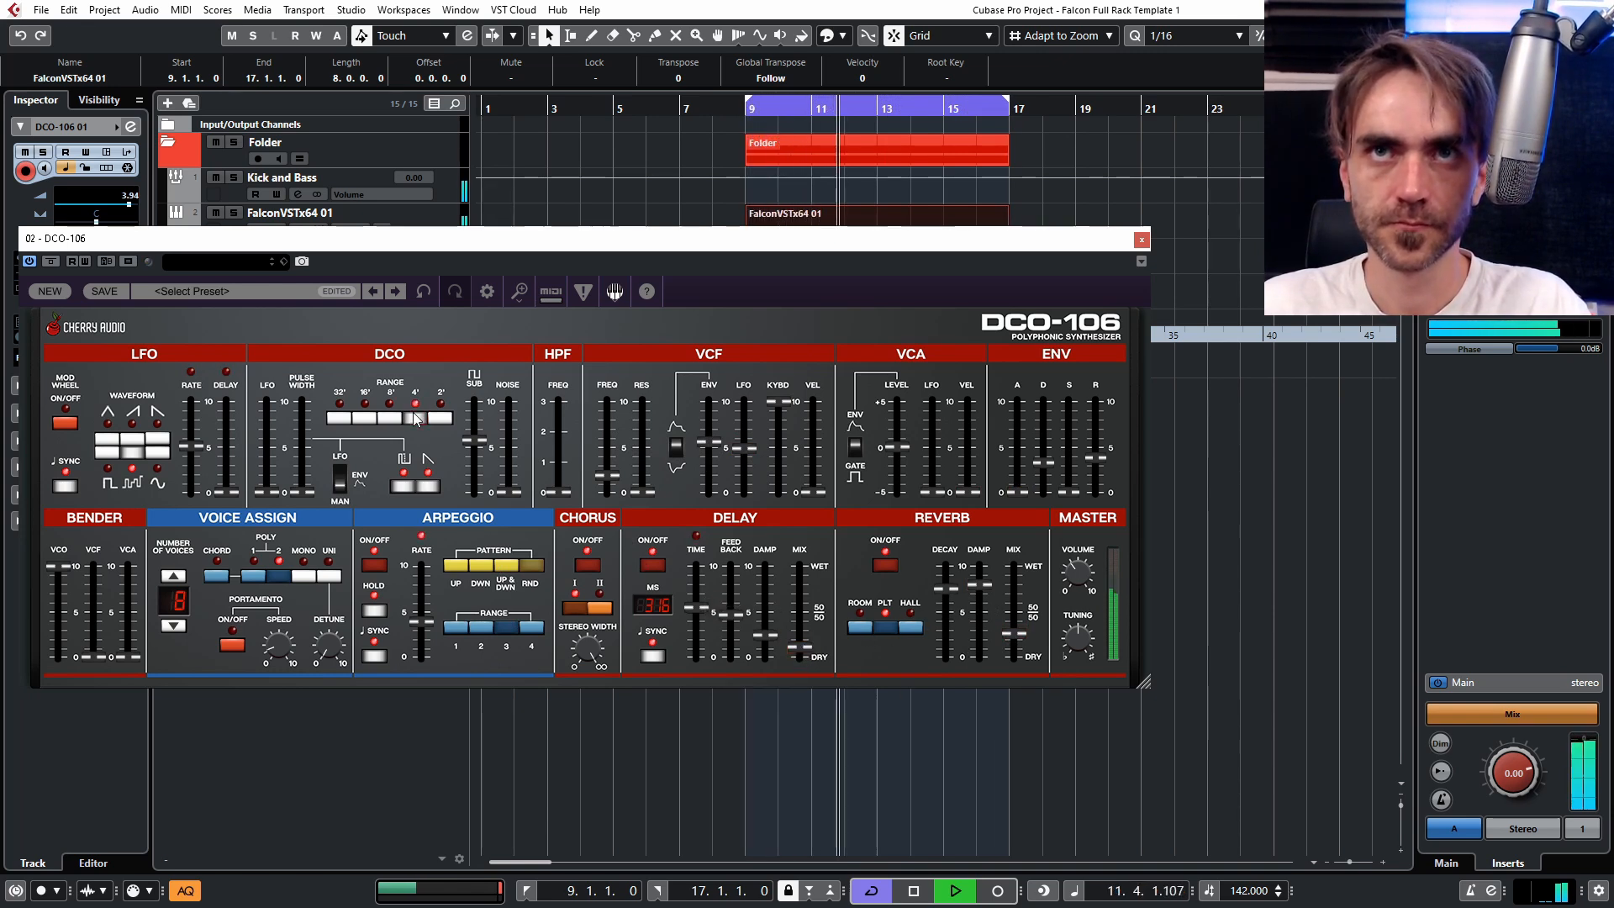
pyautogui.press('space')
pyautogui.press('space')
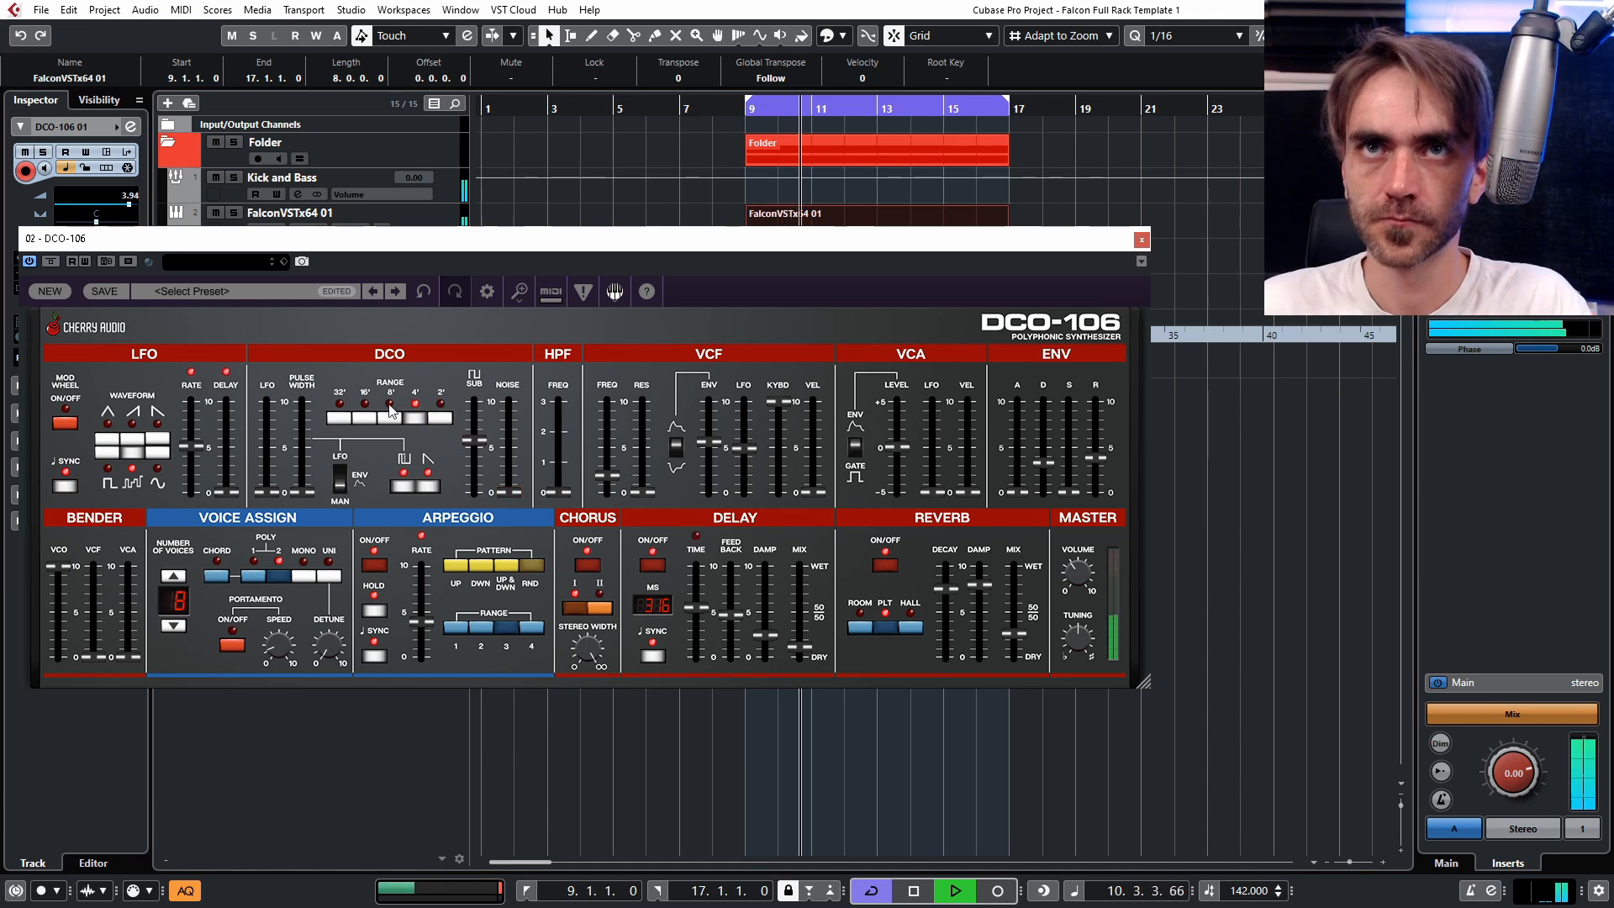
pyautogui.click(387, 418)
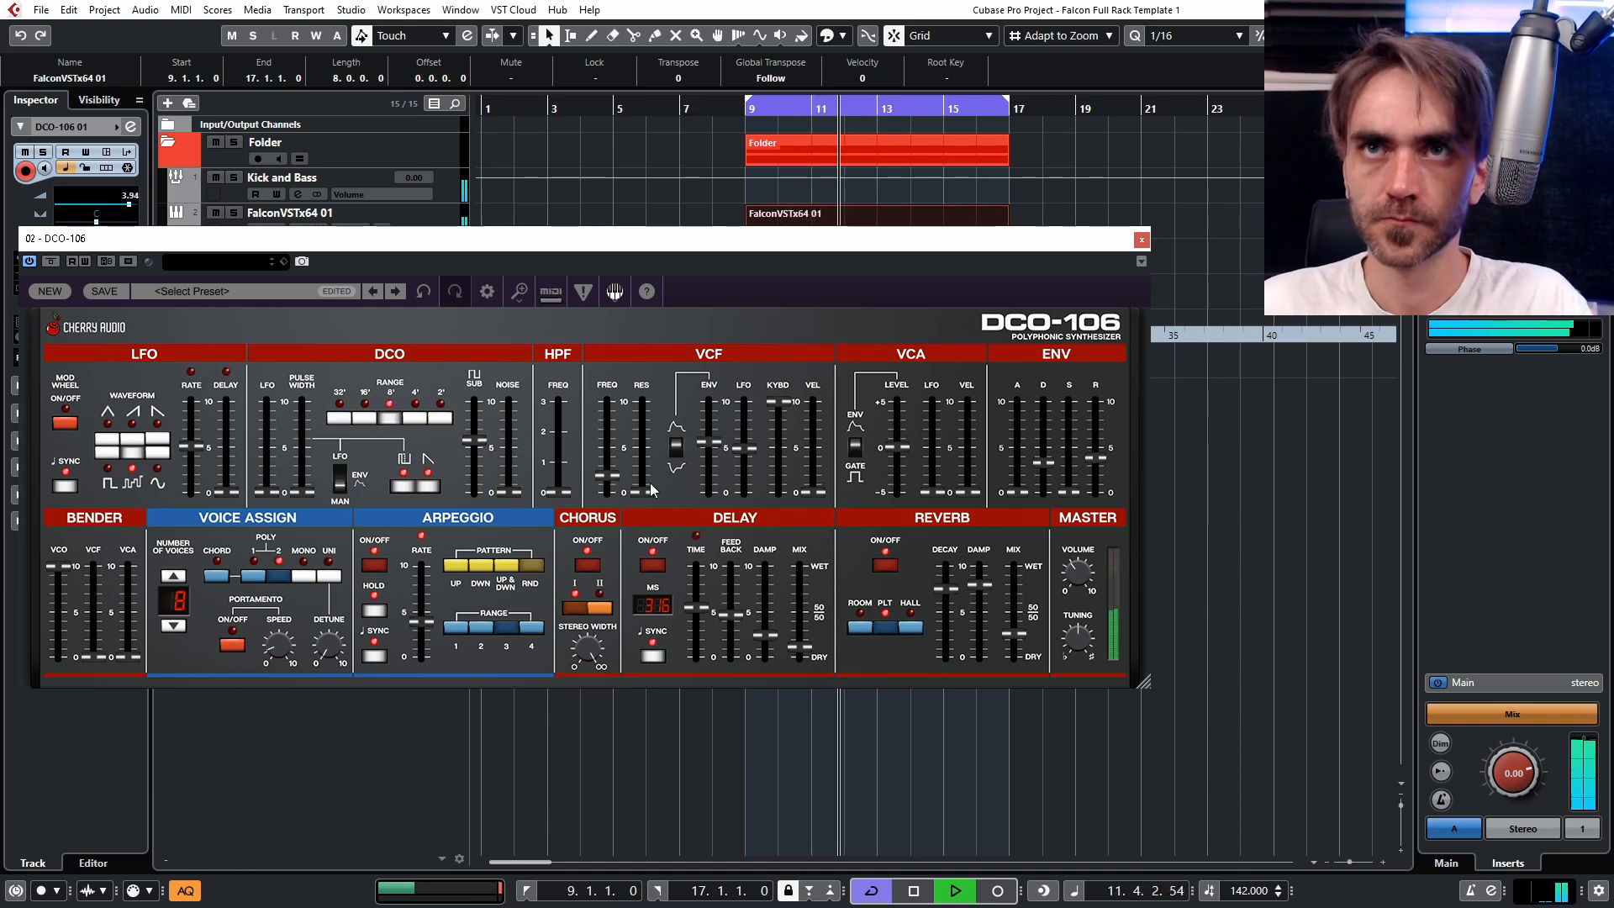
pyautogui.press('space')
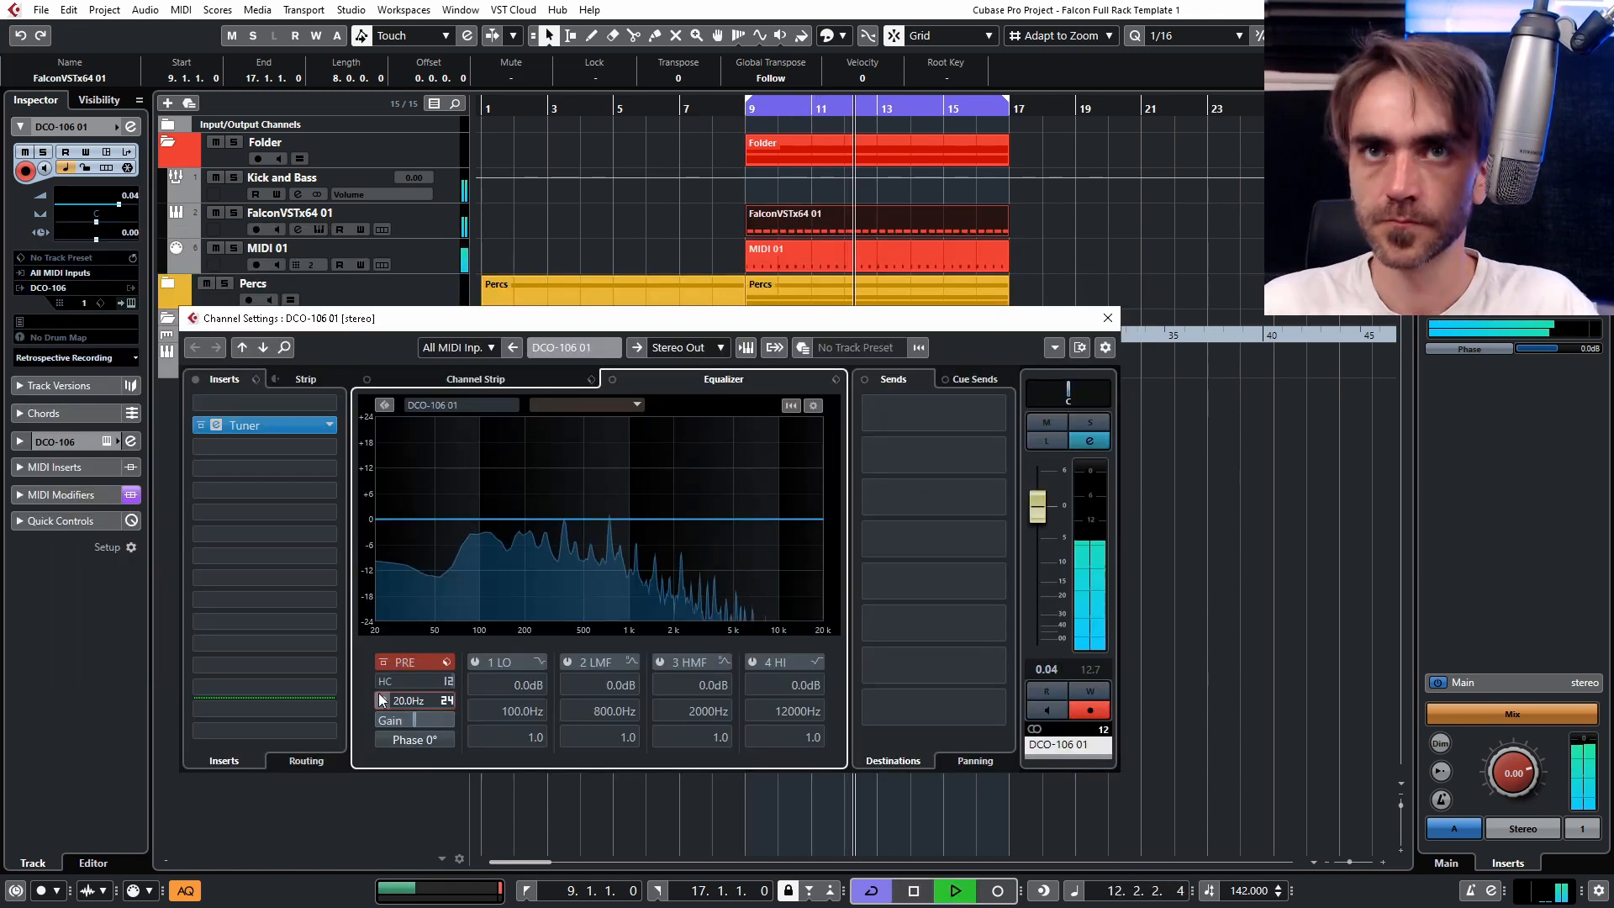
# Enable the low-cut filter on the DCO-106 01 channel EQ and raise its frequency to about 228 Hz.
pyautogui.click(381, 700)
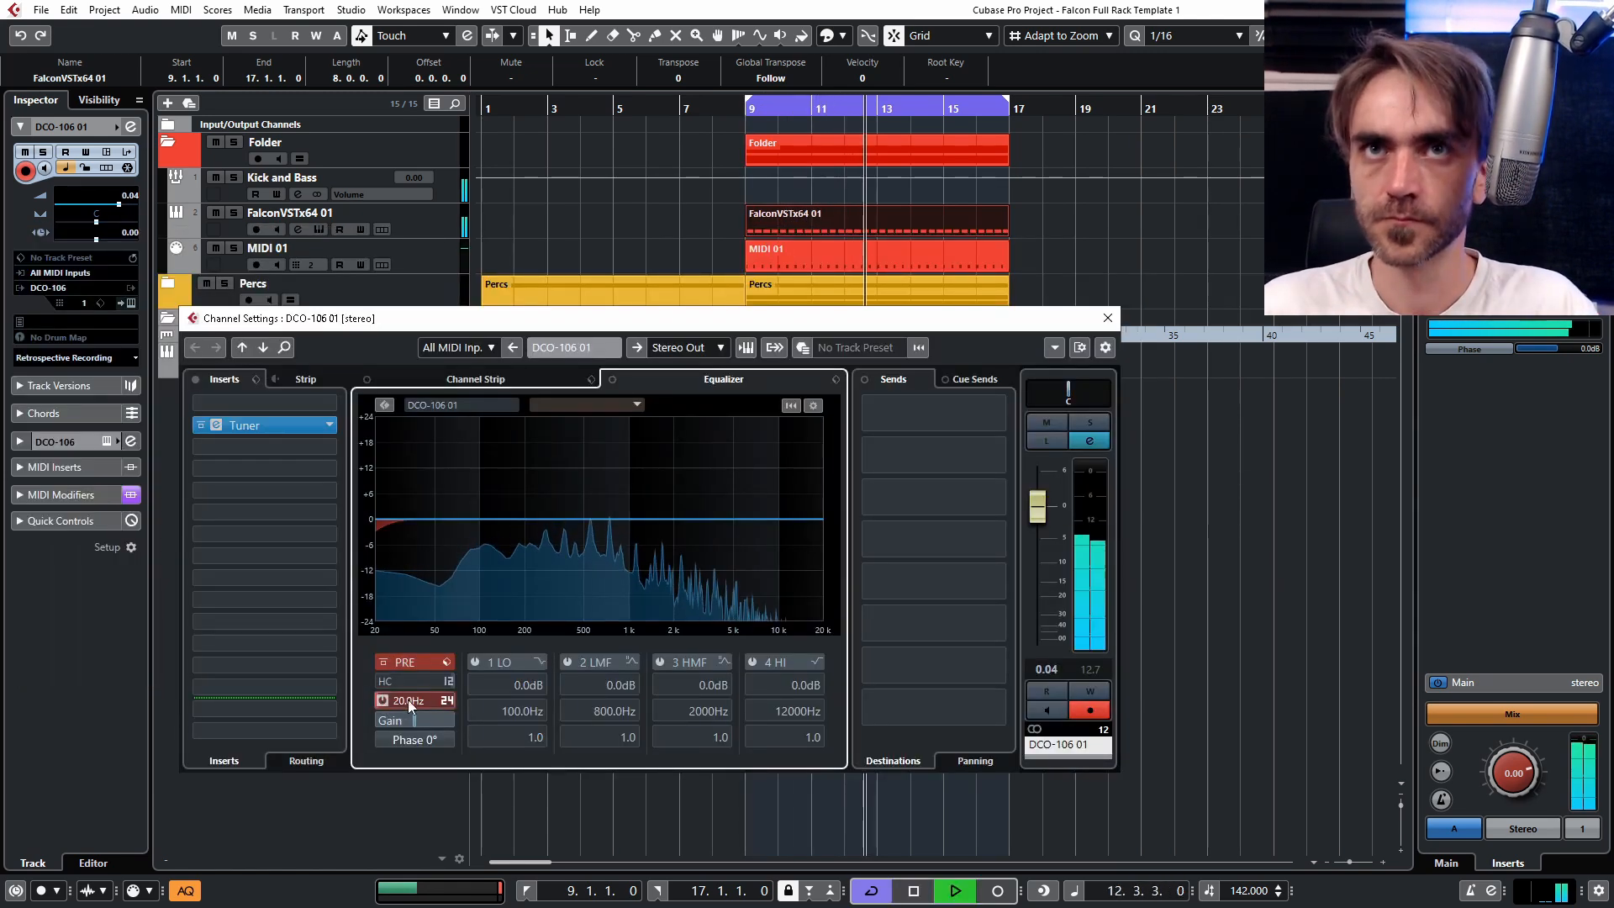
pyautogui.moveTo(415, 695); pyautogui.dragTo(420, 701)
pyautogui.scroll(15, 420, 700)
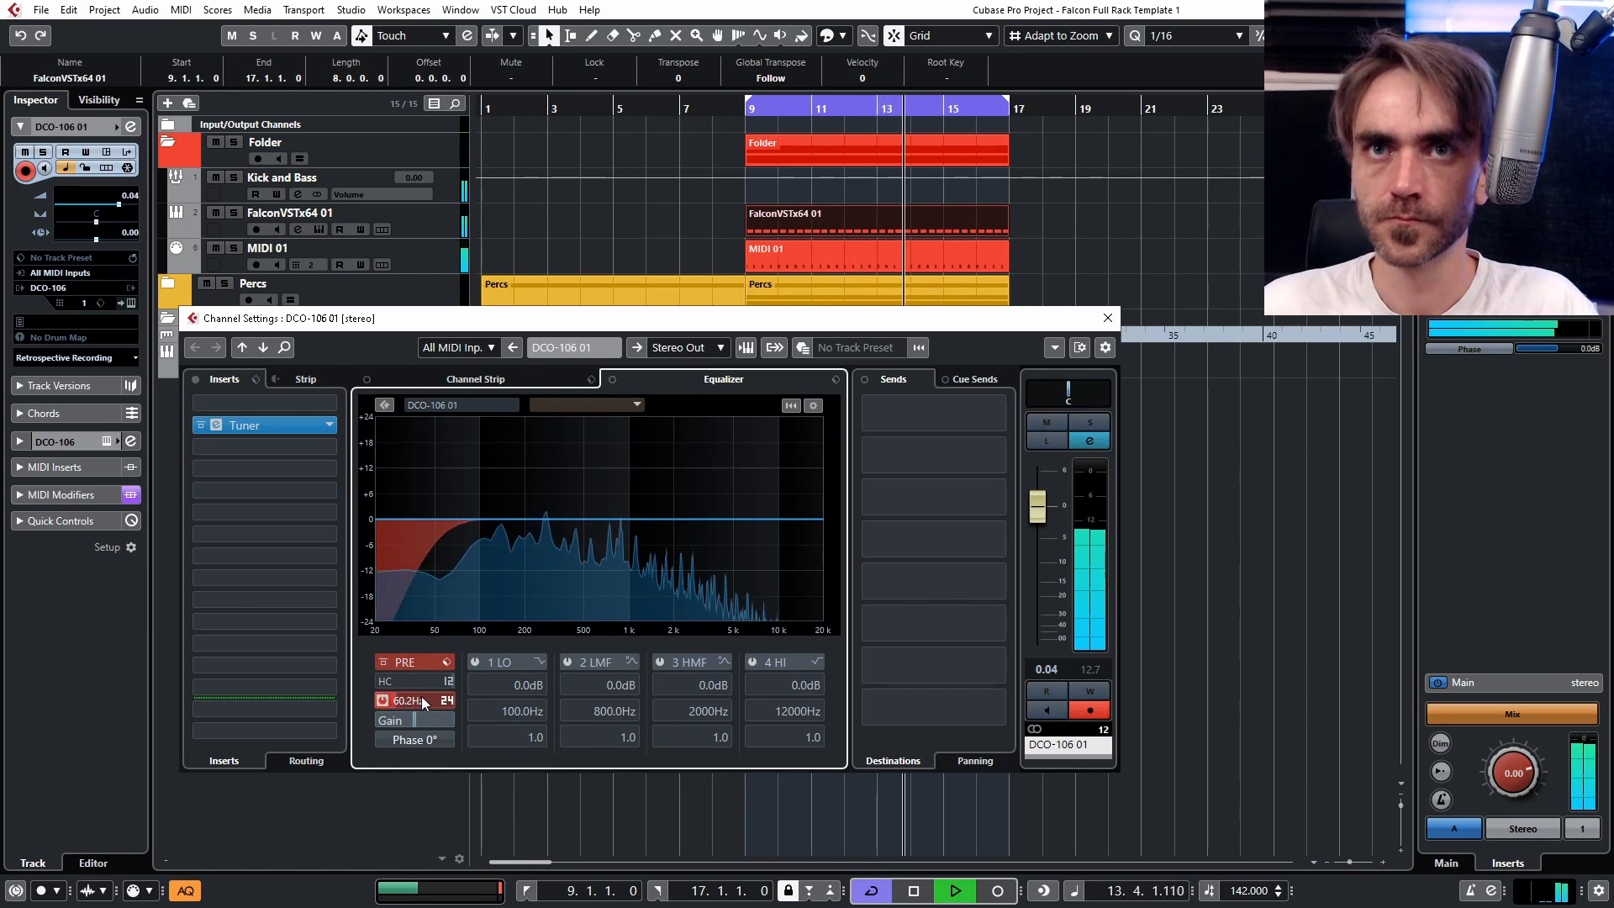
pyautogui.scroll(1, 422, 699)
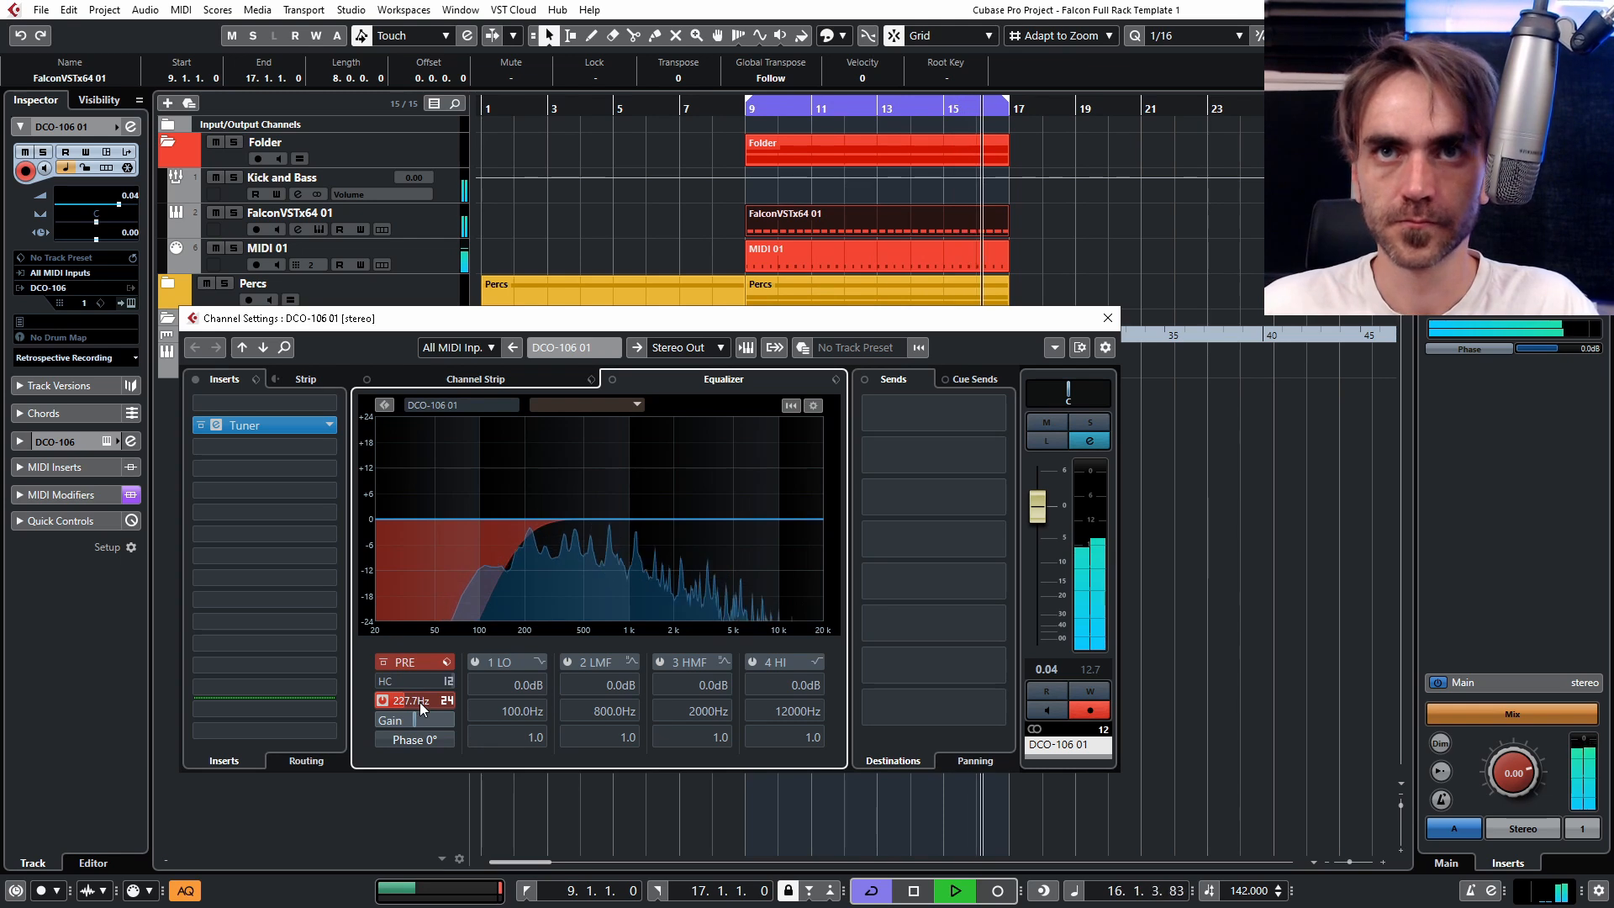
pyautogui.click(1108, 318)
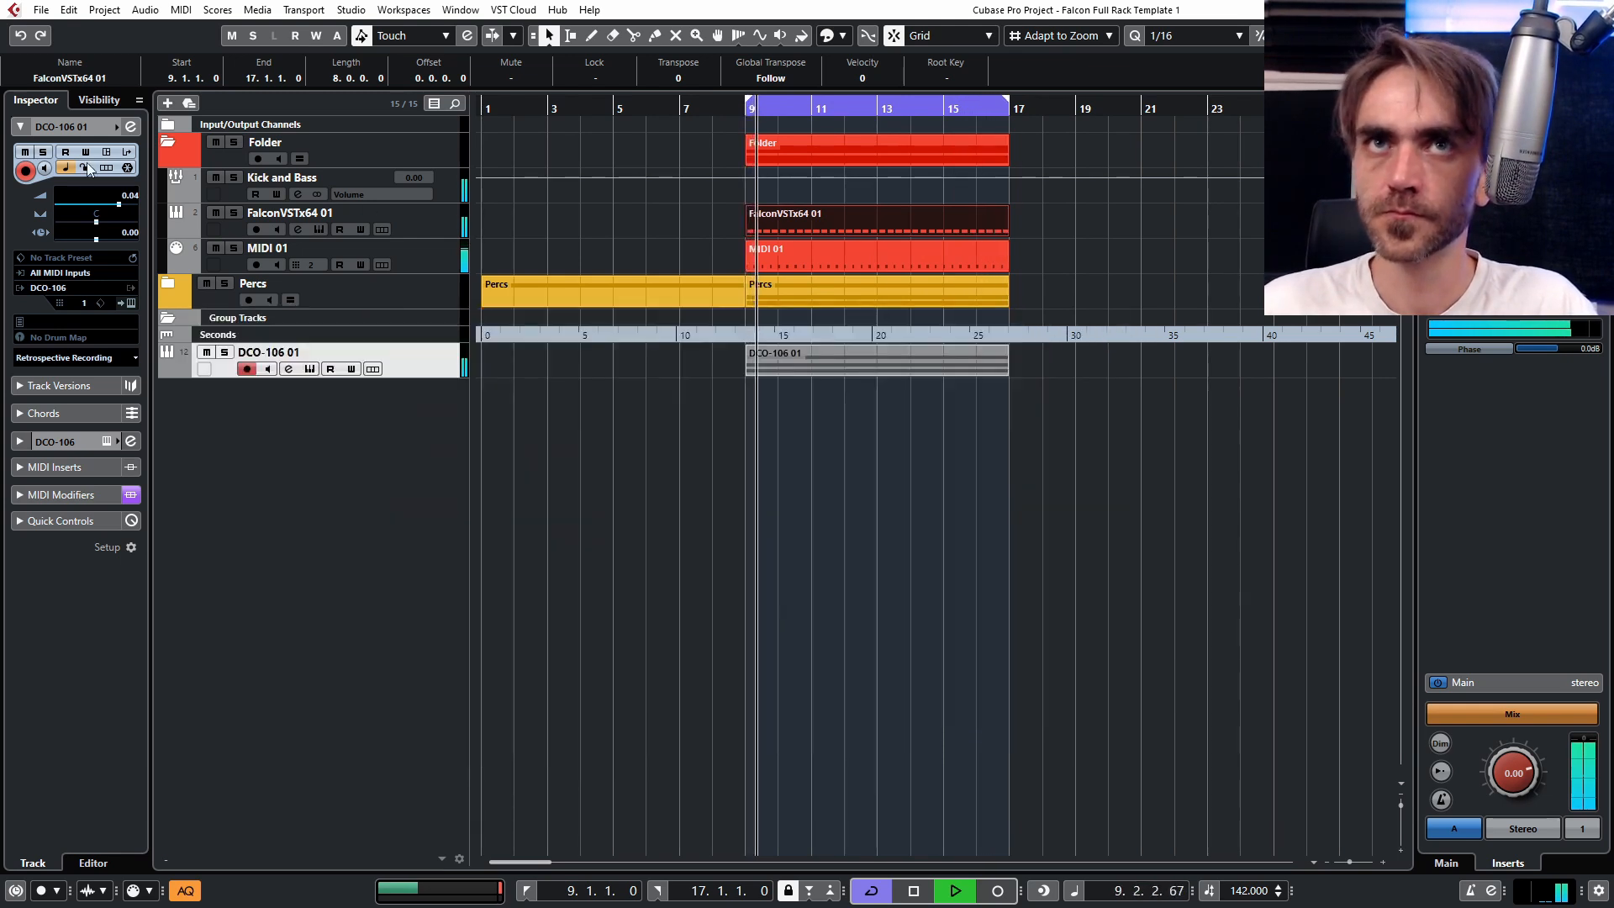
# Collapse the red Folder track and increase the height of the DCO-106 01 track.
pyautogui.click(166, 144)
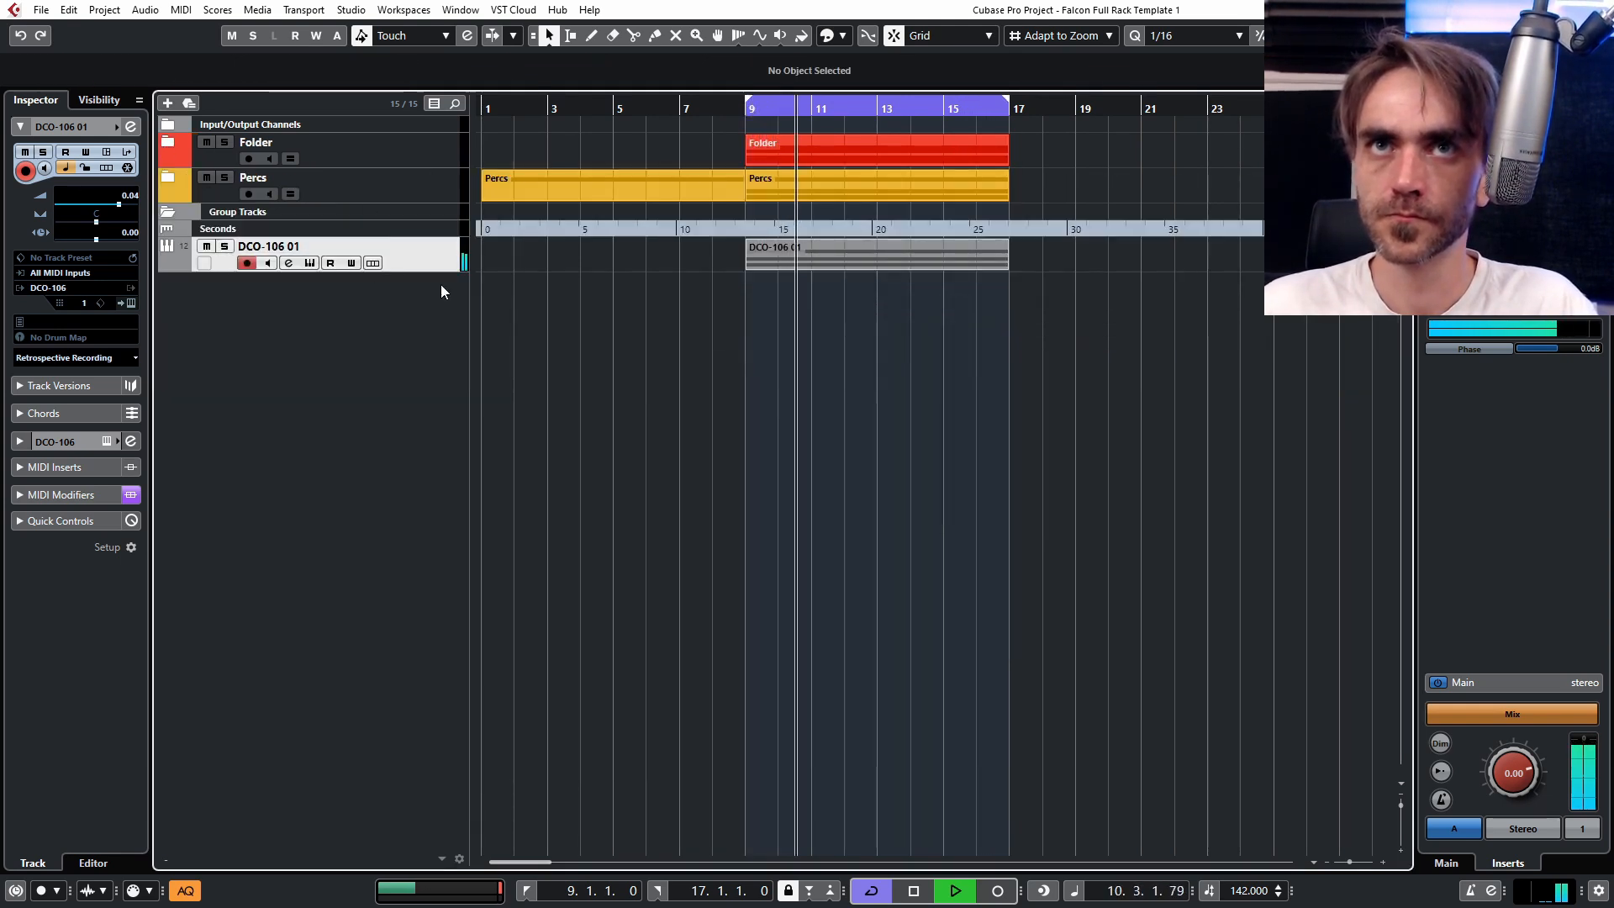
pyautogui.moveTo(411, 268); pyautogui.dragTo(411, 321)
# Add a wide EQ dip on the DCO-106 01 channel's LMF band at about 267 Hz, -3.1 dB, with a Q of 0.6.
pyautogui.click(131, 126)
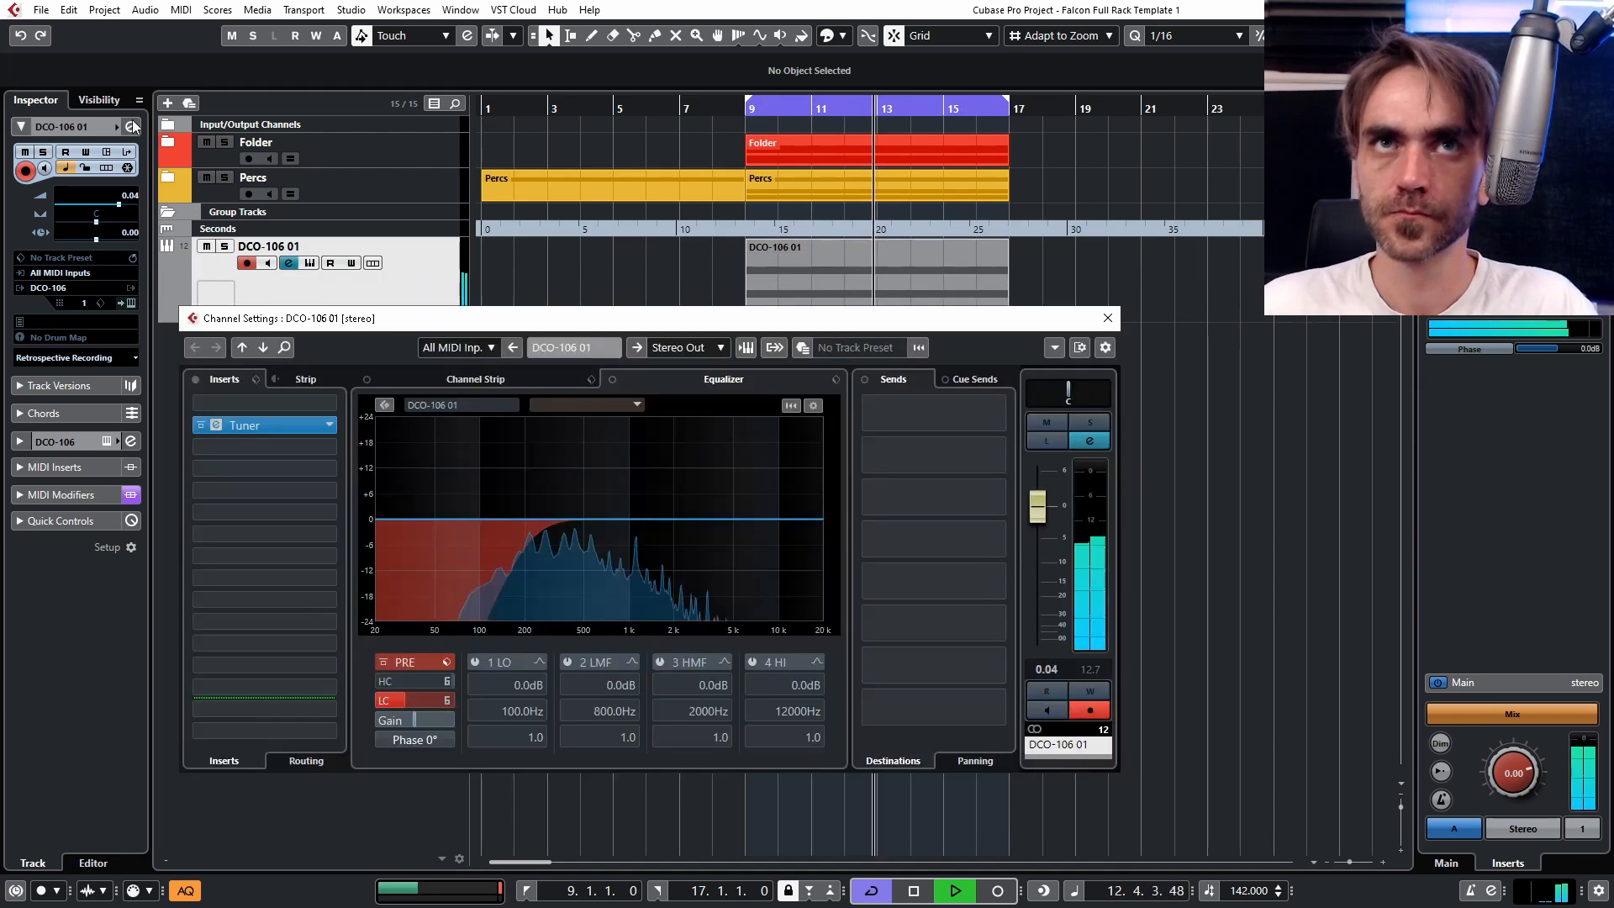
pyautogui.click(552, 532)
pyautogui.moveTo(551, 532); pyautogui.dragTo(544, 533)
pyautogui.scroll(-4, 545, 533)
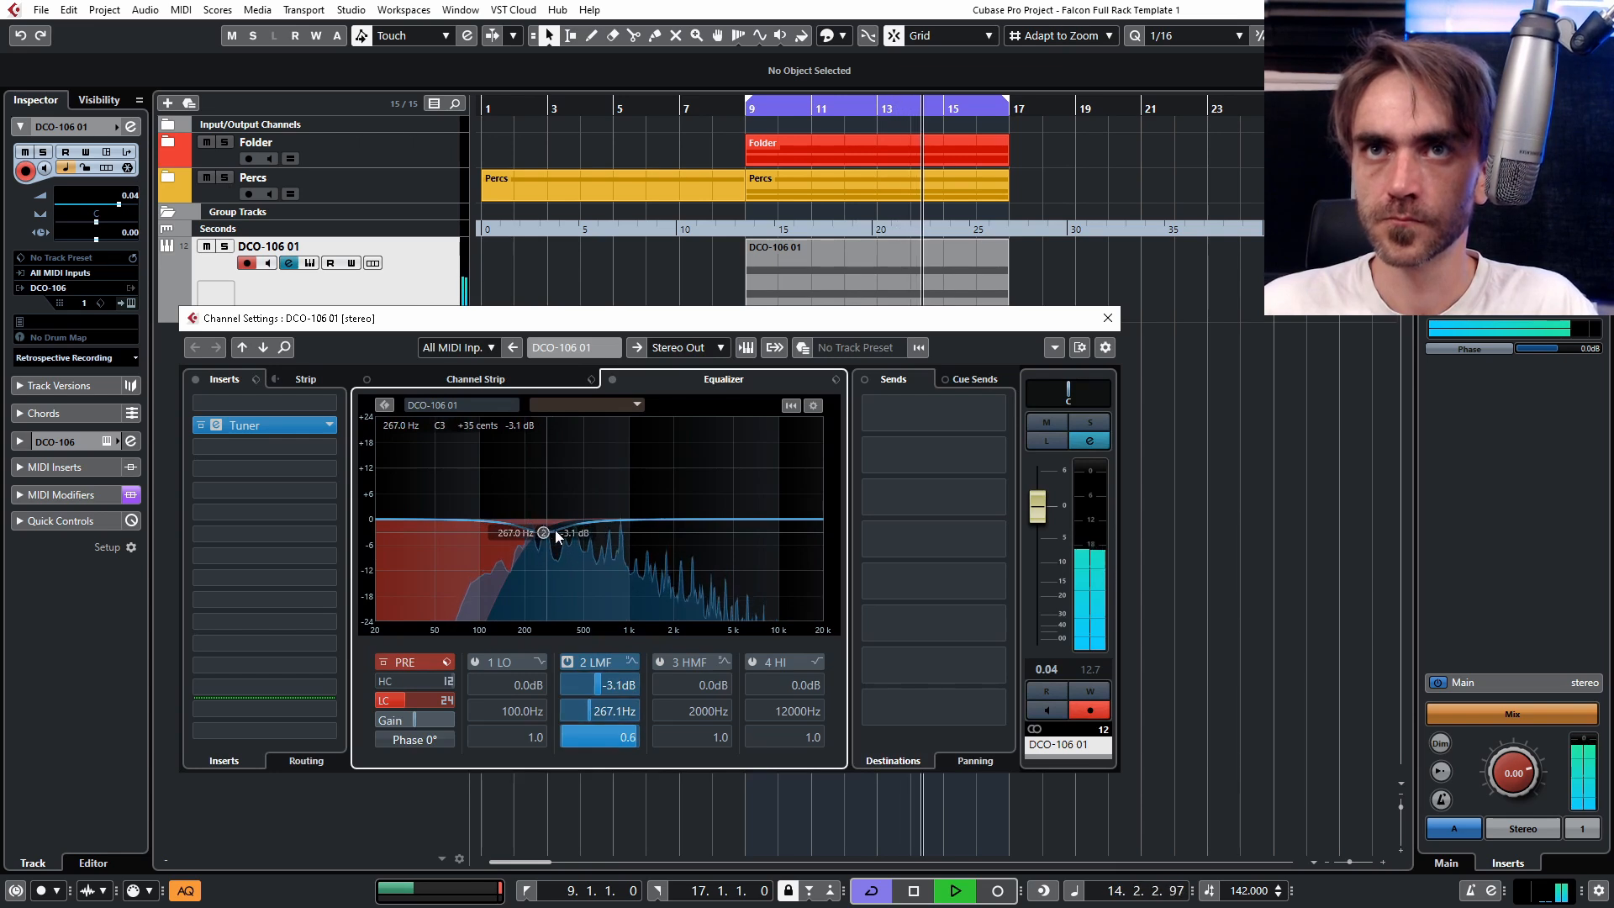
pyautogui.click(1106, 318)
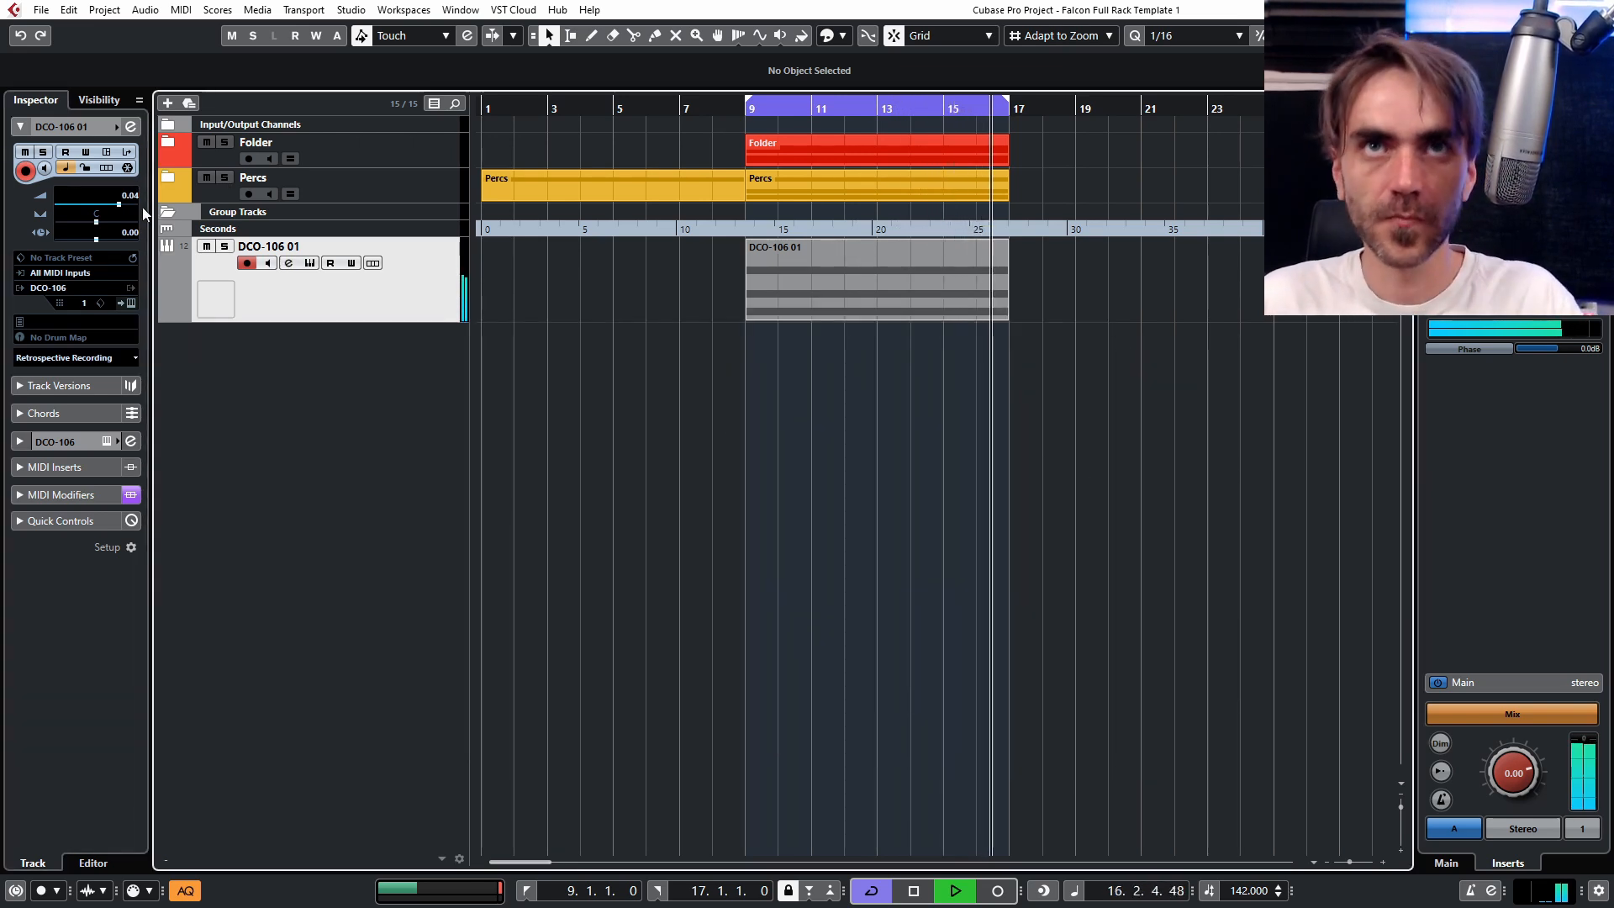
# Lower the DCO-106 01 track volume to -1.73 dB.
pyautogui.scroll(-2, 128, 192)
pyautogui.scroll(-2, 130, 198)
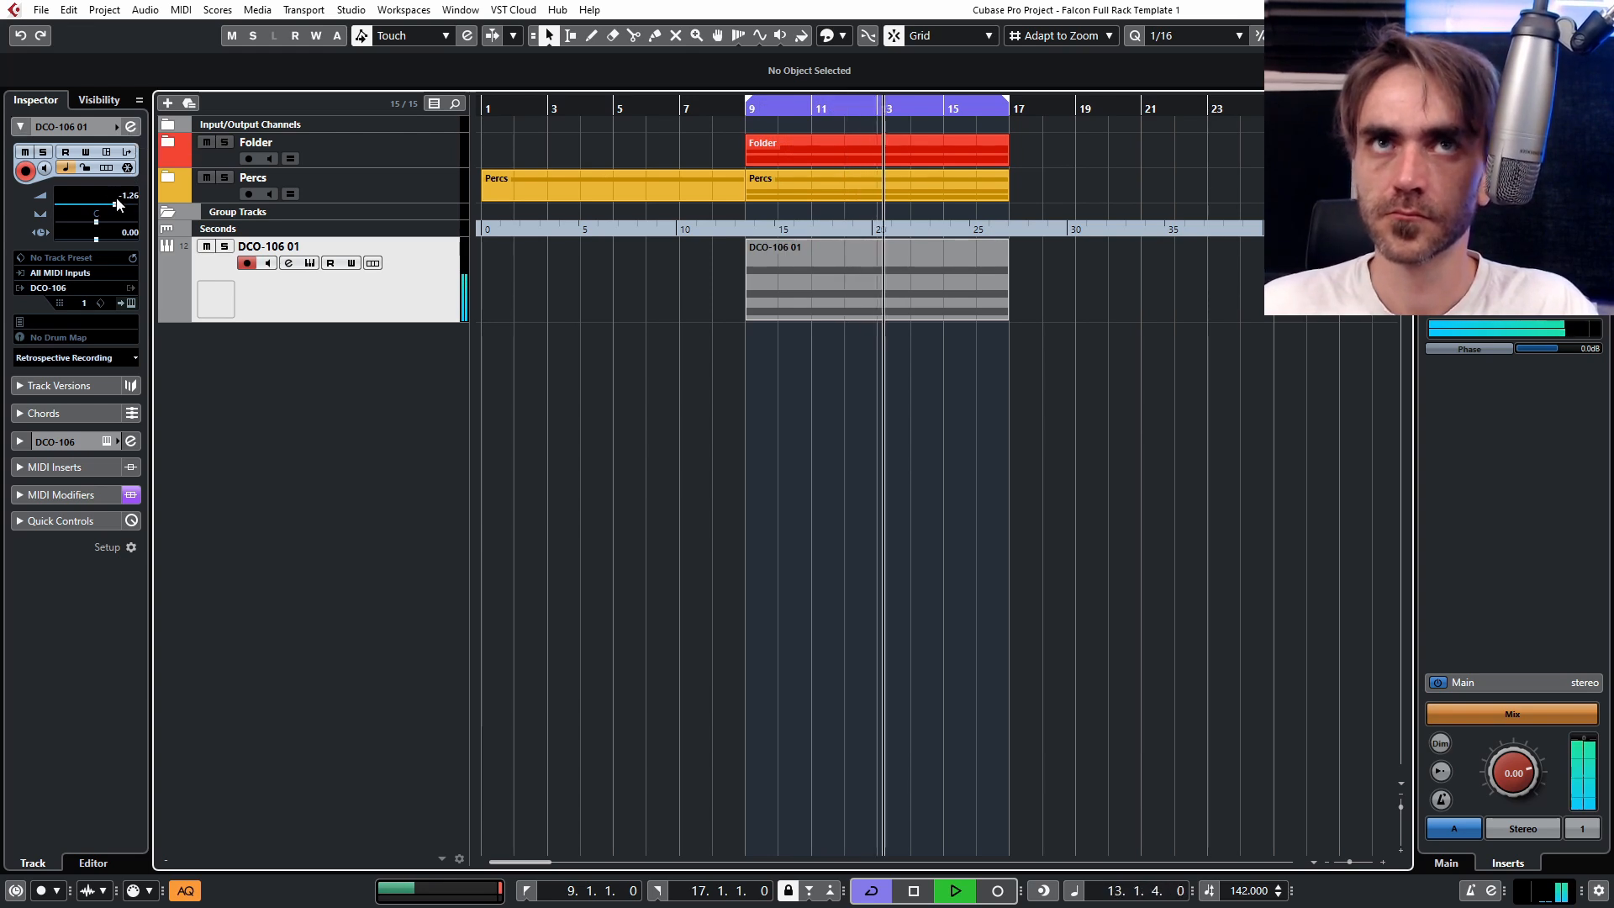
pyautogui.scroll(-1, 120, 198)
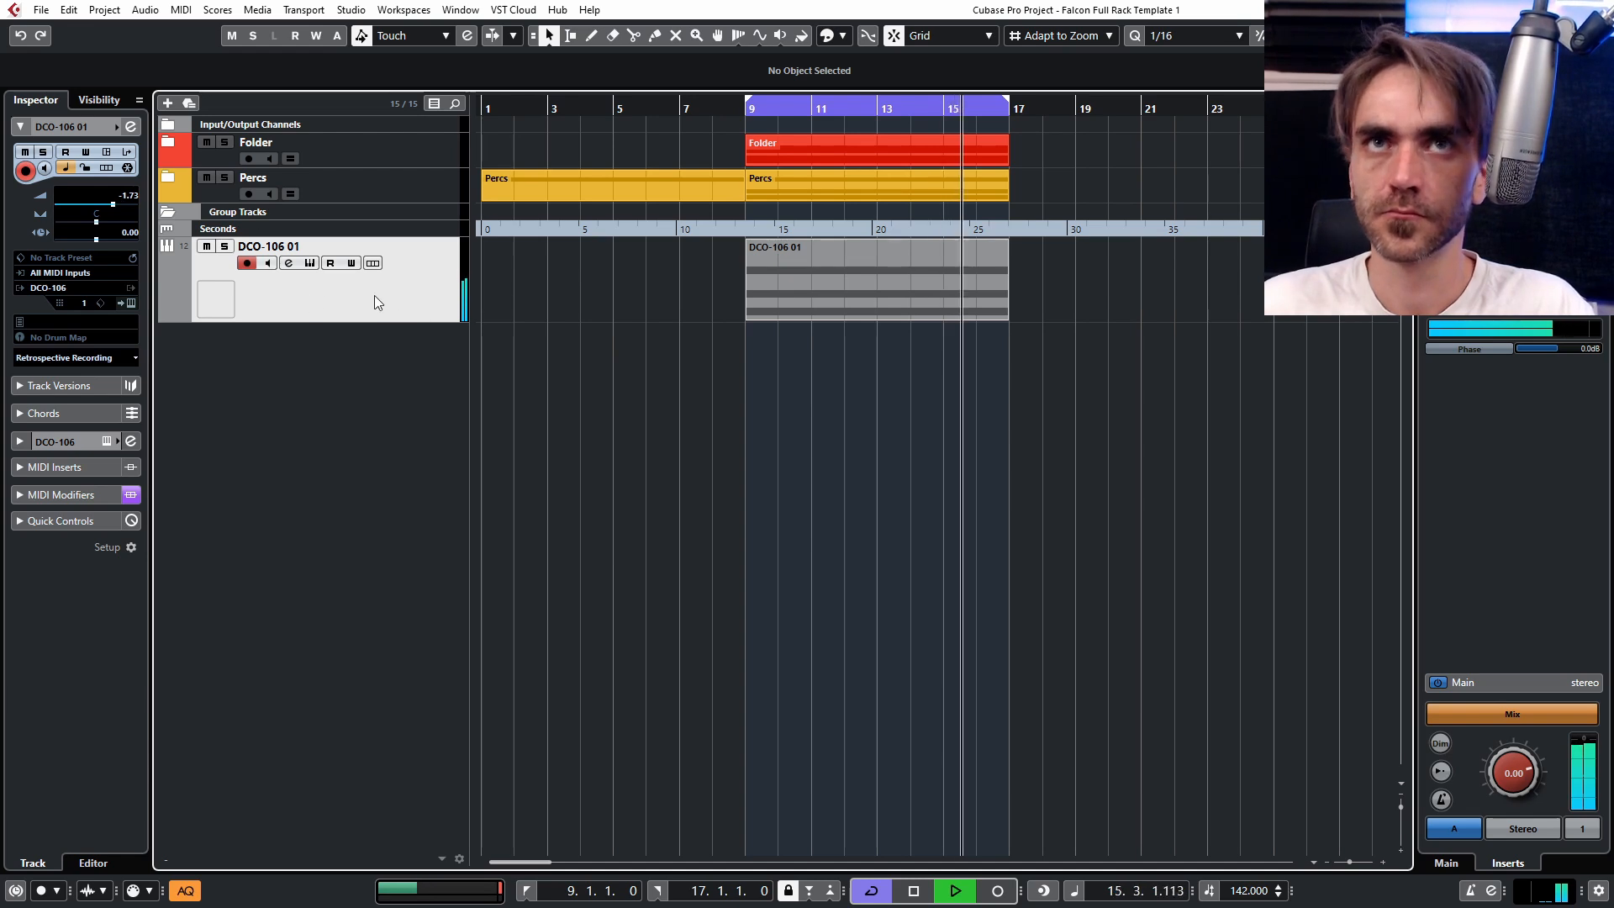
# Lower the DCO-106 01 track volume to -2.23 dB and add another DCO-106 instrument track routed to Stereo Out.
pyautogui.scroll(-1, 122, 199)
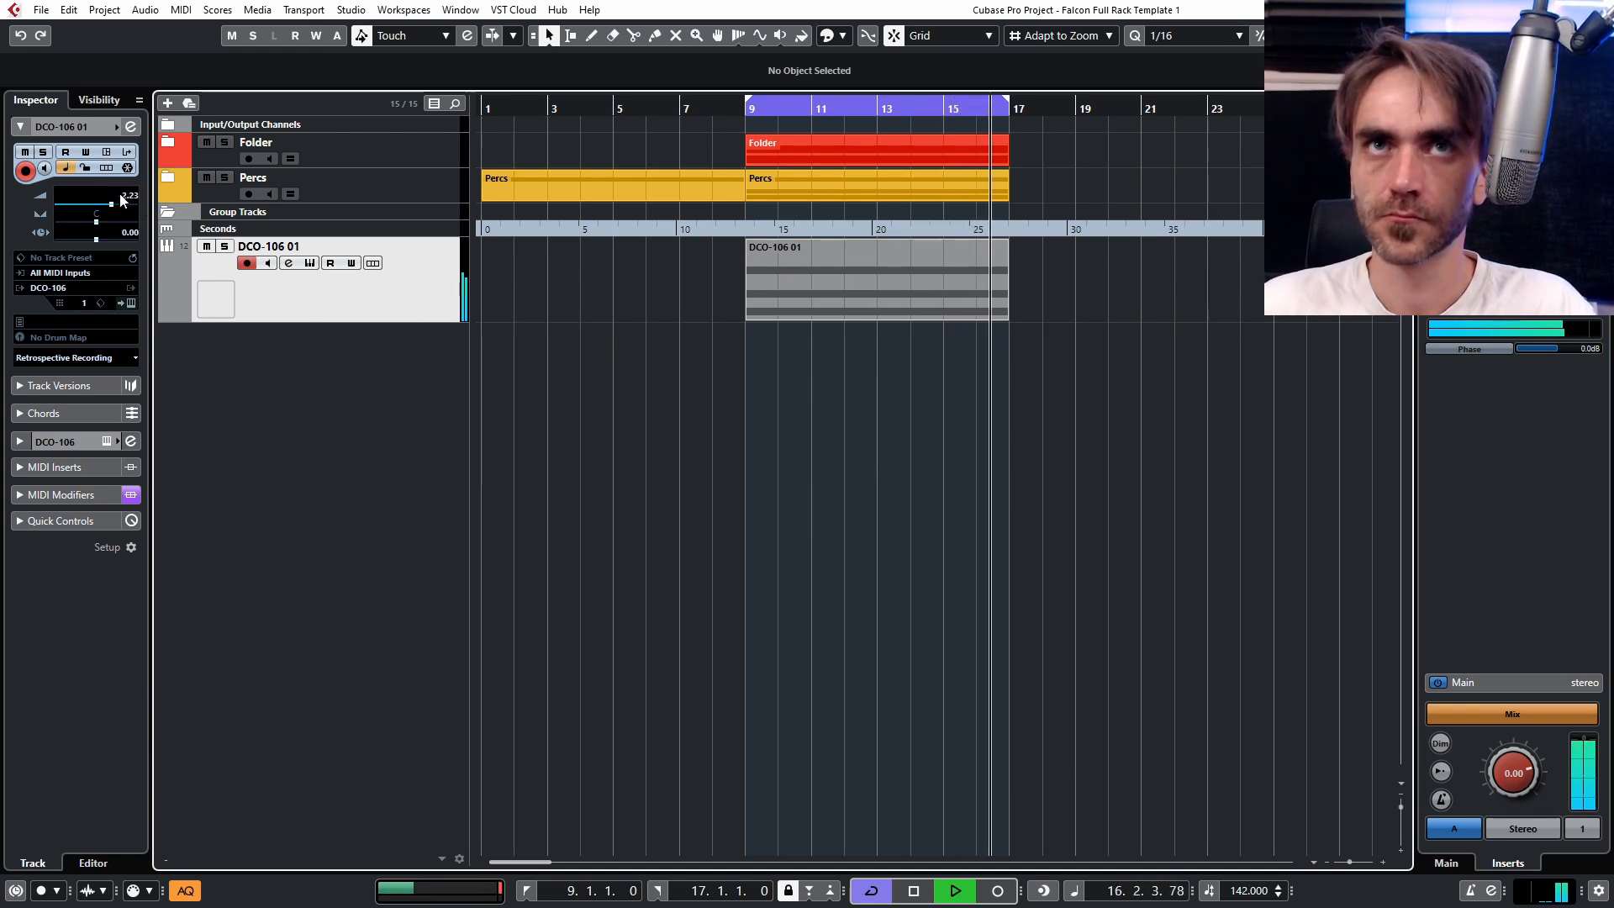
pyautogui.rightClick(350, 390)
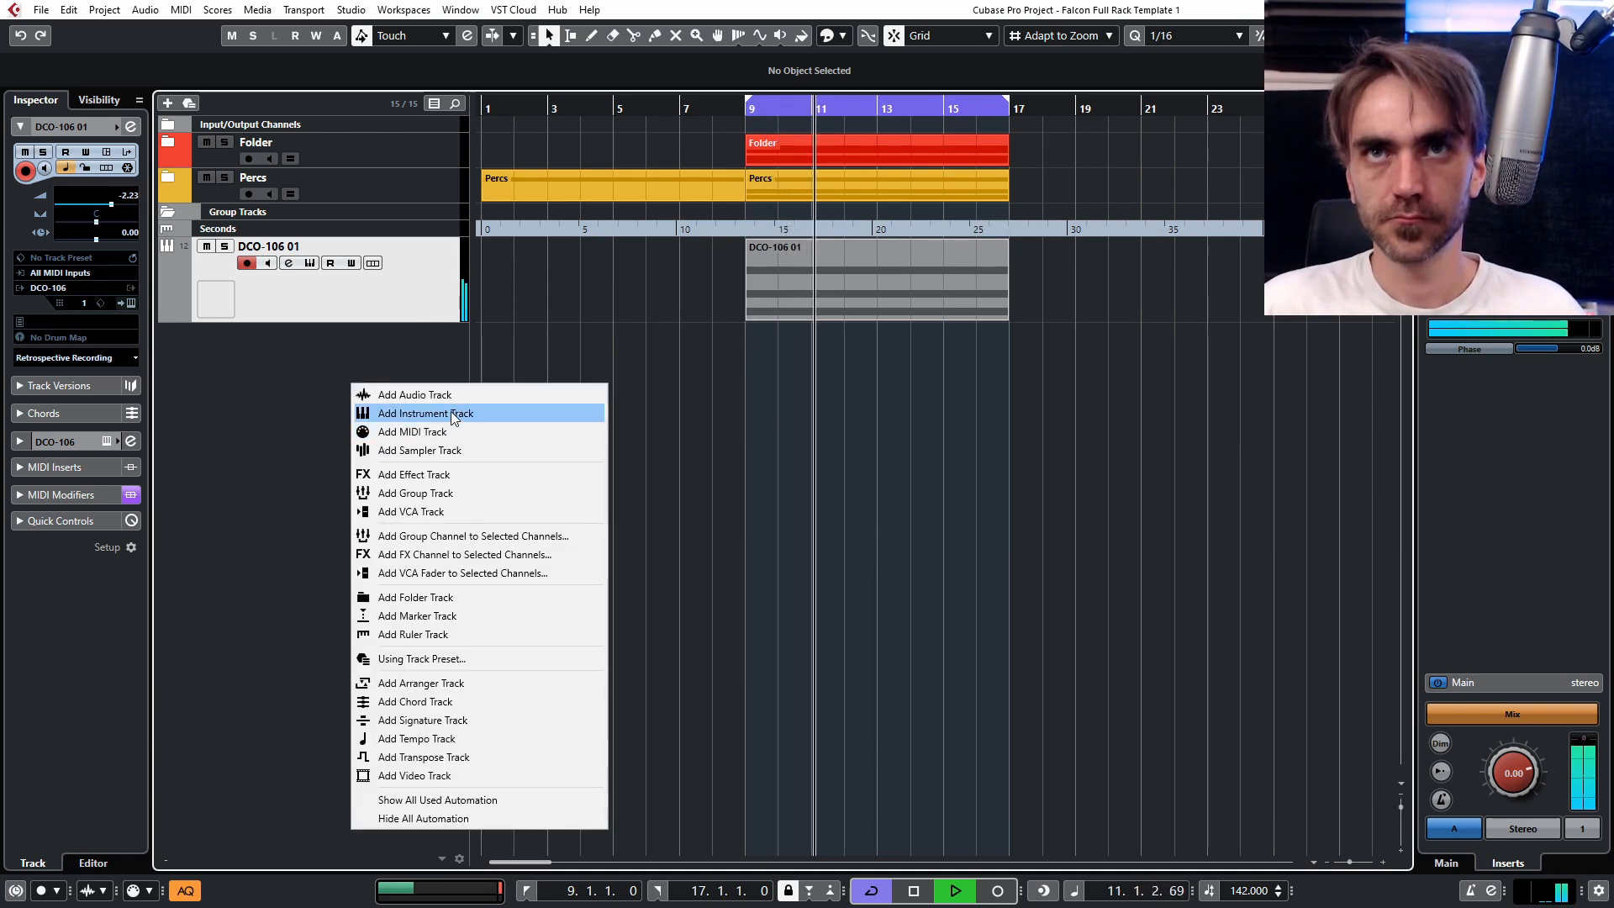
pyautogui.click(451, 411)
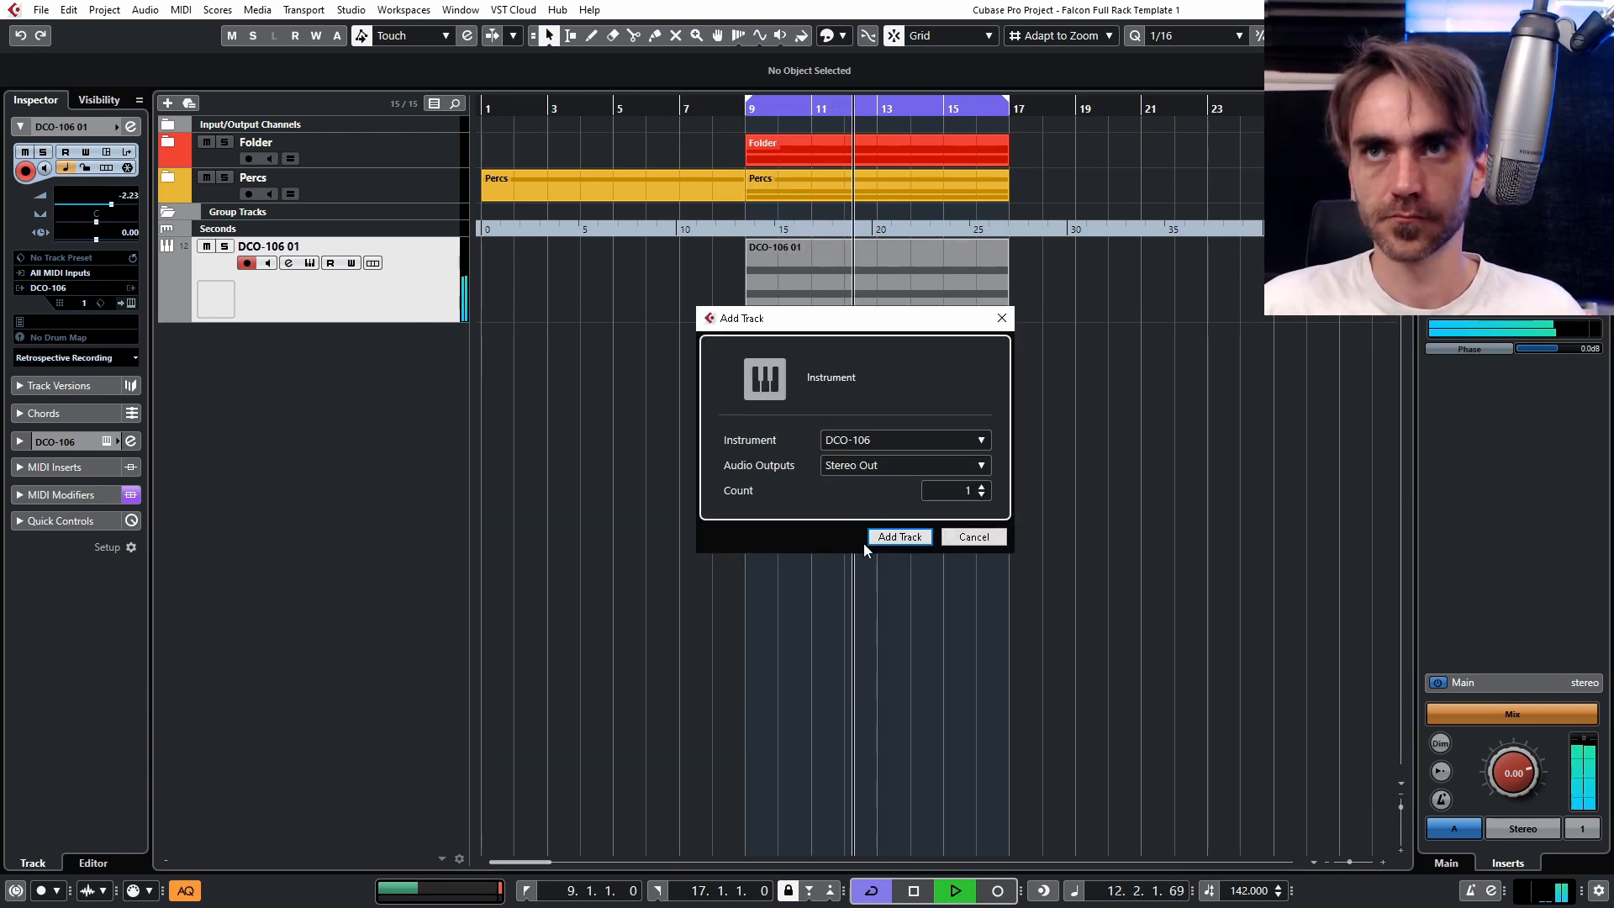
pyautogui.click(899, 536)
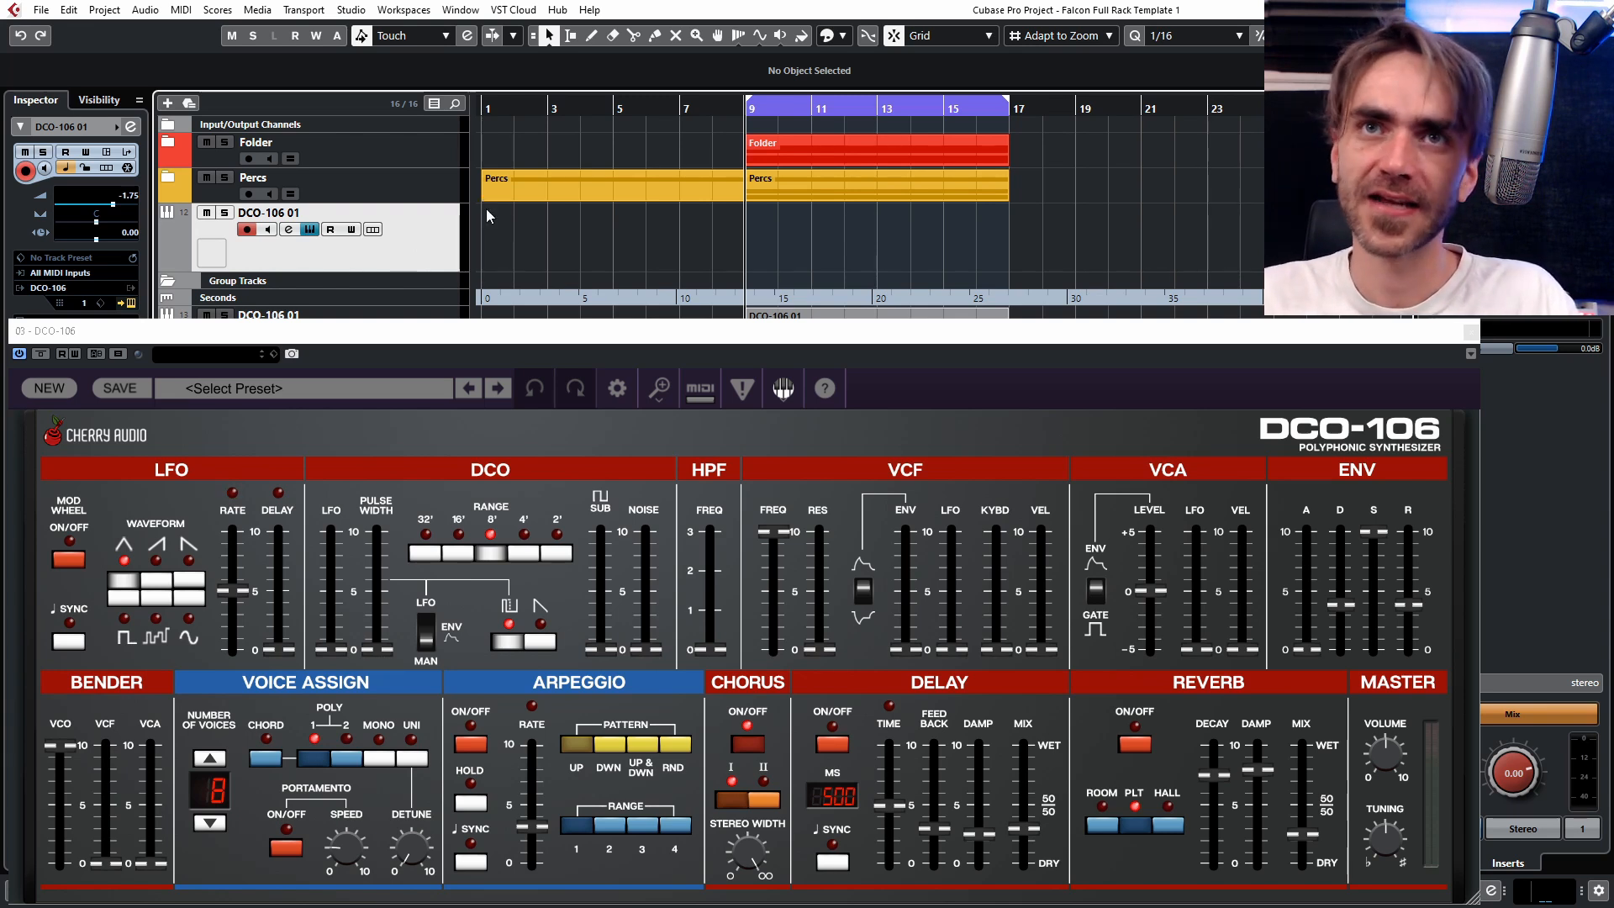
# Replace the new DCO-106's pulse wave with sawtooth and use eight-voice unison with adjusted detune.
pyautogui.click(504, 642)
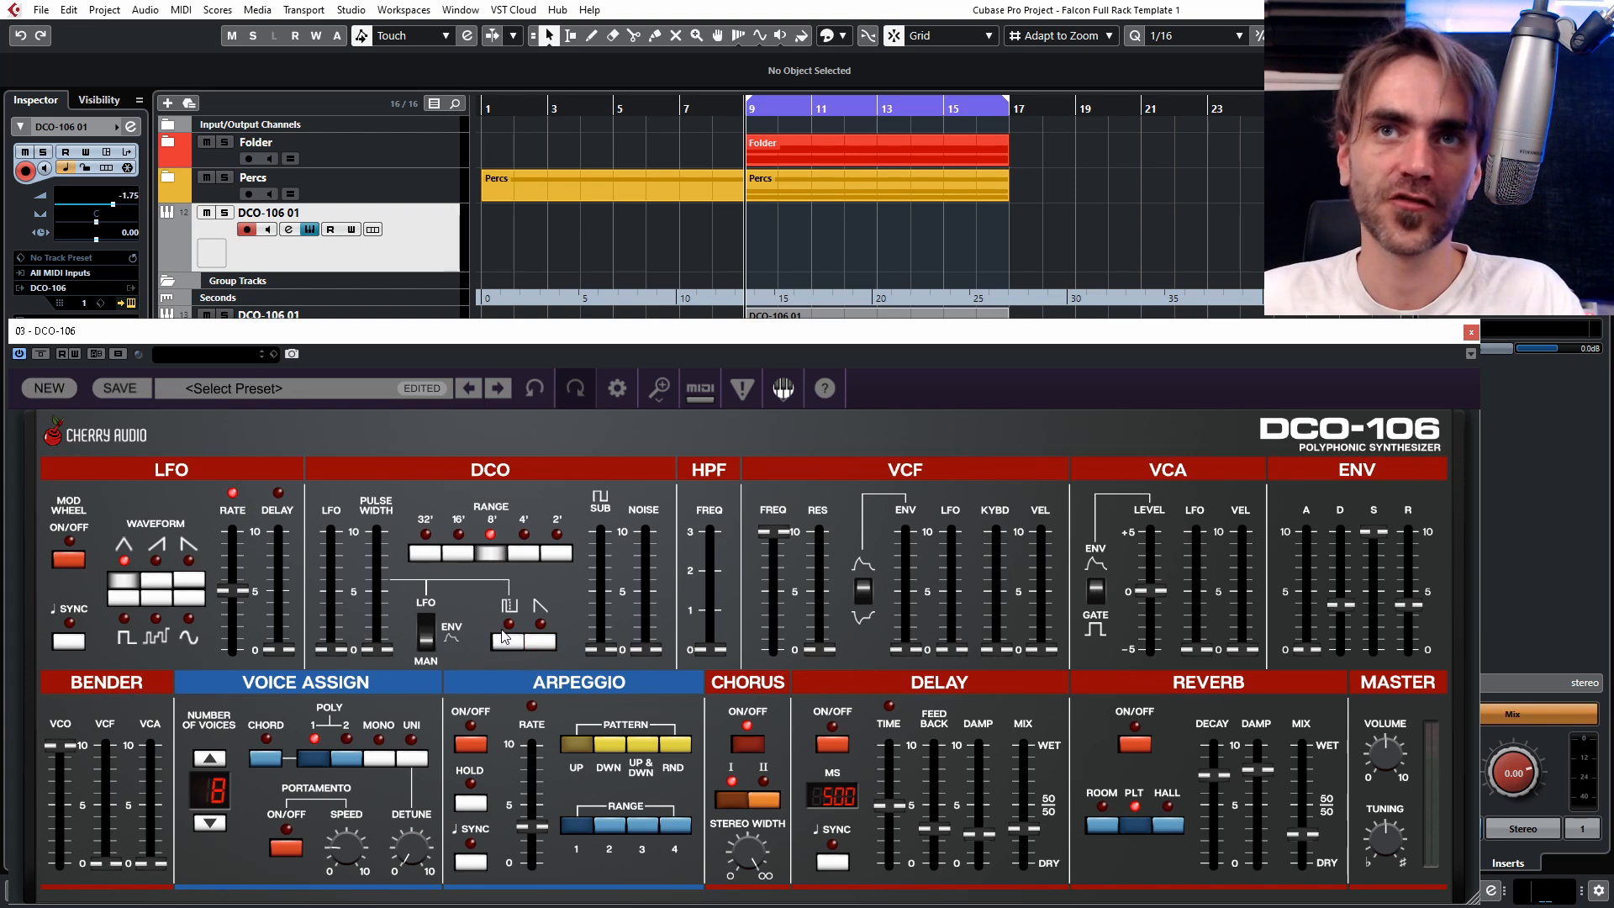
pyautogui.click(538, 644)
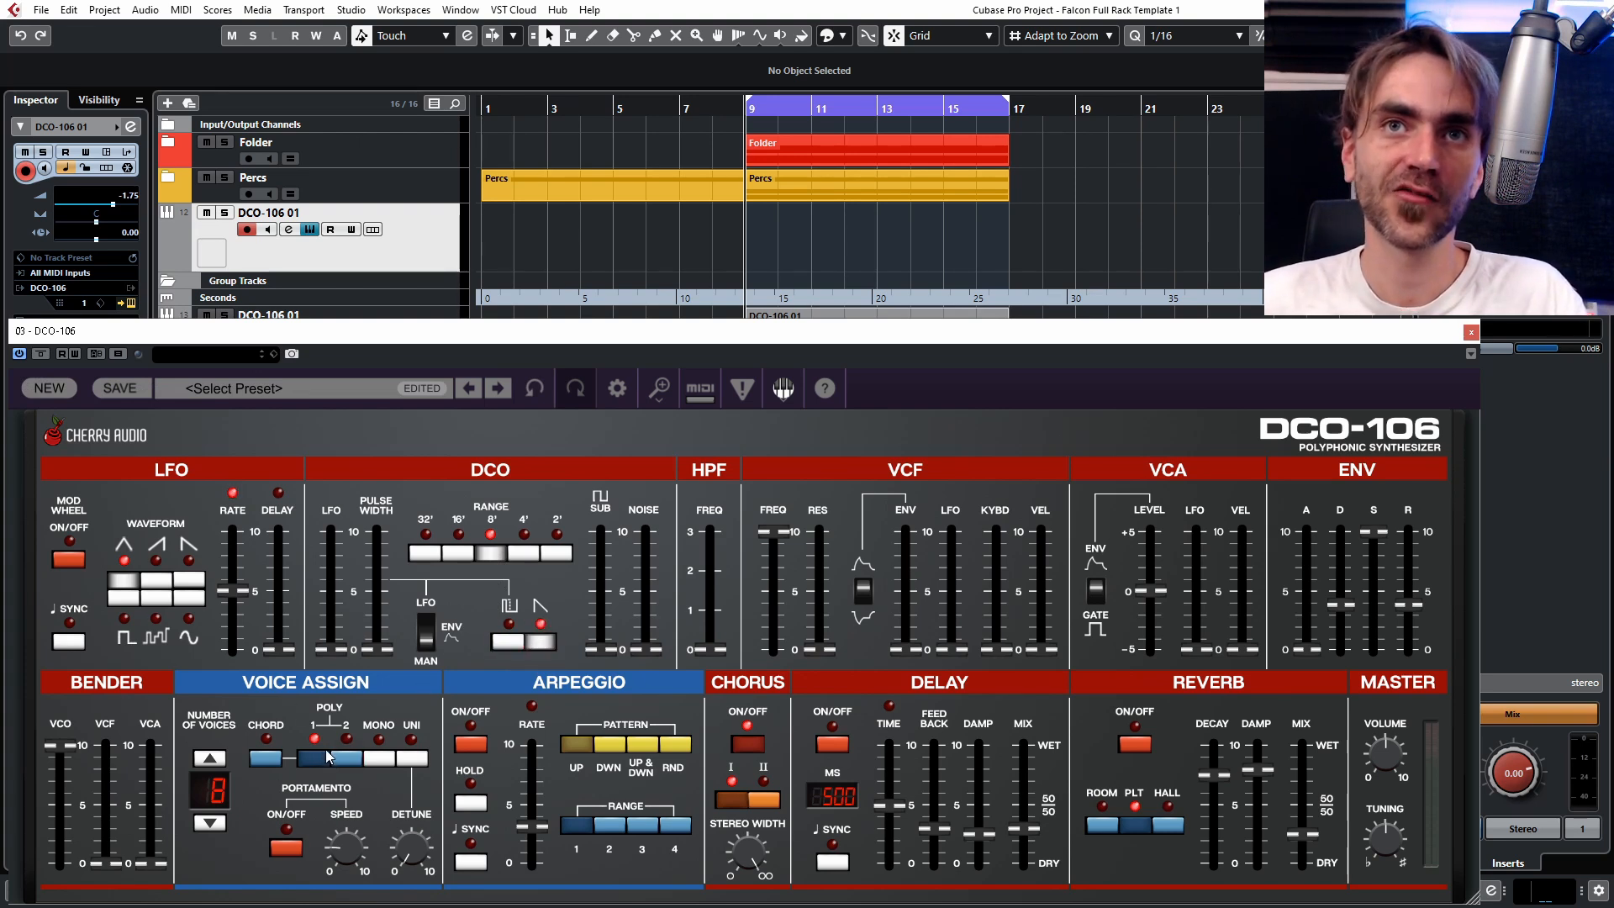
pyautogui.click(409, 765)
pyautogui.moveTo(408, 850); pyautogui.dragTo(438, 899)
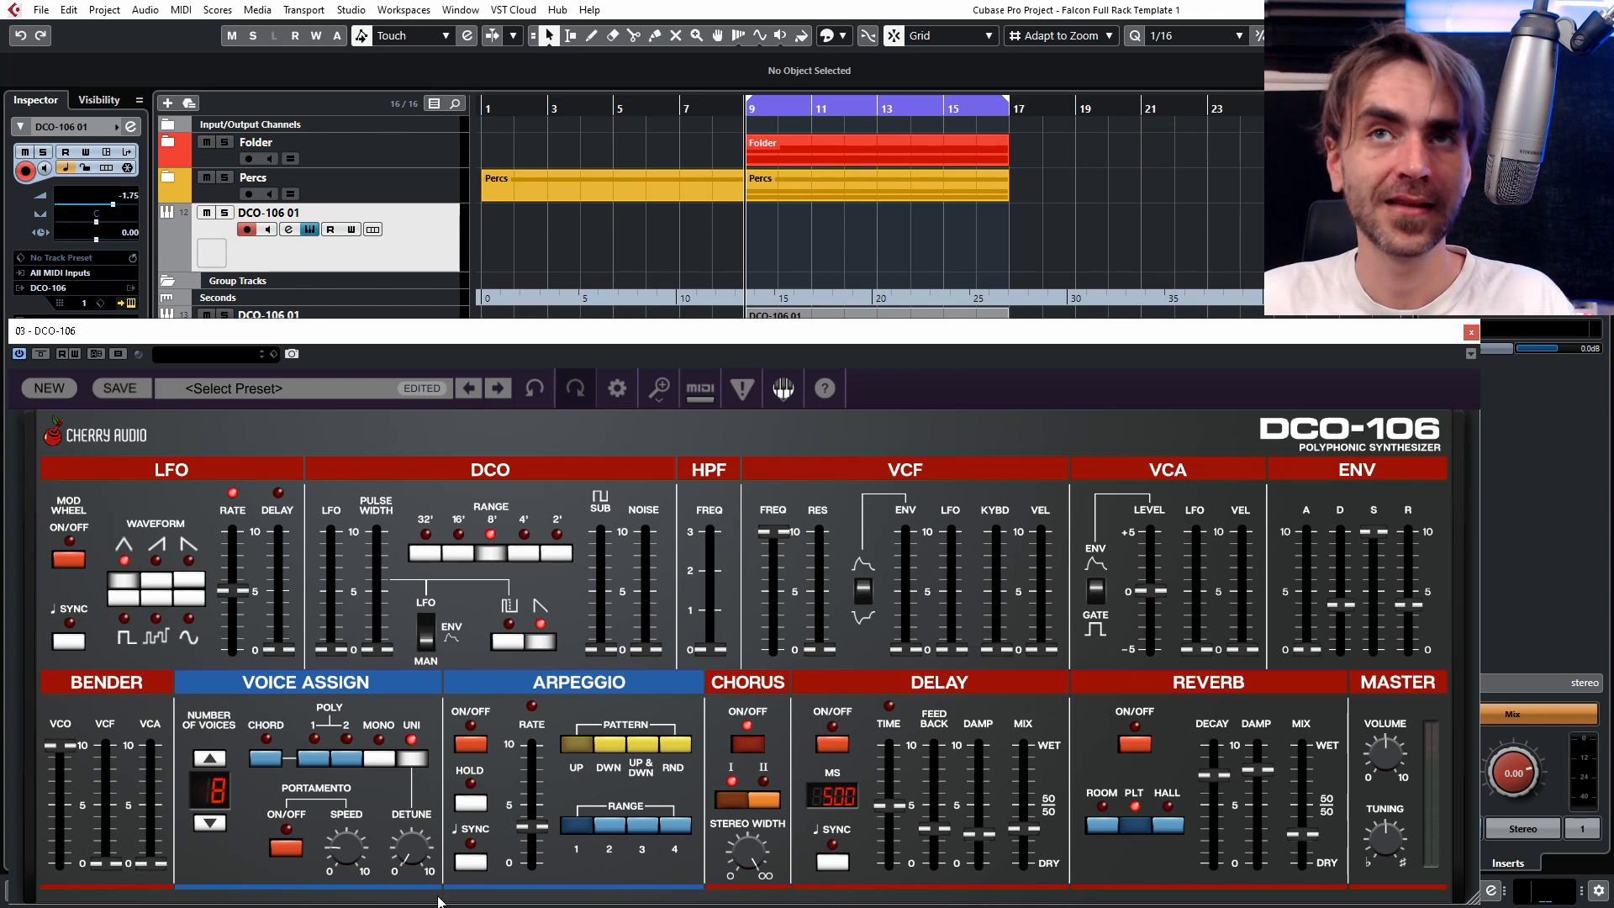
pyautogui.click(211, 826)
pyautogui.click(210, 758)
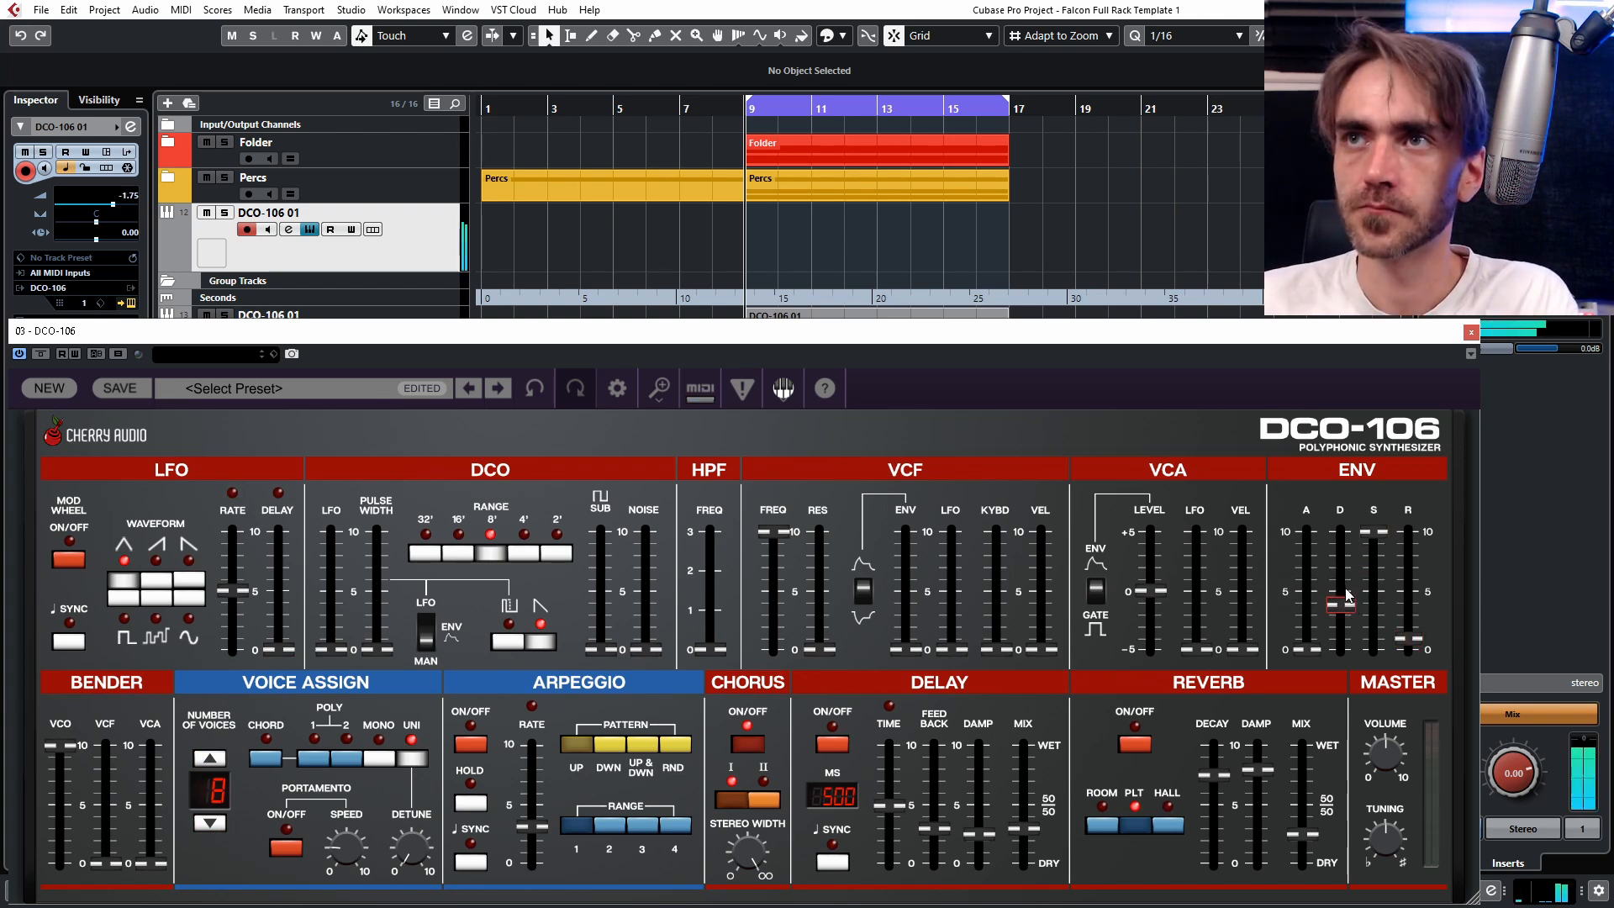
pyautogui.moveTo(436, 838); pyautogui.dragTo(455, 819)
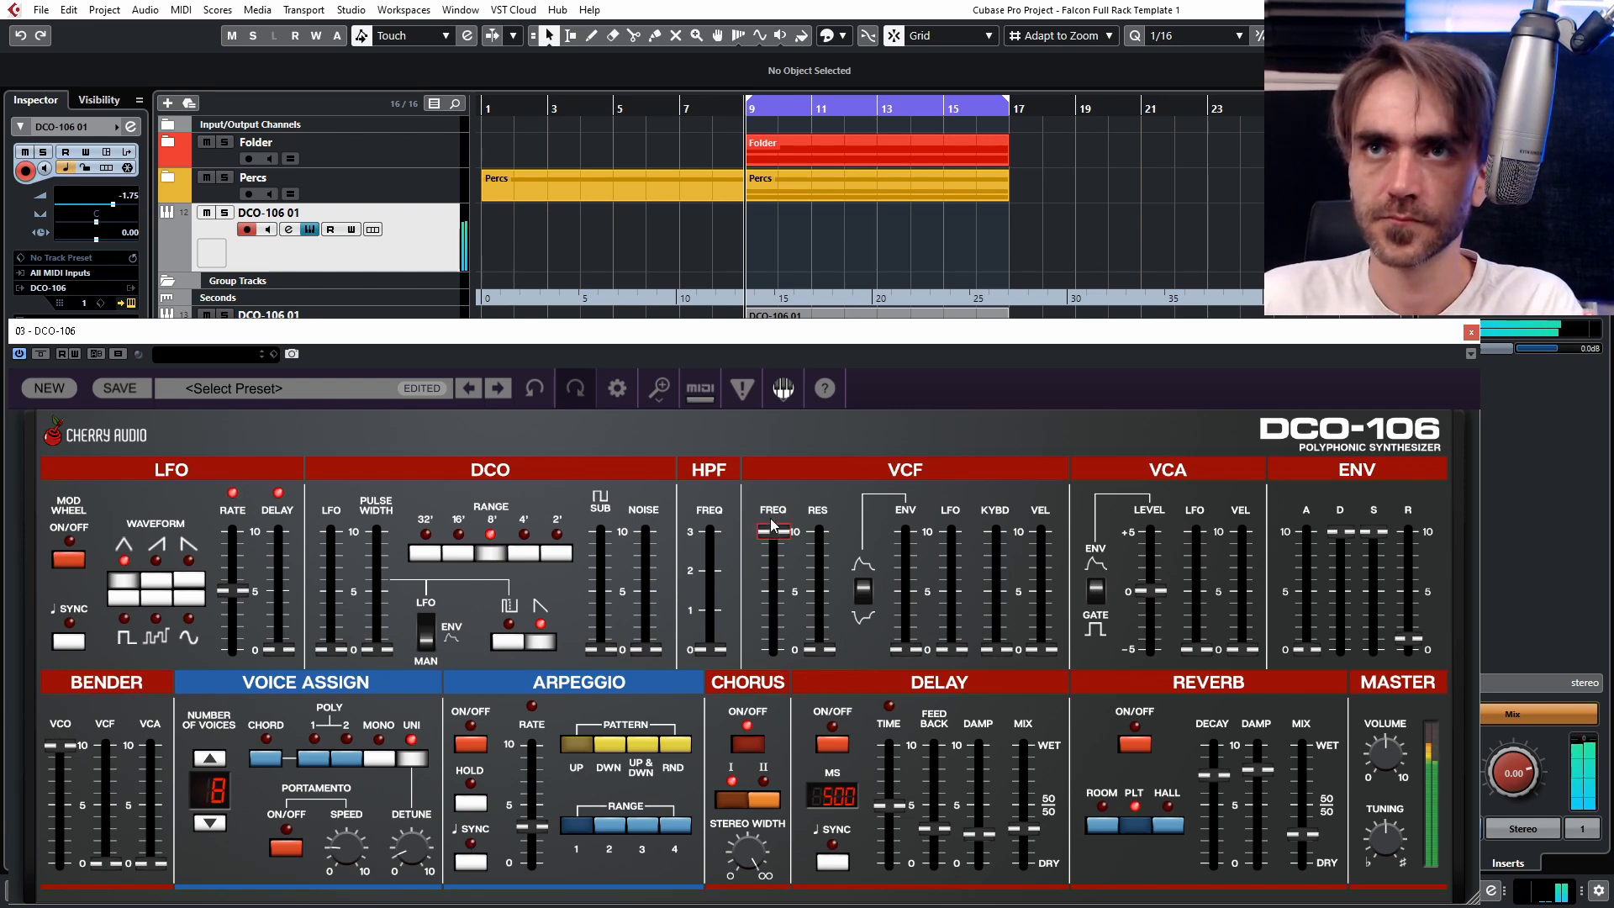
# Lower the VCF cutoff to about 5 with an LFO amount of 52.4%, and turn on the delay and reverb.
pyautogui.moveTo(780, 533); pyautogui.dragTo(769, 597)
pyautogui.moveTo(950, 649); pyautogui.dragTo(950, 563)
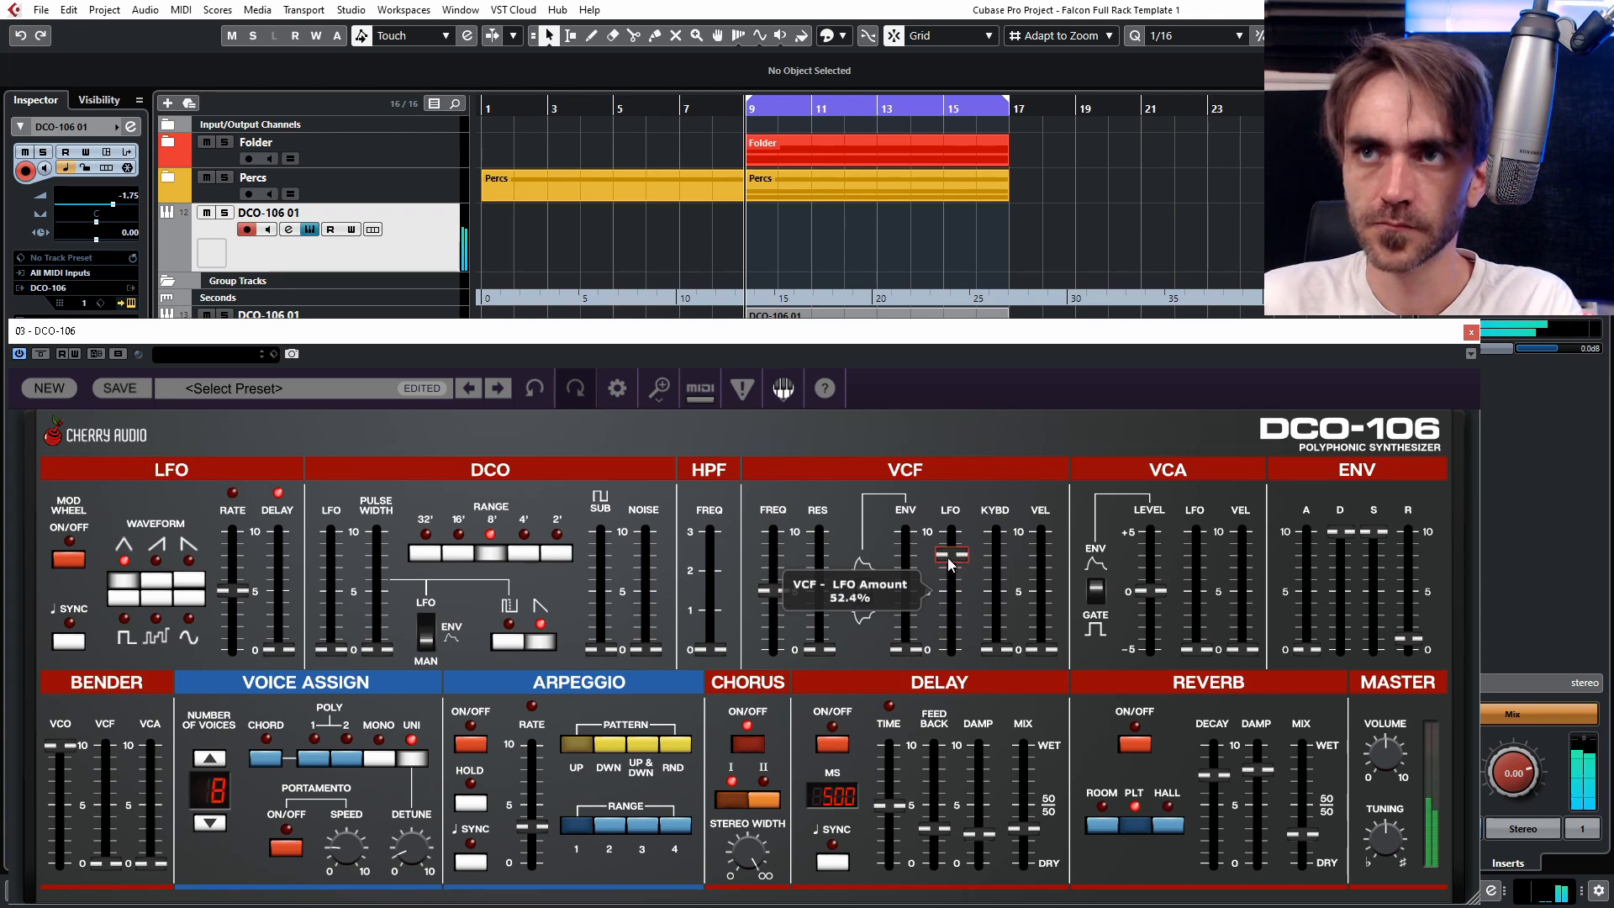
pyautogui.click(832, 743)
pyautogui.click(1127, 738)
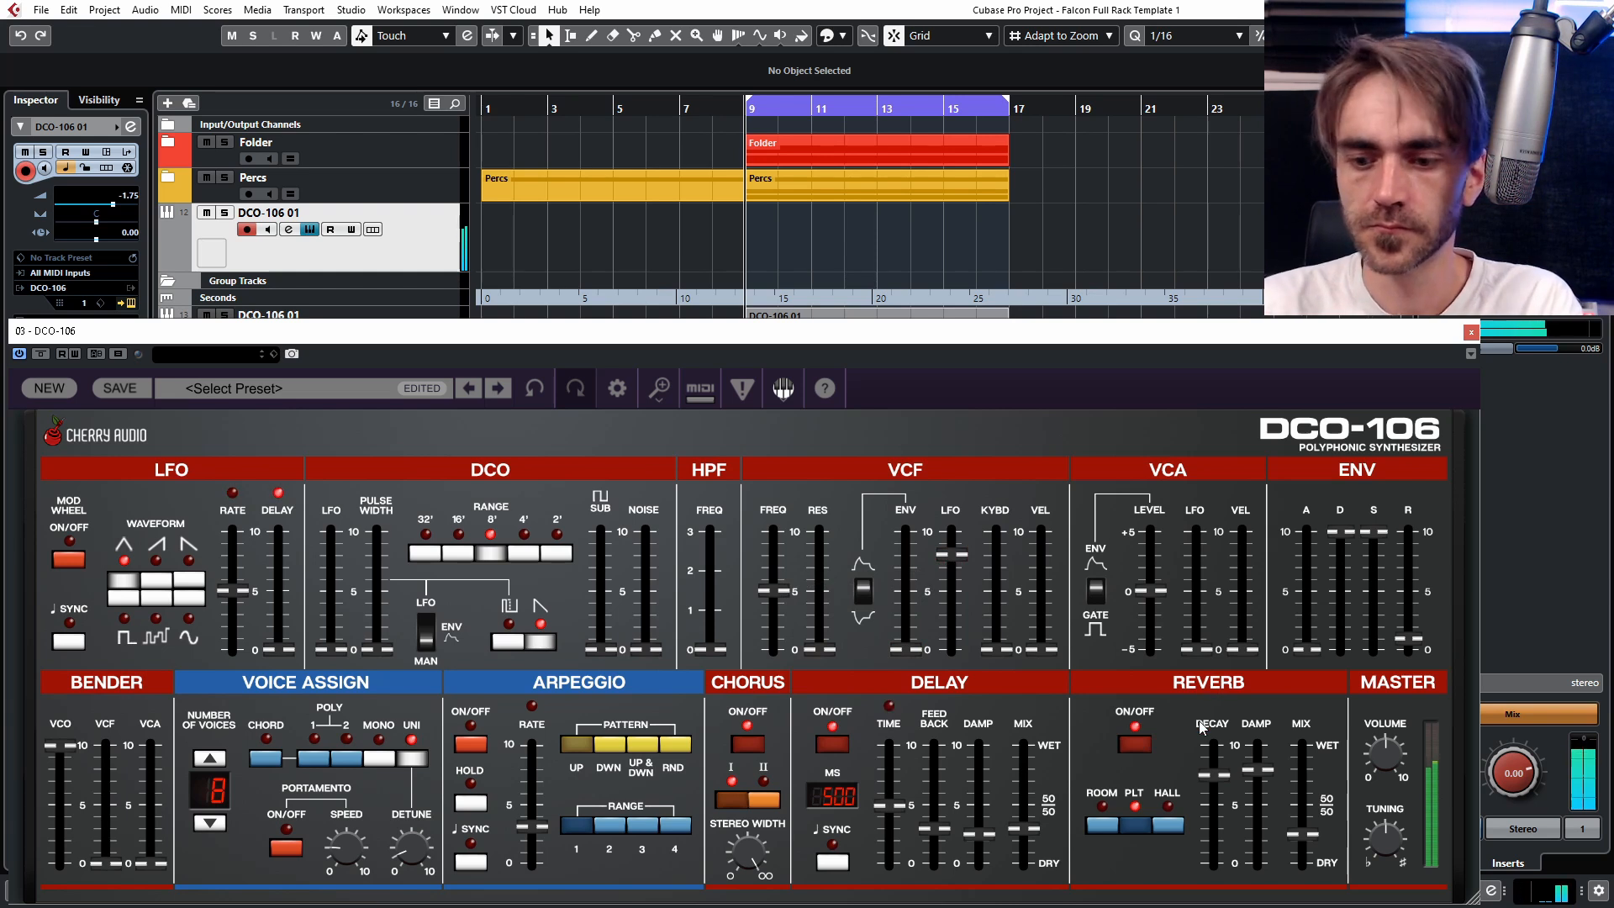
# Sync the delay to tempo at 316 ms with 61.7% feedback and 48.5% damping, and reduce its mix.
pyautogui.click(832, 861)
pyautogui.moveTo(900, 823); pyautogui.dragTo(905, 801)
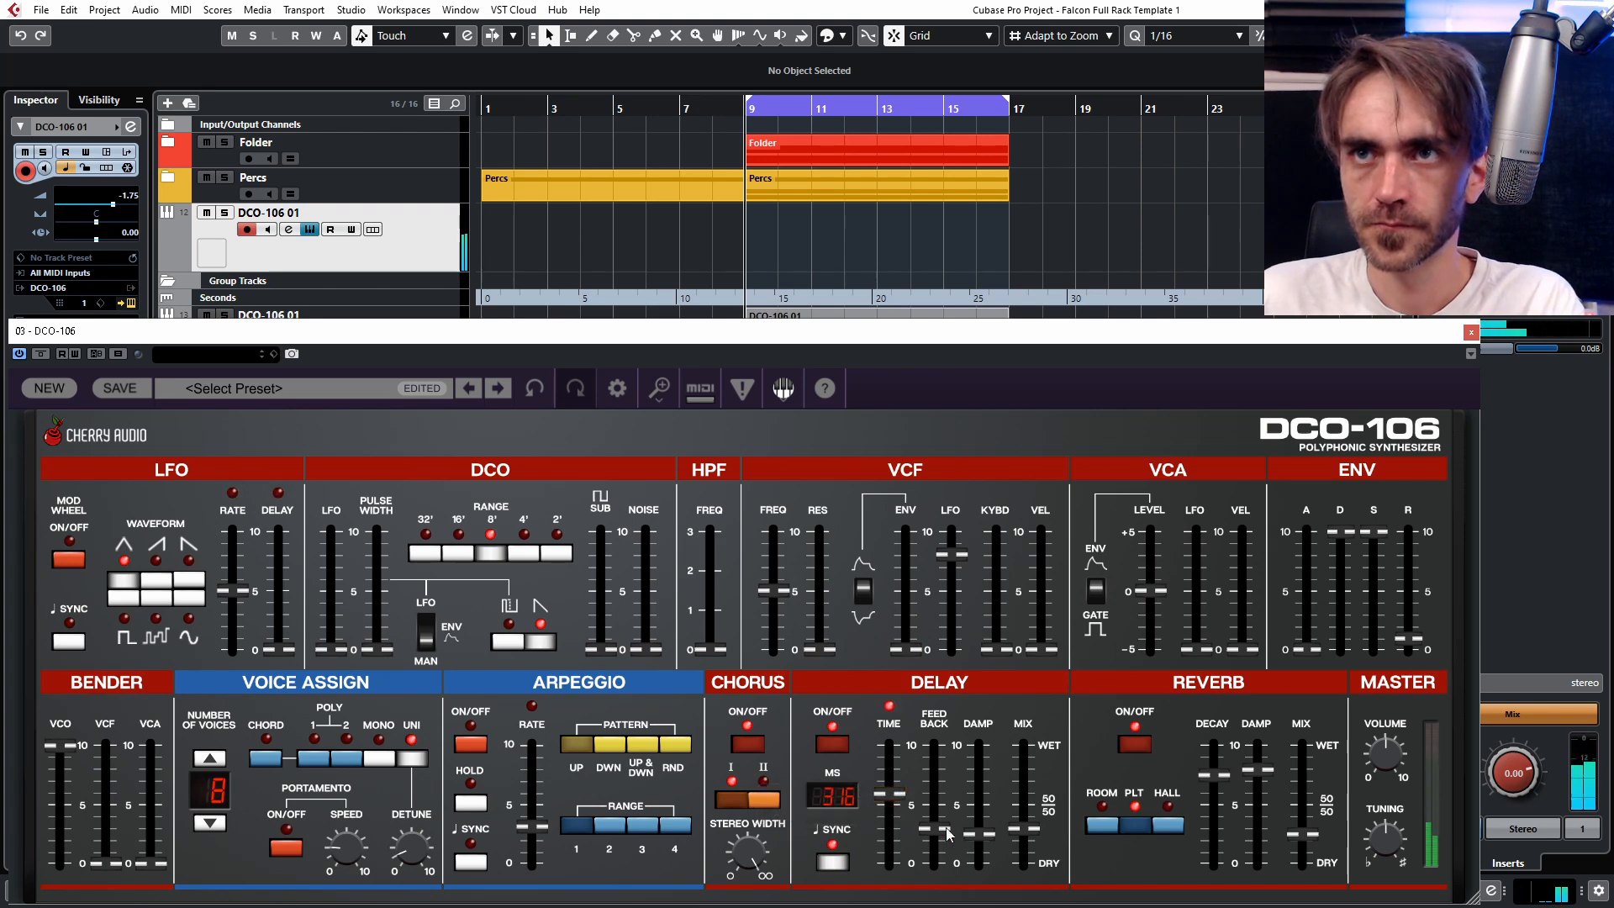
pyautogui.moveTo(973, 830); pyautogui.dragTo(930, 788)
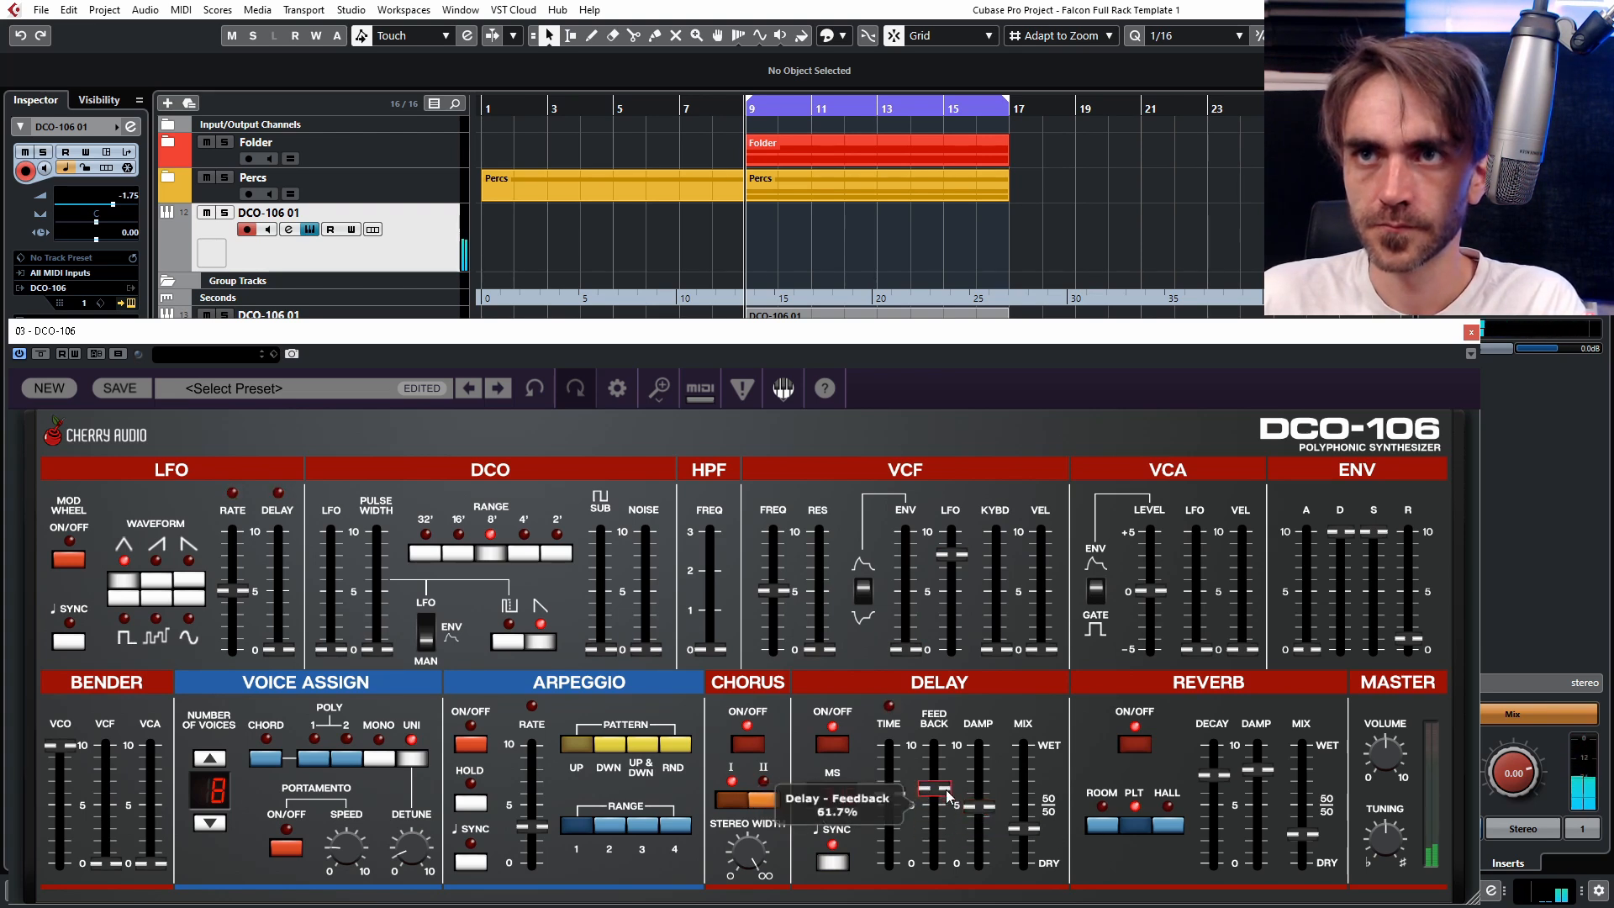
pyautogui.moveTo(1011, 827); pyautogui.dragTo(991, 839)
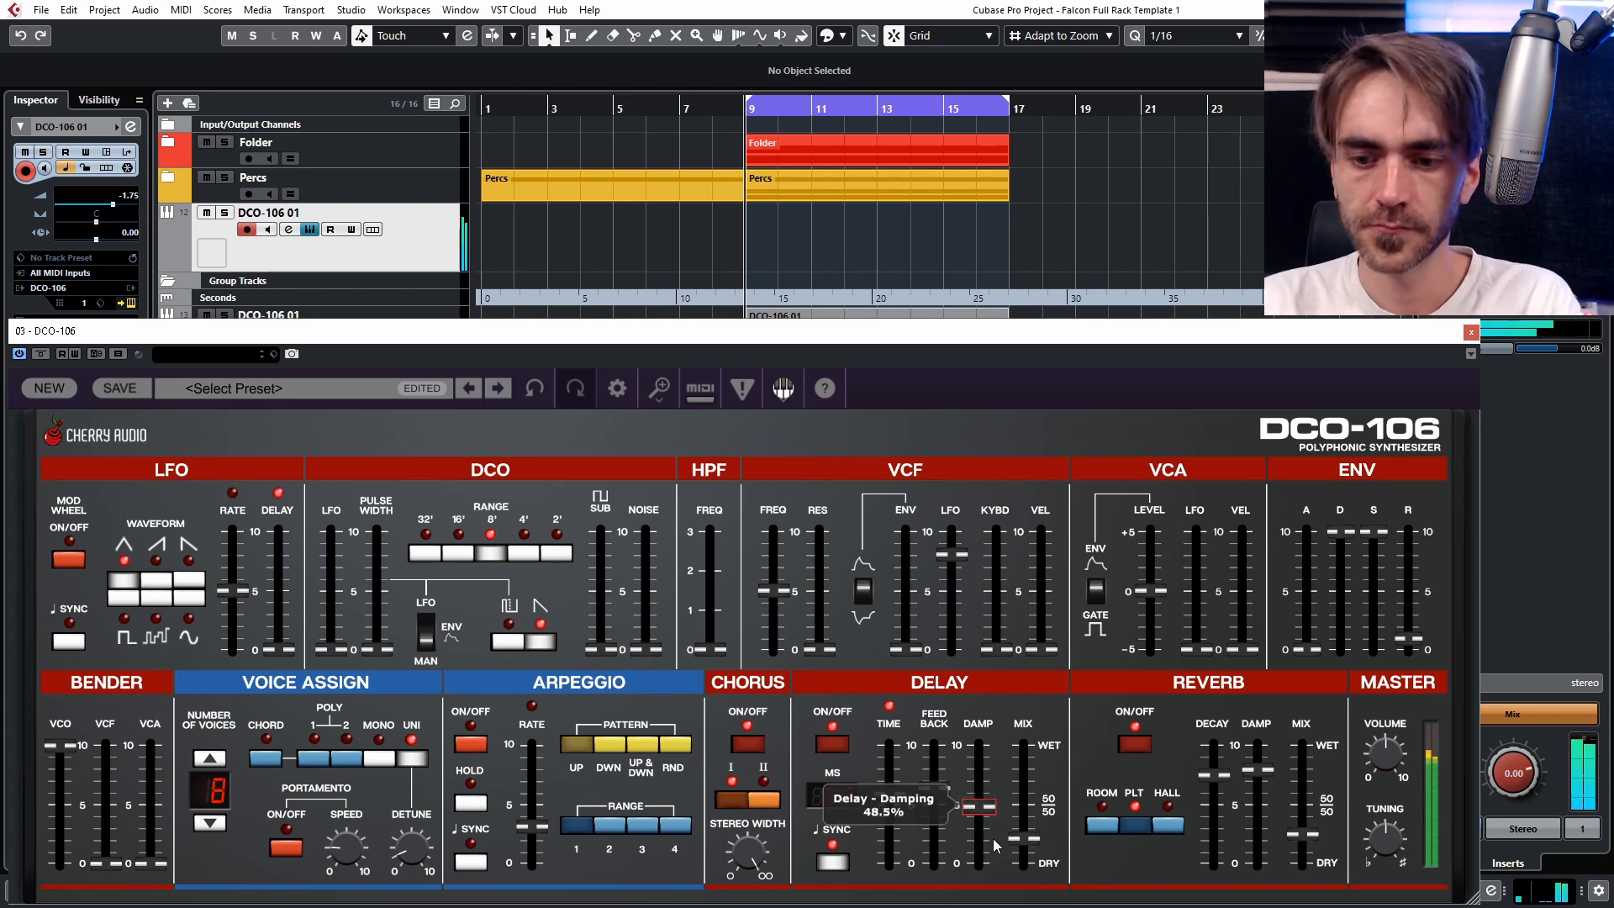
# Tempo-sync the LFO at a 1/4 Triplet rate and reduce the VCF's LFO amount and cutoff.
pyautogui.moveTo(232, 590); pyautogui.dragTo(235, 606)
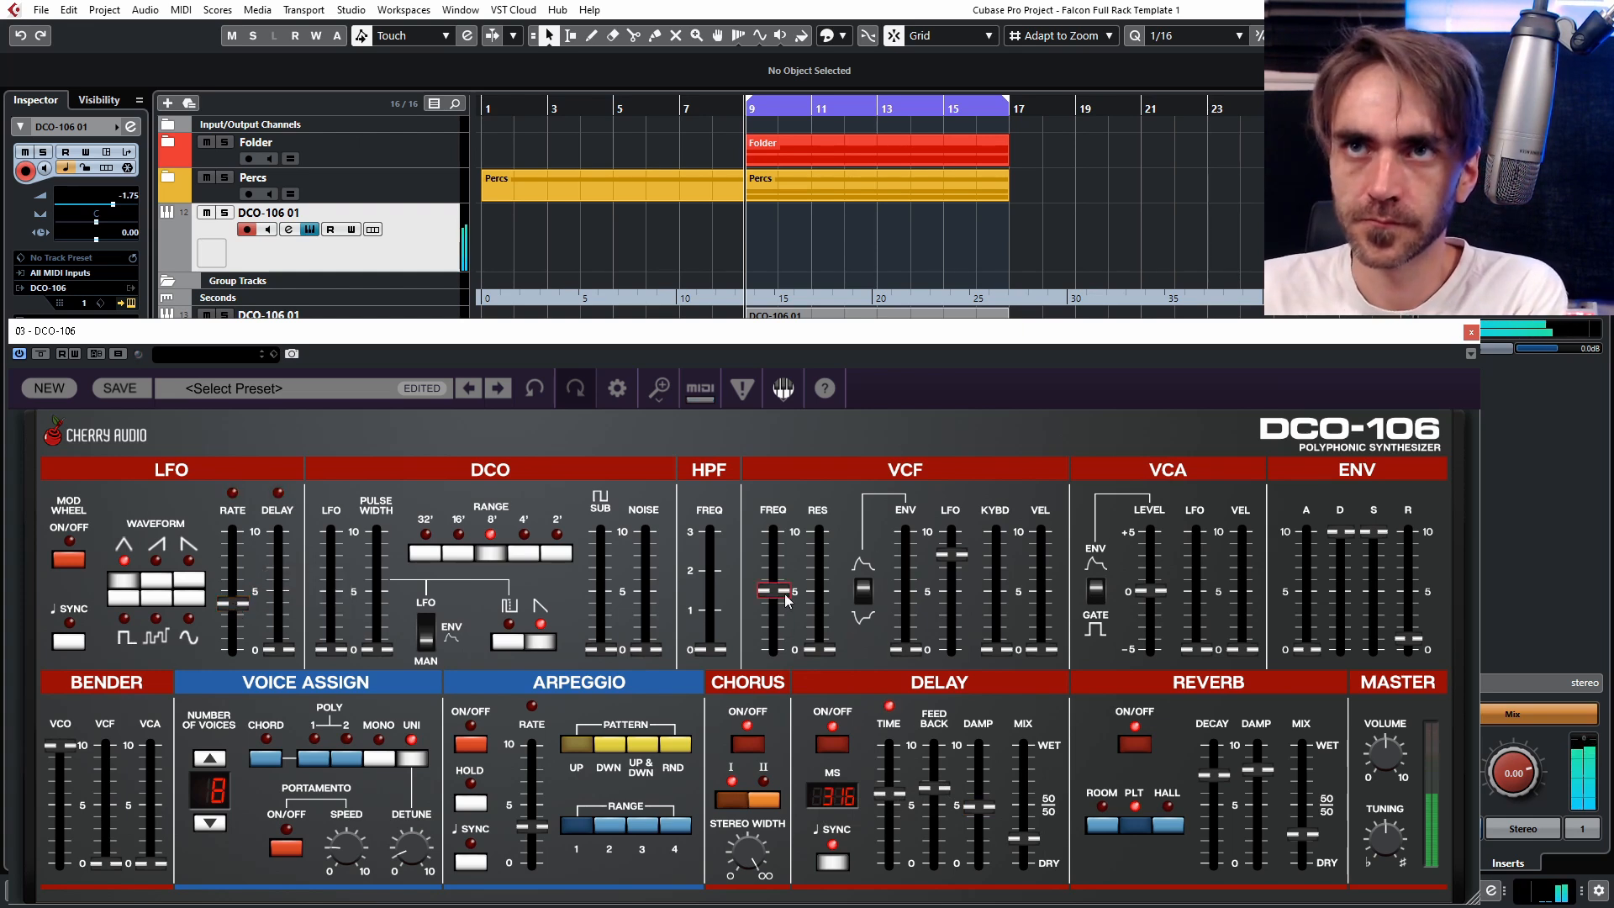
pyautogui.moveTo(771, 590); pyautogui.dragTo(804, 565)
pyautogui.click(69, 641)
pyautogui.moveTo(232, 604); pyautogui.dragTo(237, 584)
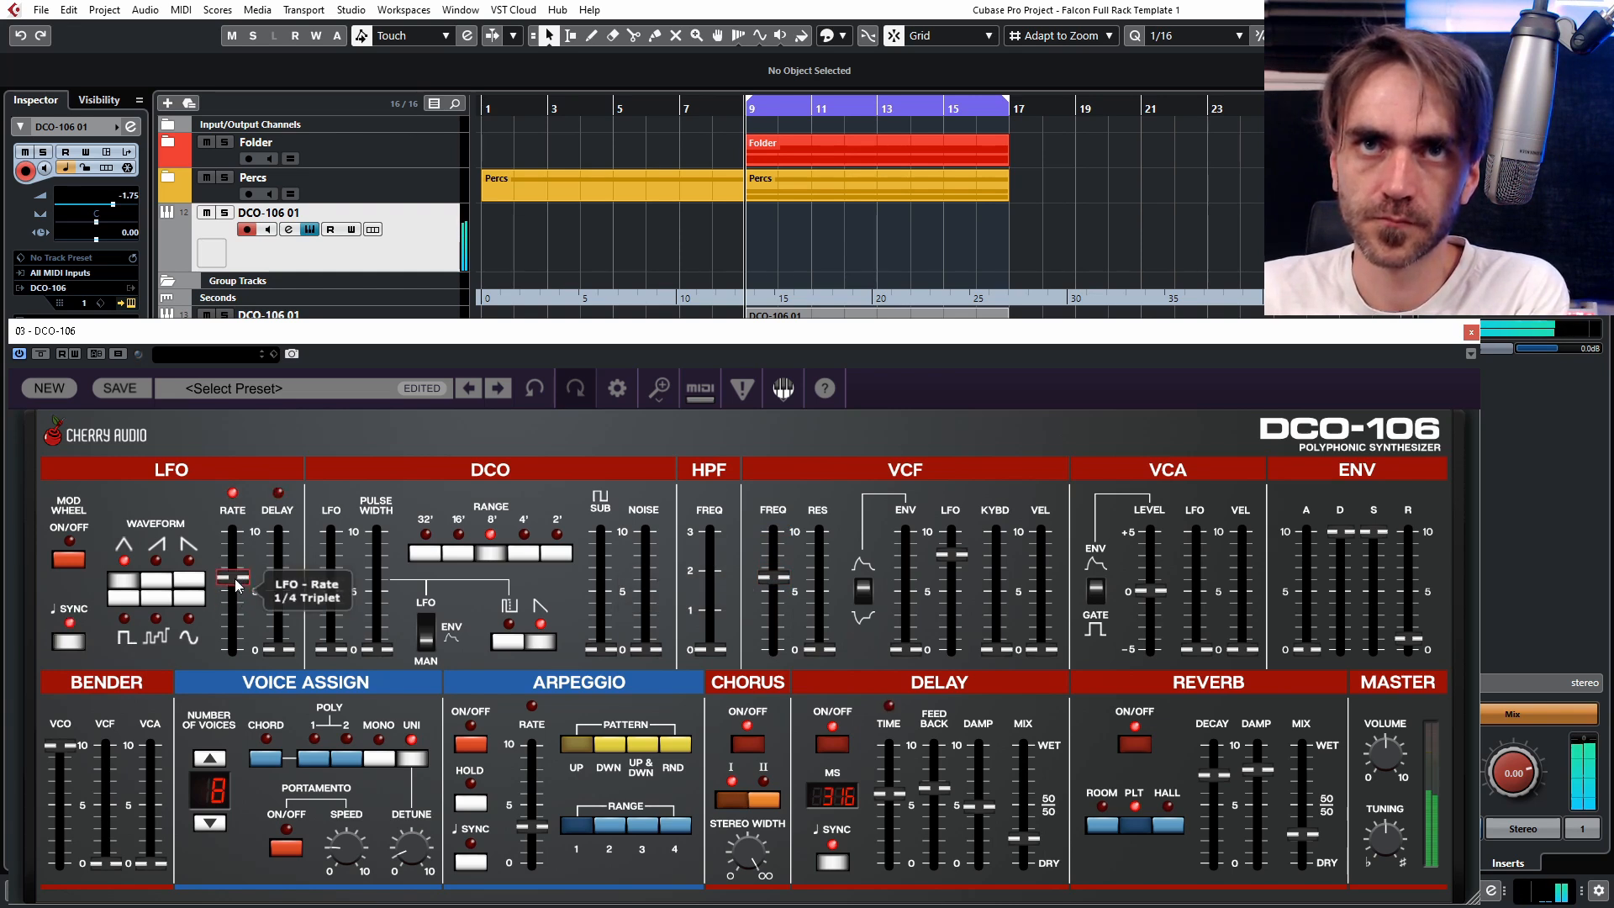
pyautogui.moveTo(950, 555); pyautogui.dragTo(948, 577)
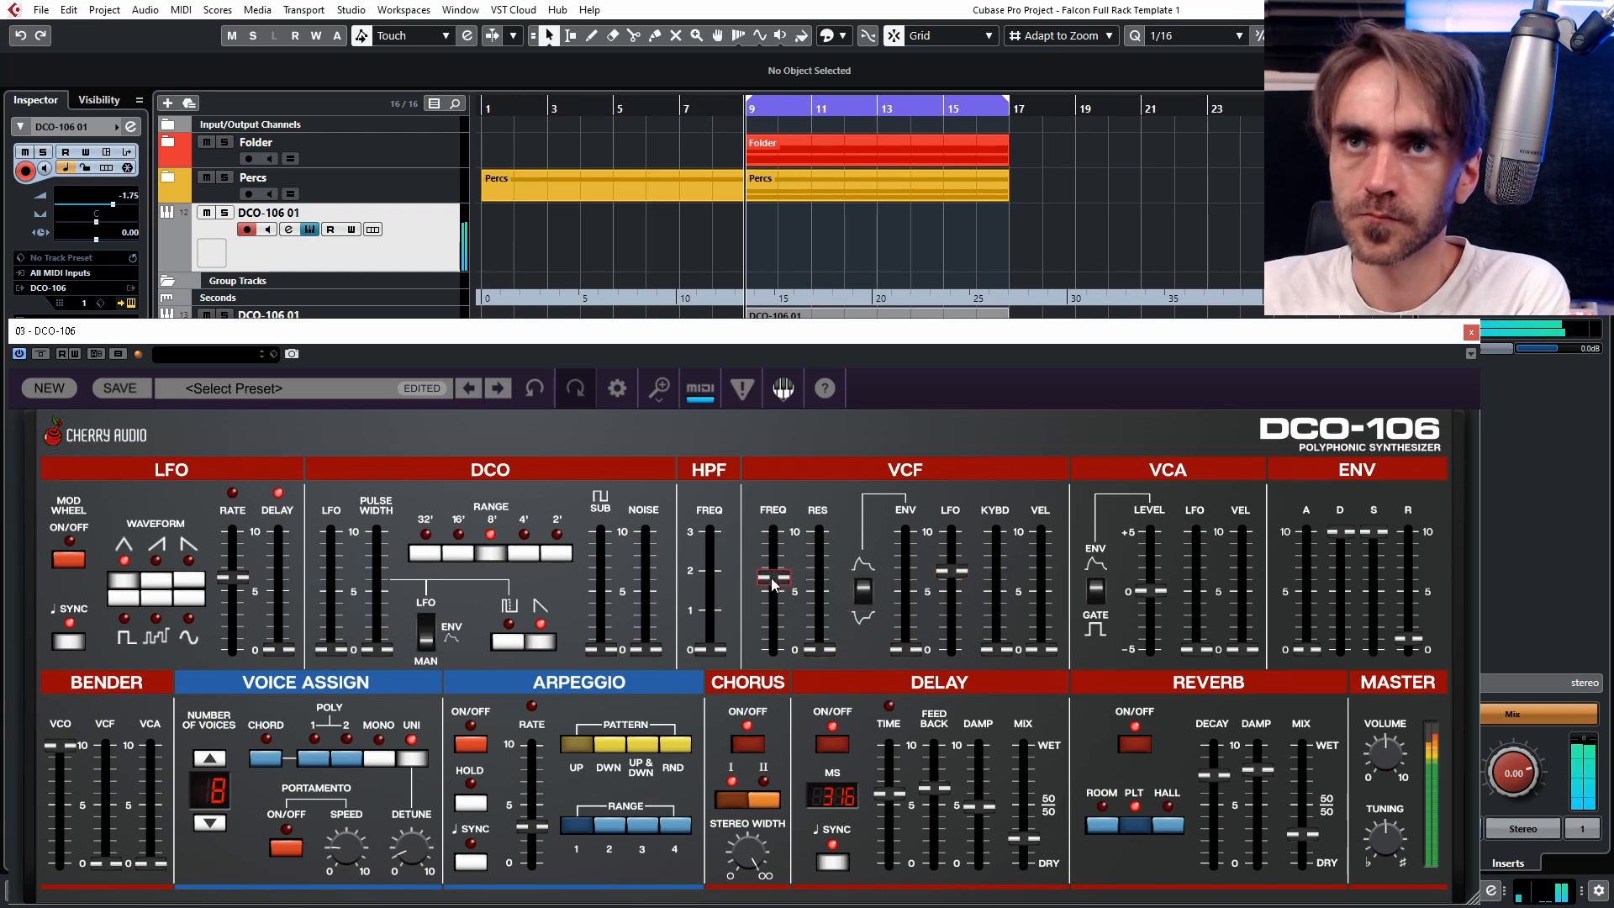
pyautogui.moveTo(788, 580)
pyautogui.mouseDown()
pyautogui.moveTo(789, 566)
pyautogui.moveTo(780, 598)
pyautogui.mouseUp()
# Raise the VCF envelope amount to about 5, lengthen the envelope attack, and increase the LFO delay.
pyautogui.moveTo(1151, 643)
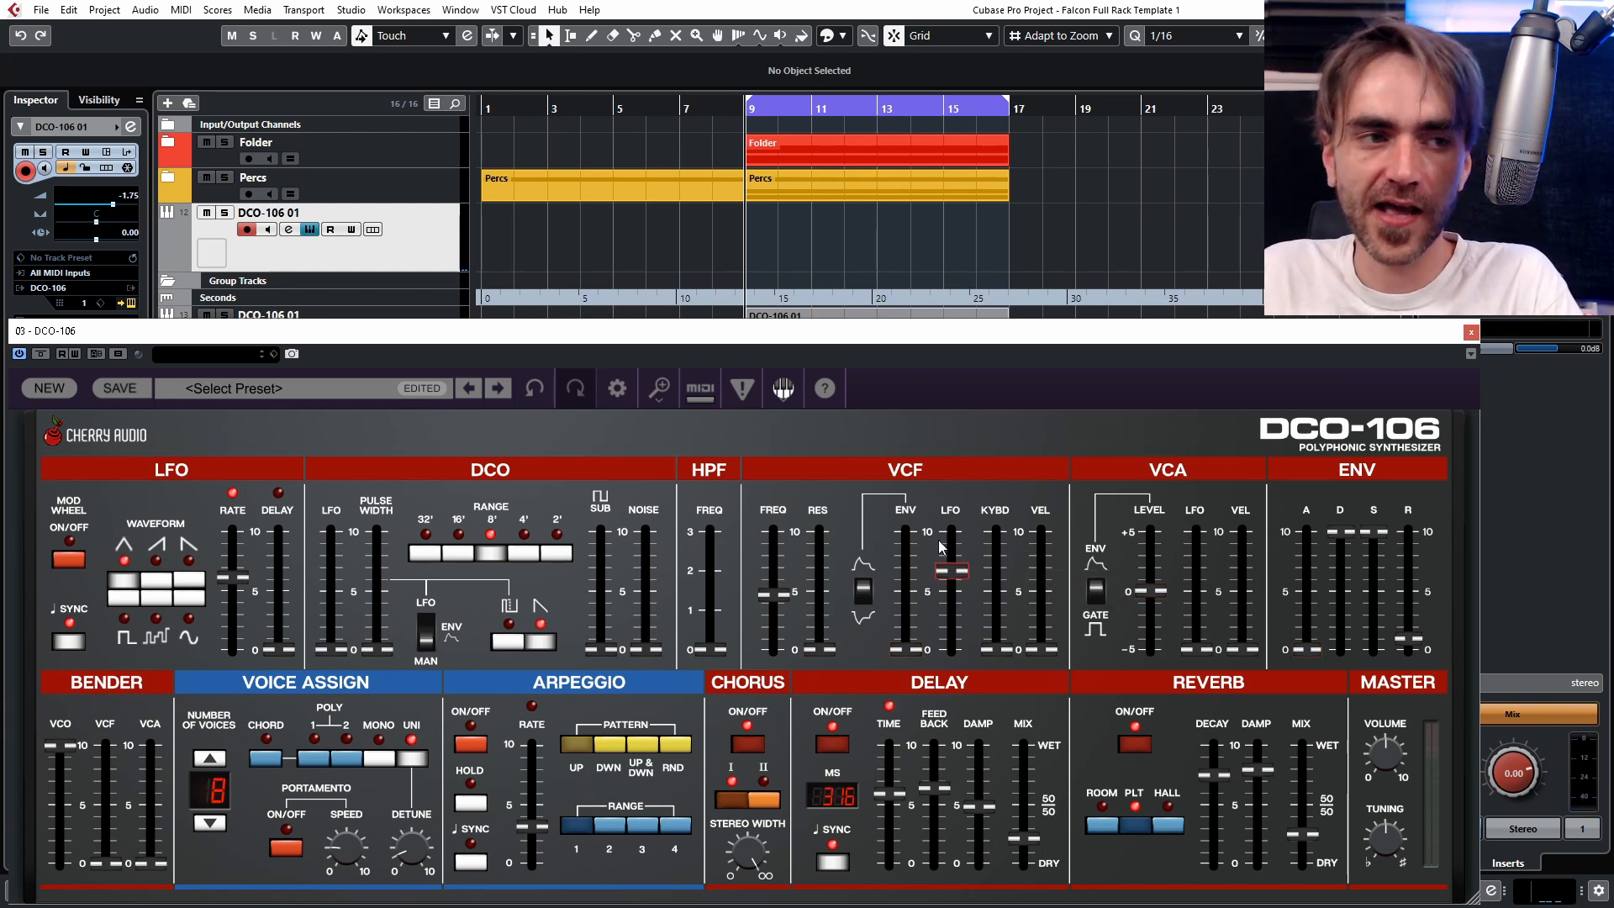
pyautogui.moveTo(941, 547)
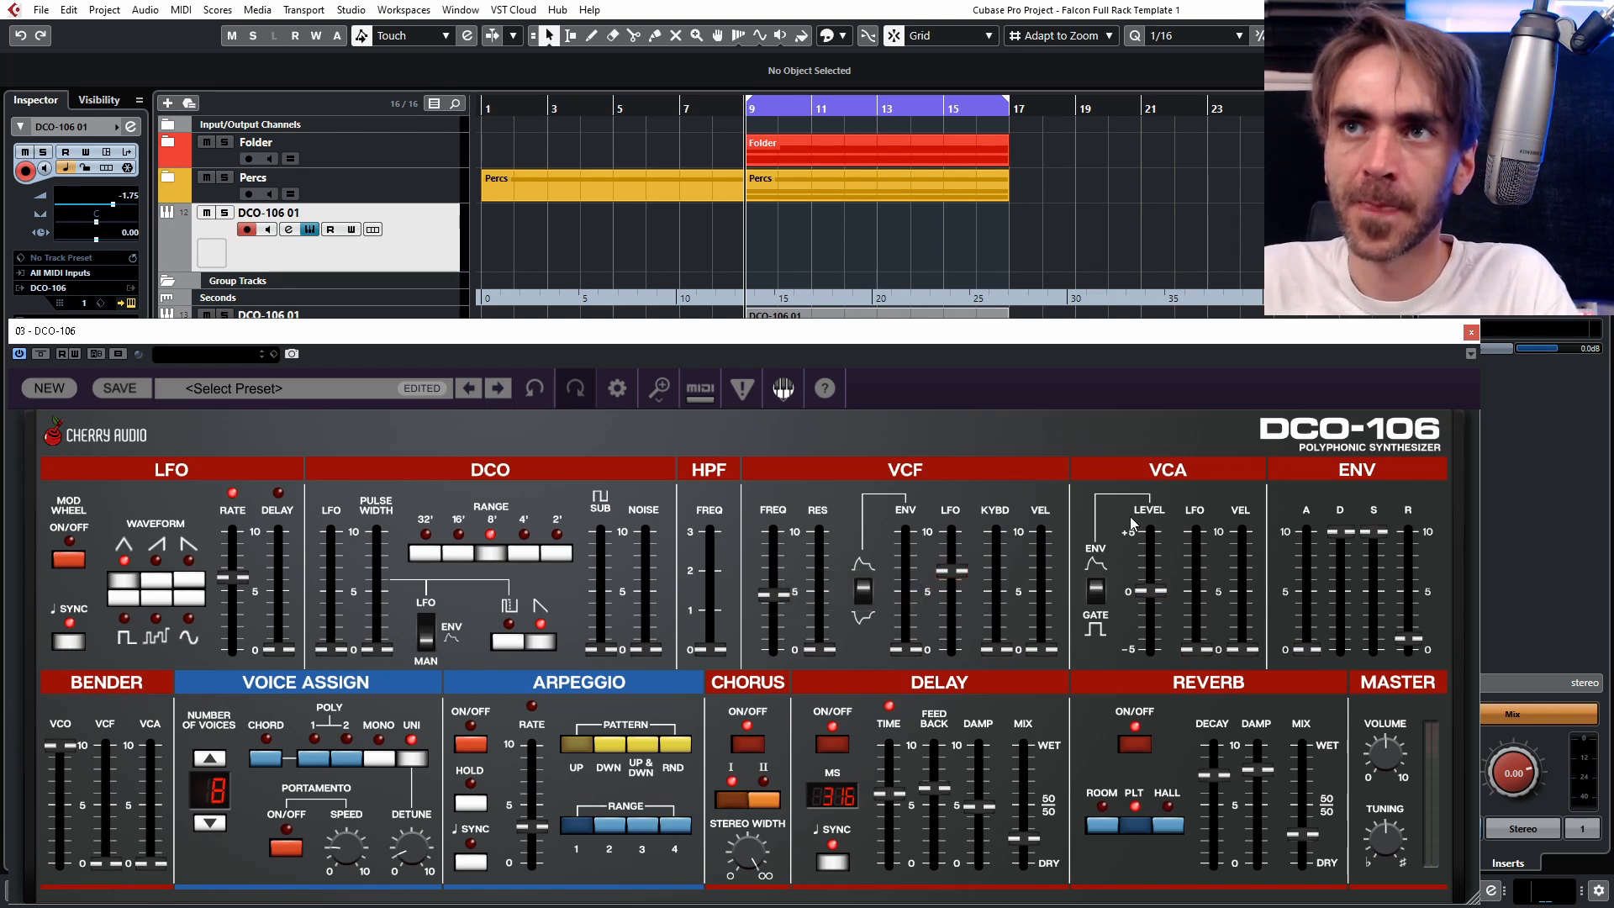
pyautogui.moveTo(1180, 564)
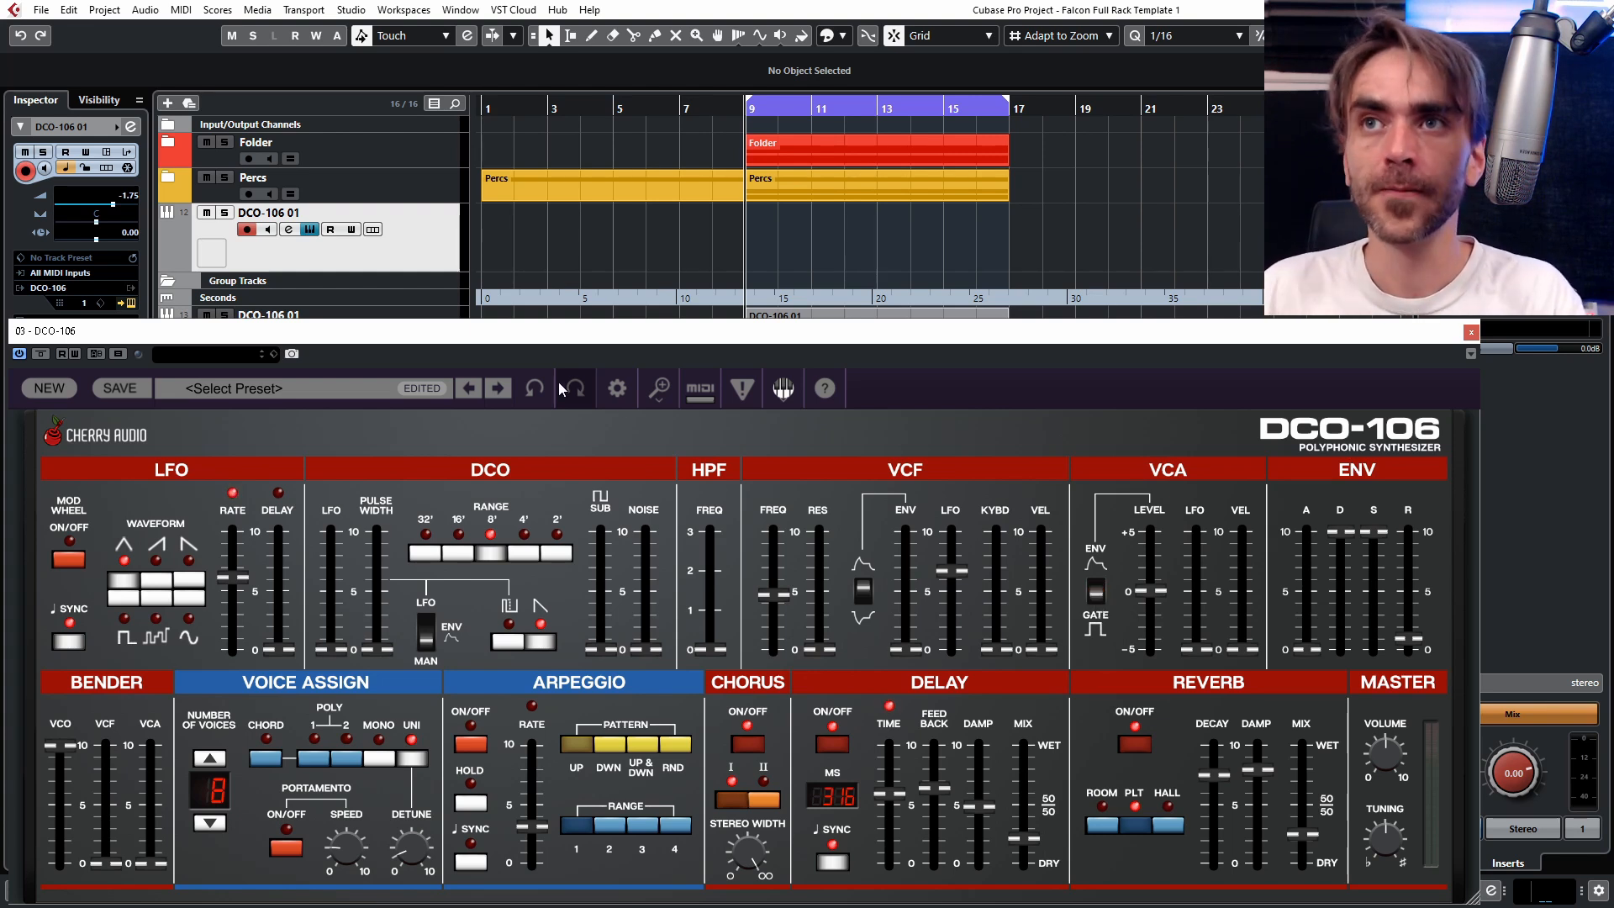
pyautogui.moveTo(905, 648); pyautogui.dragTo(907, 588)
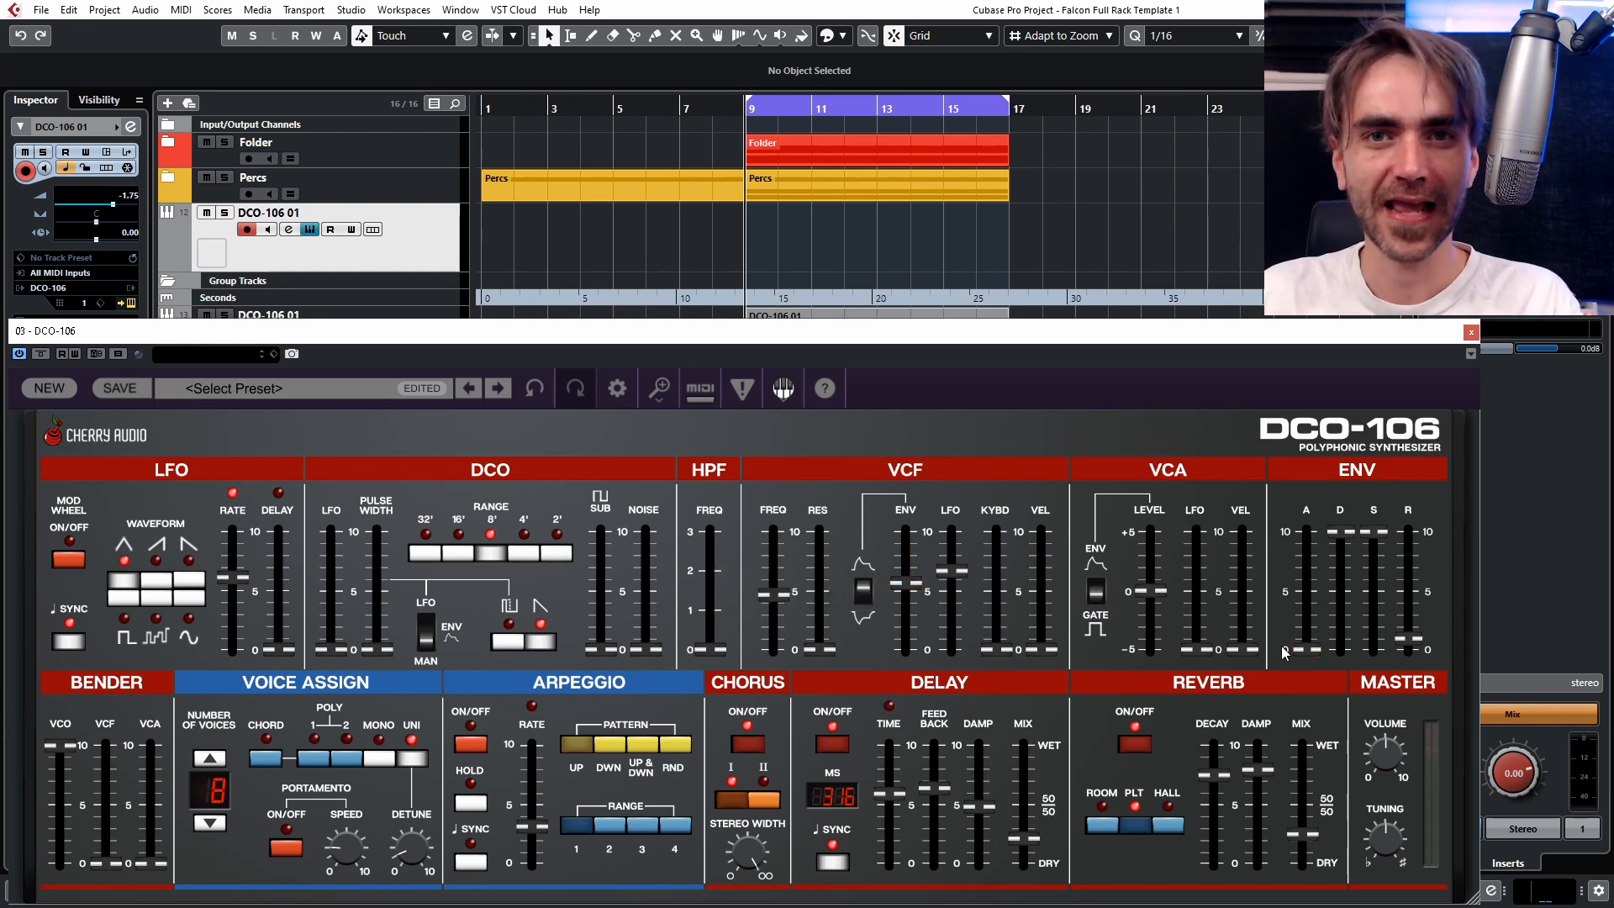
pyautogui.moveTo(1305, 648); pyautogui.dragTo(1299, 595)
pyautogui.moveTo(278, 649); pyautogui.dragTo(286, 622)
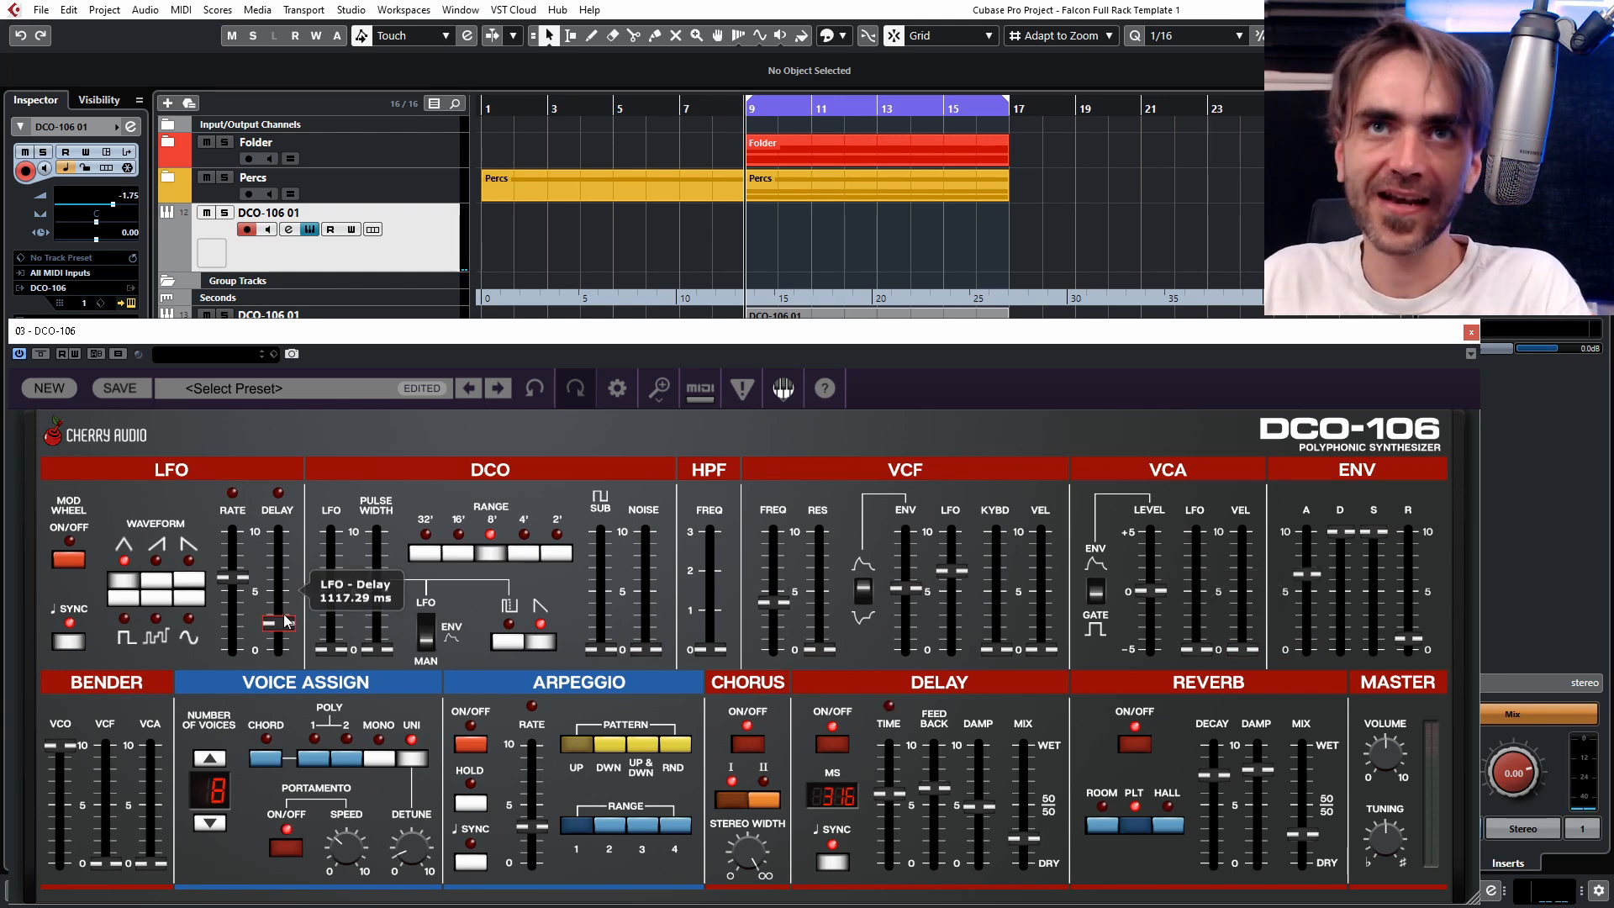
pyautogui.moveTo(283, 621); pyautogui.dragTo(283, 615)
# Set the reverb to Hall with a mix of about 44% and a longer decay.
pyautogui.moveTo(334, 590)
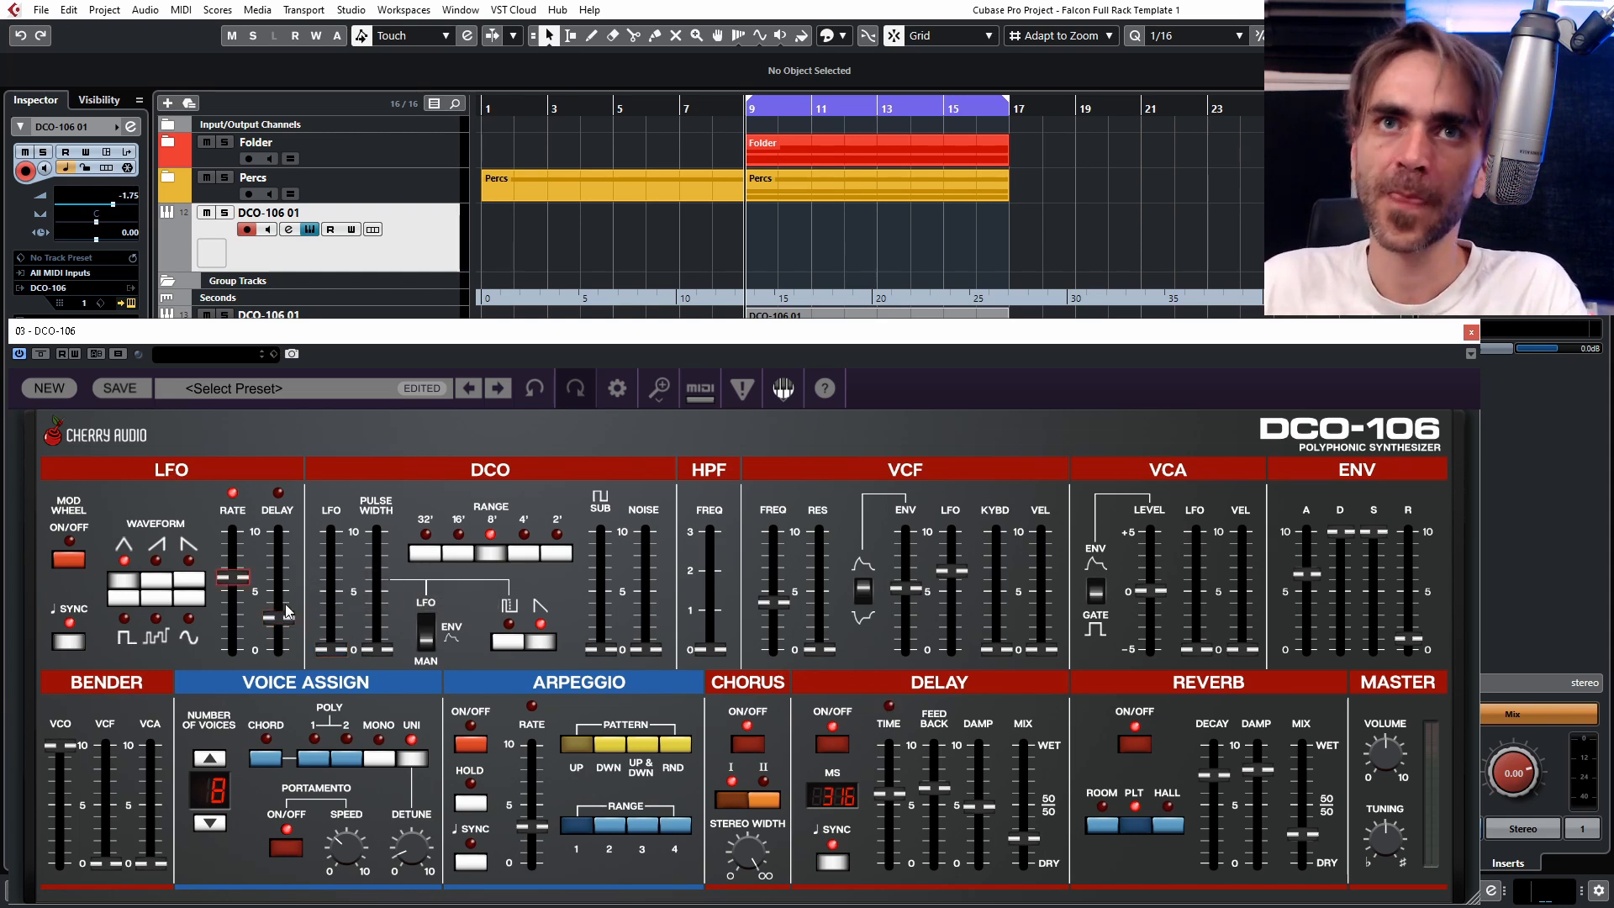
pyautogui.moveTo(277, 623)
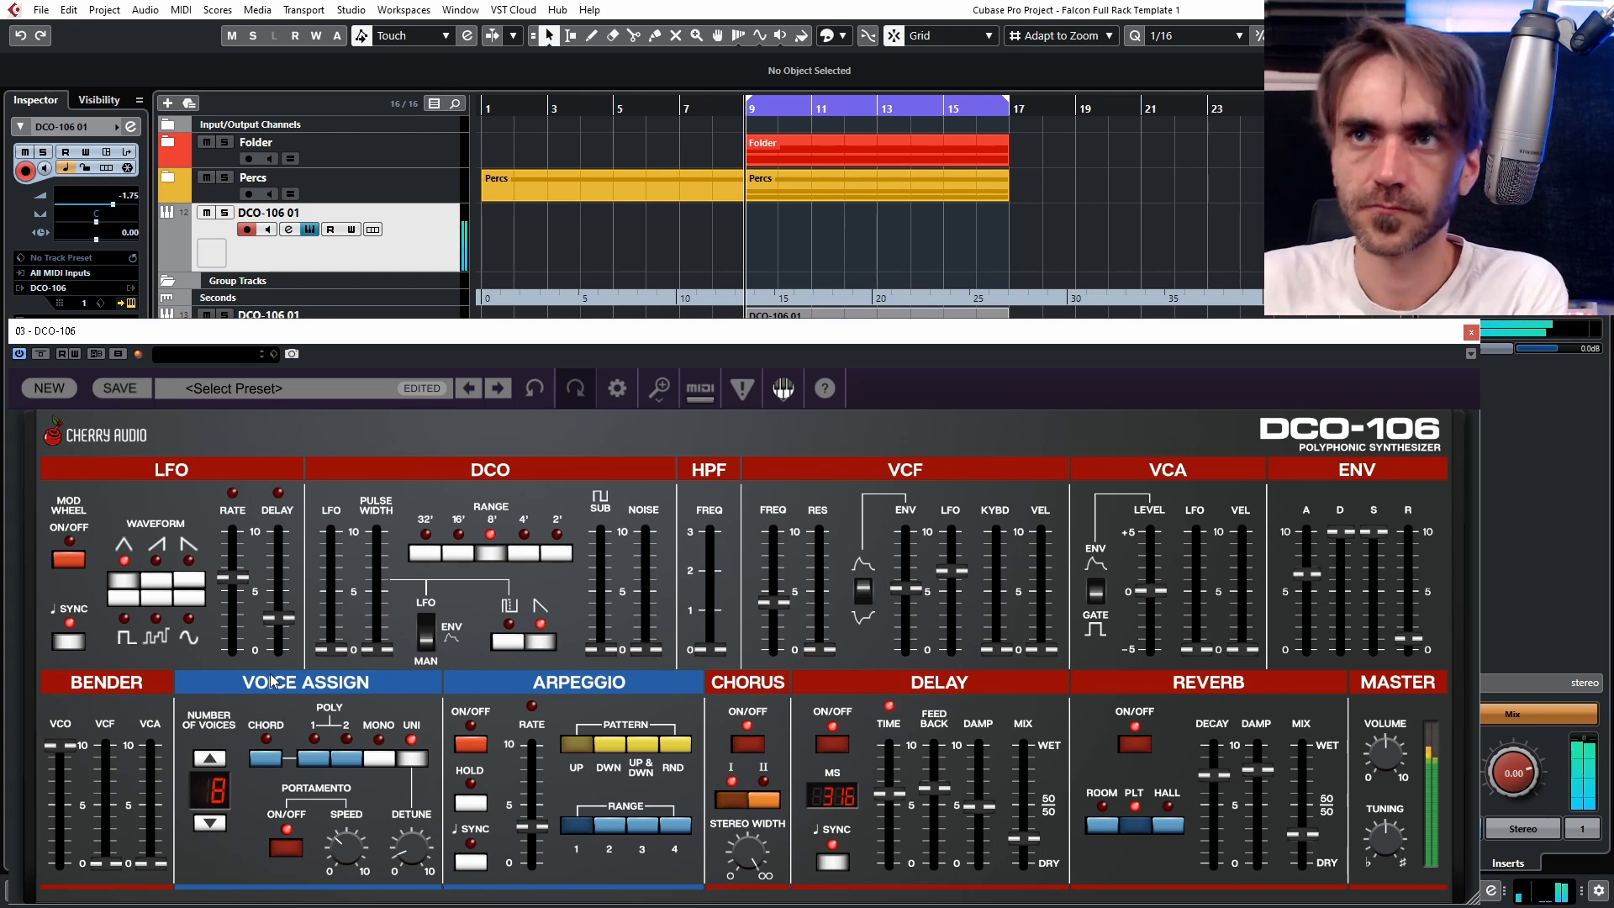
pyautogui.moveTo(1299, 827); pyautogui.dragTo(1309, 816)
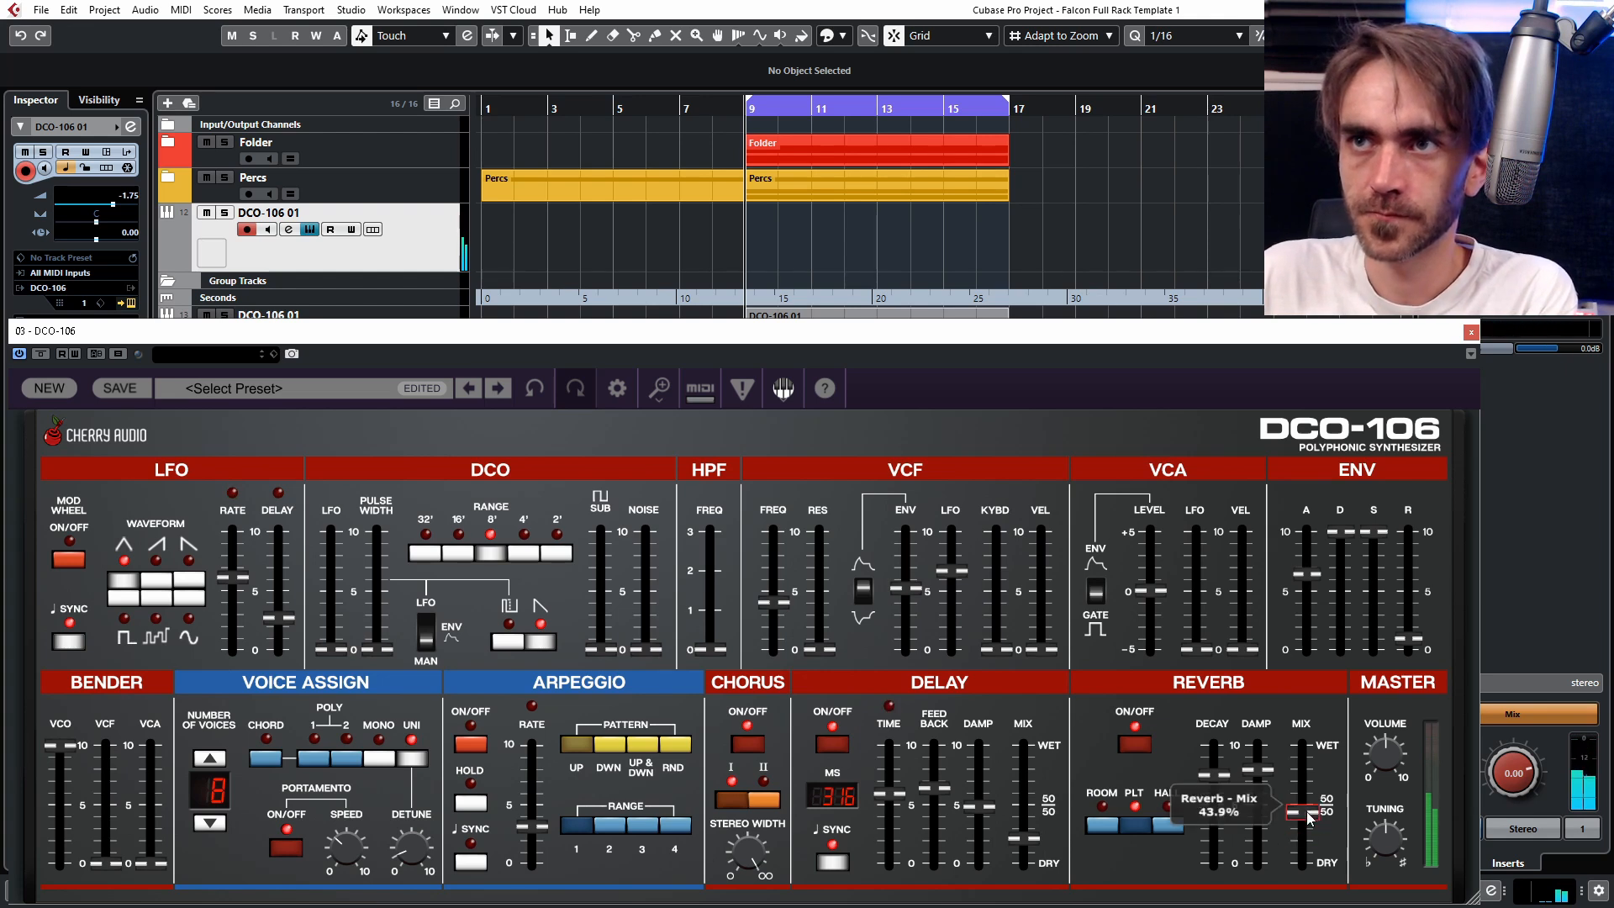
pyautogui.moveTo(1221, 774); pyautogui.dragTo(1218, 760)
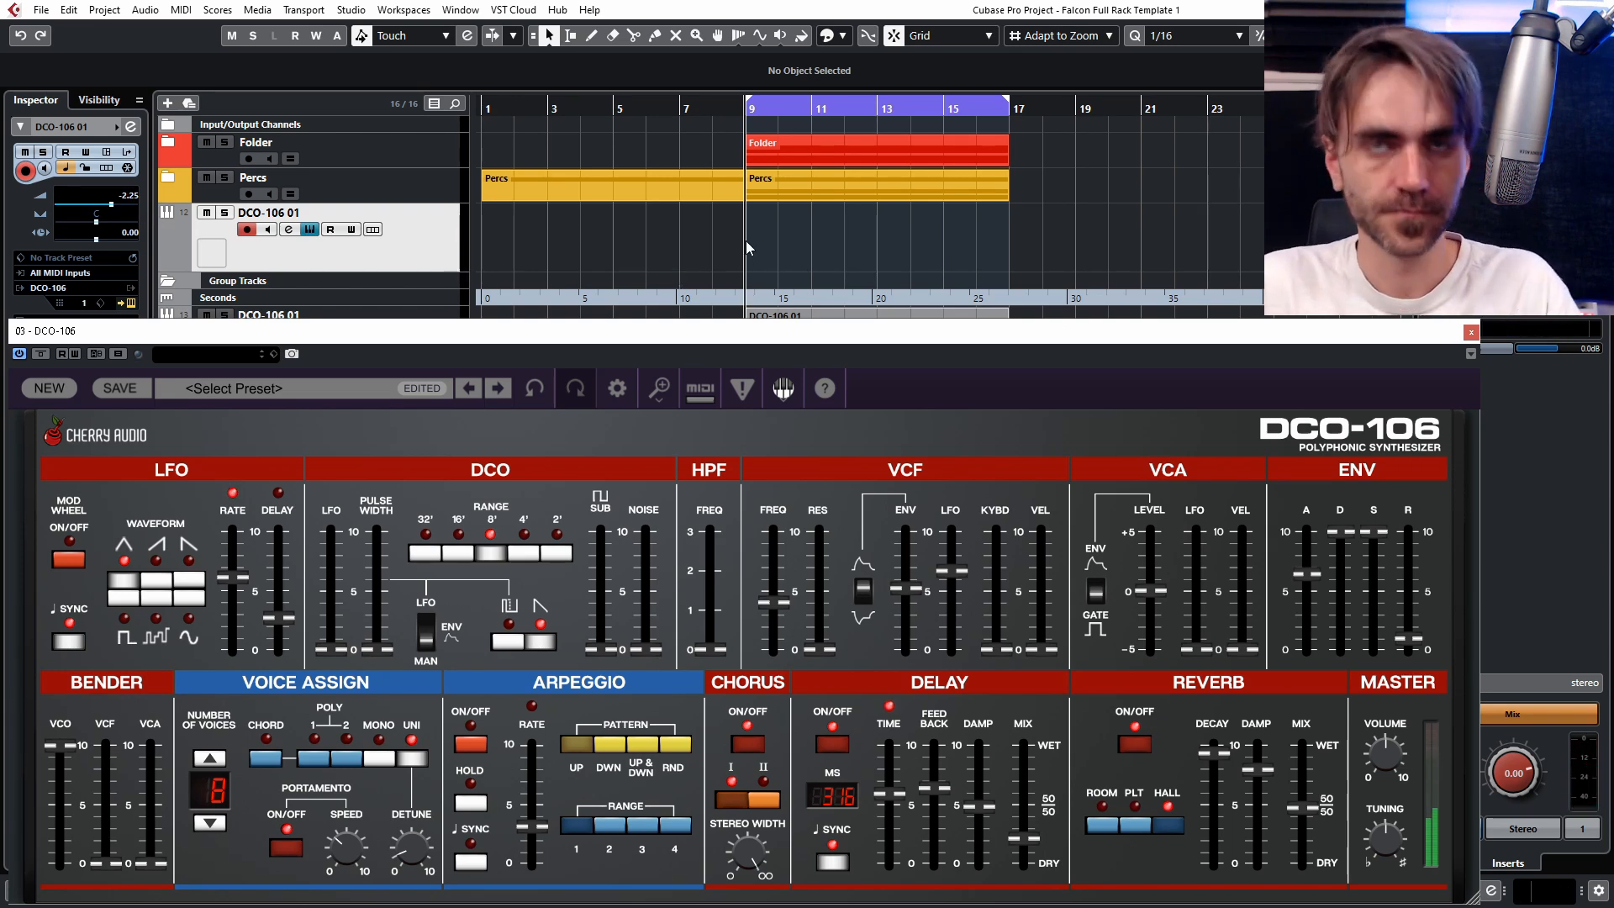
# Start playback, close the synth window, and set the new DCO-106 01 track's MIDI transpose modifier to -6.
pyautogui.press('space')
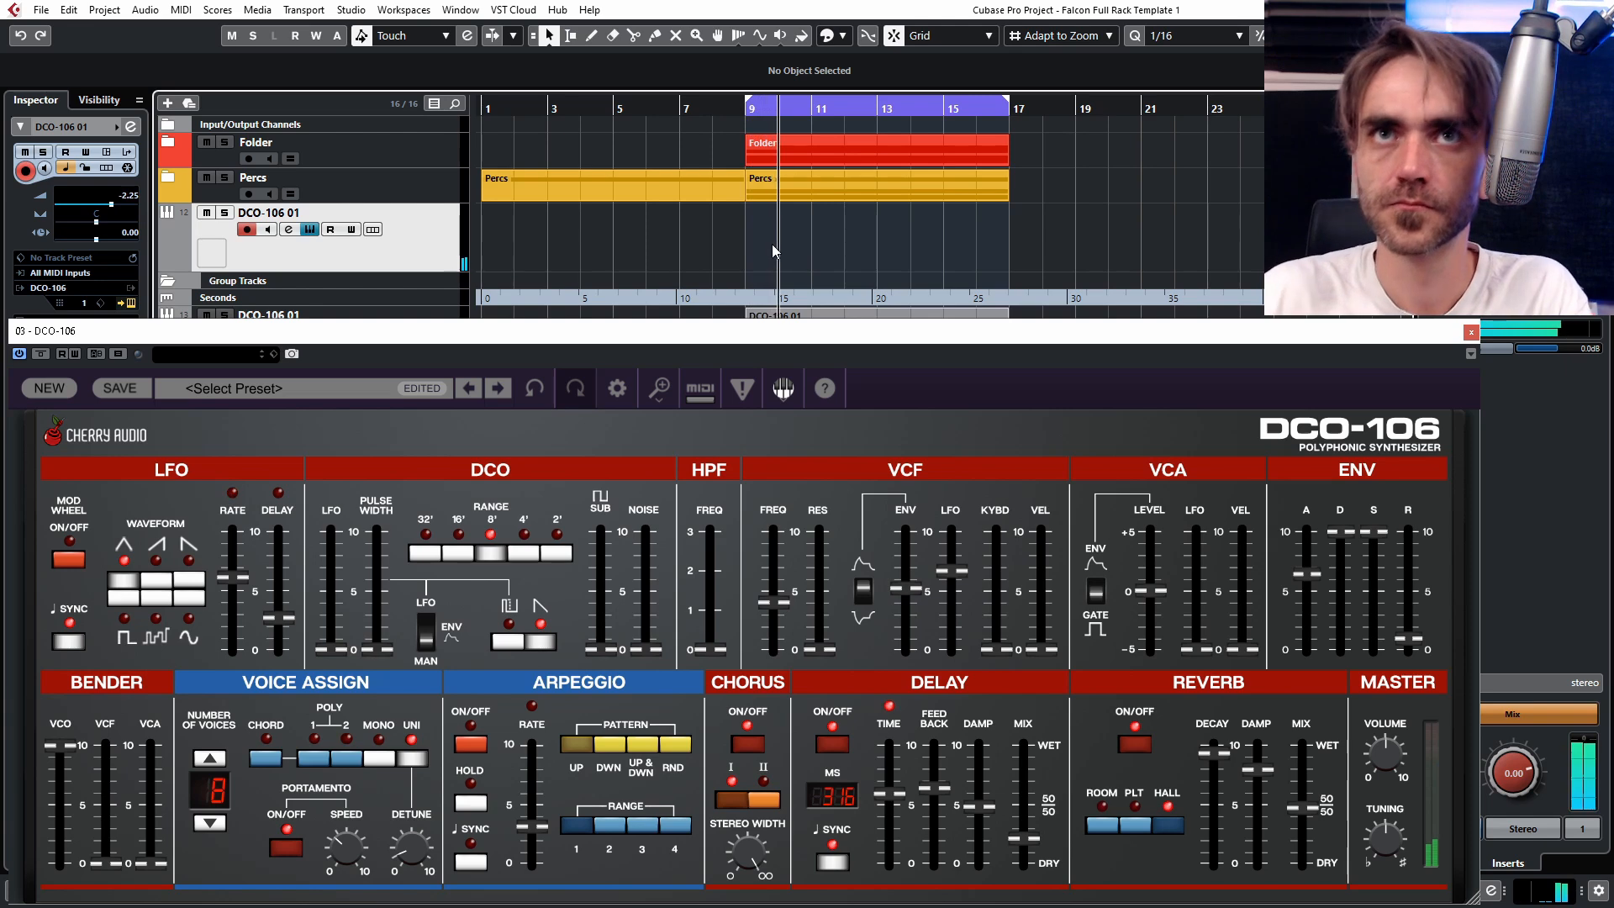
pyautogui.click(1471, 334)
pyautogui.click(51, 502)
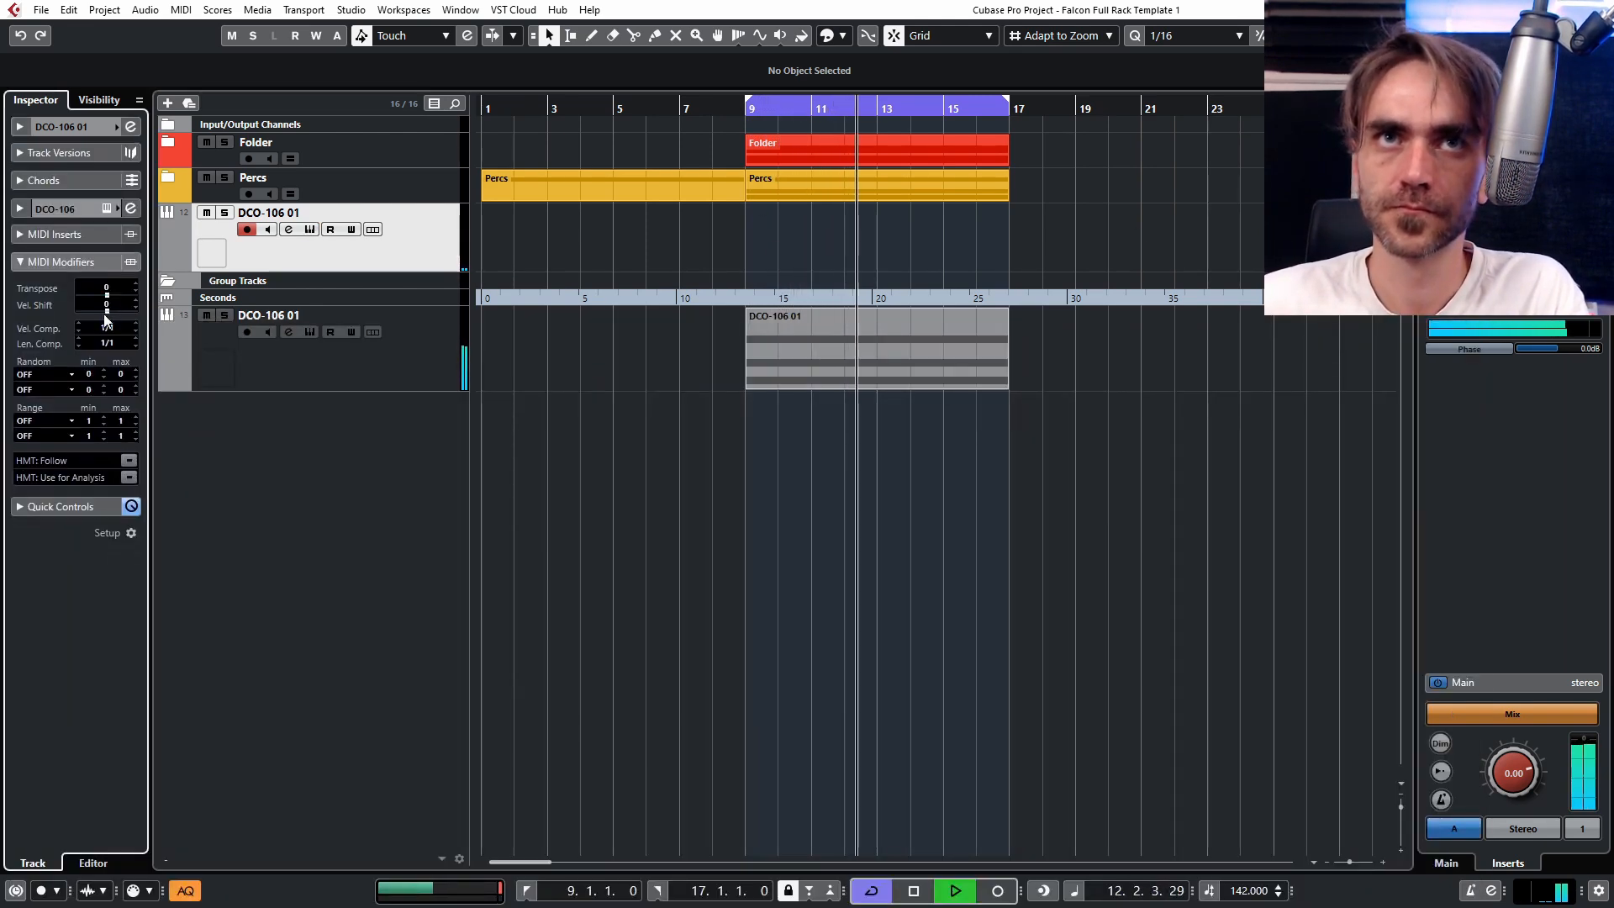
pyautogui.scroll(-6, 116, 288)
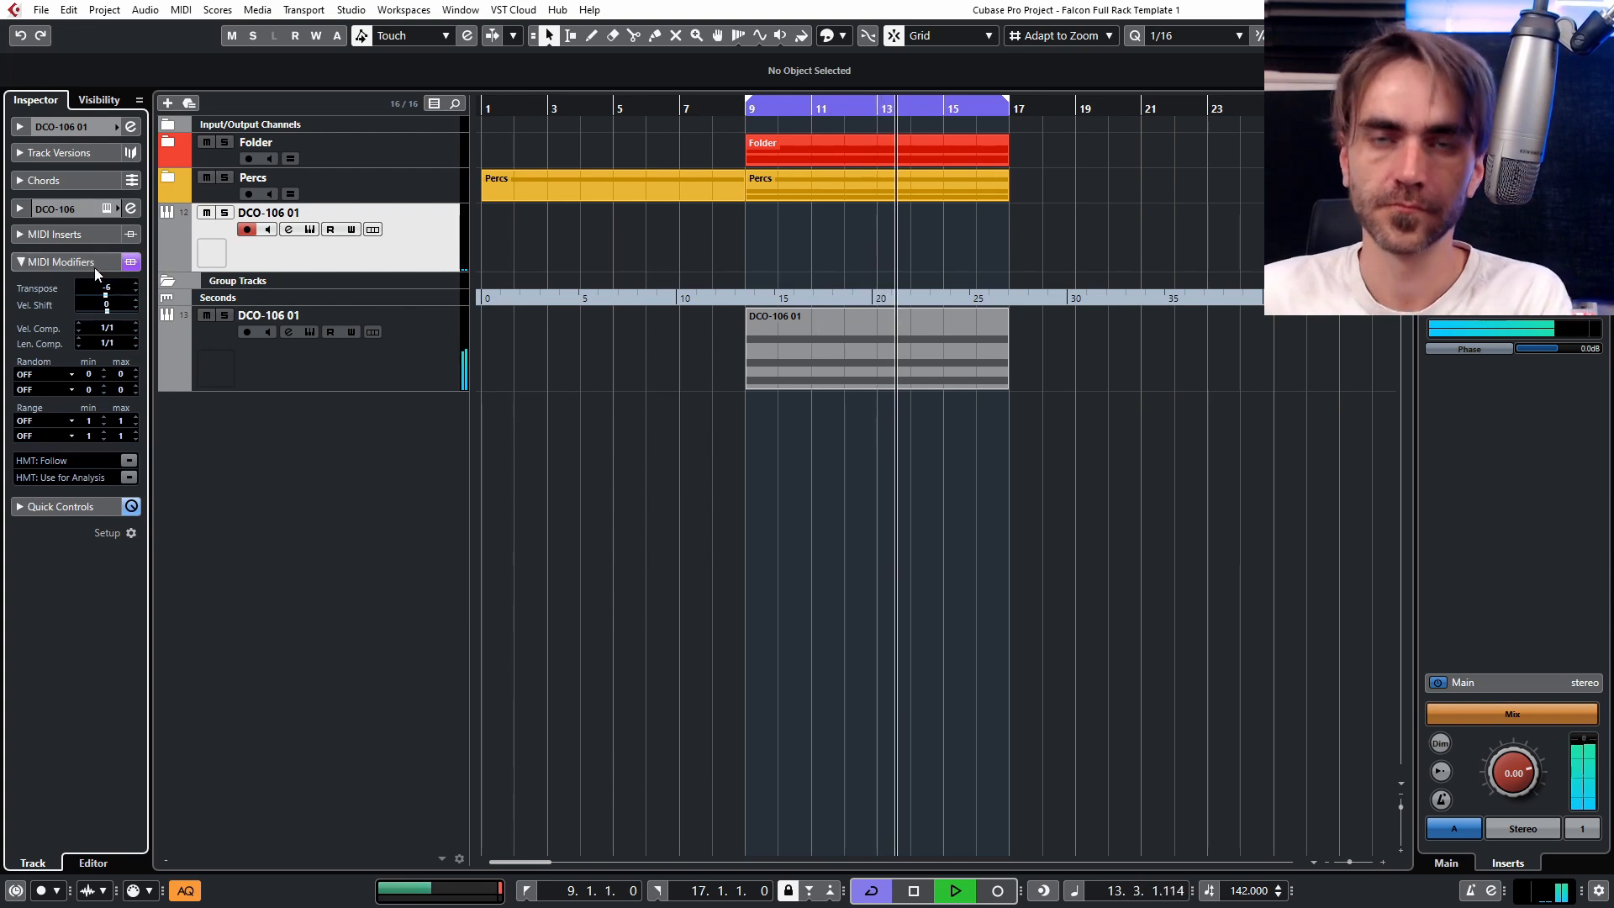
pyautogui.click(22, 266)
pyautogui.click(21, 127)
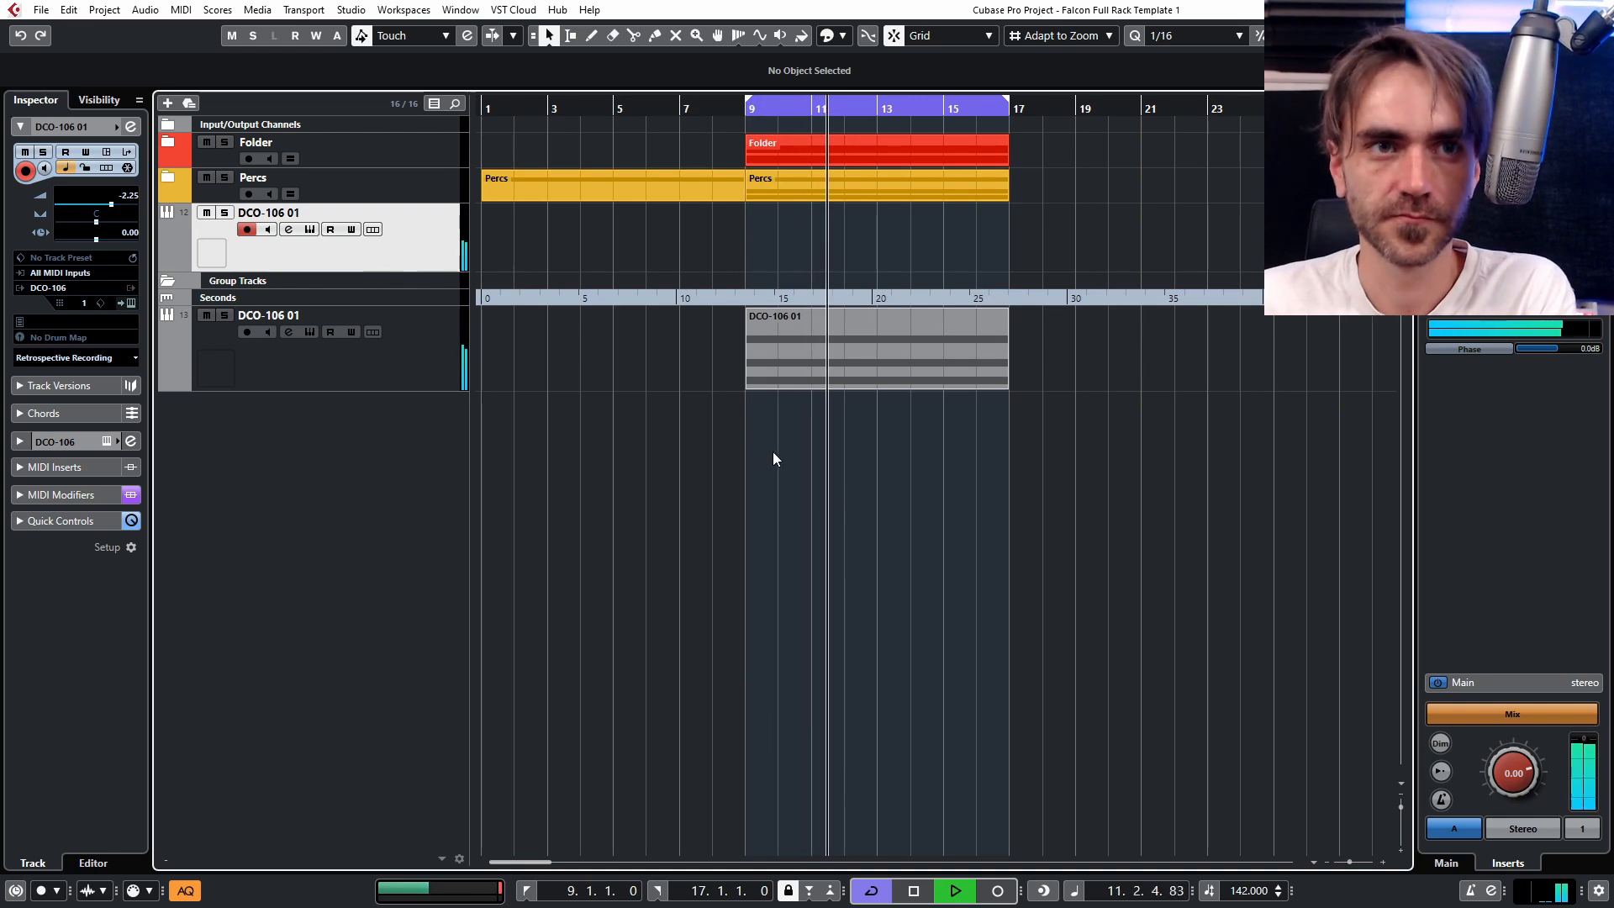
# Record a MIDI part on the new DCO-106 01 track and check its notes in the key editor.
pyautogui.press('KP_Multiply')
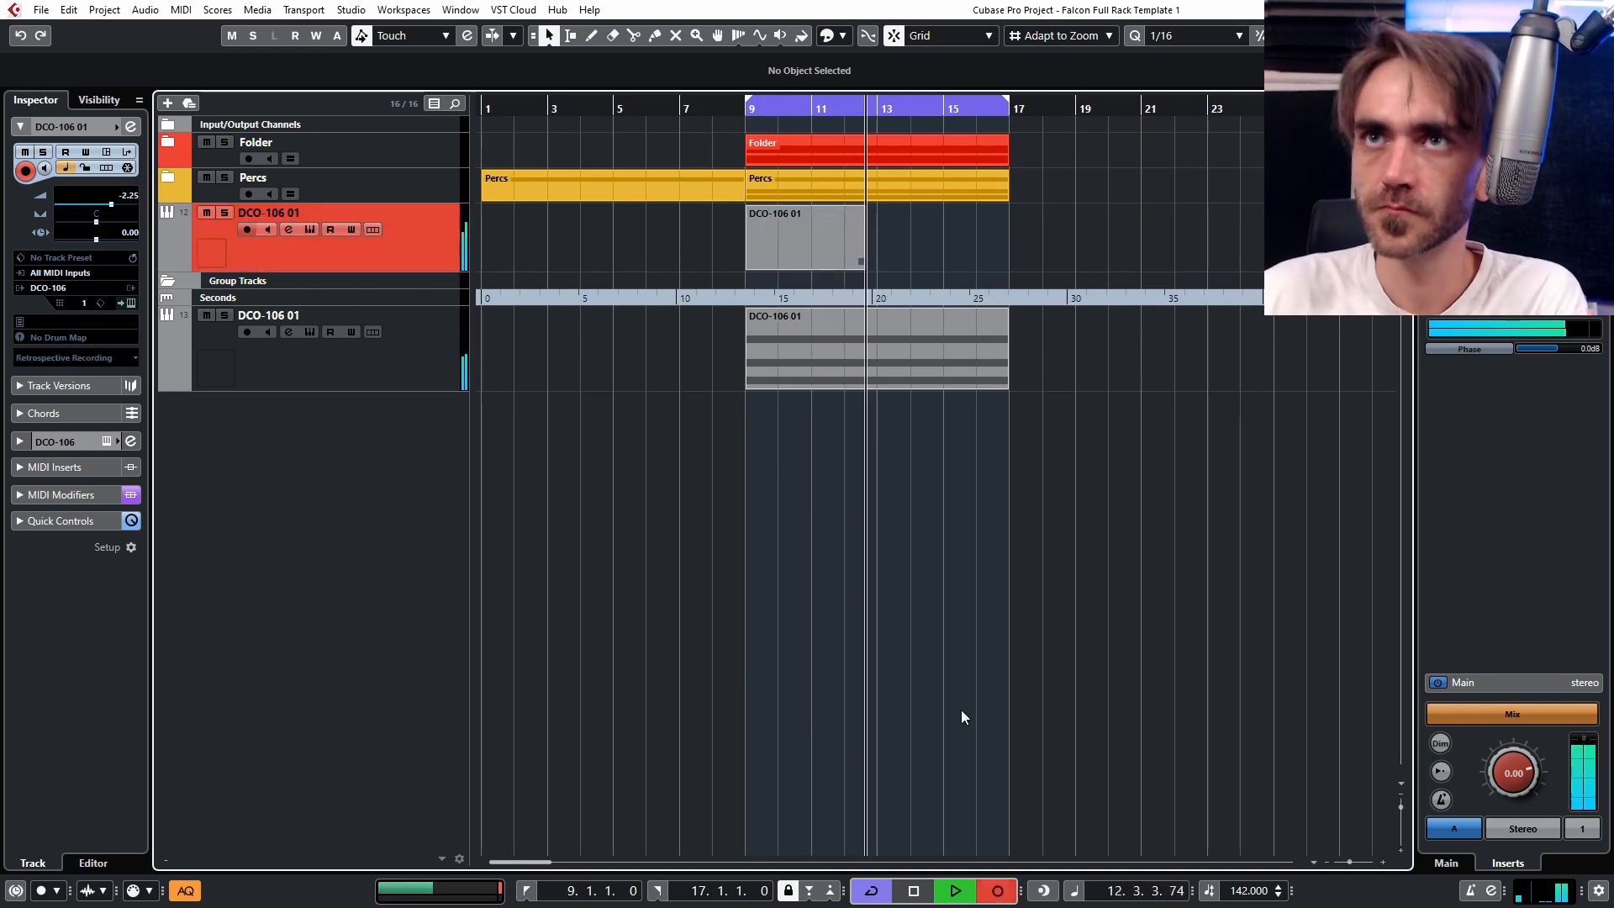
pyautogui.click(1000, 892)
pyautogui.doubleClick(886, 245)
pyautogui.moveTo(731, 409); pyautogui.dragTo(532, 608)
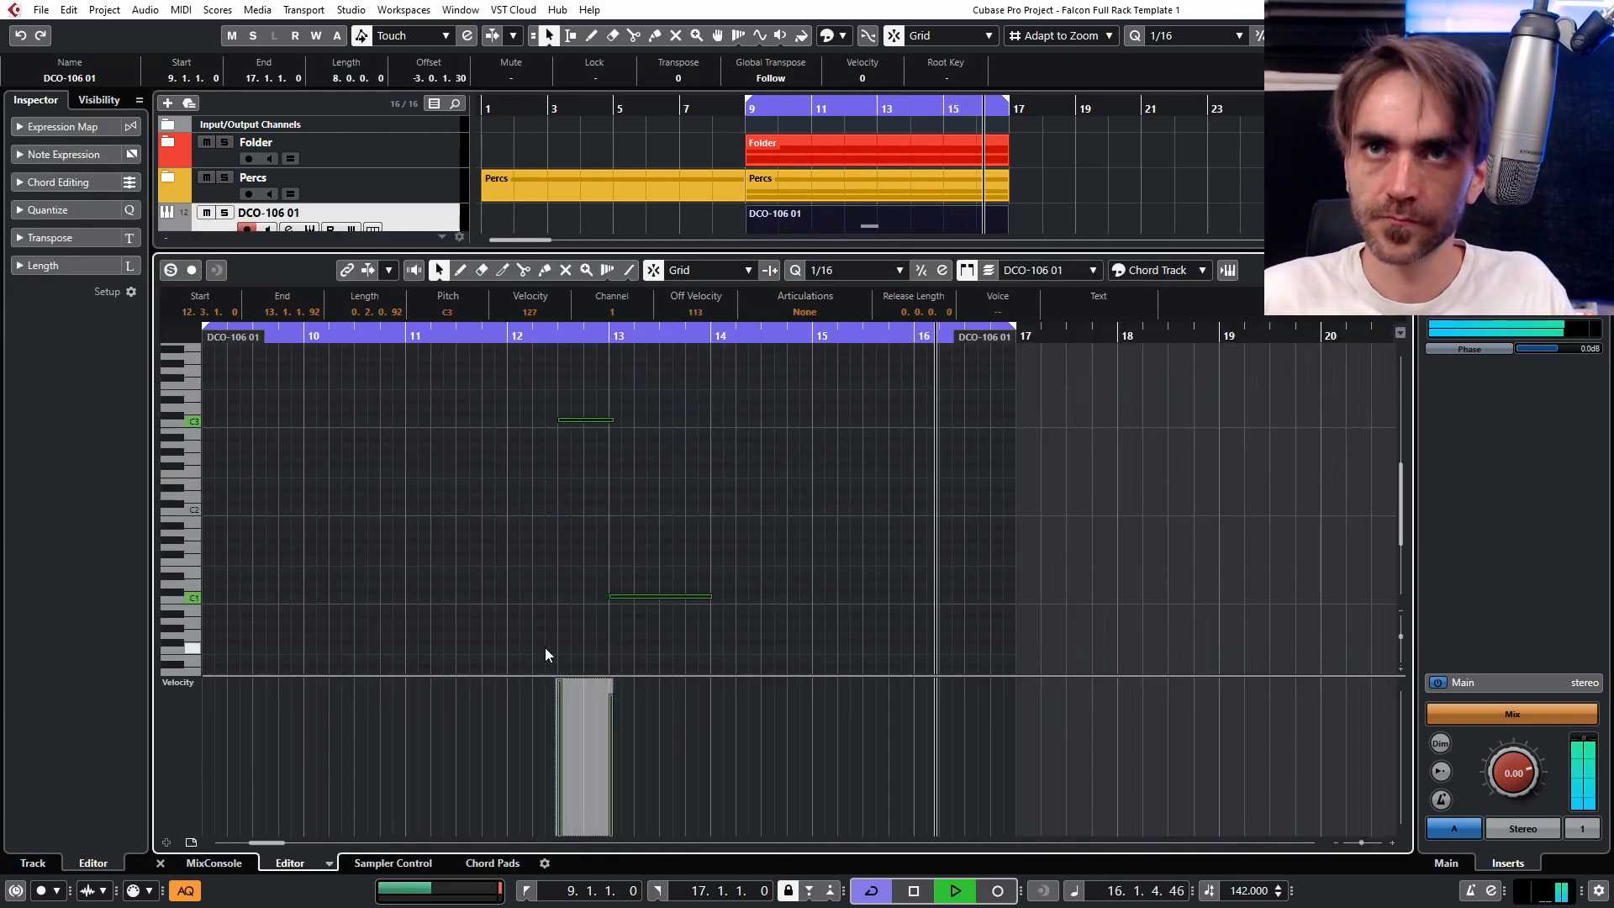
pyautogui.press('Return')
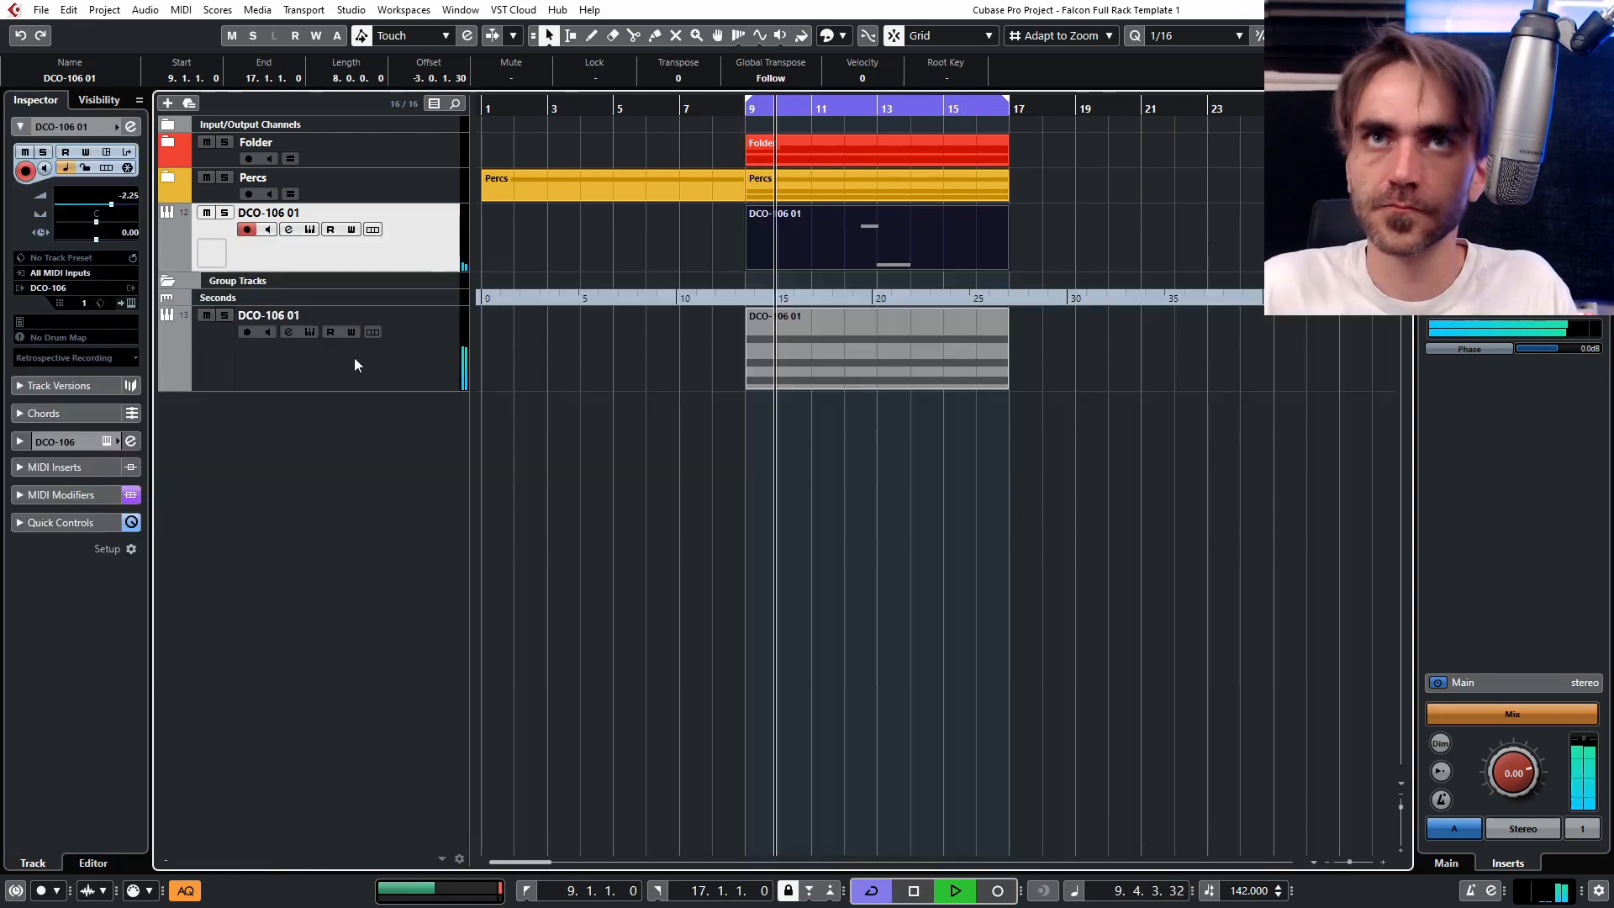
# Adjust the new DCO-106 01 track's channel EQ and raise its volume to 2.17 dB.
pyautogui.click(288, 229)
pyautogui.click(540, 663)
pyautogui.moveTo(479, 519); pyautogui.dragTo(530, 519)
pyautogui.click(448, 700)
pyautogui.moveTo(383, 588); pyautogui.dragTo(462, 590)
pyautogui.scroll(5, 1047, 526)
pyautogui.click(1107, 318)
pyautogui.click(874, 471)
pyautogui.scroll(3, 874, 470)
pyautogui.scroll(-2, 939, 275)
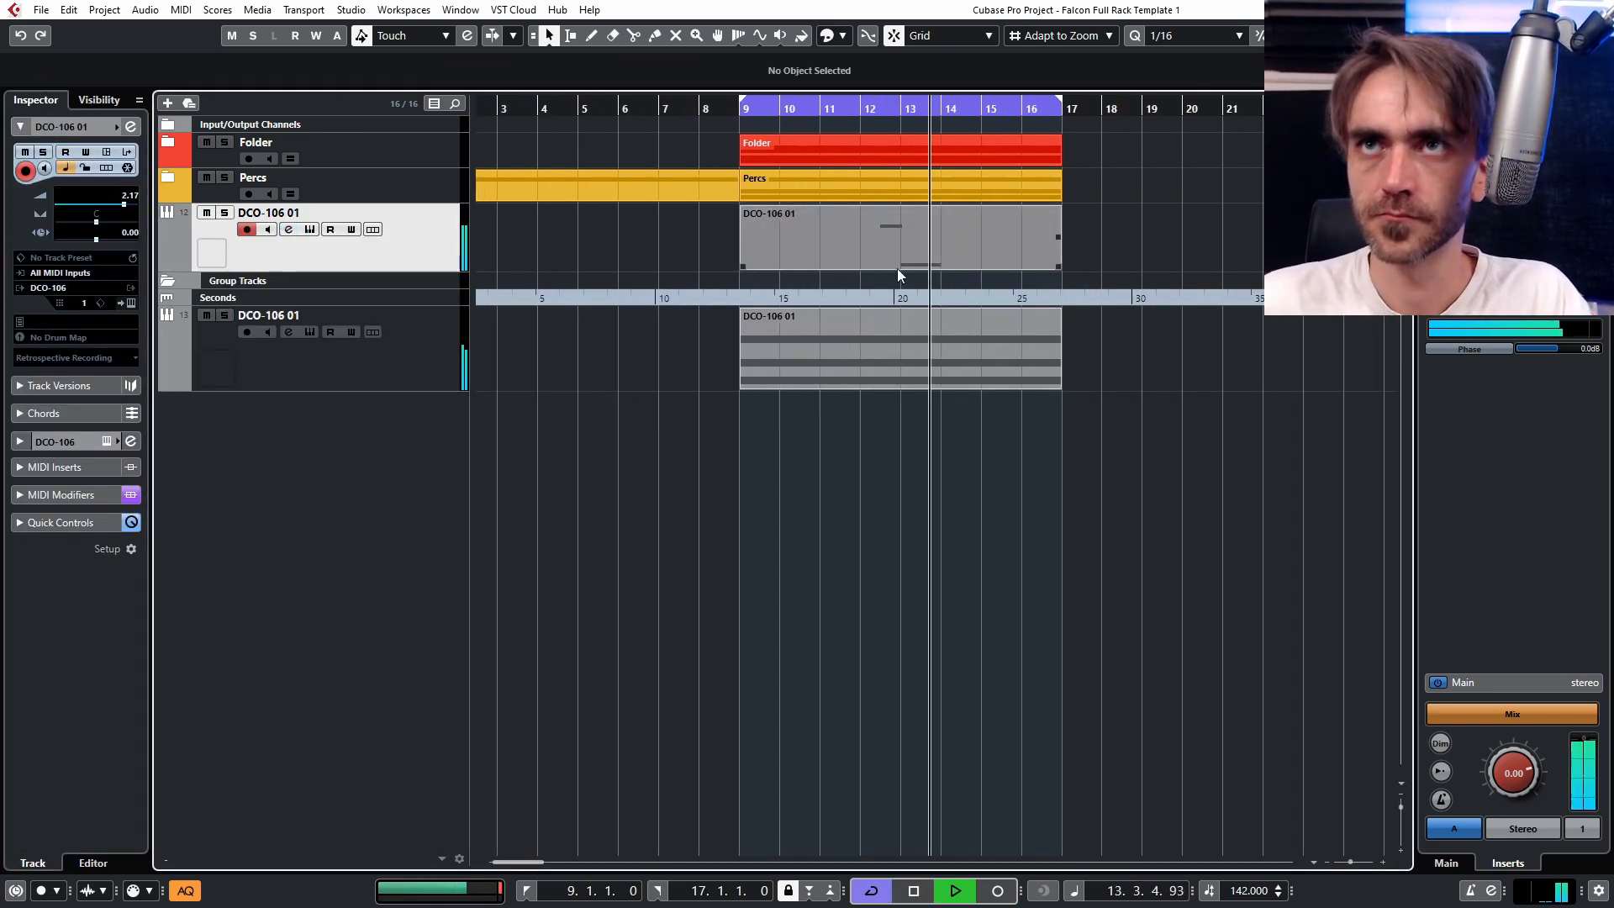
pyautogui.click(129, 127)
pyautogui.click(1107, 318)
# Open the recorded MIDI part and add a C1 note at 9.1.1.0 with a length of three beats.
pyautogui.doubleClick(759, 246)
pyautogui.doubleClick(386, 597)
pyautogui.press('space')
pyautogui.press('space')
pyautogui.press('space')
pyautogui.press('space')
pyautogui.moveTo(390, 597); pyautogui.dragTo(492, 597)
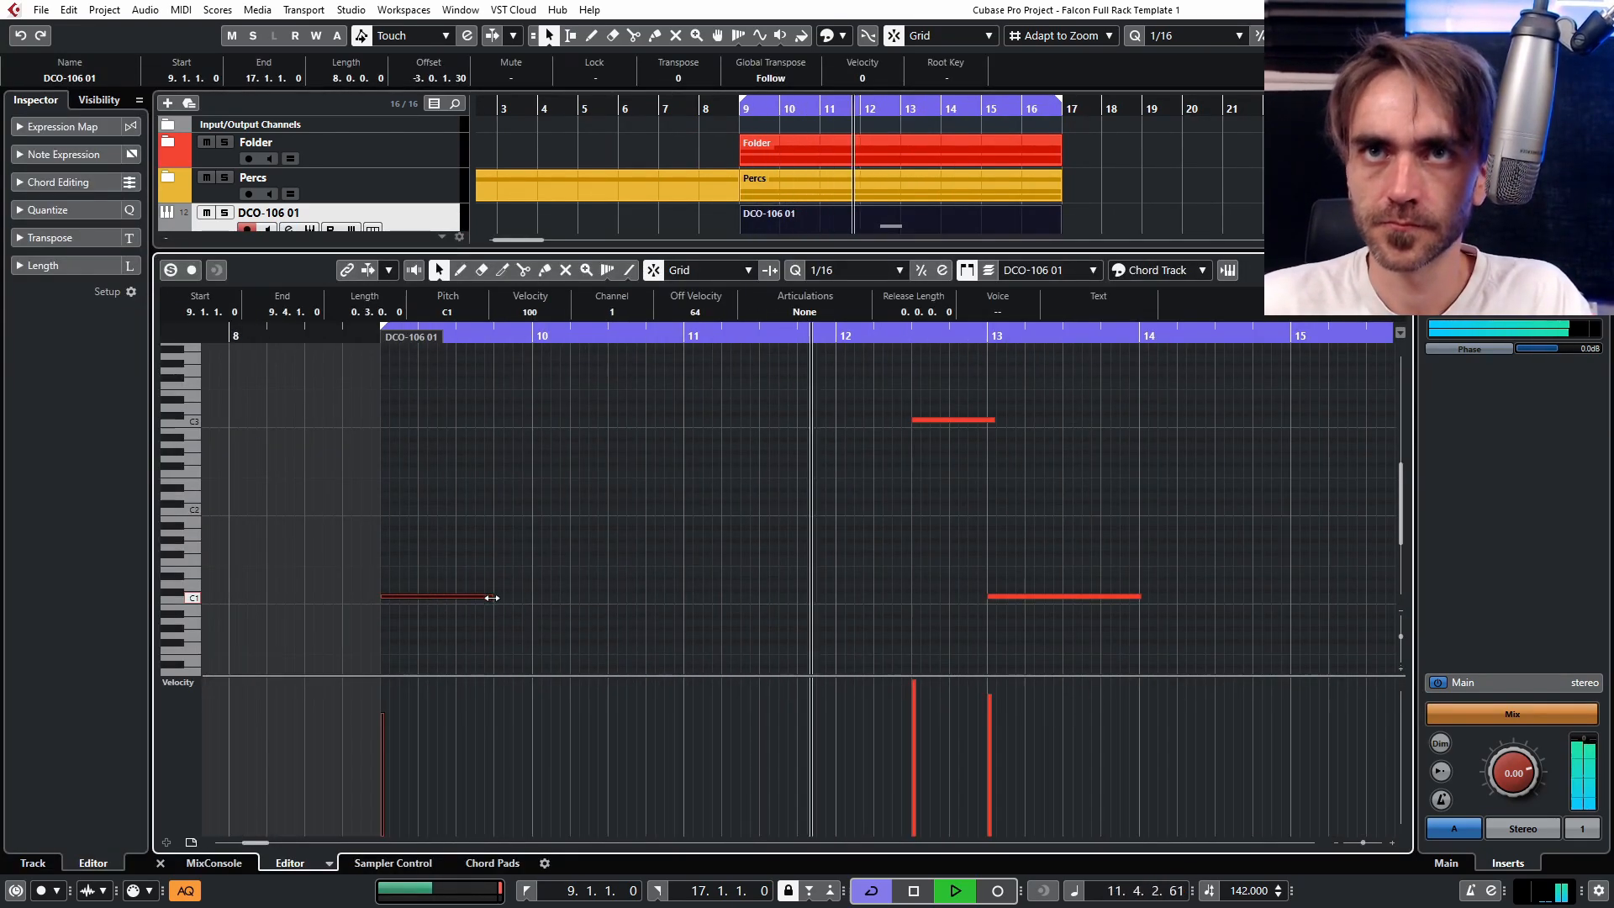
# During playback, add a C2 note at bar 16 and a two-beat C1 note at 16.3.1.0 in the DCO-106 01 part.
pyautogui.click(886, 522)
pyautogui.scroll(-3, 886, 523)
pyautogui.click(671, 733)
pyautogui.press('space')
pyautogui.press('space')
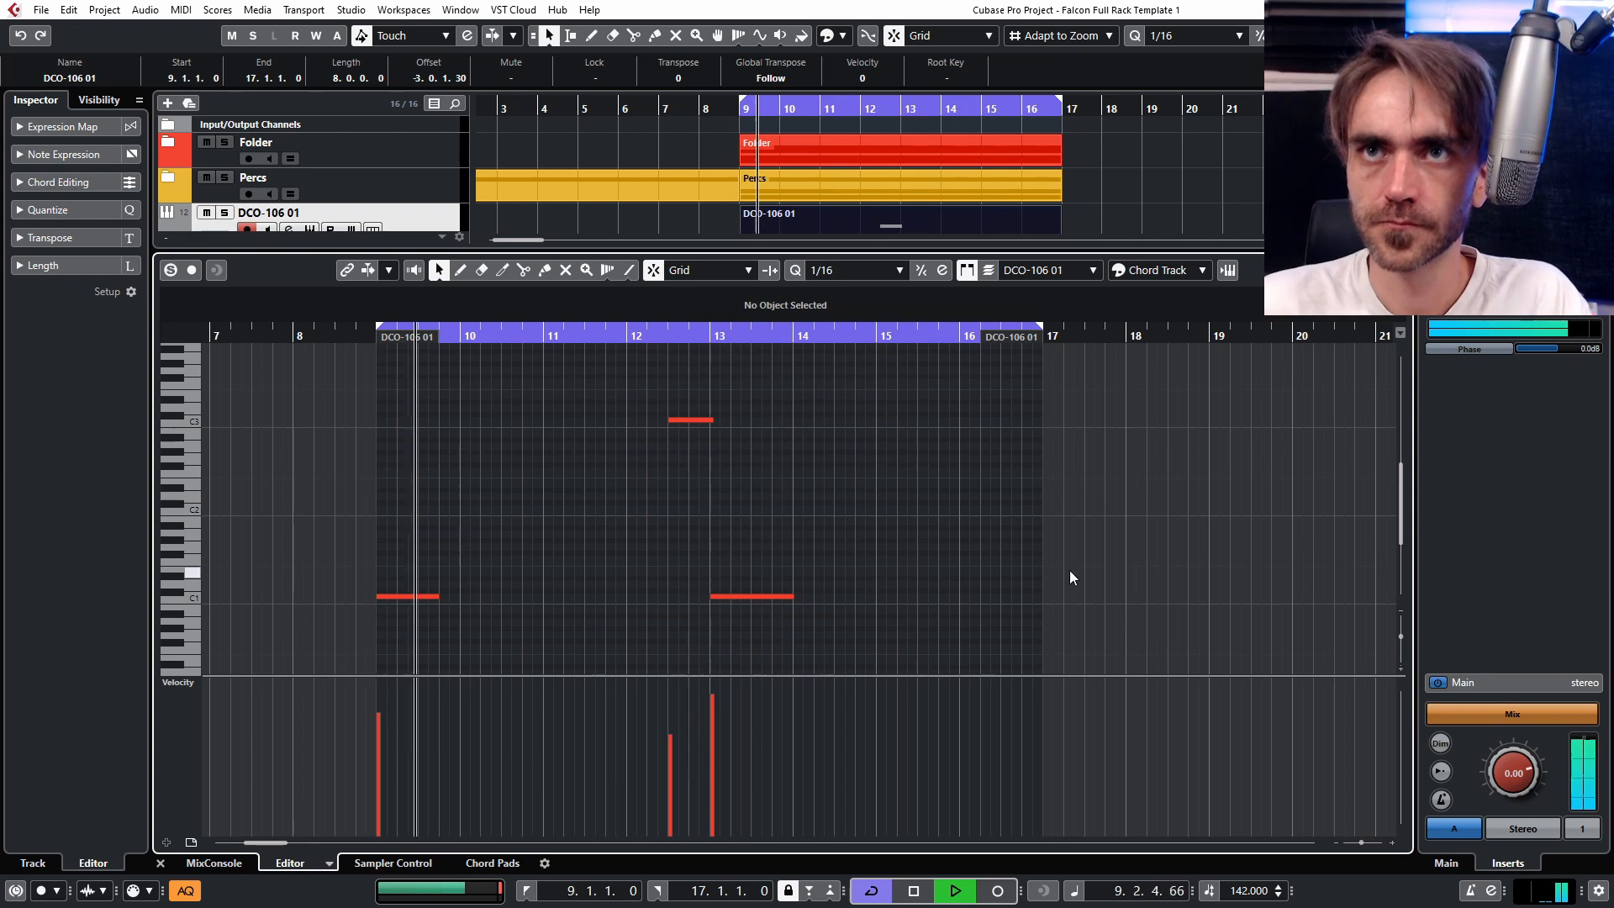
pyautogui.scroll(2, 977, 514)
pyautogui.doubleClick(958, 507)
pyautogui.moveTo(958, 508); pyautogui.dragTo(1042, 509)
pyautogui.doubleClick(1015, 598)
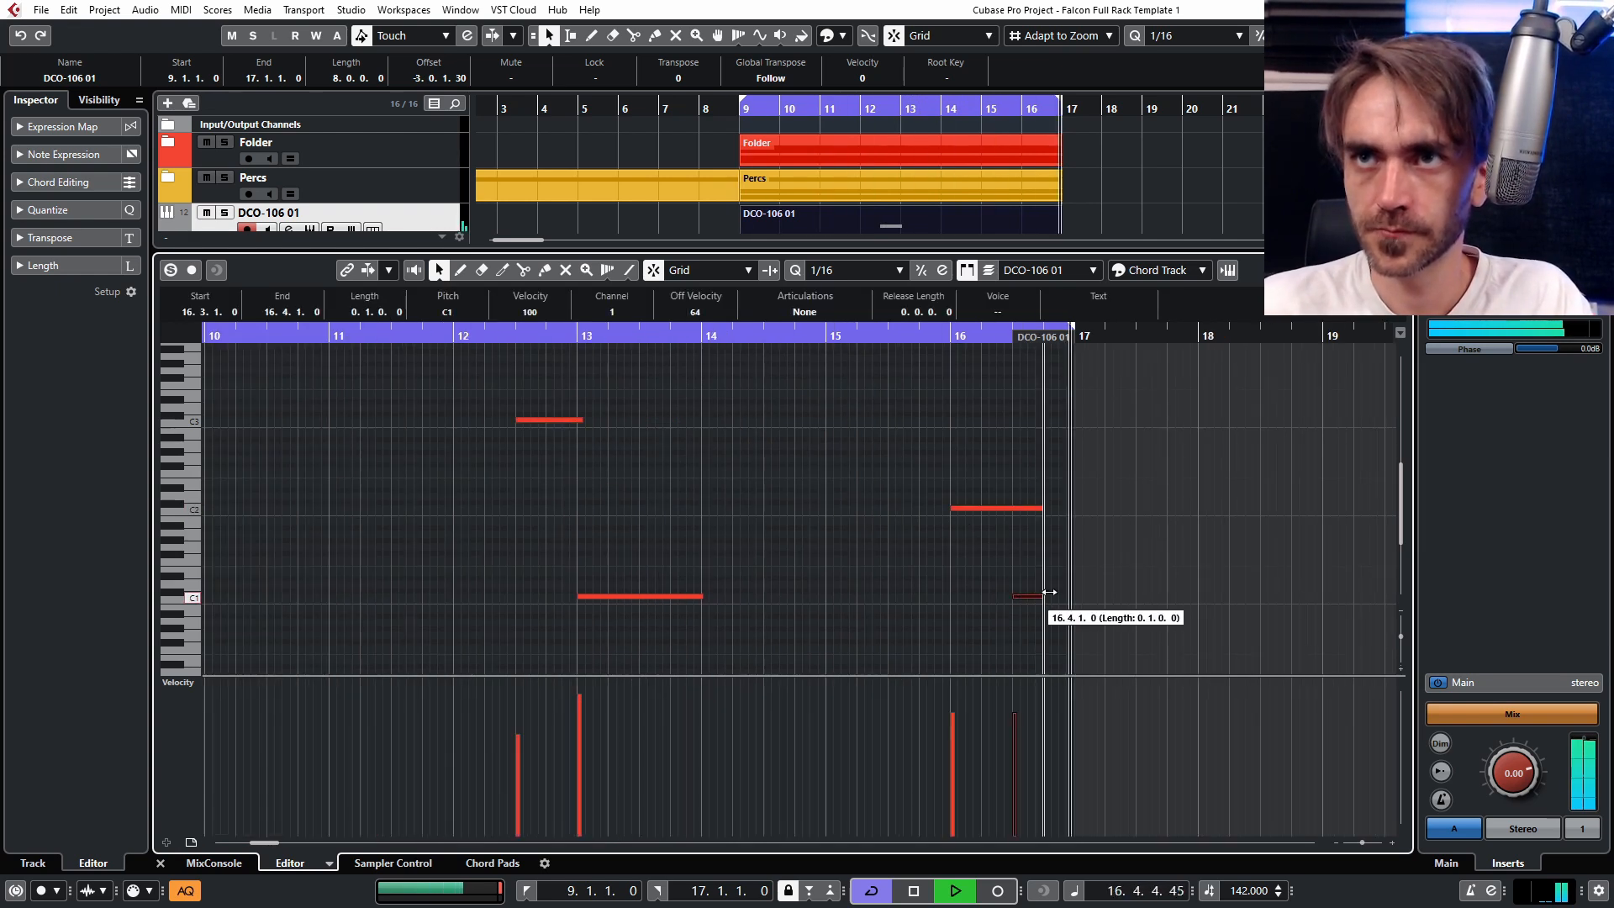
pyautogui.moveTo(1021, 596); pyautogui.dragTo(1075, 596)
pyautogui.scroll(-2, 1133, 538)
pyautogui.scroll(1, 1126, 508)
pyautogui.click(1130, 538)
# Raise the 16.3.1.0 note by two octaves and a semitone, delete the C2 note at bar 16, and close the key editor.
pyautogui.click(1101, 596)
pyautogui.hotkey('shift', 'Up')
pyautogui.hotkey('shift', 'Up')
pyautogui.click(1089, 508)
pyautogui.press('Delete')
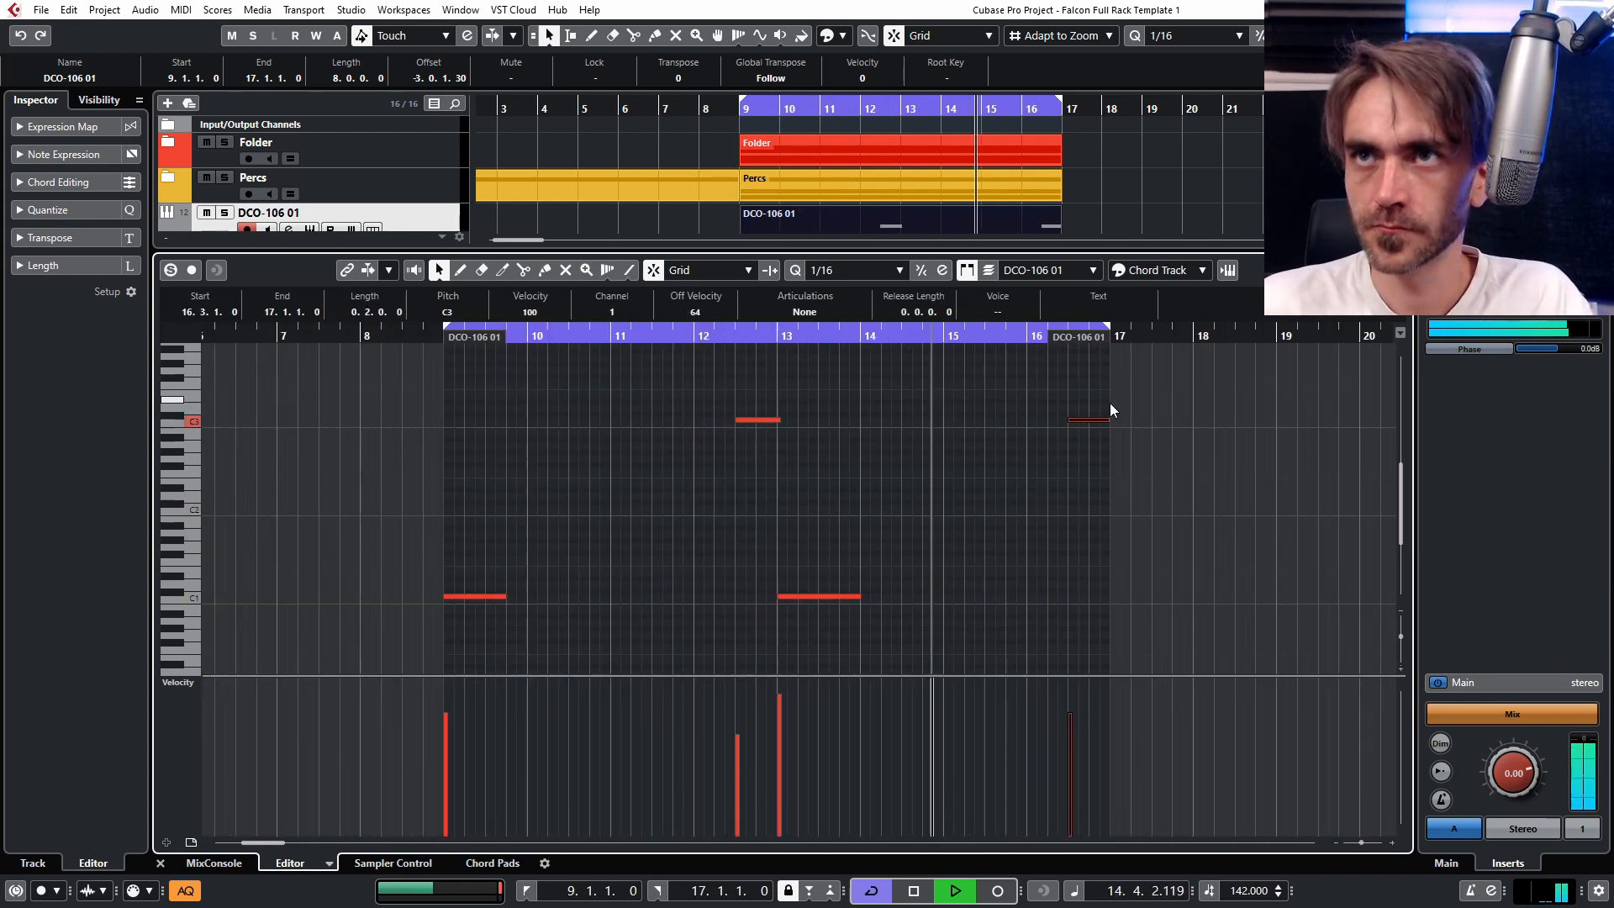
pyautogui.press('Up')
pyautogui.click(370, 761)
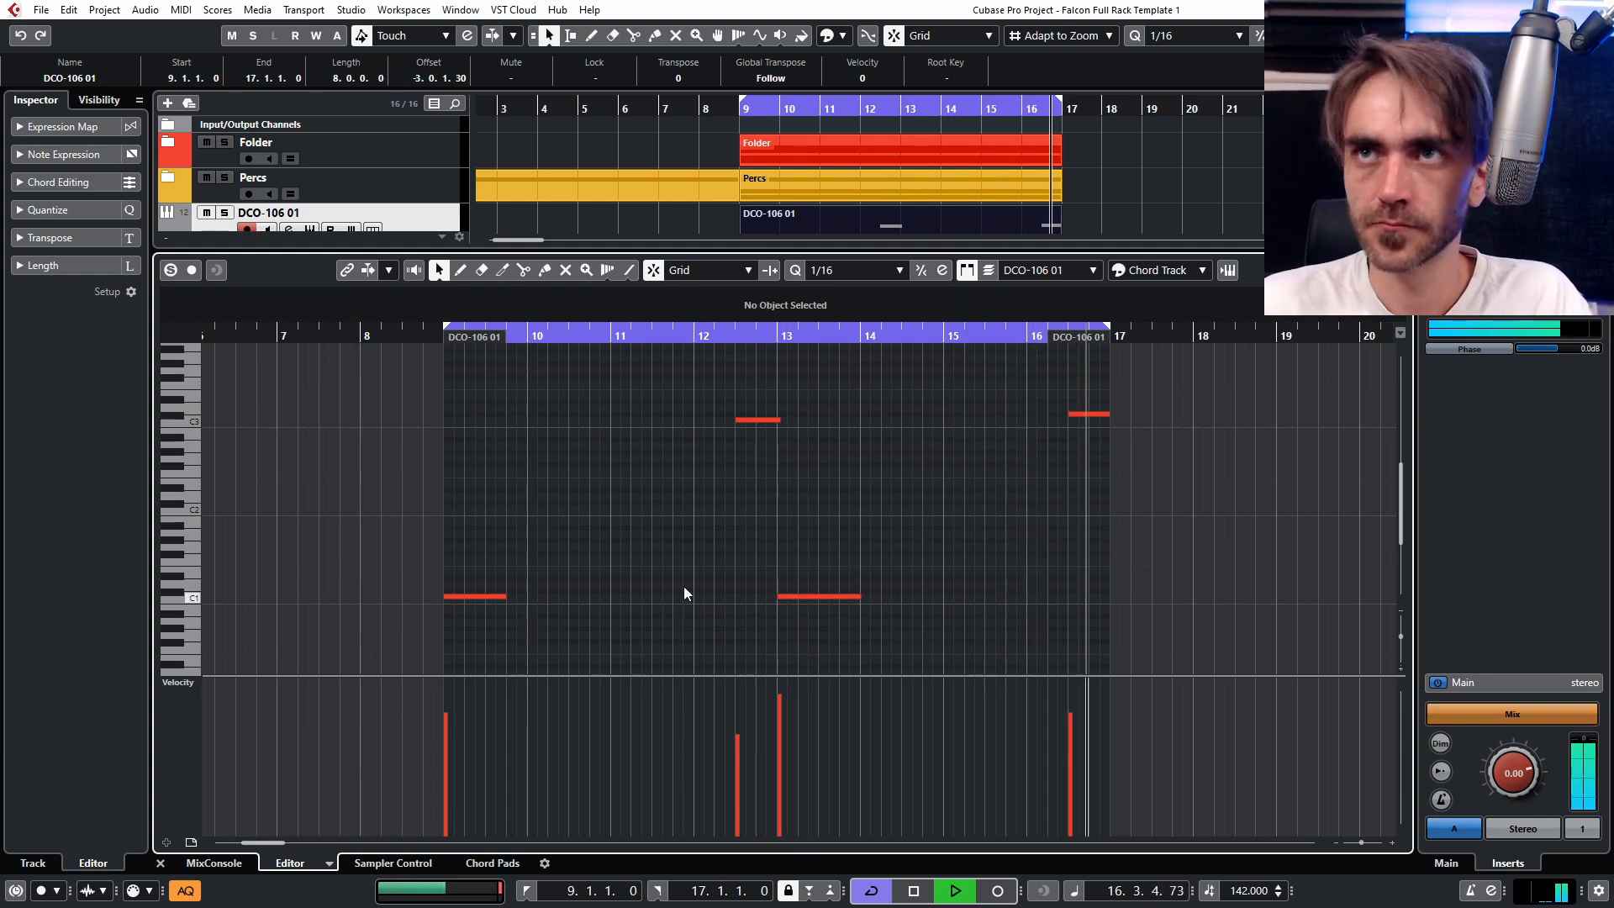
pyautogui.click(160, 863)
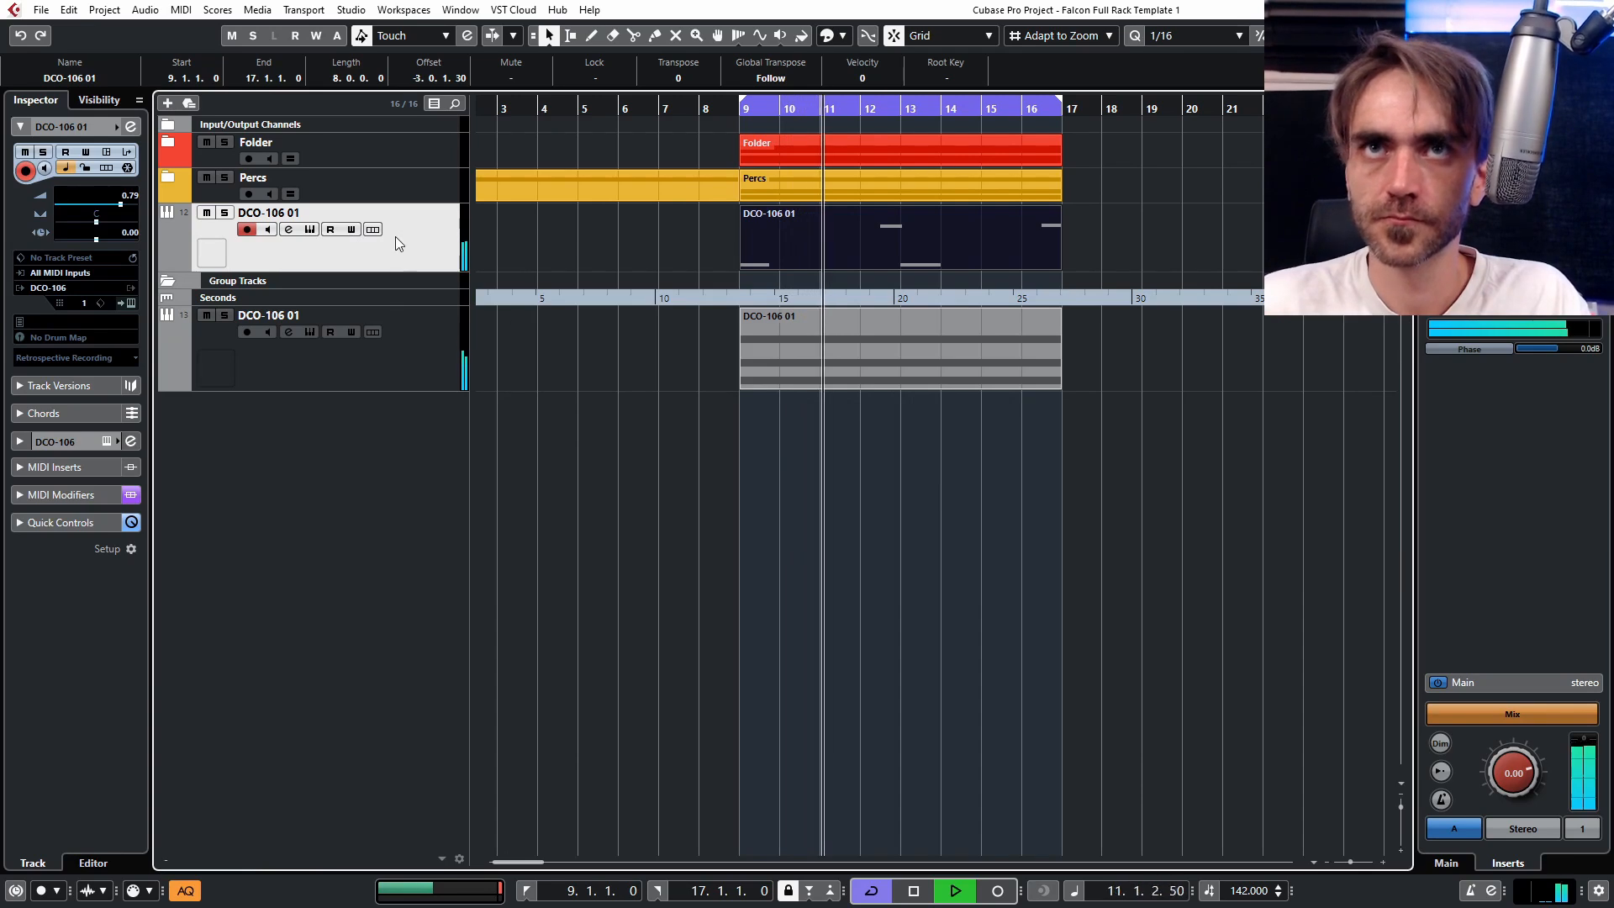
# Open the selected track's DCO-106, raise the high-pass filter frequency to about 1.3 on its scale, and close the synth.
pyautogui.click(130, 303)
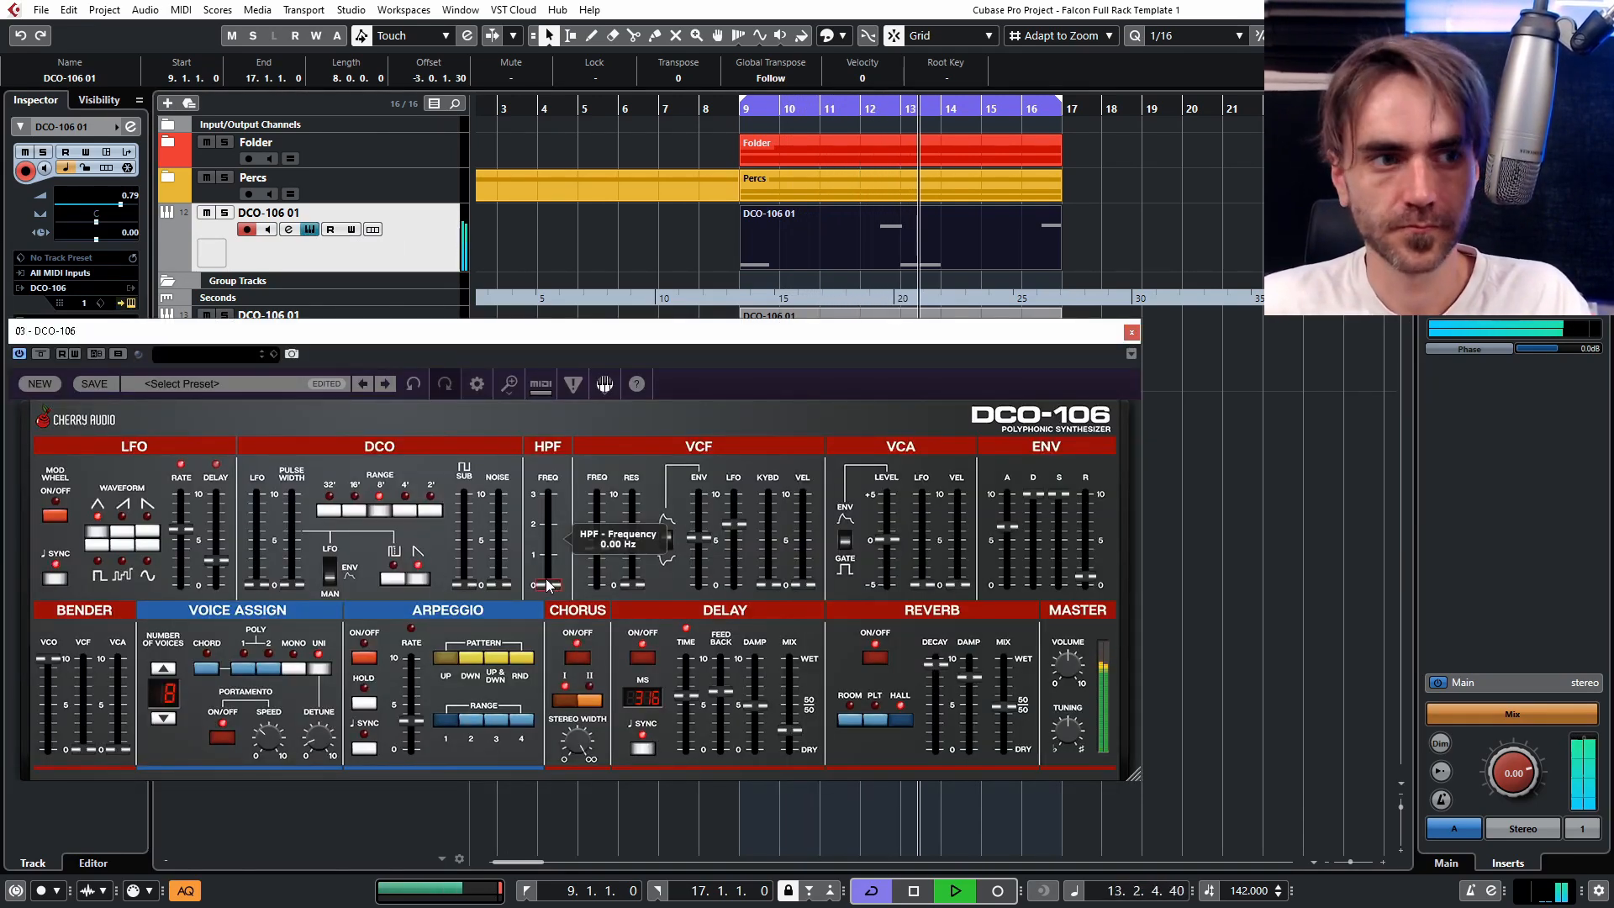
pyautogui.moveTo(547, 586); pyautogui.dragTo(547, 555)
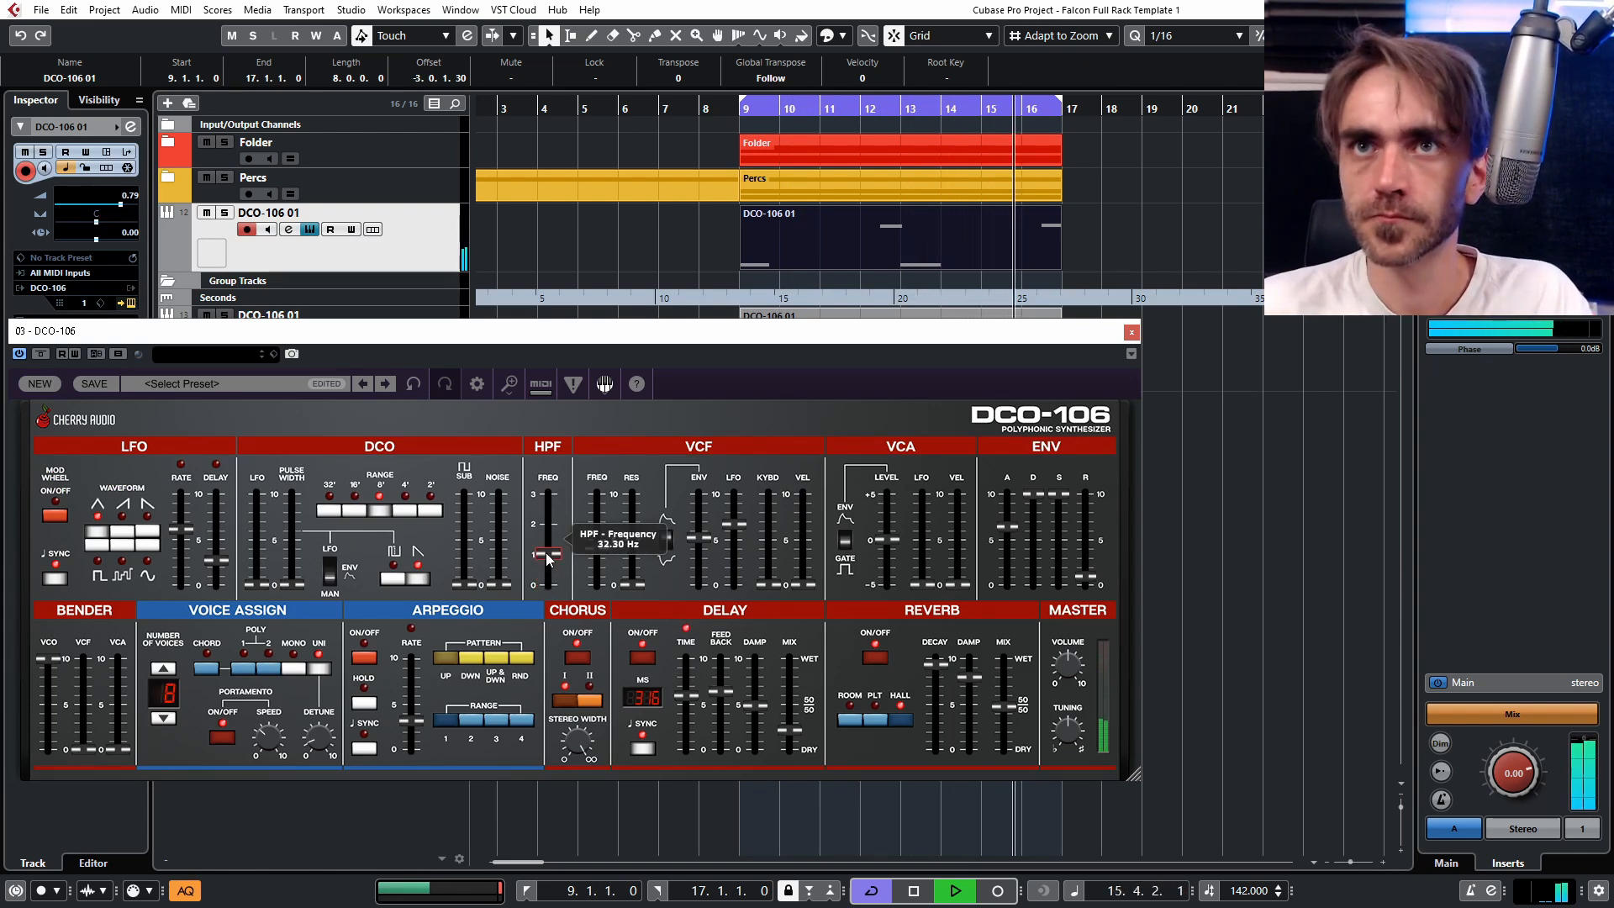
pyautogui.moveTo(547, 553); pyautogui.dragTo(543, 544)
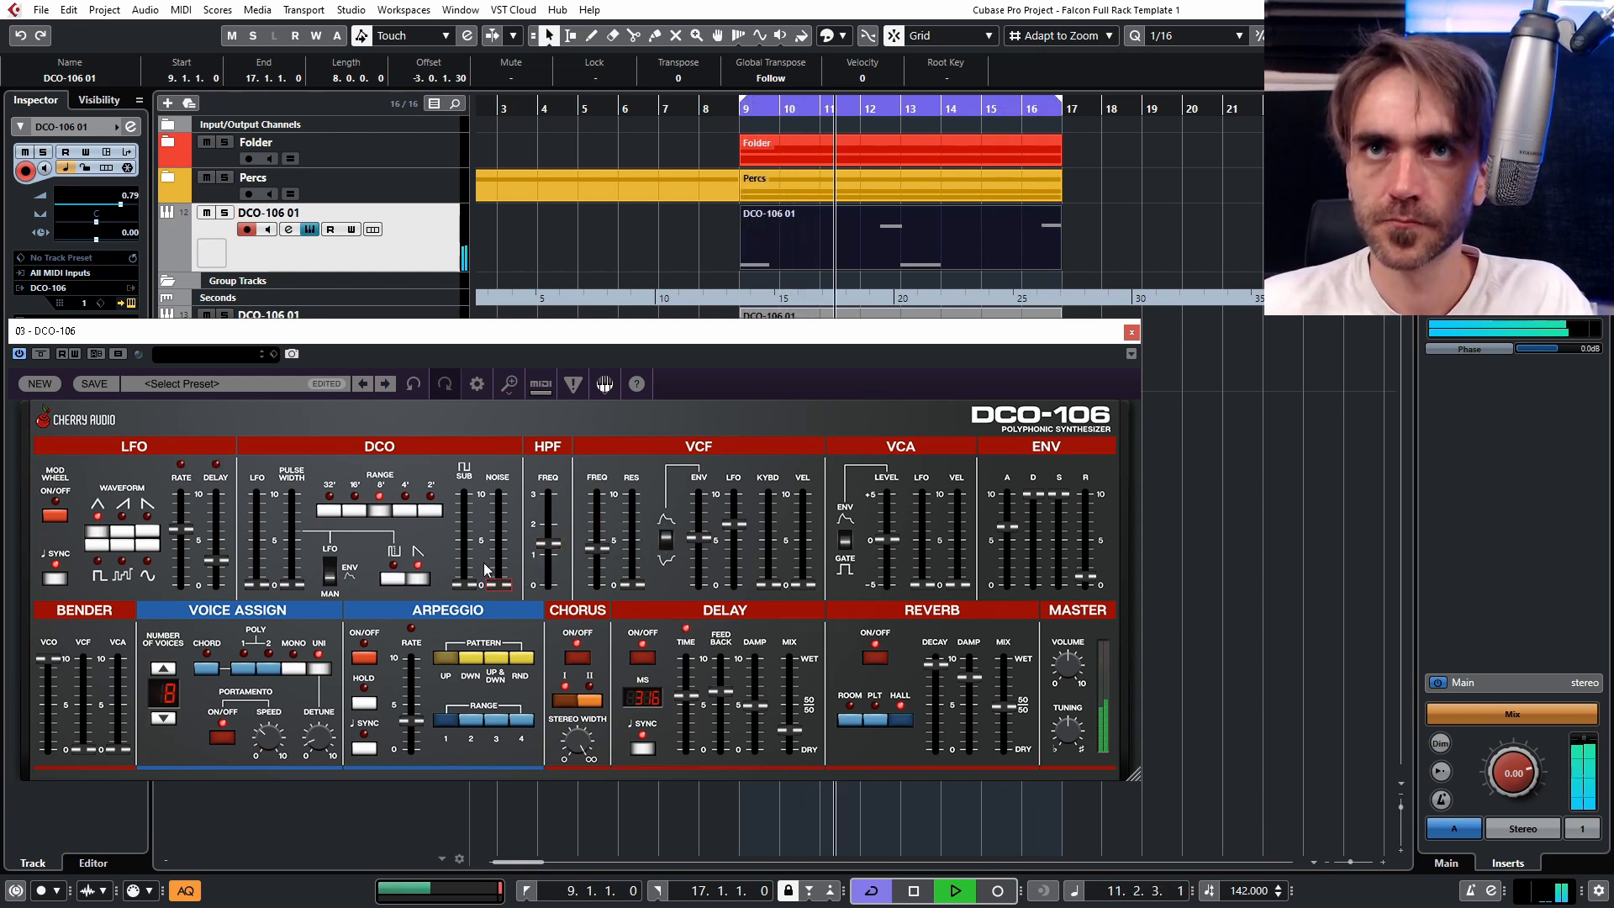
pyautogui.moveTo(464, 582); pyautogui.dragTo(458, 632)
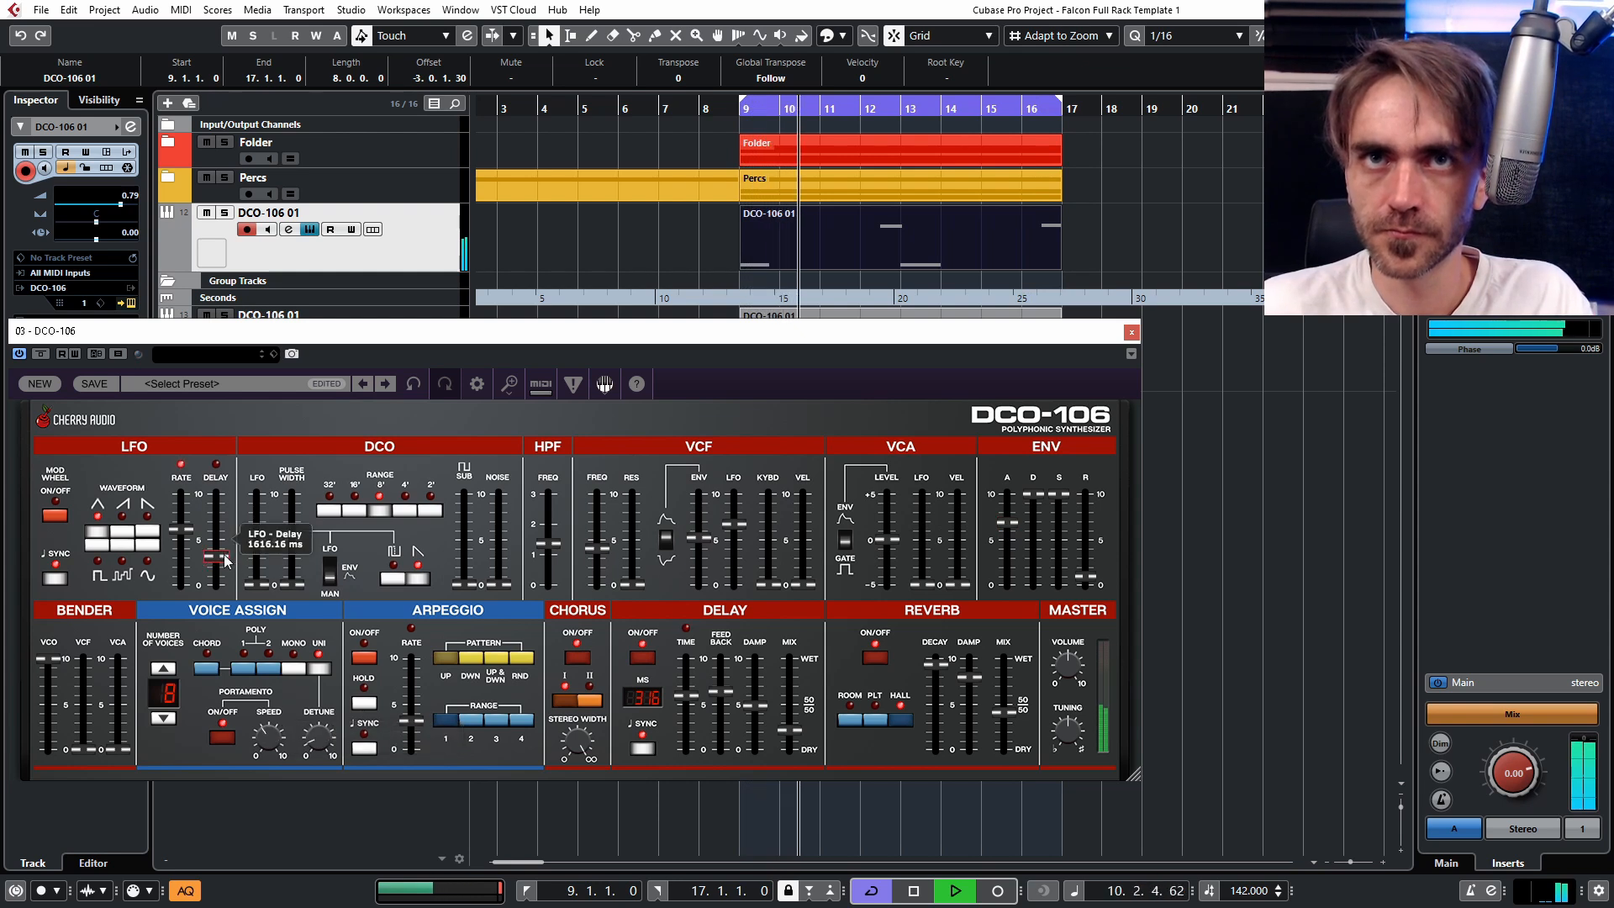
pyautogui.click(1191, 530)
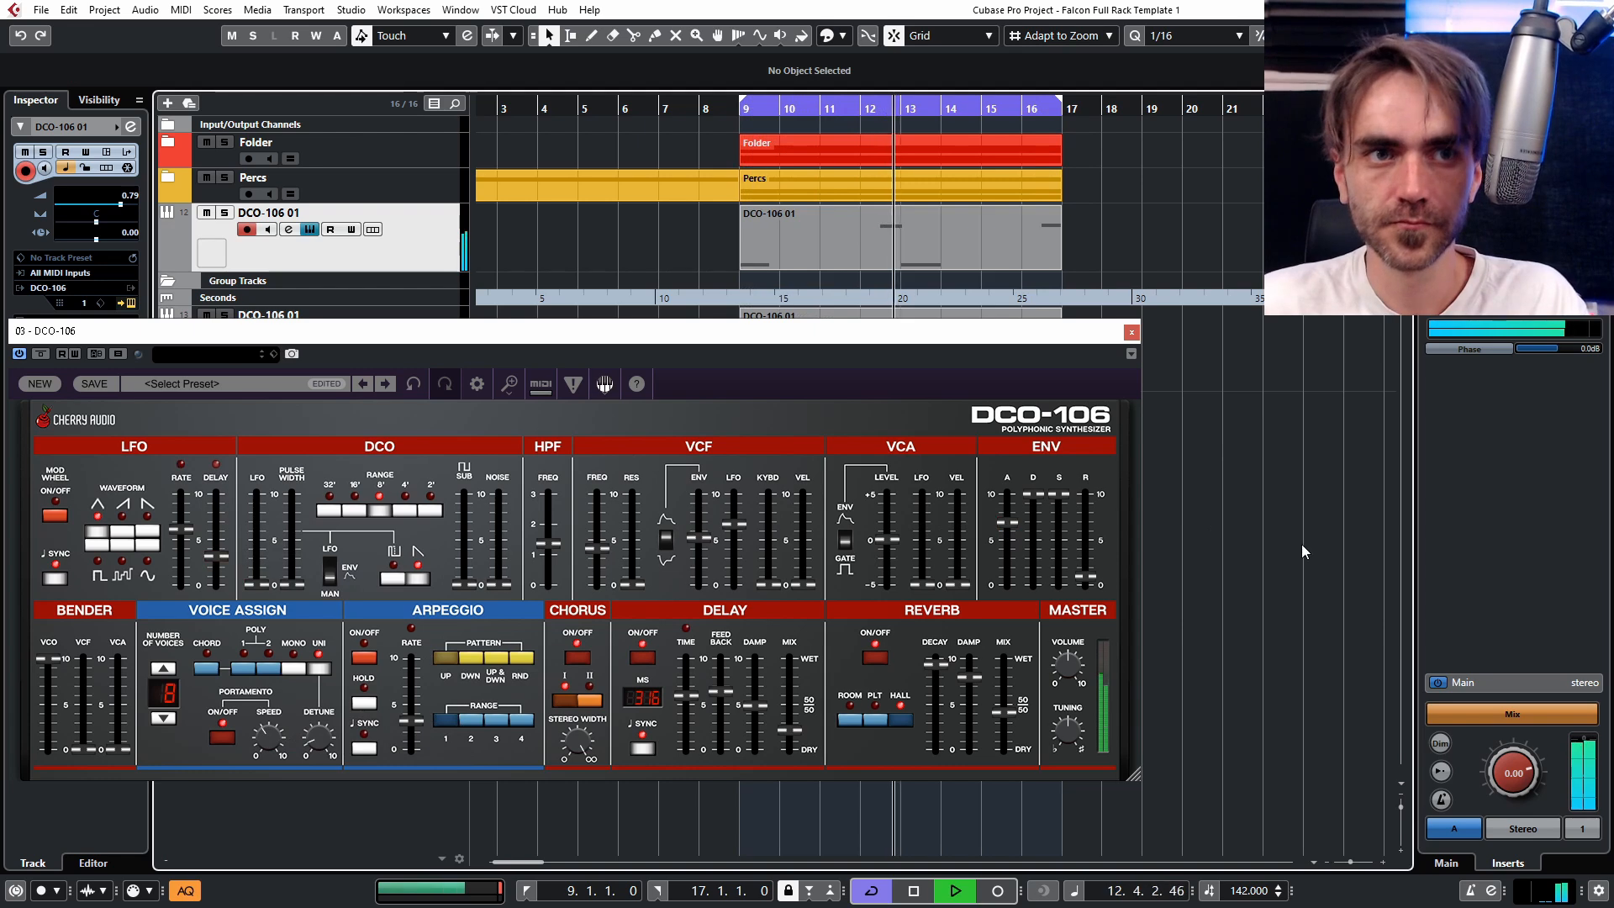
pyautogui.click(1131, 335)
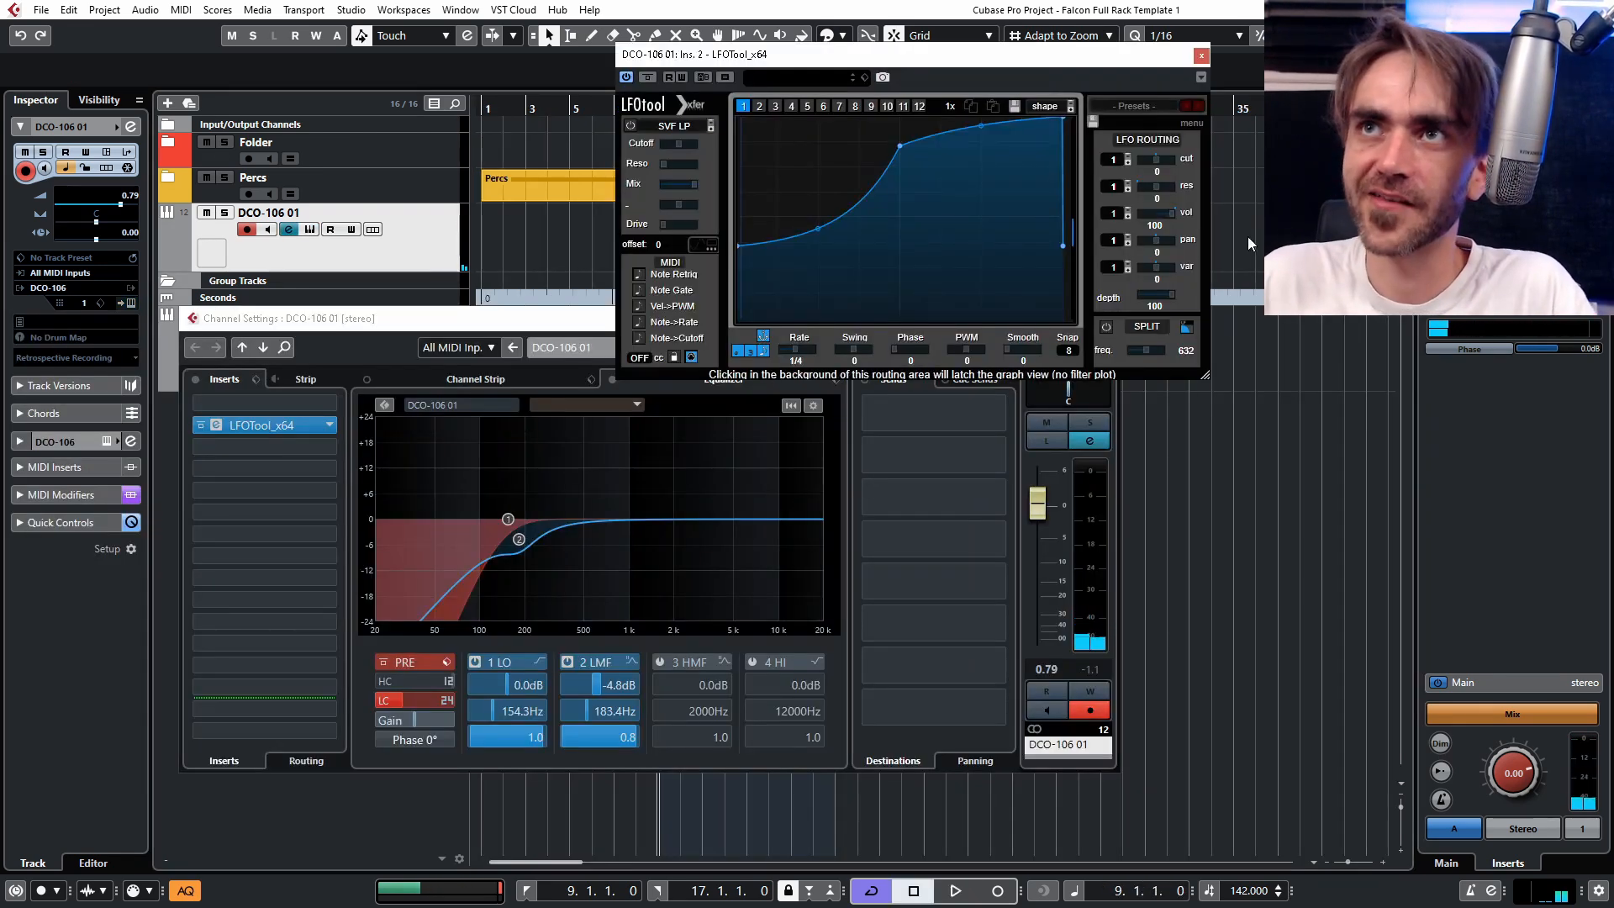
# Reshape the LFOTool curve to start at zero, rise in an arc to full level by mid-cycle, and drop at the end.
pyautogui.moveTo(738, 246); pyautogui.dragTo(738, 318)
pyautogui.moveTo(897, 150); pyautogui.dragTo(899, 120)
pyautogui.moveTo(815, 274)
pyautogui.mouseDown()
pyautogui.moveTo(815, 242)
pyautogui.moveTo(834, 252)
pyautogui.mouseUp()
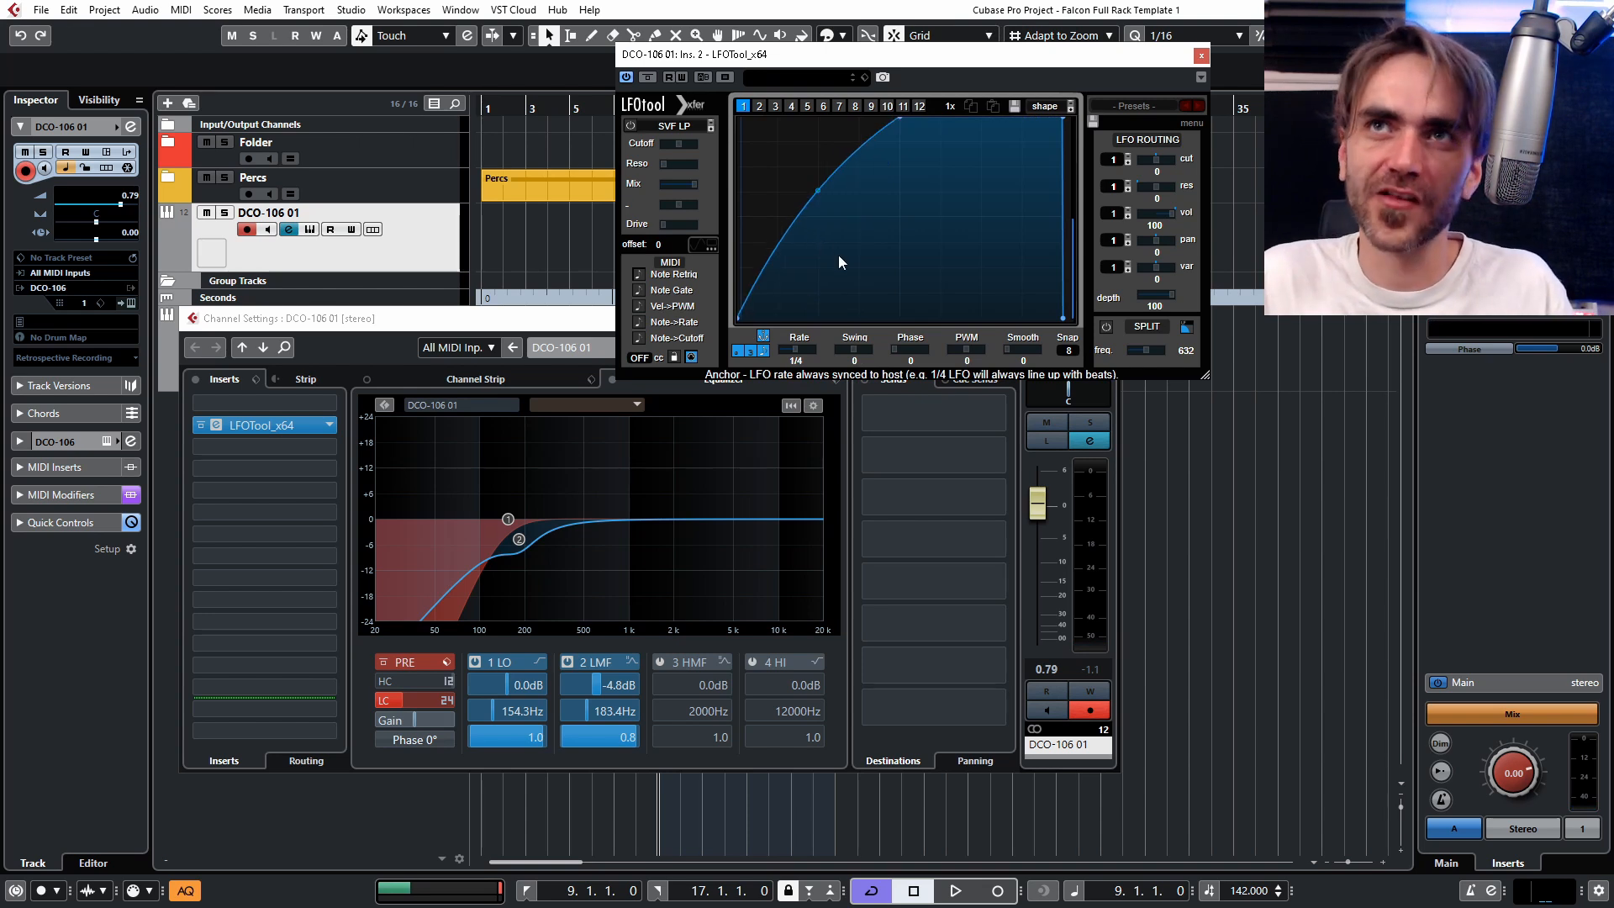
pyautogui.moveTo(1062, 120); pyautogui.dragTo(1058, 100)
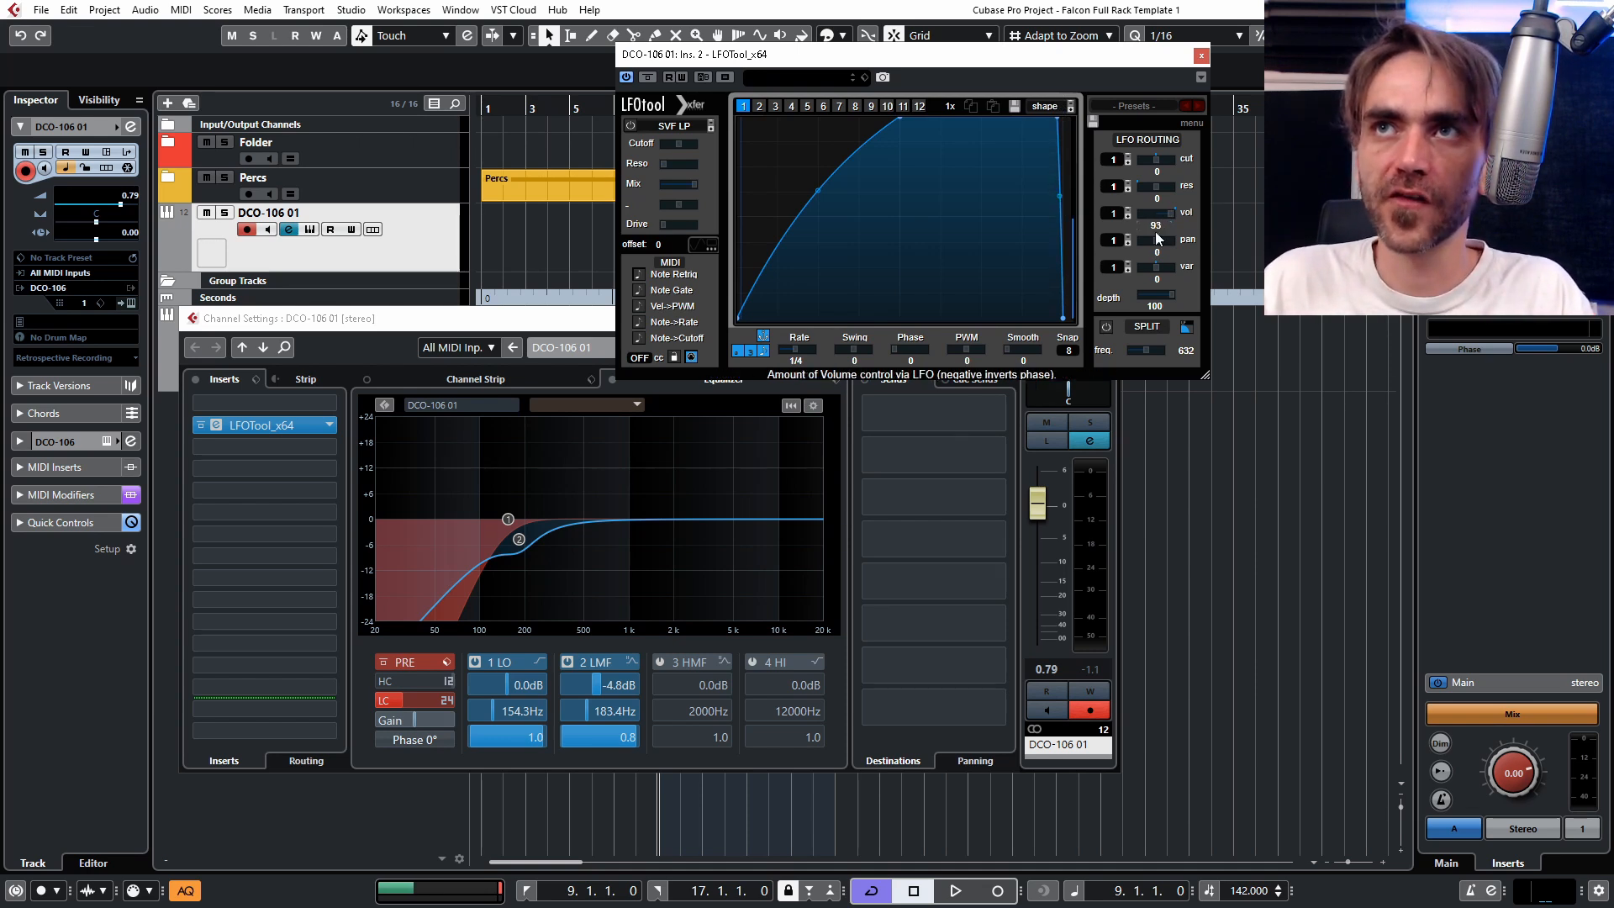
# Set LFOTool's volume routing amount to 73 while listening to the ducking in playback.
pyautogui.moveTo(1154, 279)
pyautogui.mouseDown()
pyautogui.moveTo(1172, 269)
pyautogui.moveTo(1162, 284)
pyautogui.mouseUp()
pyautogui.press('space')
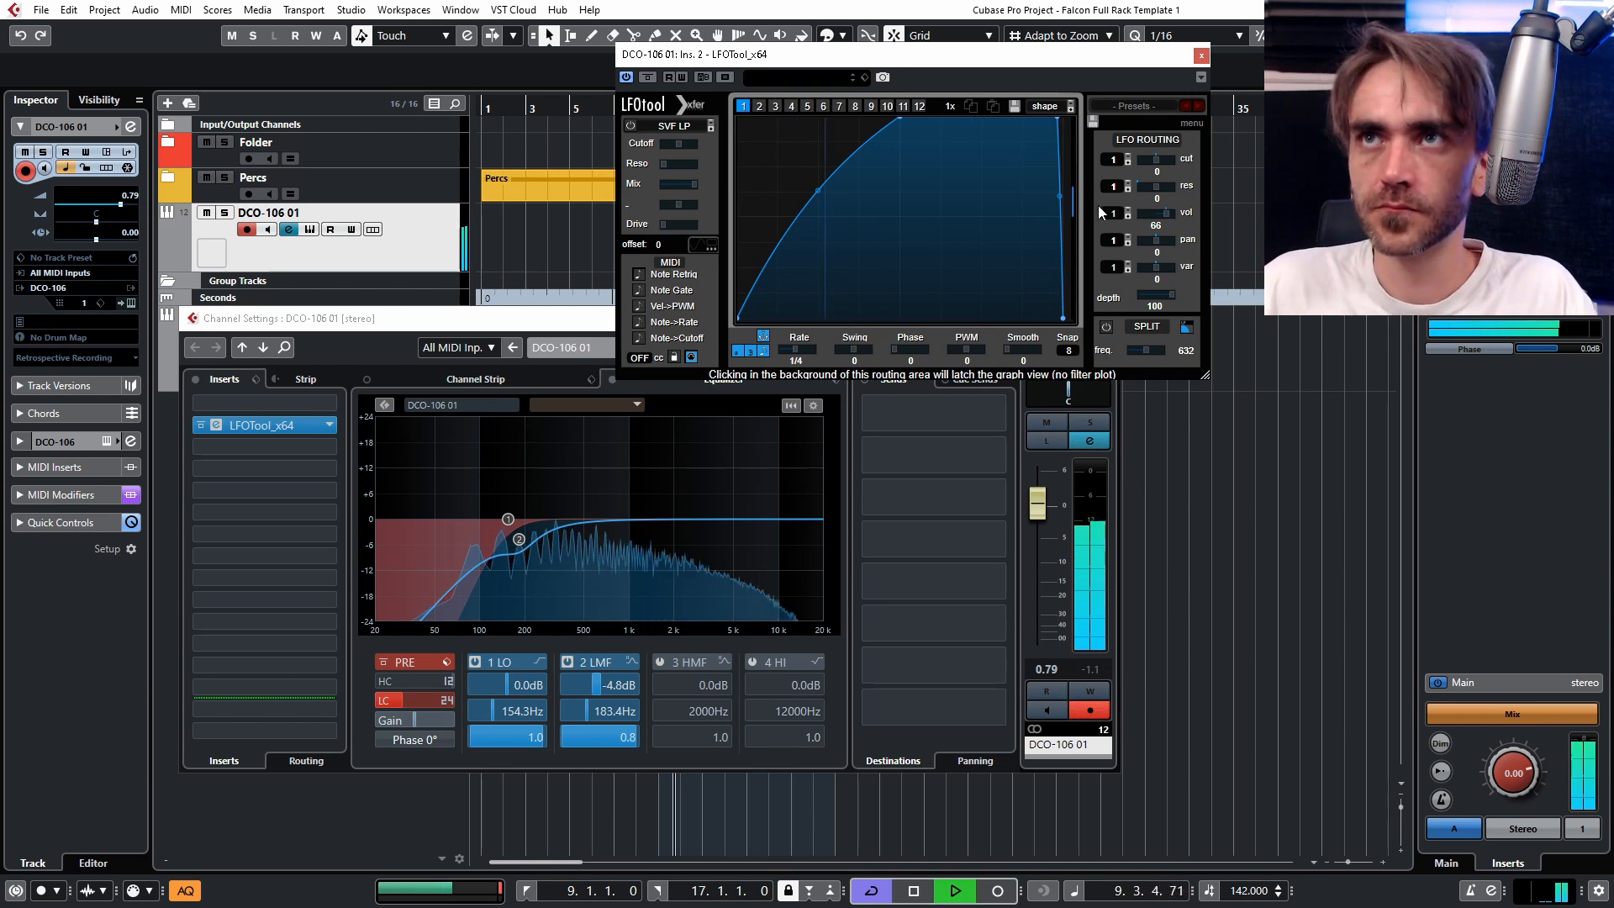
pyautogui.moveTo(1161, 220); pyautogui.dragTo(1167, 235)
pyautogui.press('space')
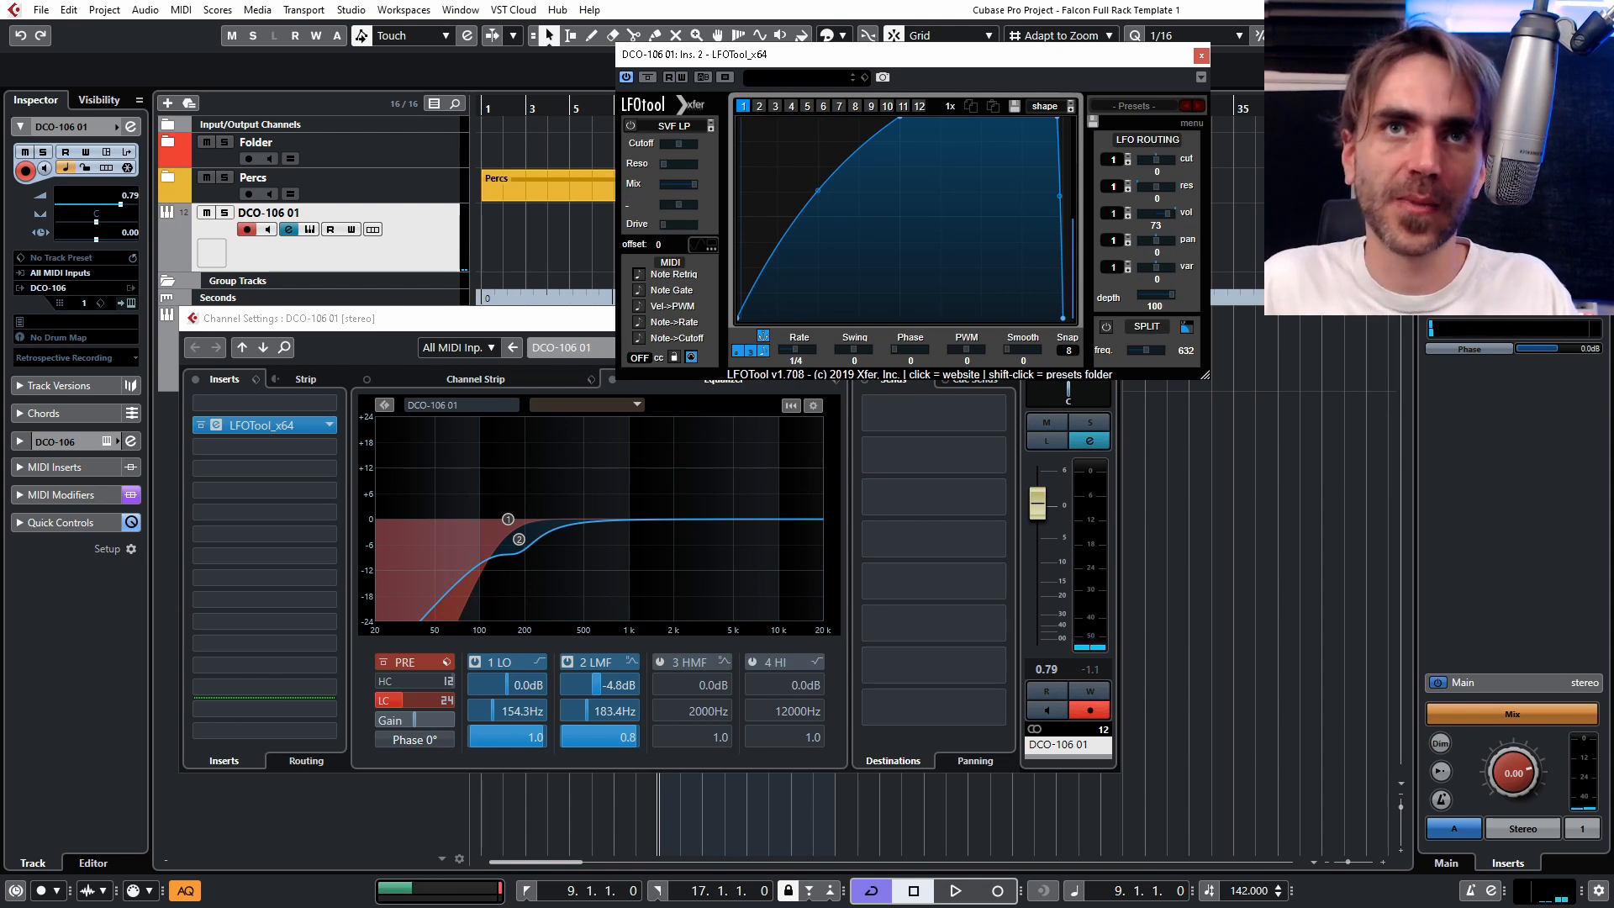
# Insert the ColourCopy(x64) delay after LFOTool on the DCO-106 01 track and lower its mix.
pyautogui.click(280, 471)
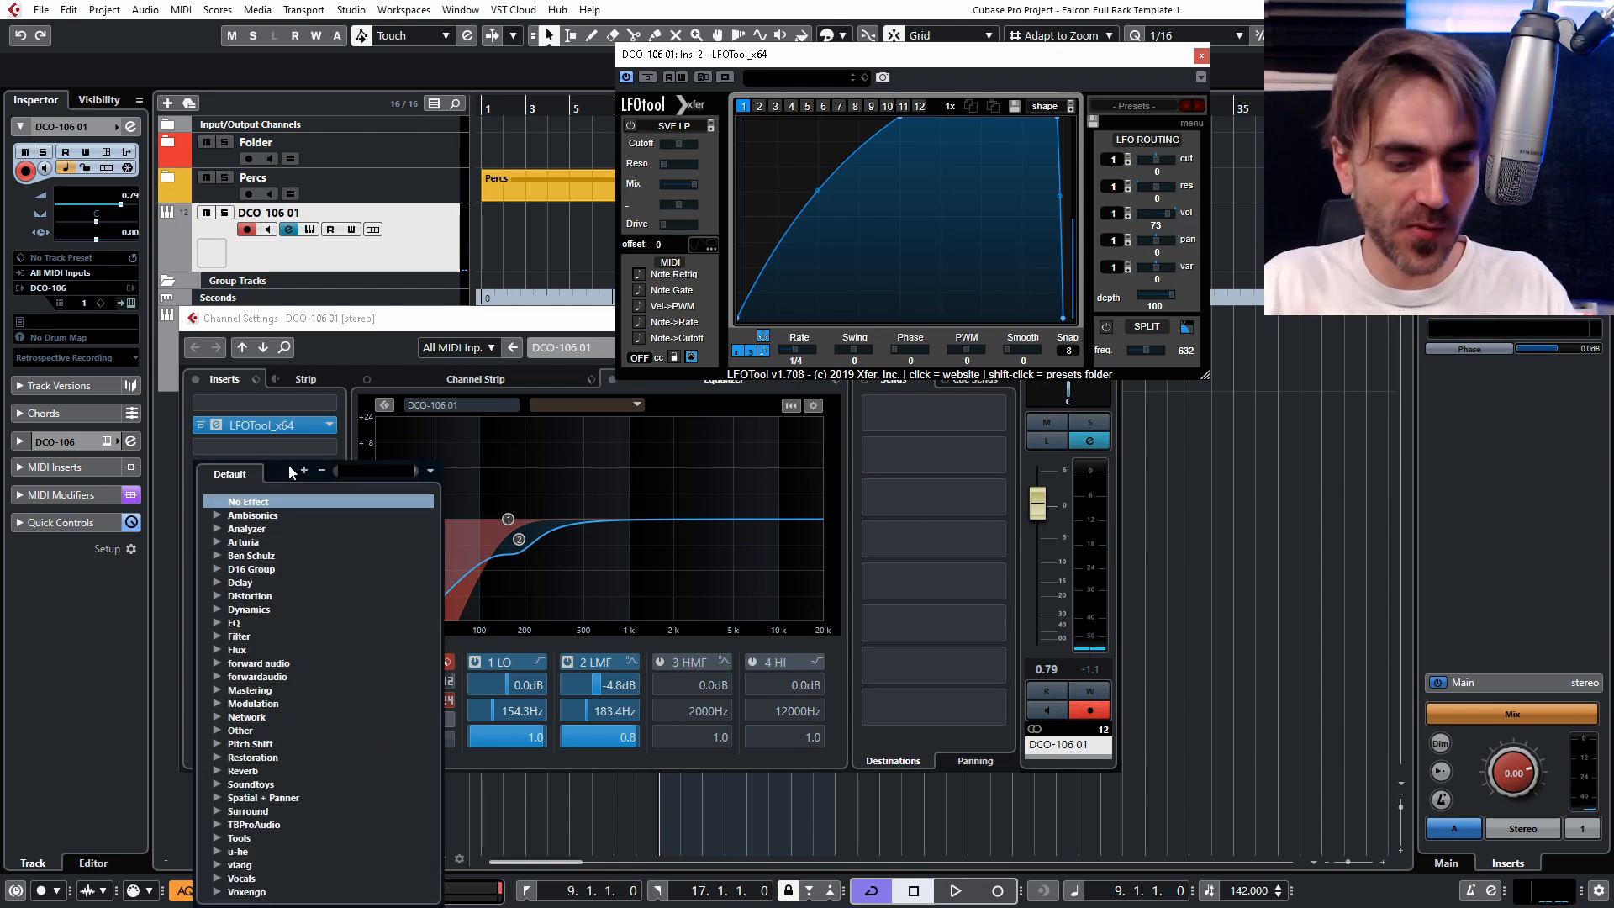
pyautogui.write('colo')
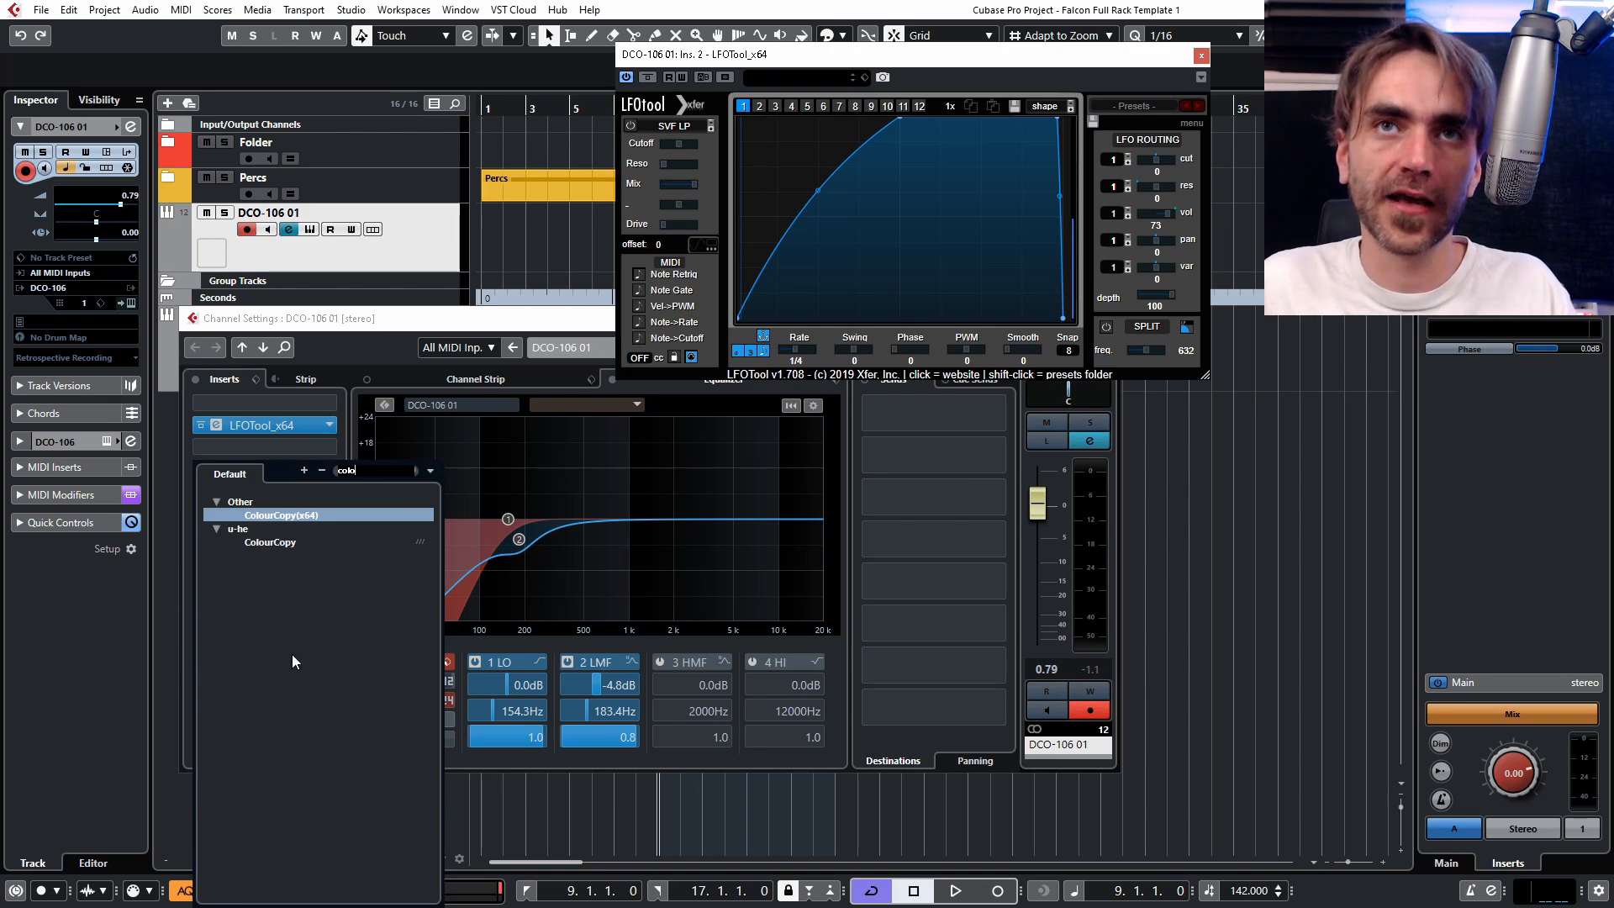
pyautogui.click(286, 515)
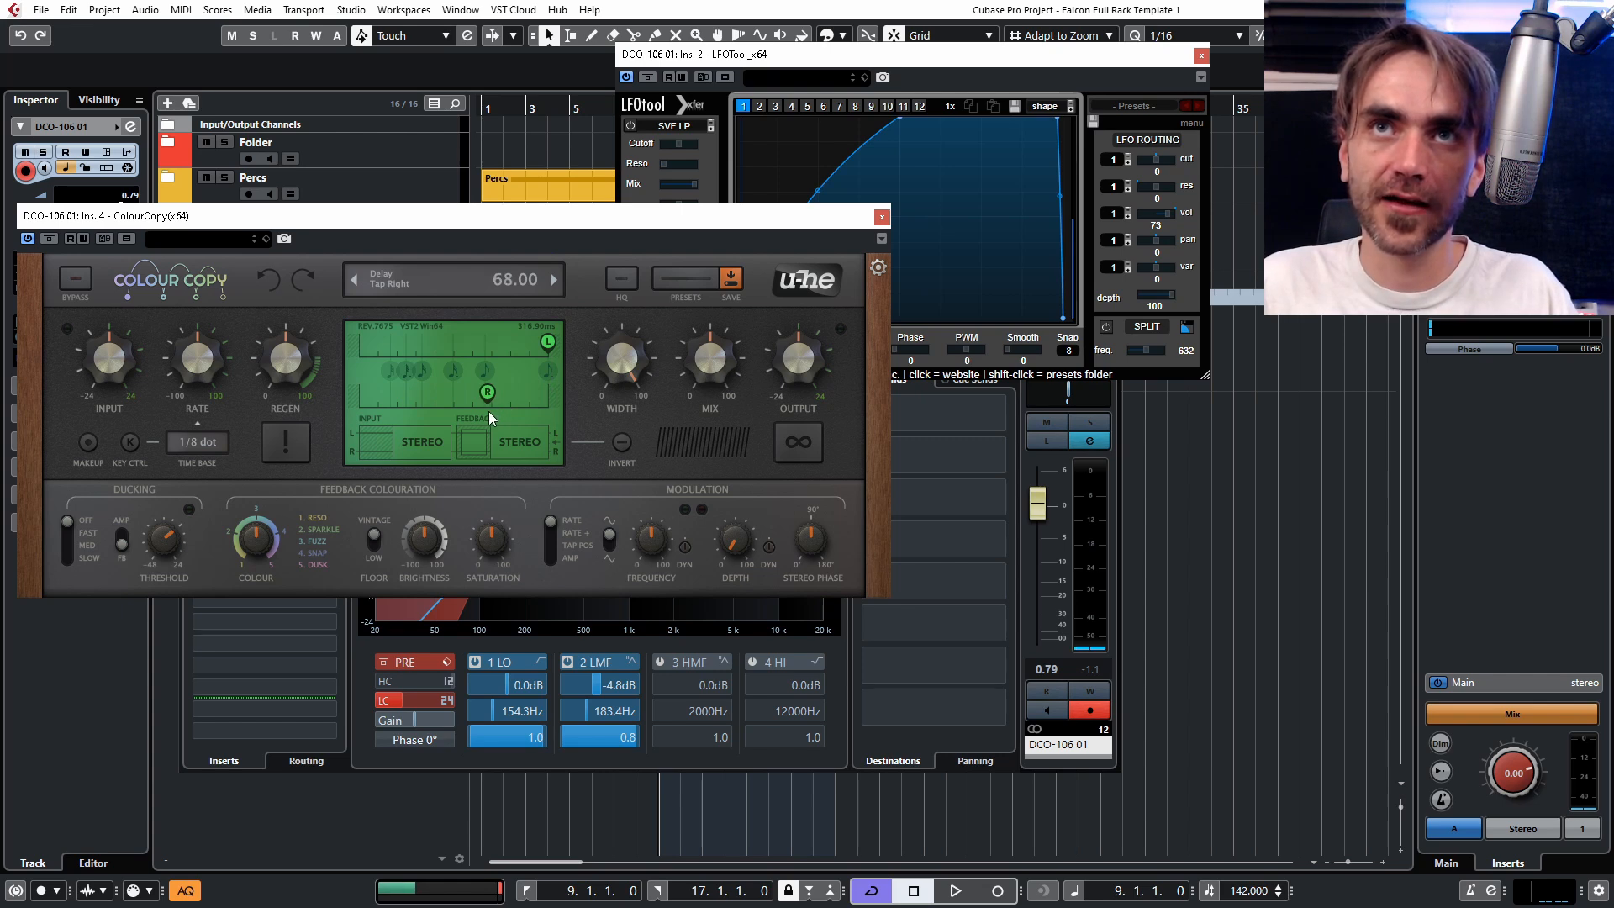
pyautogui.moveTo(489, 411); pyautogui.dragTo(487, 410)
pyautogui.moveTo(714, 361); pyautogui.dragTo(686, 389)
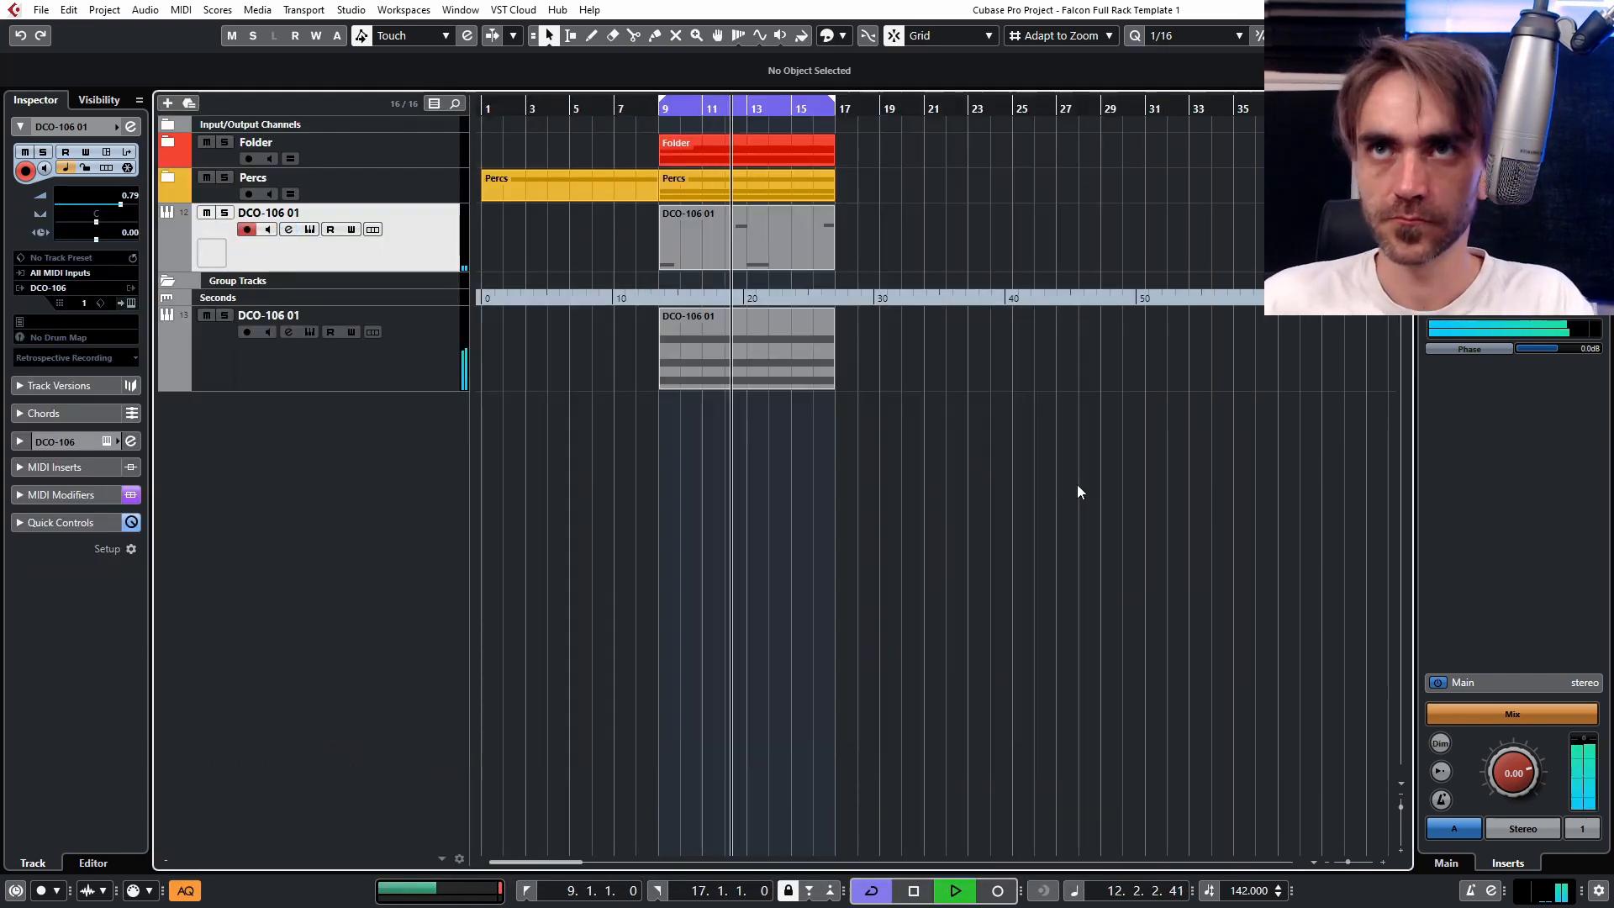
# Check the low-cut filter frequency in the DCO-106 01 channel EQ during playback and close the channel settings.
pyautogui.scroll(1, 723, 244)
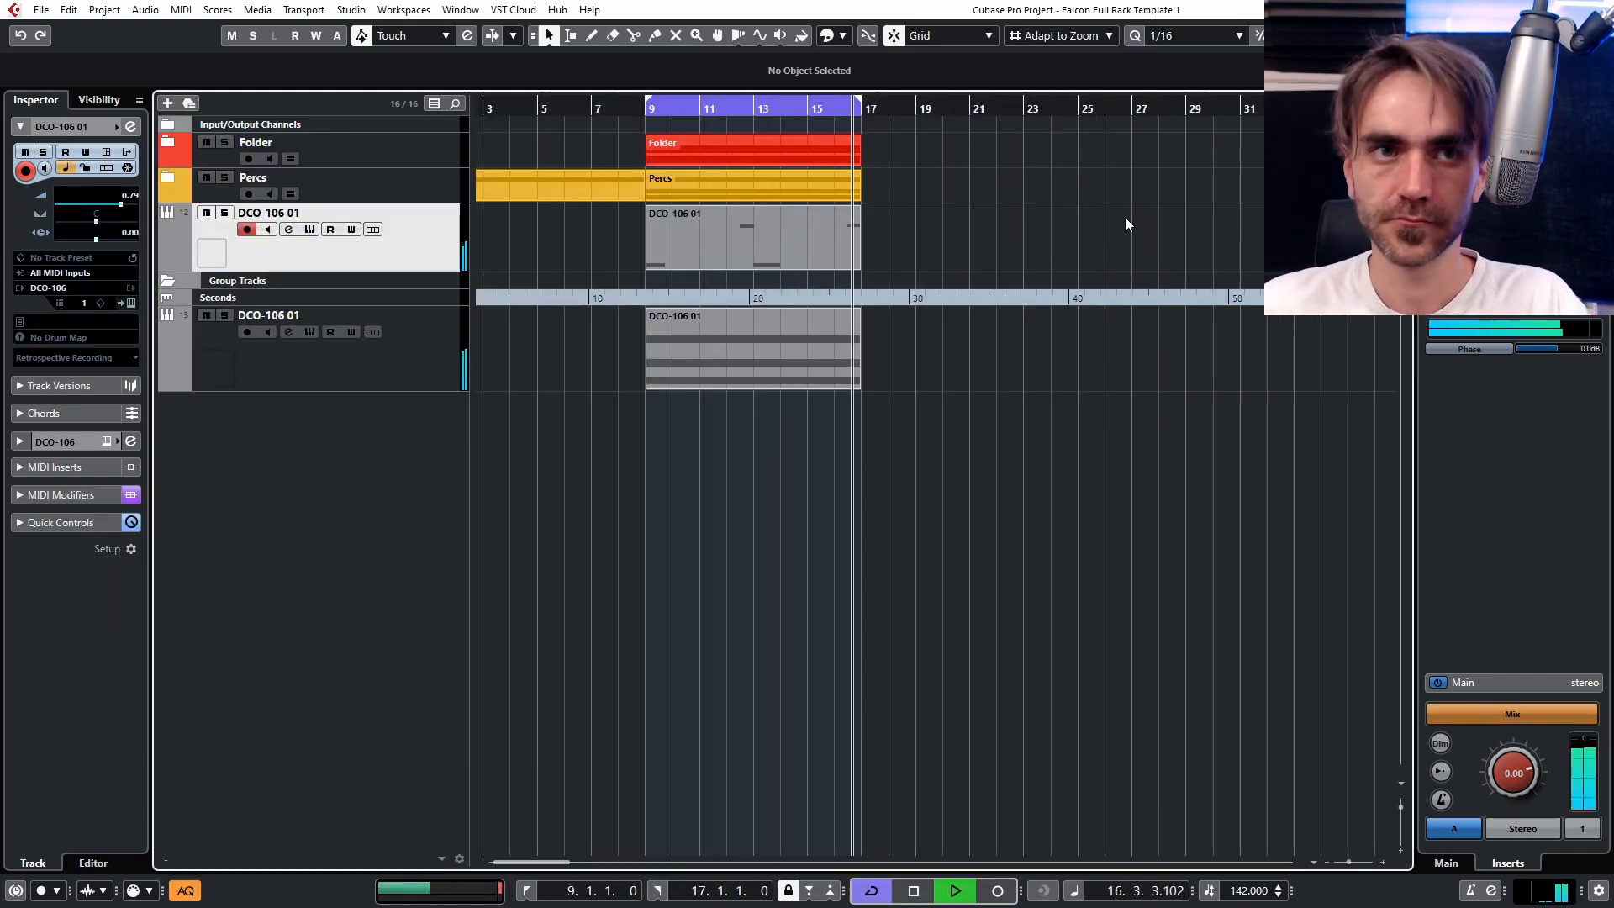
pyautogui.click(130, 127)
pyautogui.click(435, 702)
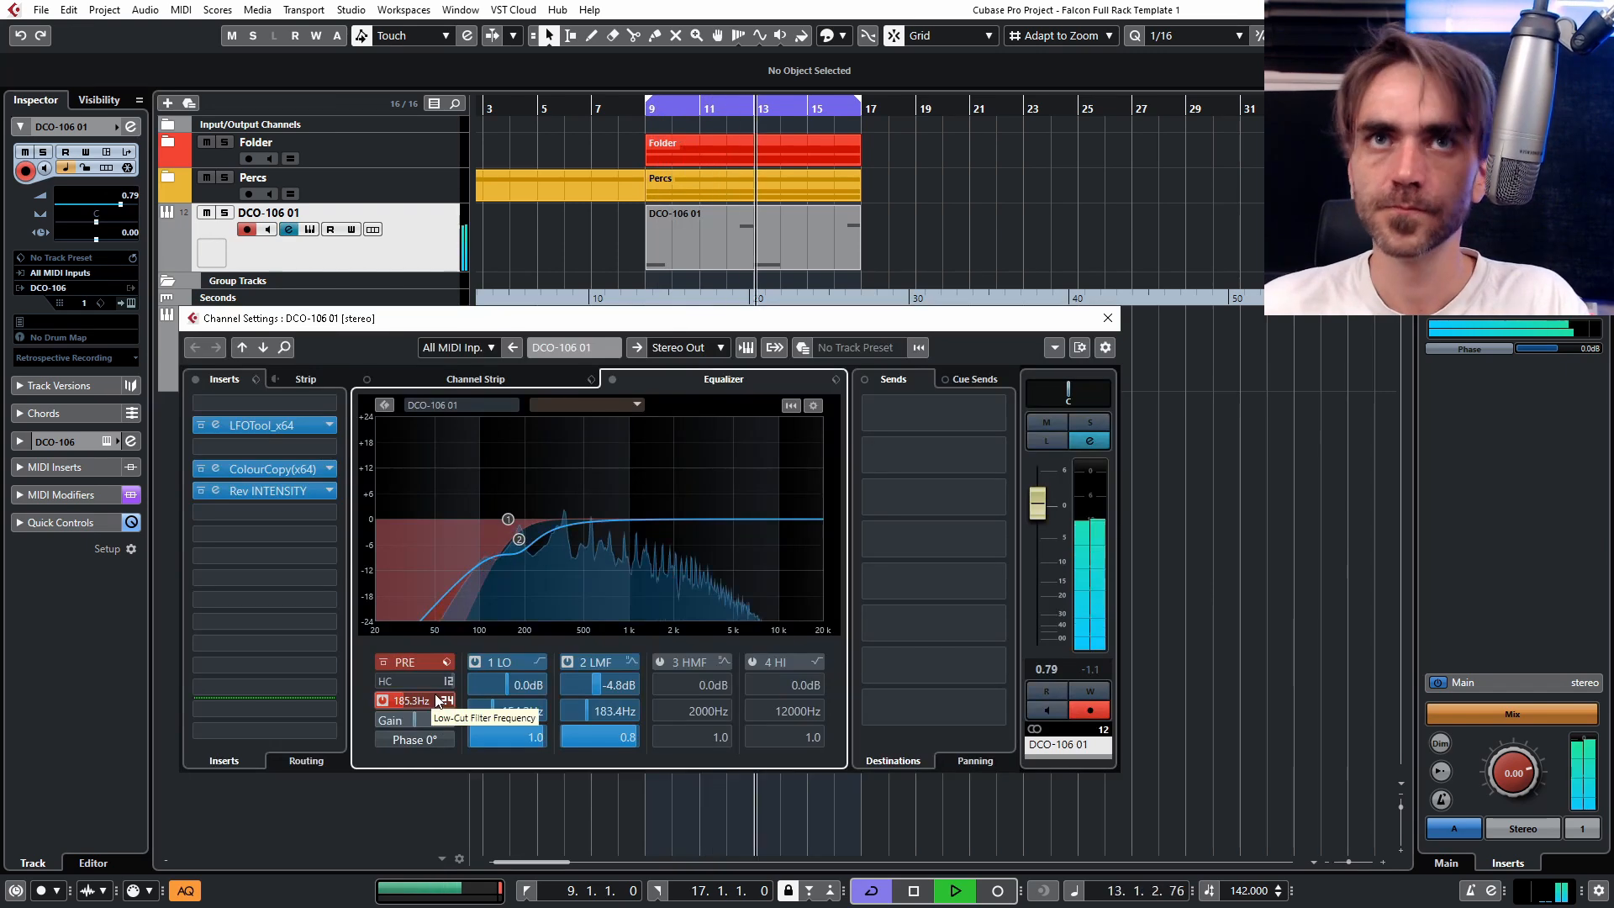
pyautogui.click(1110, 321)
# Copy all events in bars 9 to 17 so they repeat directly after, from bar 17 to bar 25.
pyautogui.scroll(-1, 764, 526)
pyautogui.moveTo(850, 154); pyautogui.dragTo(711, 355)
pyautogui.moveTo(768, 153); pyautogui.dragTo(913, 154)
pyautogui.click(950, 218)
# Expand the Percs folder, rearrange its MIDI 01 parts to add percussion at bar 17, and extend the loop to bar 25.
pyautogui.click(168, 177)
pyautogui.moveTo(840, 259); pyautogui.dragTo(841, 292)
pyautogui.moveTo(771, 100); pyautogui.dragTo(915, 100)
pyautogui.click(953, 304)
pyautogui.moveTo(564, 262); pyautogui.dragTo(855, 262)
pyautogui.click(950, 262)
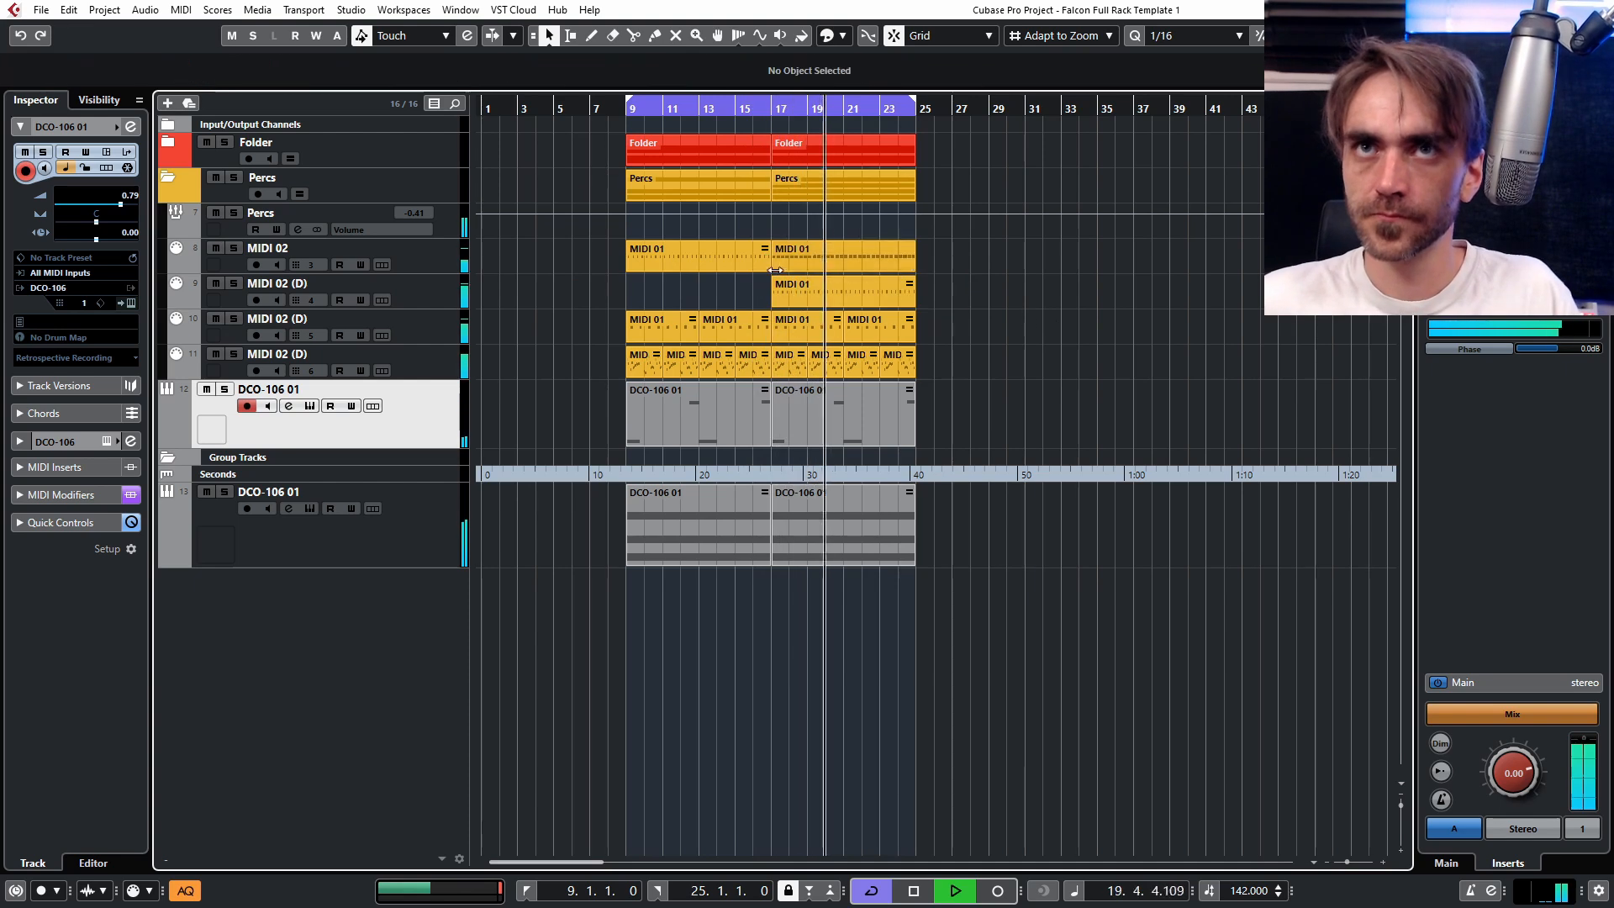
# Start the loop at bar 17 and open the MIDI 02 (D) percussion part there in the key editor.
pyautogui.keyDown('ctrl'); pyautogui.click(772, 105); pyautogui.keyUp('ctrl')
pyautogui.doubleClick(865, 284)
pyautogui.click(763, 558)
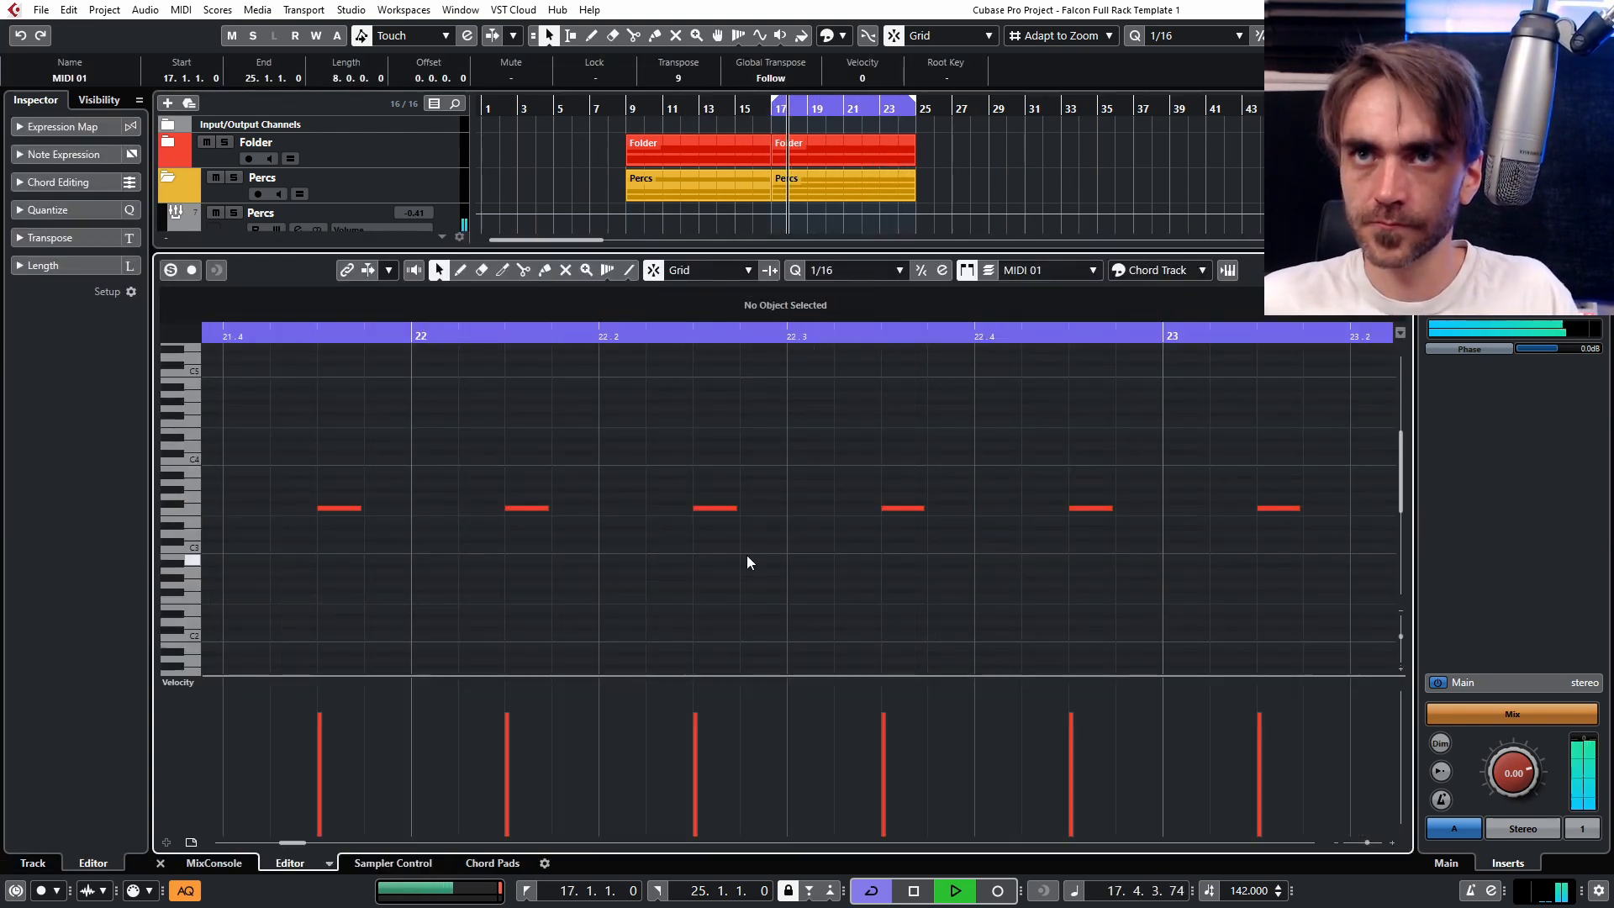
pyautogui.press('g')
pyautogui.press('g')
pyautogui.press('g')
pyautogui.press('g')
pyautogui.press('g')
pyautogui.press('Return')
# Try raising the velocity of all notes in the percussion part to 116 and restart playback to hear it.
pyautogui.doubleClick(785, 288)
pyautogui.hotkey('ctrl', 'a')
pyautogui.moveTo(919, 685); pyautogui.dragTo(922, 657)
pyautogui.press('space')
pyautogui.press('KP_1')
pyautogui.press('space')
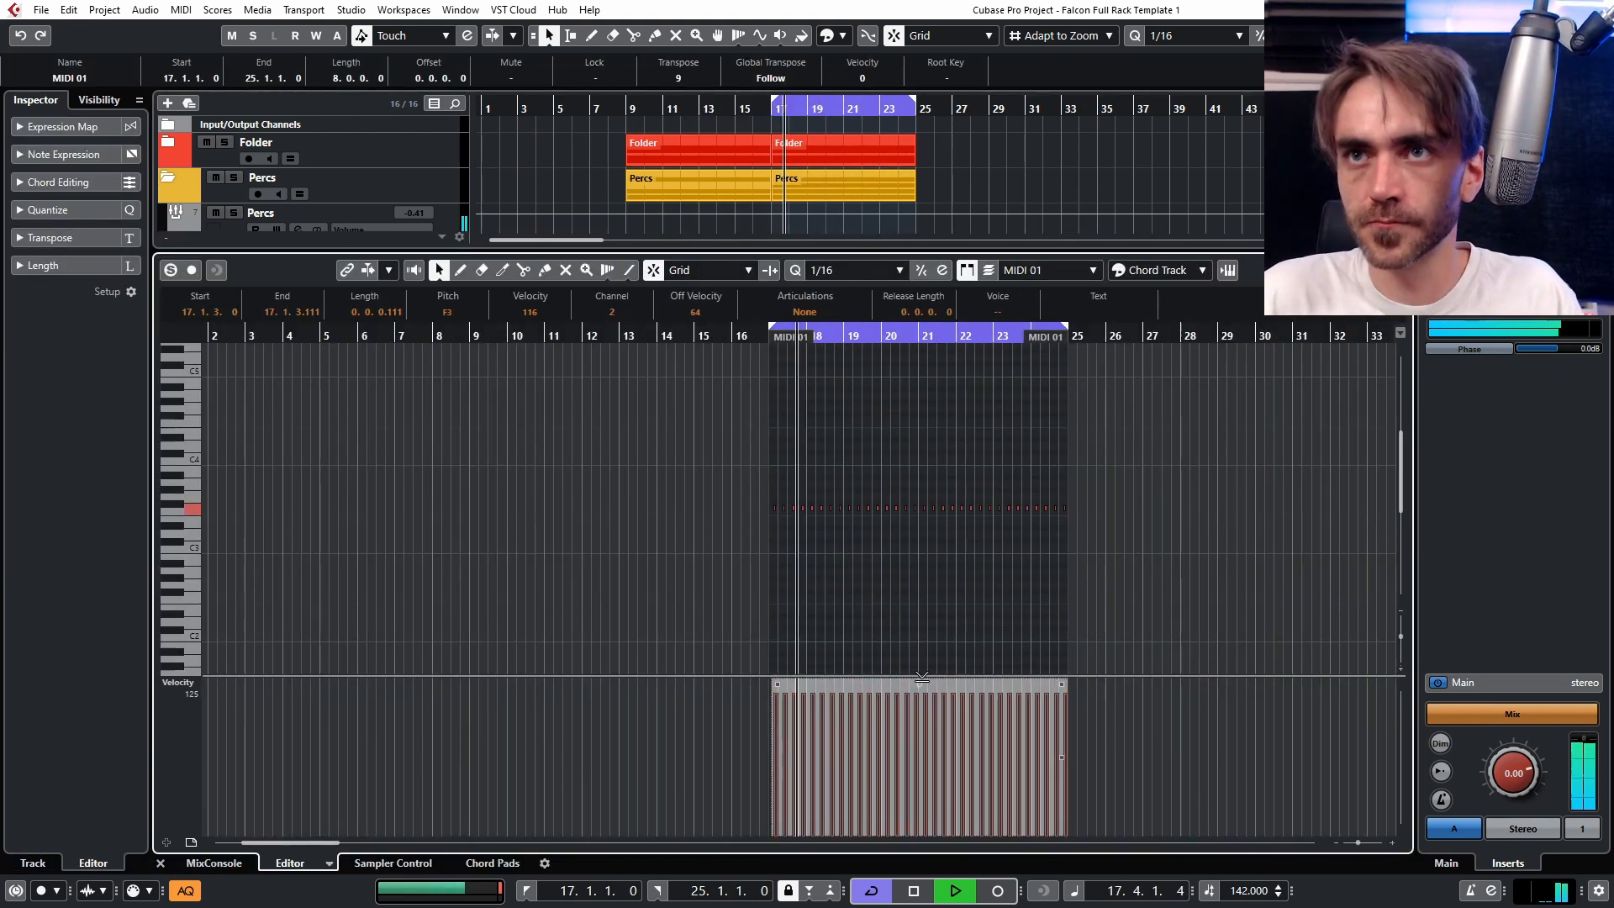
# Reopen the percussion part at bar 17, select all its notes, and examine their velocities during playback.
pyautogui.click(161, 864)
pyautogui.doubleClick(845, 298)
pyautogui.hotkey('ctrl', 'a')
pyautogui.press('h')
pyautogui.press('h')
pyautogui.press('h')
pyautogui.press('space')
pyautogui.press('space')
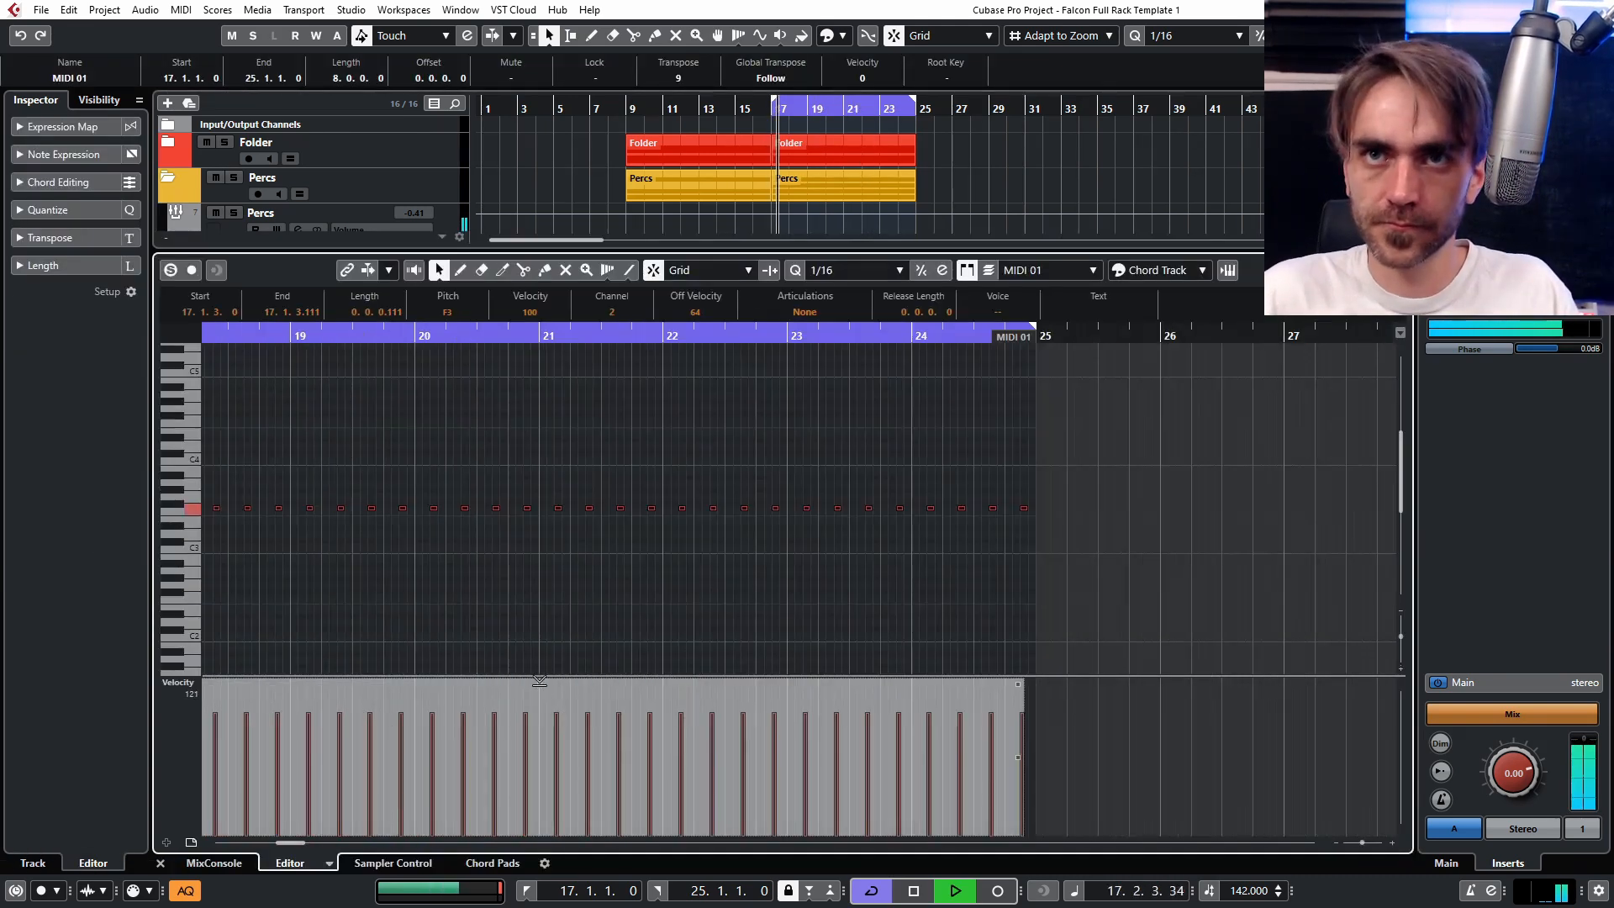
# Close the key editor, collapse the Percs folder, and set the loop to run from bar 9 to bar 25.
pyautogui.click(161, 863)
pyautogui.click(716, 110)
pyautogui.click(167, 177)
pyautogui.keyDown('ctrl'); pyautogui.click(627, 108); pyautogui.keyUp('ctrl')
pyautogui.click(628, 109)
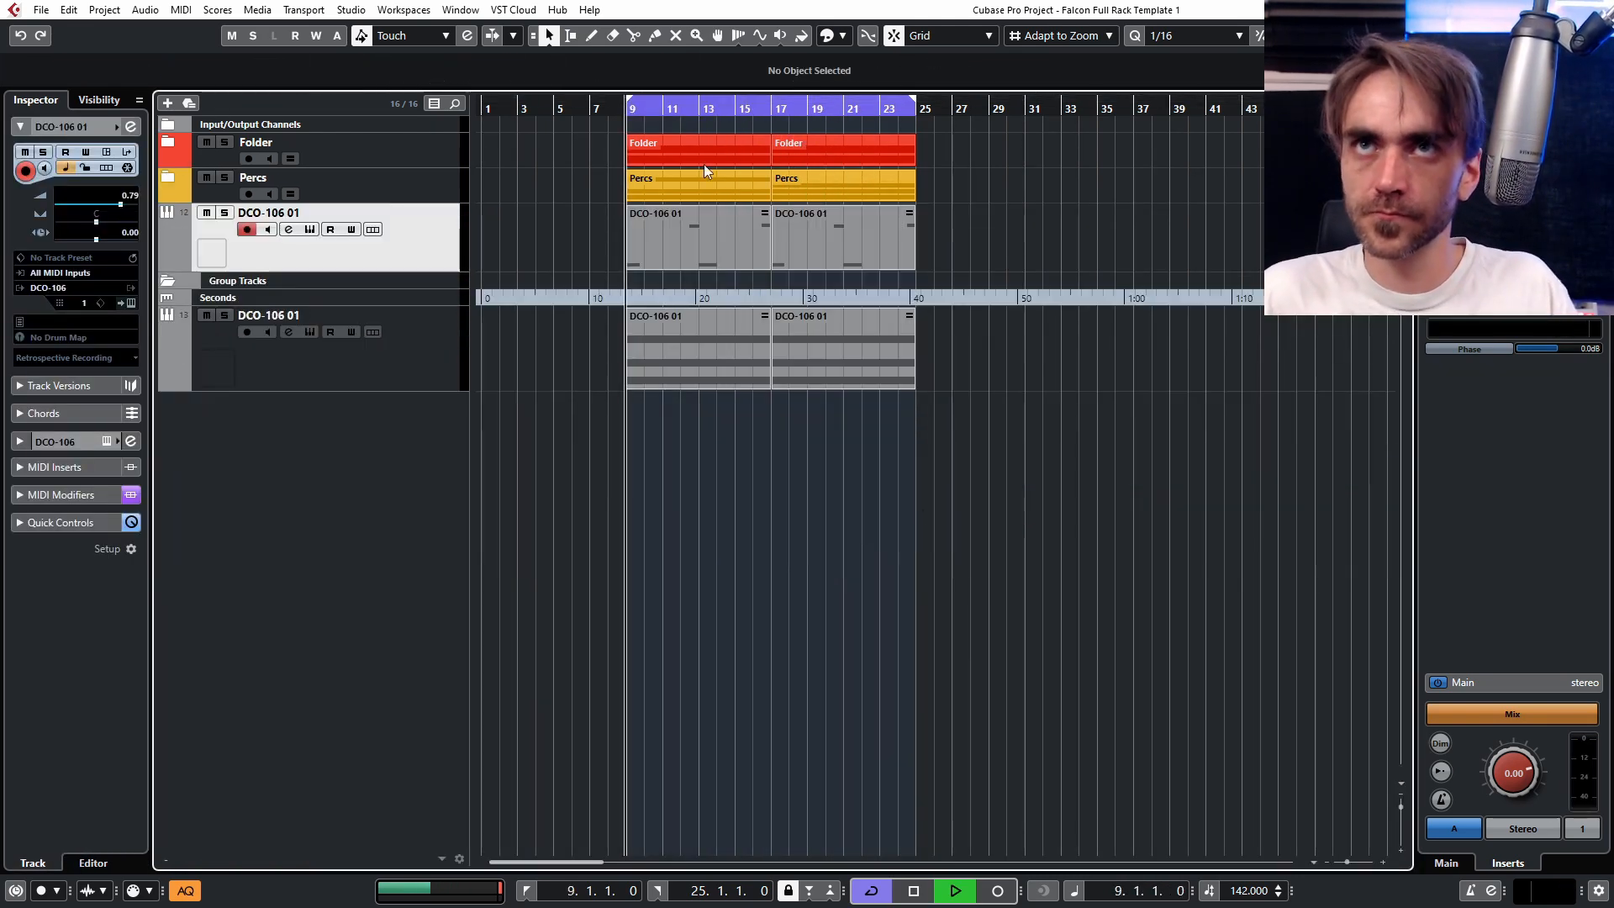
# Record automation of the VCF frequency slider on the lower DCO-106 01 track's synth during playback.
pyautogui.click(288, 332)
pyautogui.click(85, 261)
pyautogui.moveTo(606, 476); pyautogui.dragTo(610, 483)
pyautogui.moveTo(607, 486)
pyautogui.mouseDown()
pyautogui.moveTo(607, 441)
pyautogui.moveTo(607, 479)
pyautogui.mouseUp()
pyautogui.click(87, 262)
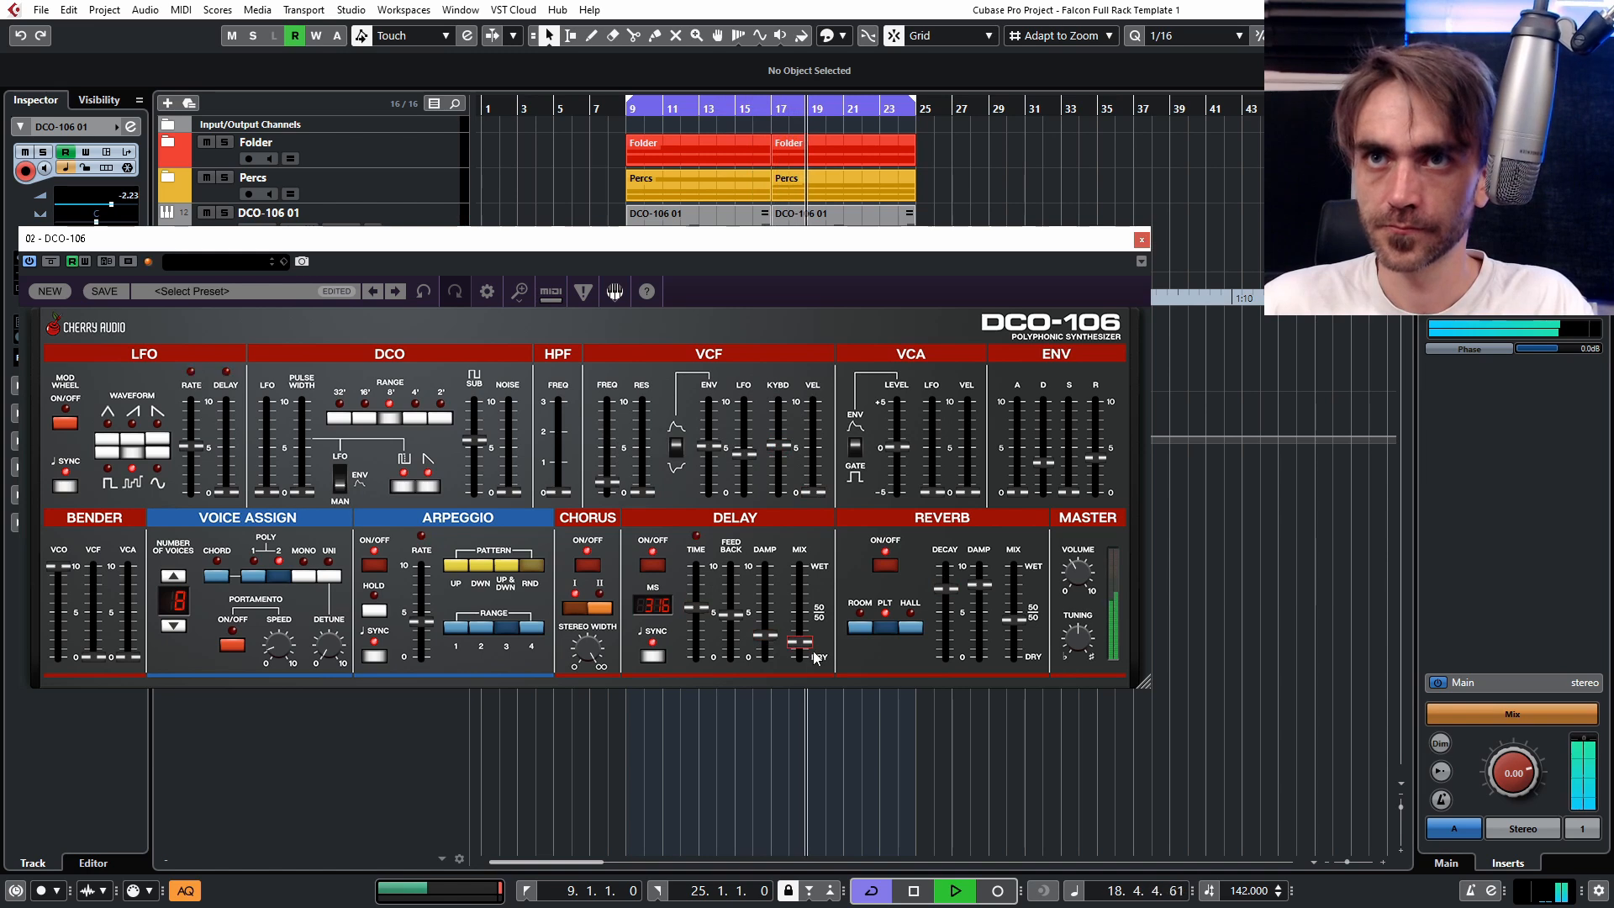
# Lower the reverb mix and shorten the envelope decay to about 2.5 on the lower track's DCO-106, and close the synth.
pyautogui.moveTo(1014, 619); pyautogui.dragTo(1015, 646)
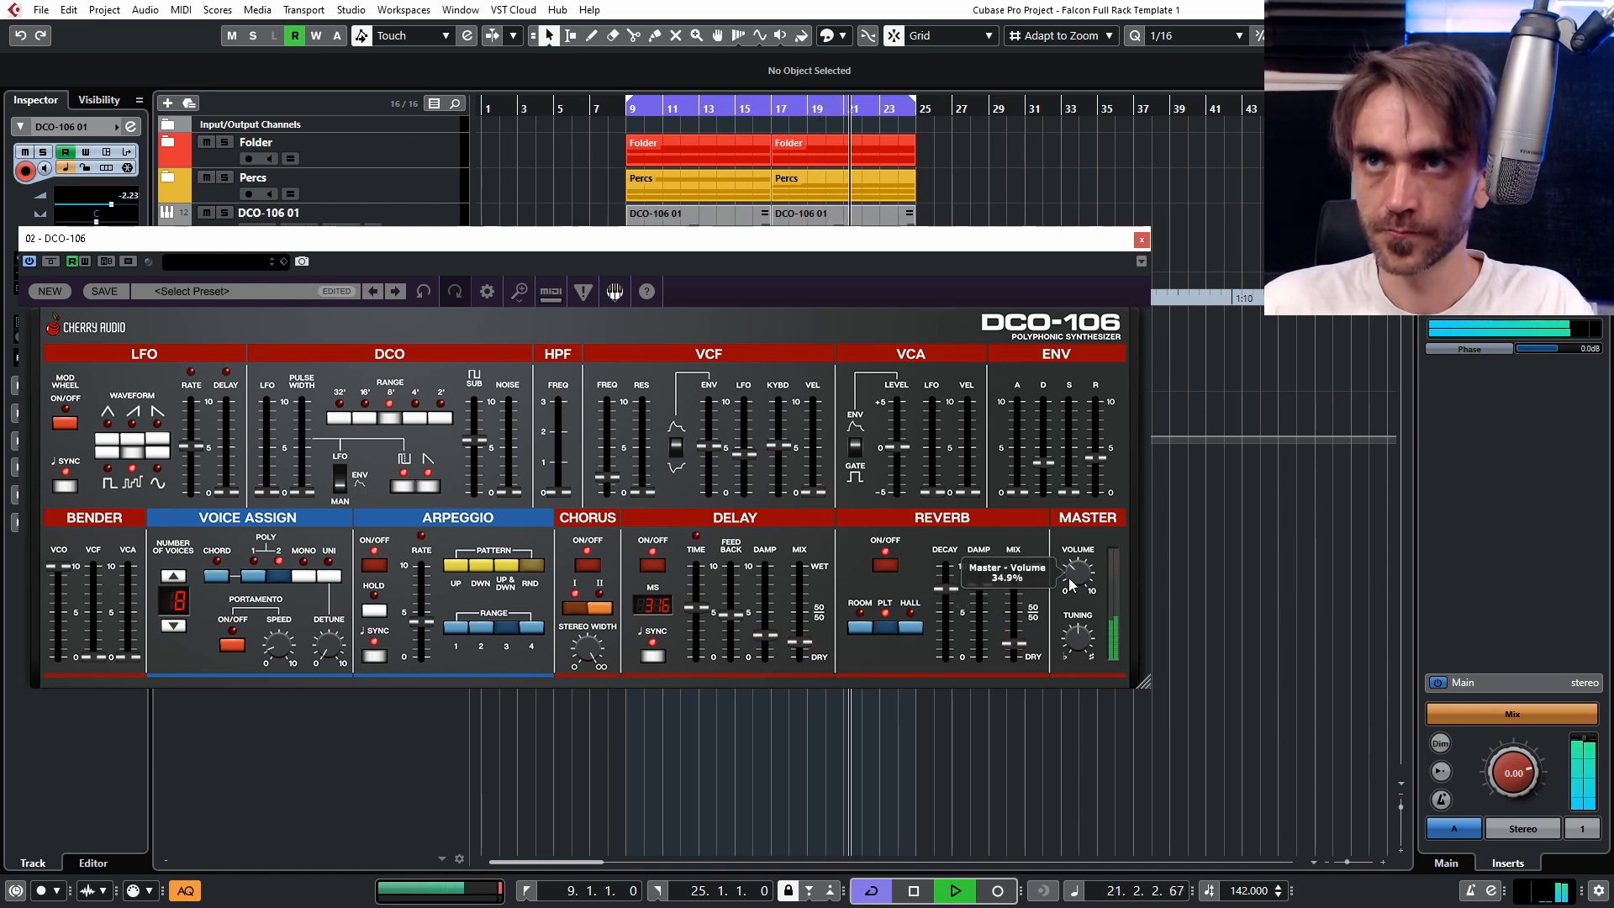
pyautogui.moveTo(1043, 462); pyautogui.dragTo(1048, 482)
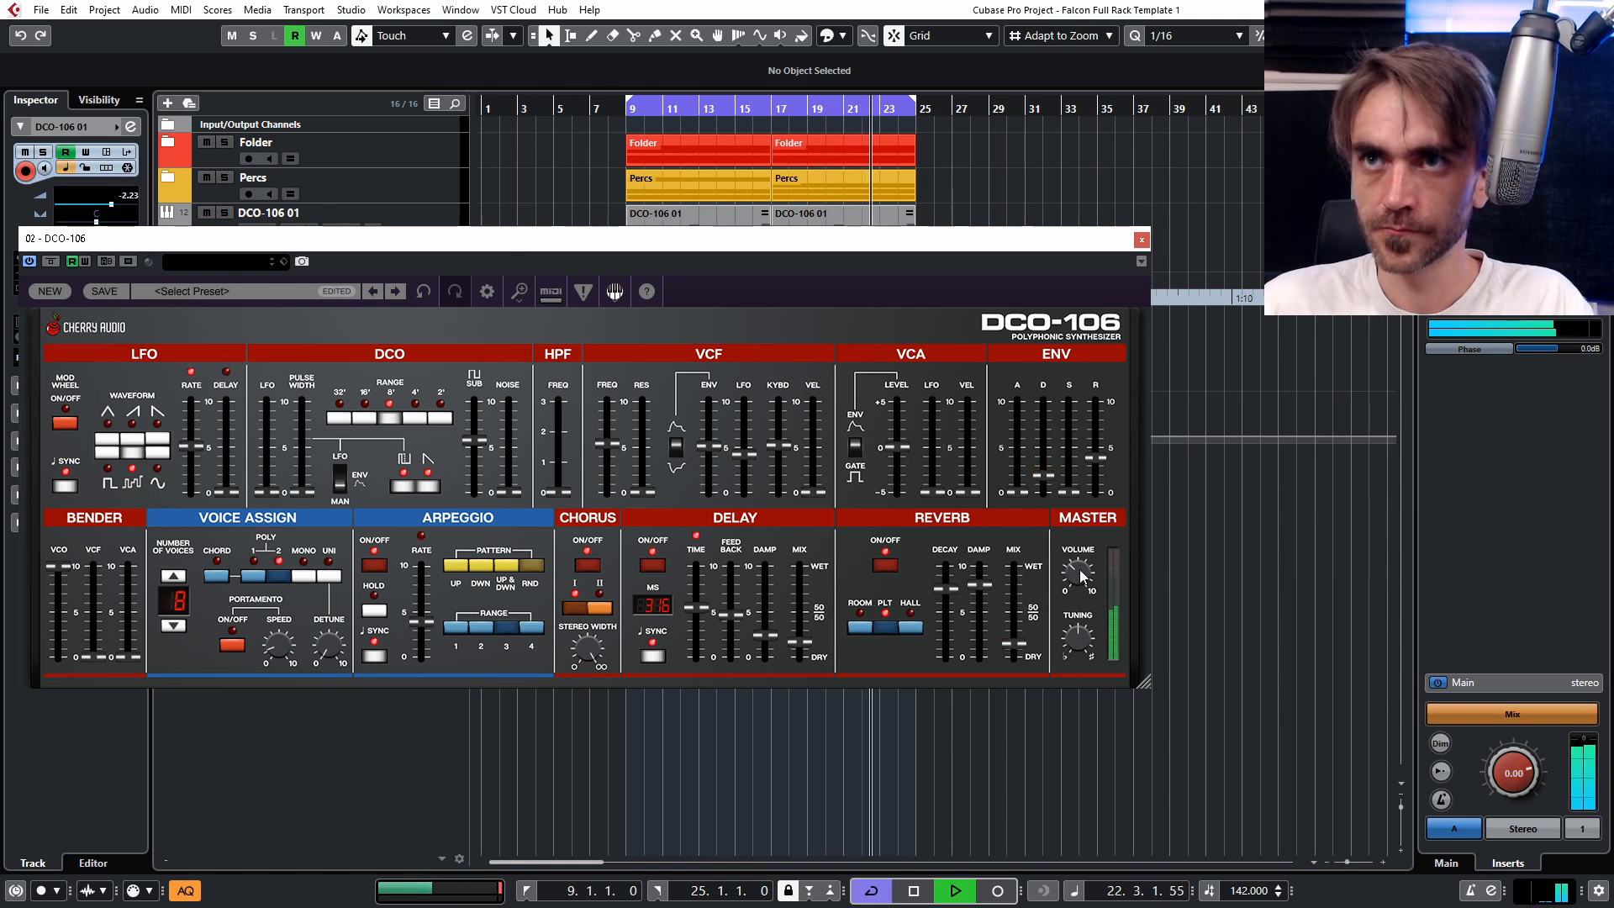
pyautogui.moveTo(1042, 477); pyautogui.dragTo(1049, 473)
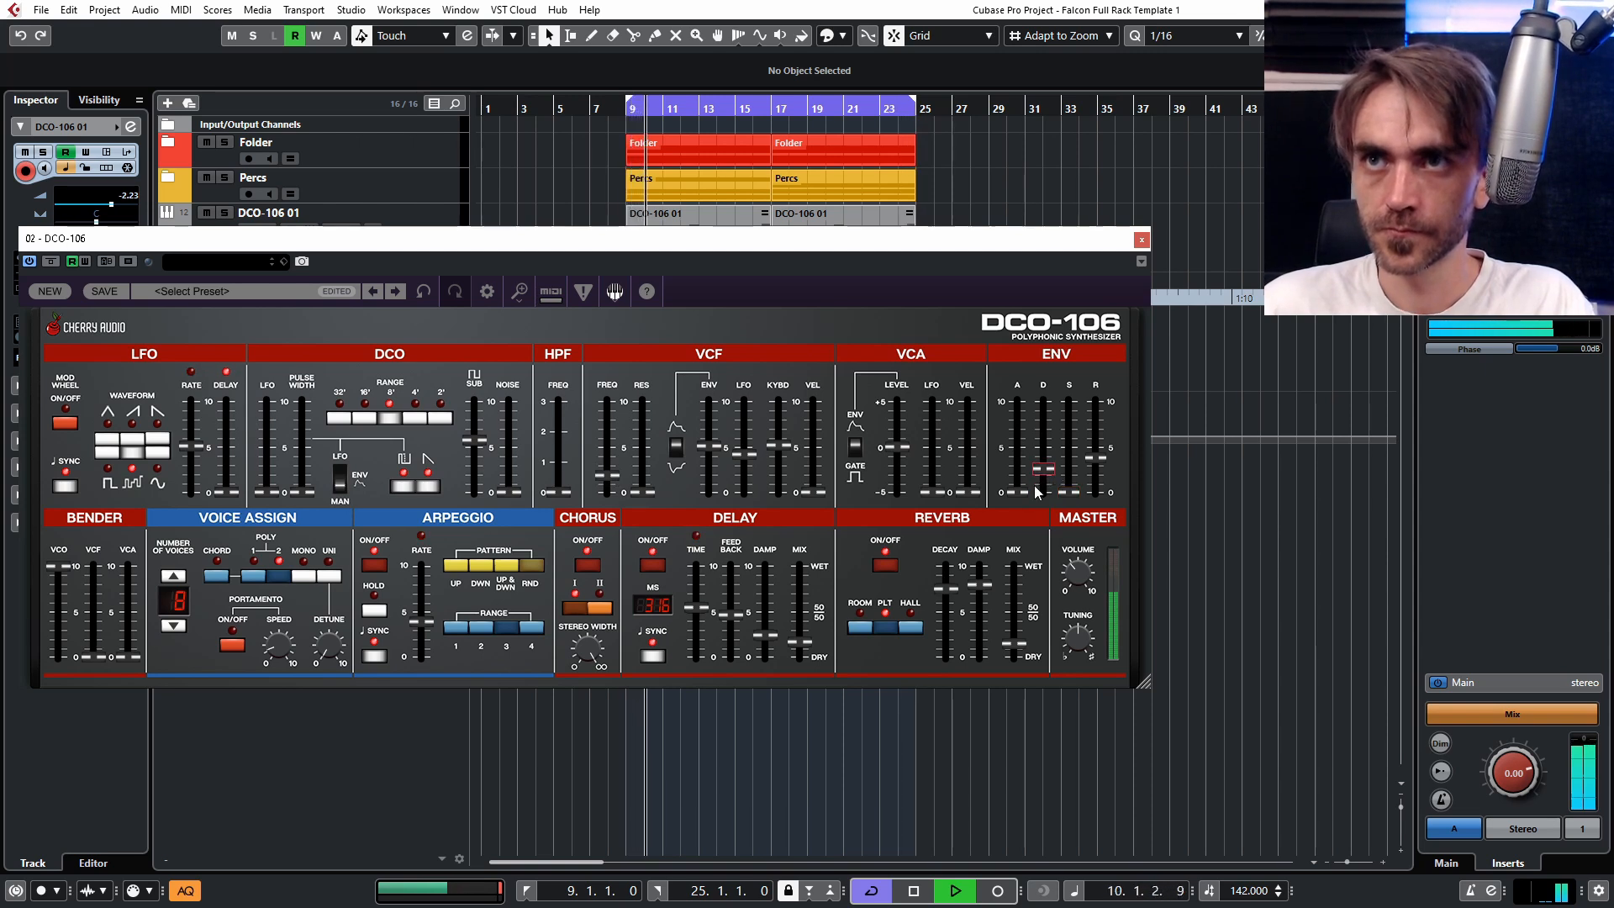
pyautogui.moveTo(1023, 644); pyautogui.dragTo(1025, 640)
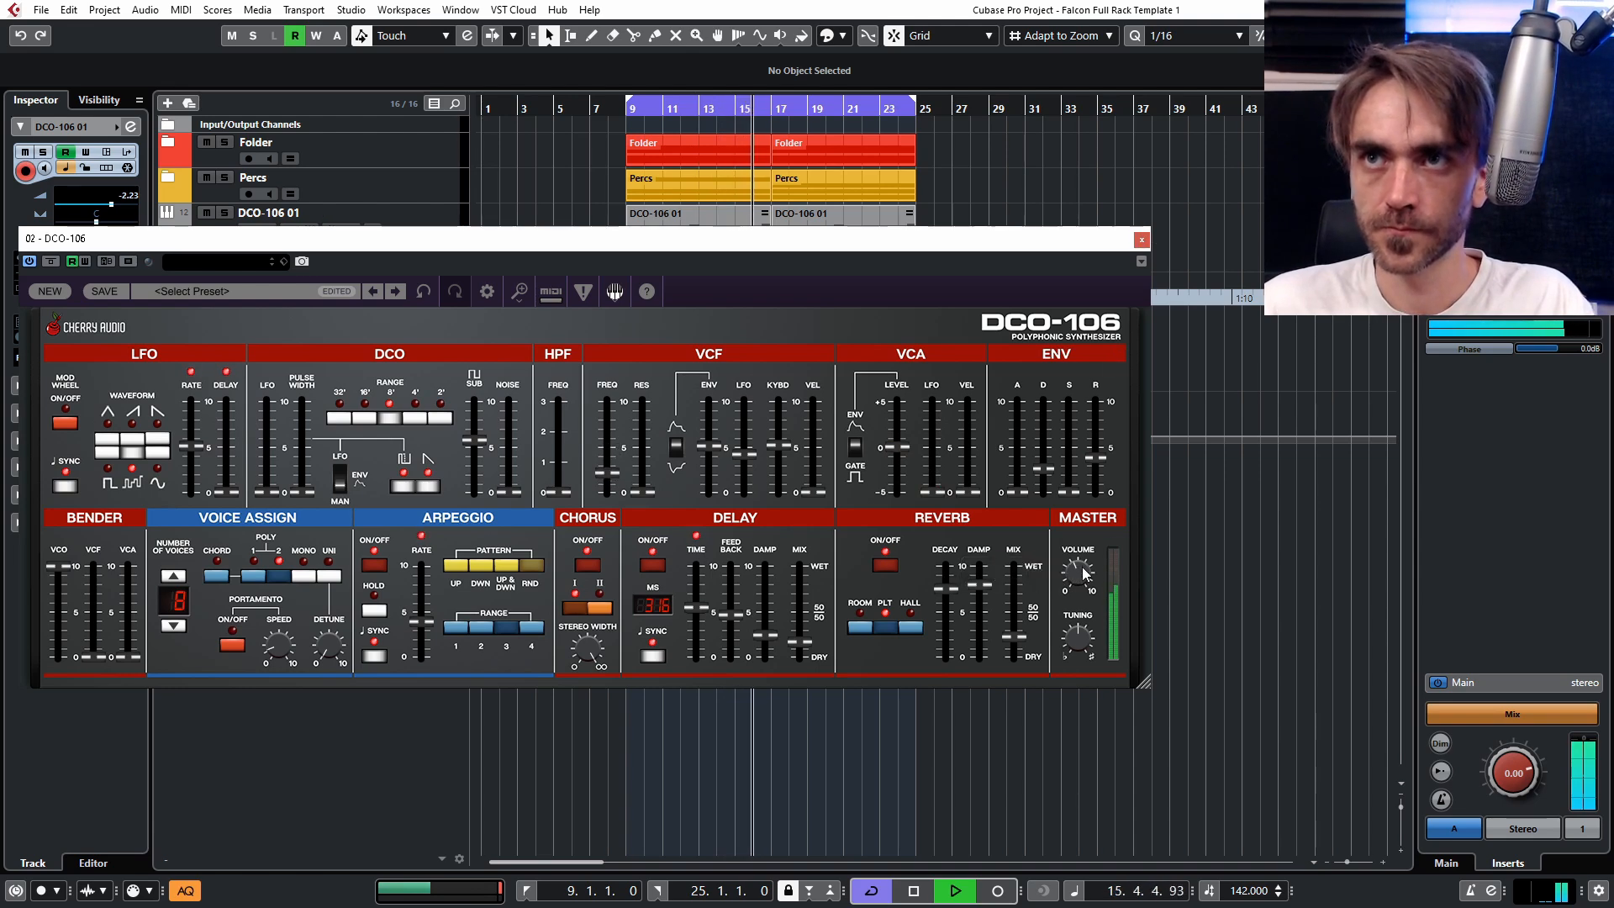
pyautogui.click(1140, 241)
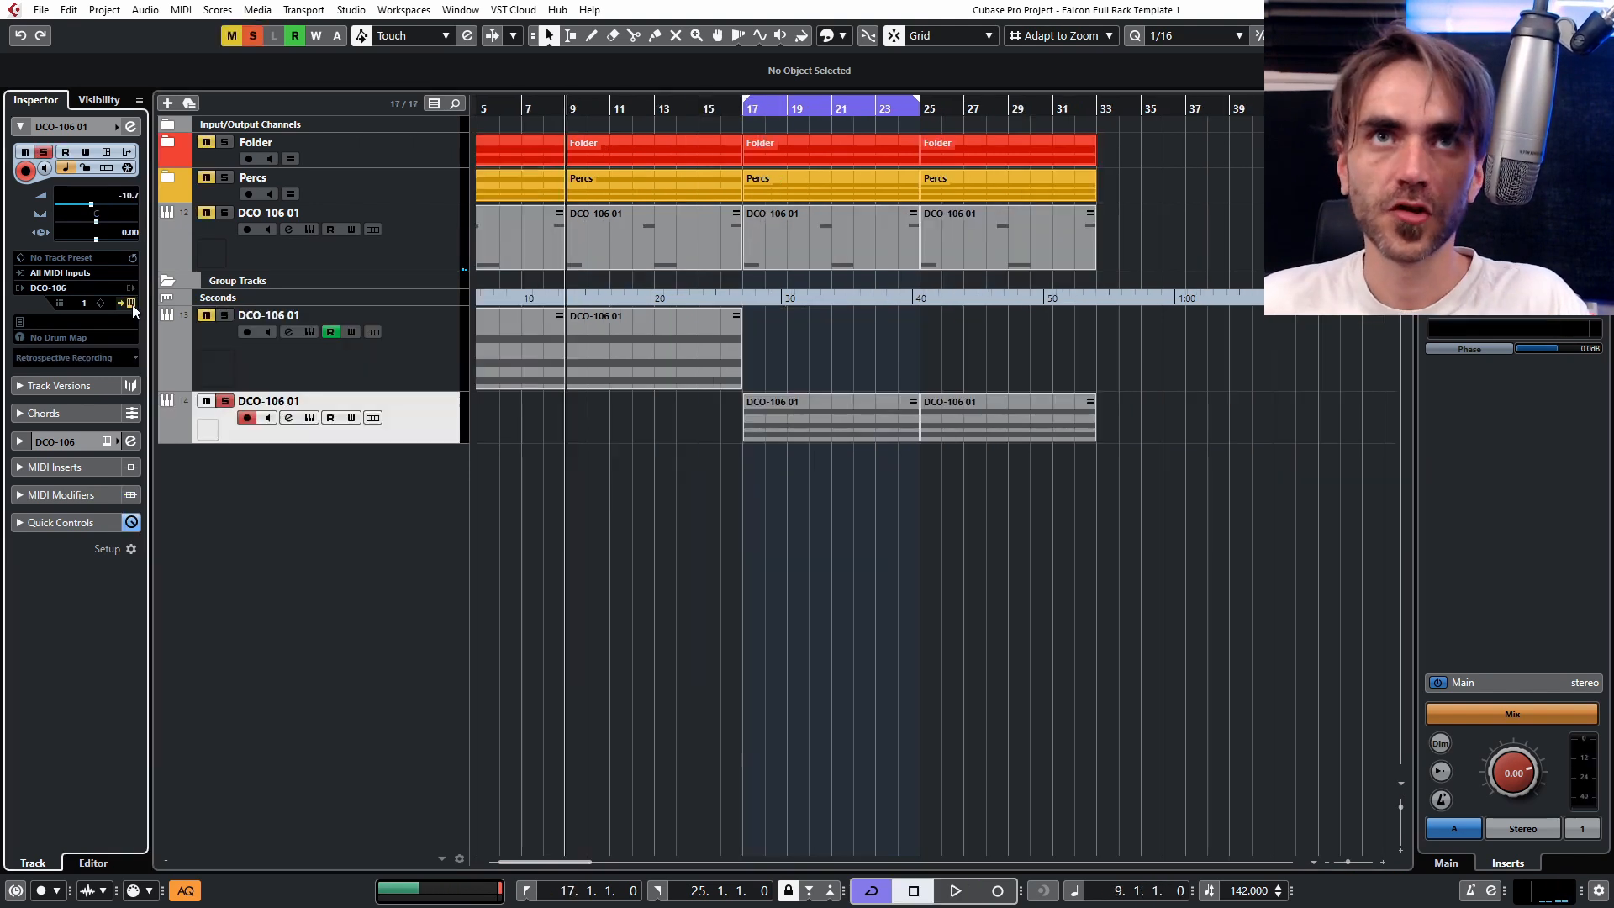
# Open the lower DCO-106 01 track's synth, set VCF resonance to maximum, and sweep the VCF frequency up and back down to 20.00.
pyautogui.click(132, 302)
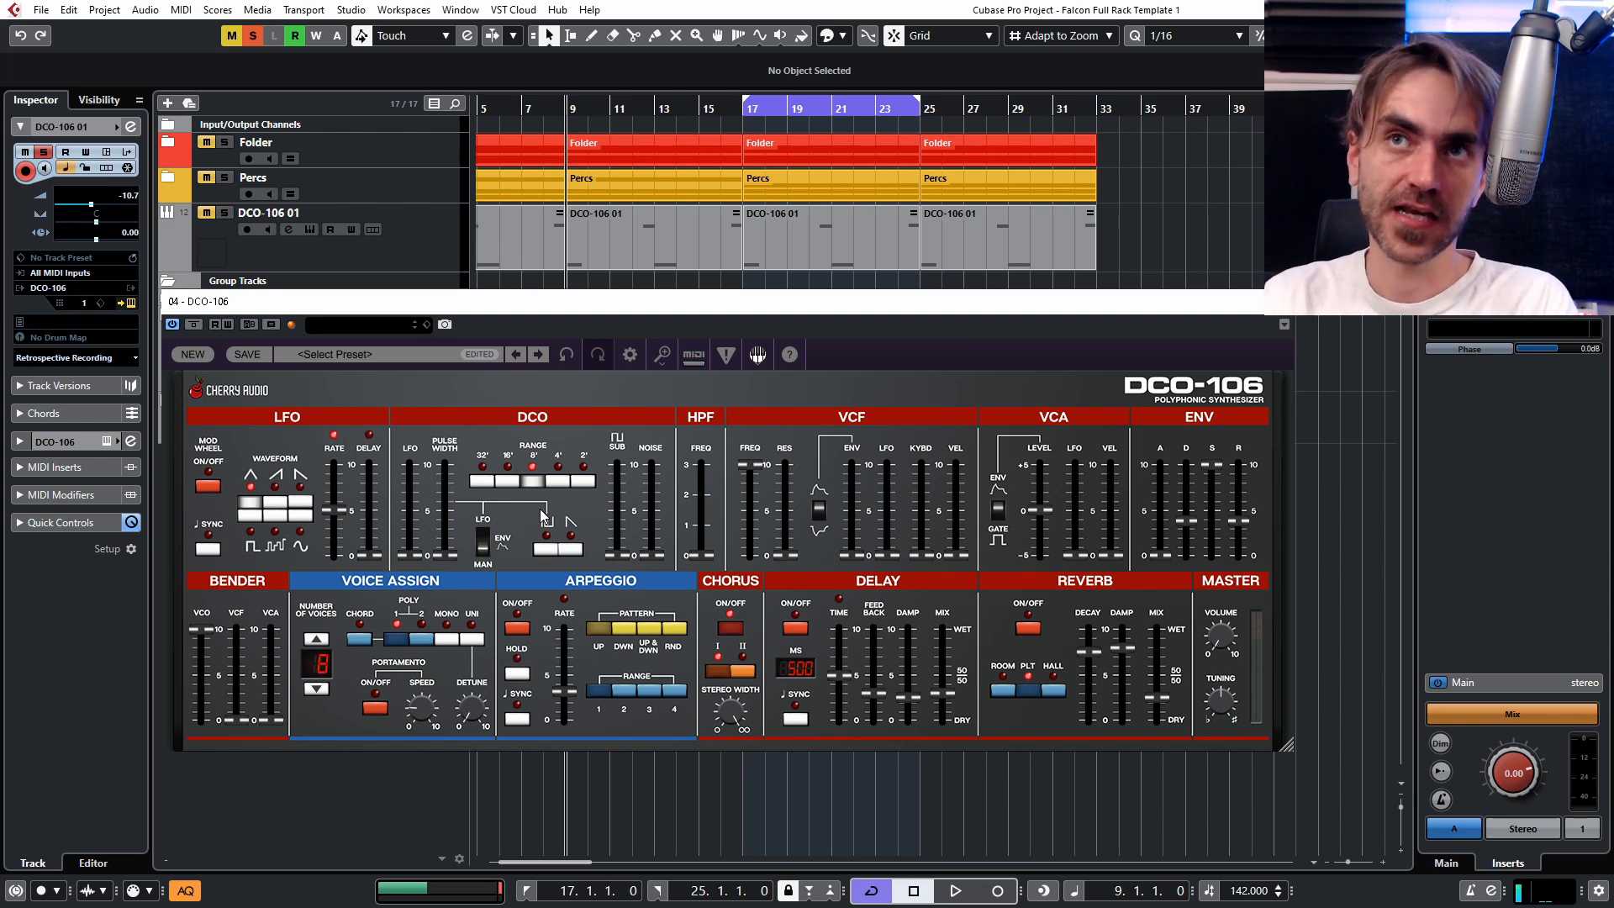
pyautogui.moveTo(743, 474); pyautogui.dragTo(742, 562)
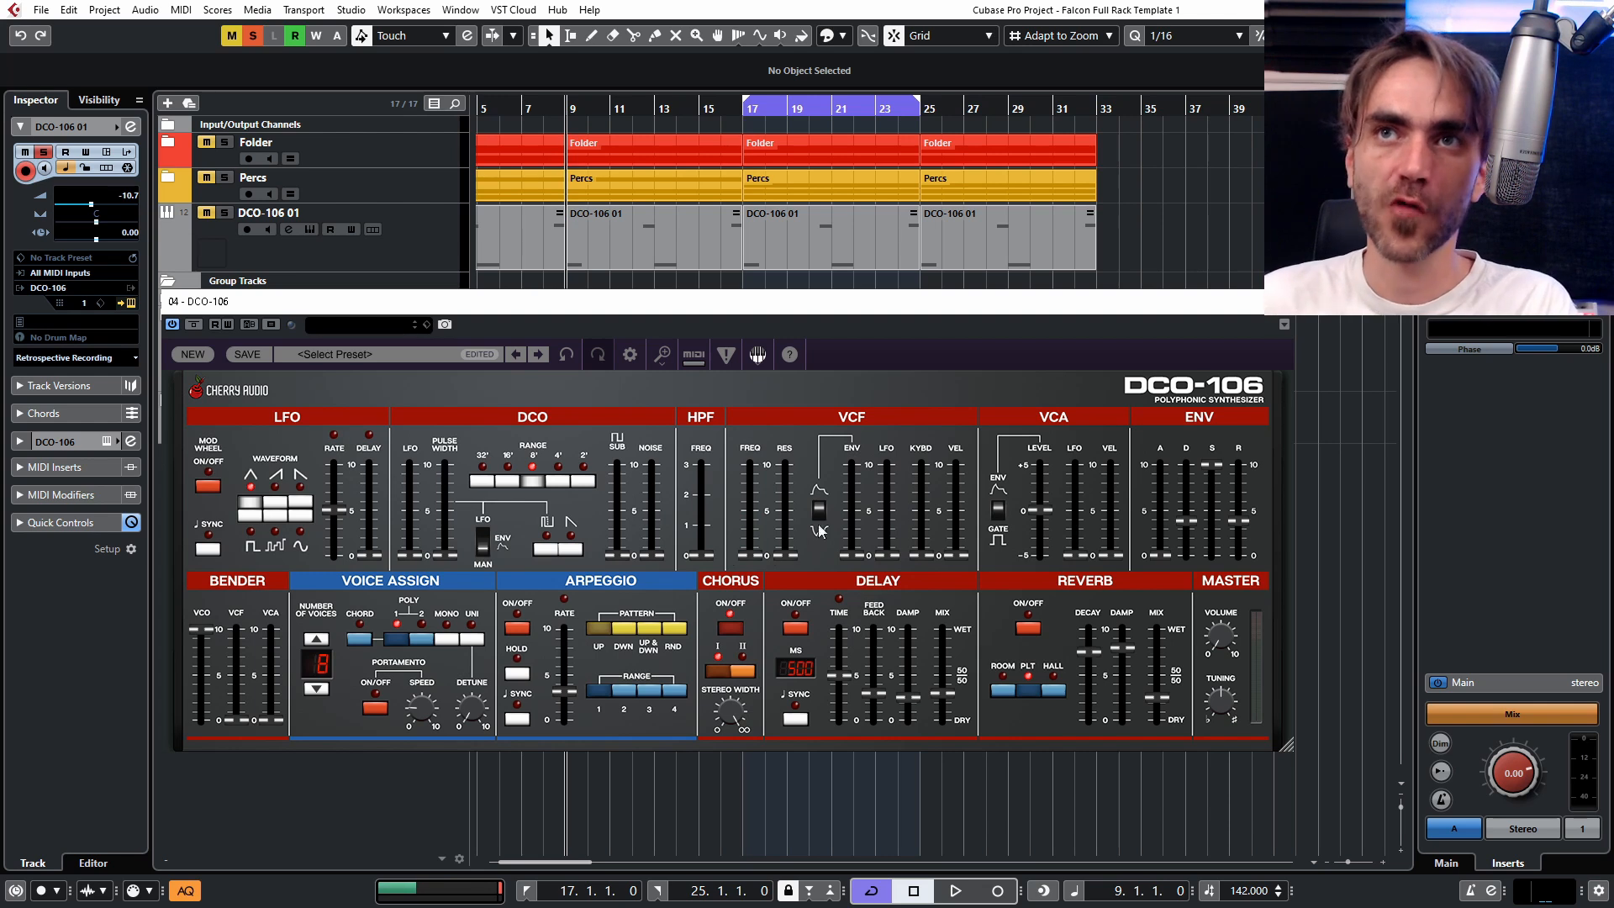
pyautogui.moveTo(785, 492)
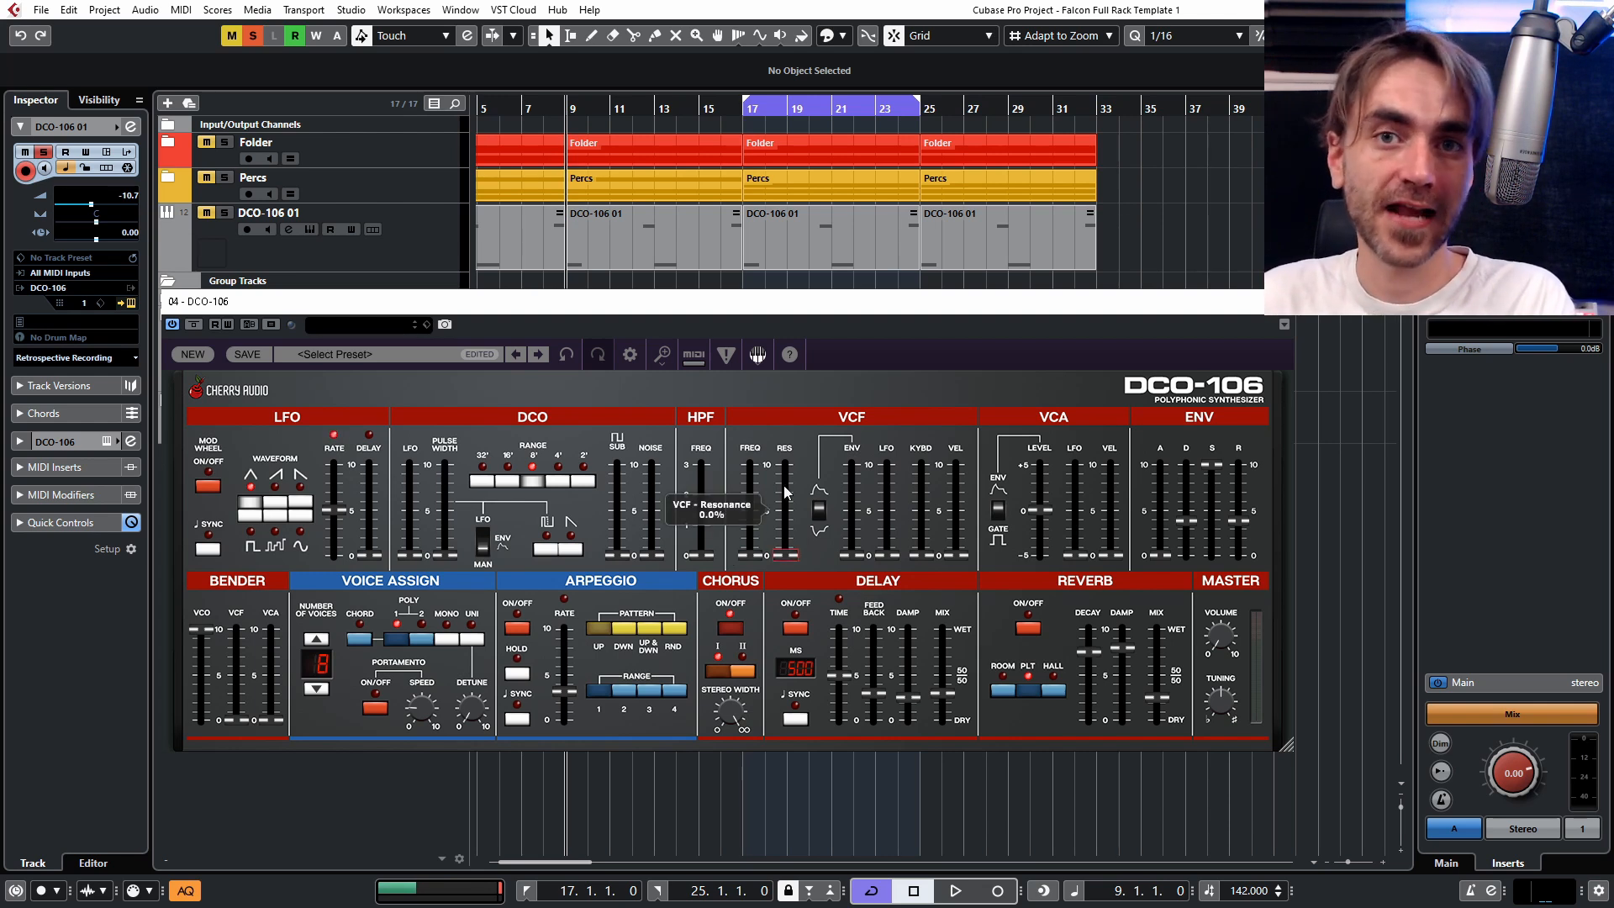
pyautogui.moveTo(780, 557); pyautogui.dragTo(818, 427)
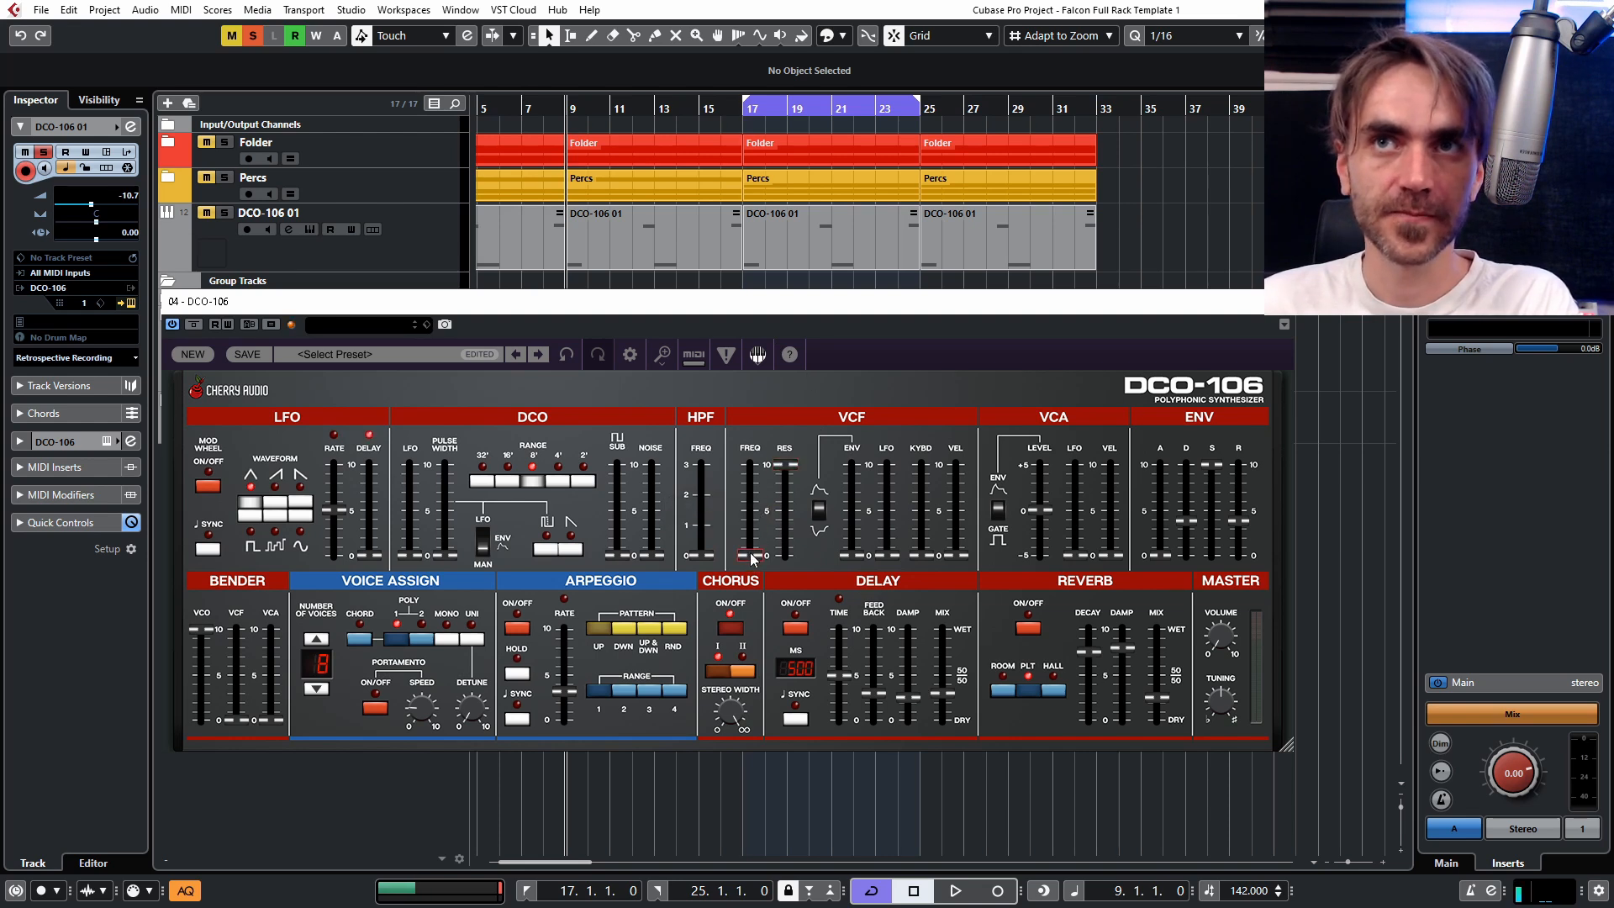
pyautogui.moveTo(753, 557)
pyautogui.mouseDown()
pyautogui.moveTo(750, 493)
pyautogui.moveTo(751, 534)
pyautogui.mouseUp()
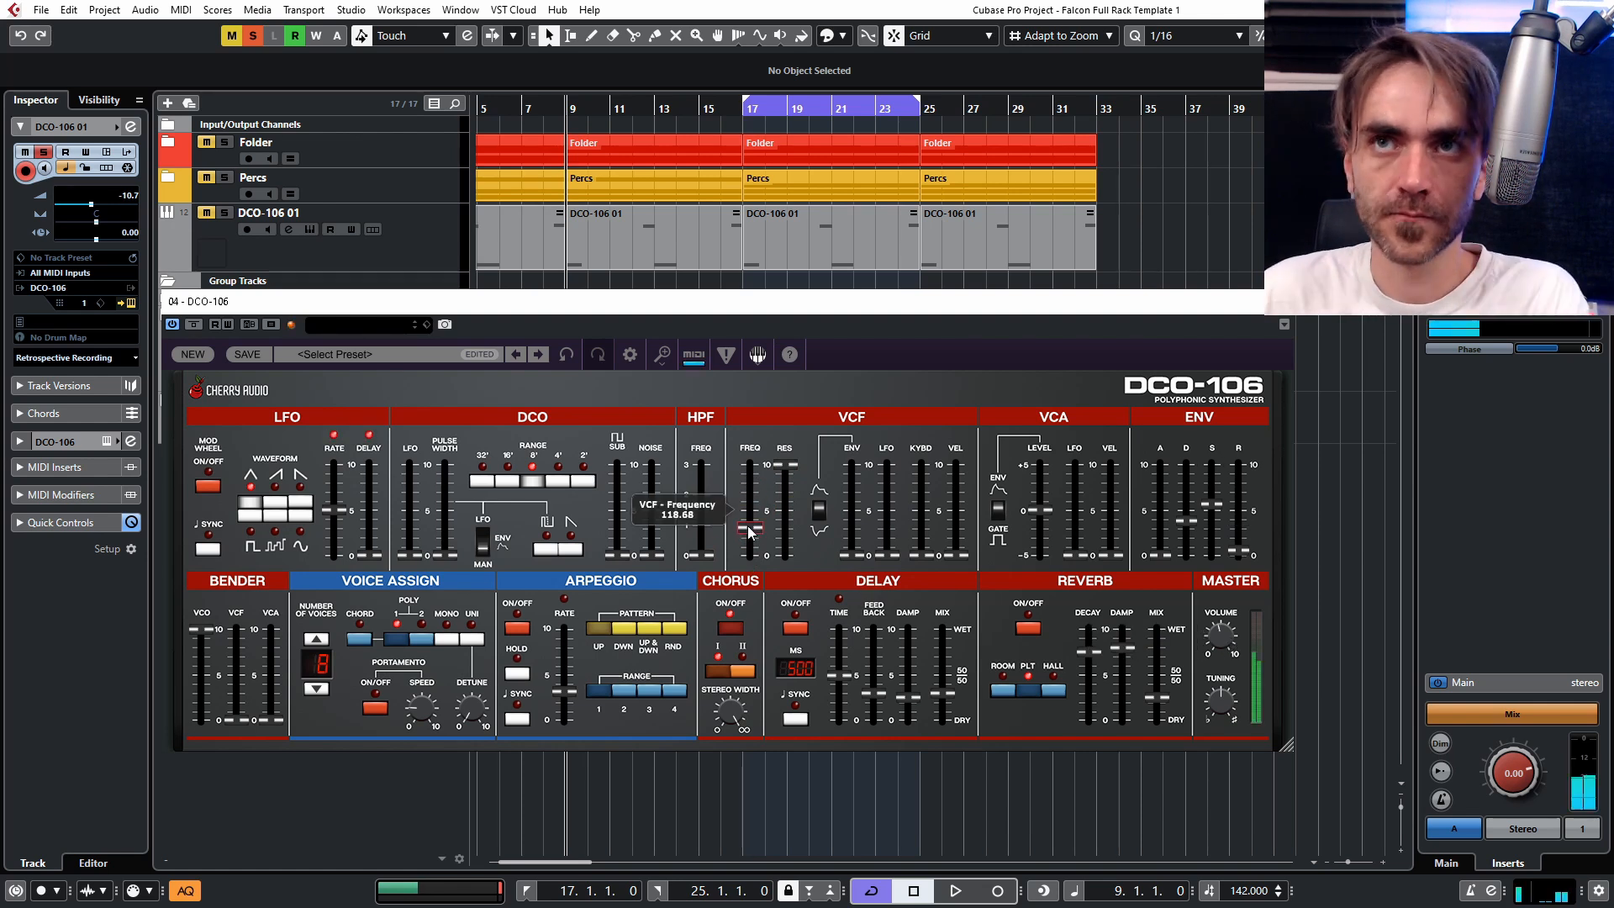
pyautogui.moveTo(750, 535)
pyautogui.mouseDown()
pyautogui.moveTo(750, 552)
pyautogui.moveTo(751, 495)
pyautogui.moveTo(750, 555)
pyautogui.mouseUp()
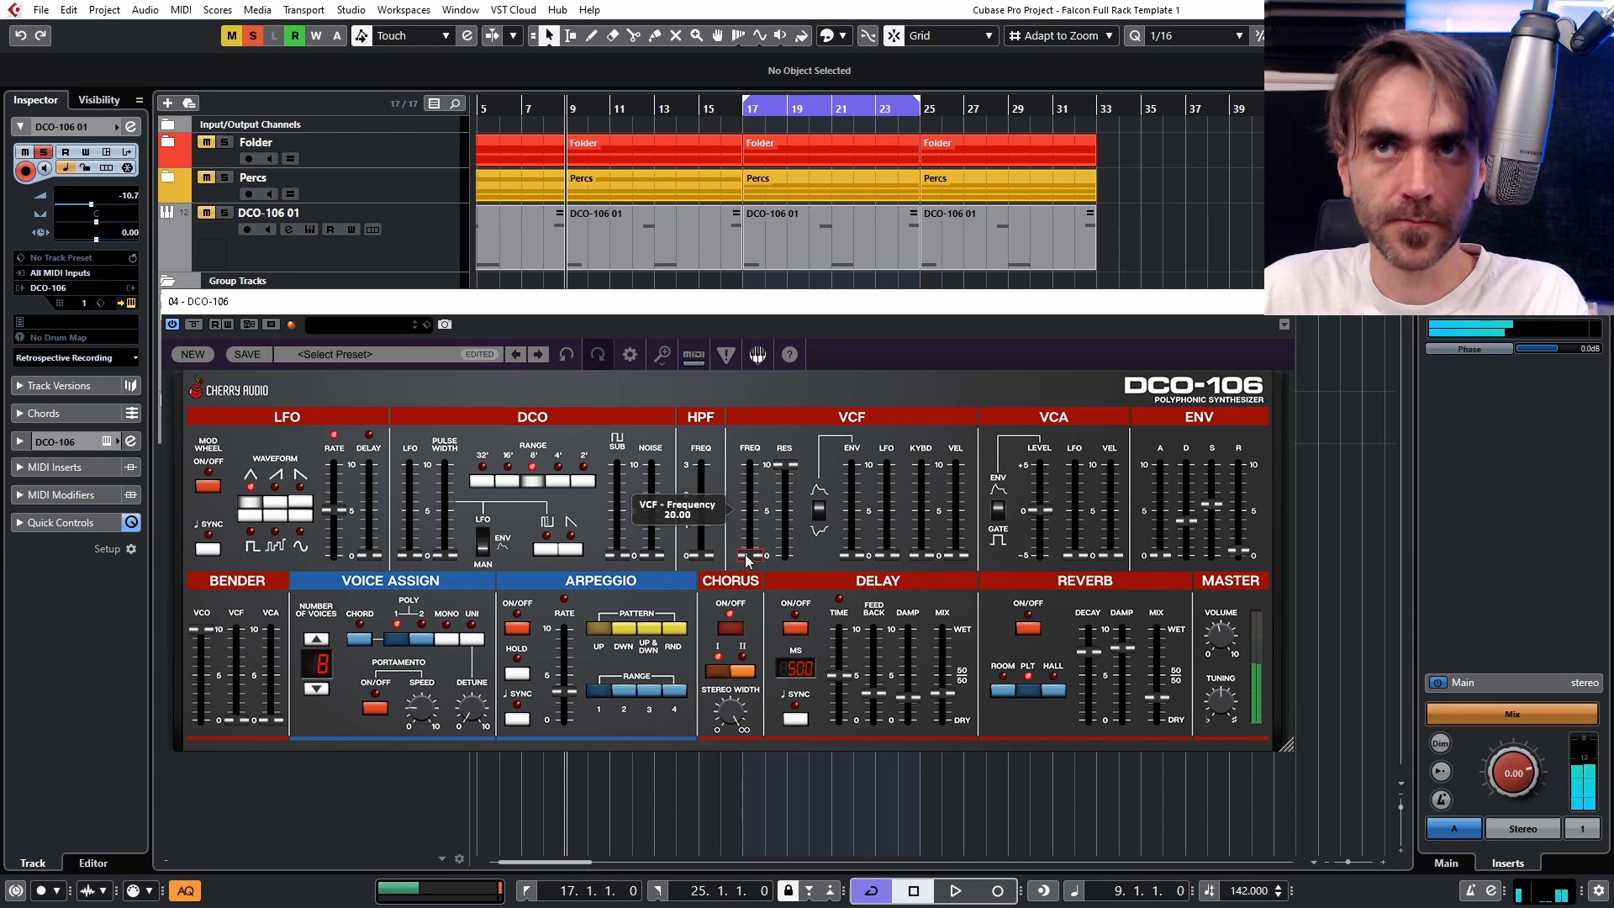
# Set VCF keyboard tracking to 100%, raise the VCF frequency to about 5, and set the envelope decay and sustain to maximum.
pyautogui.moveTo(922, 555); pyautogui.dragTo(930, 454)
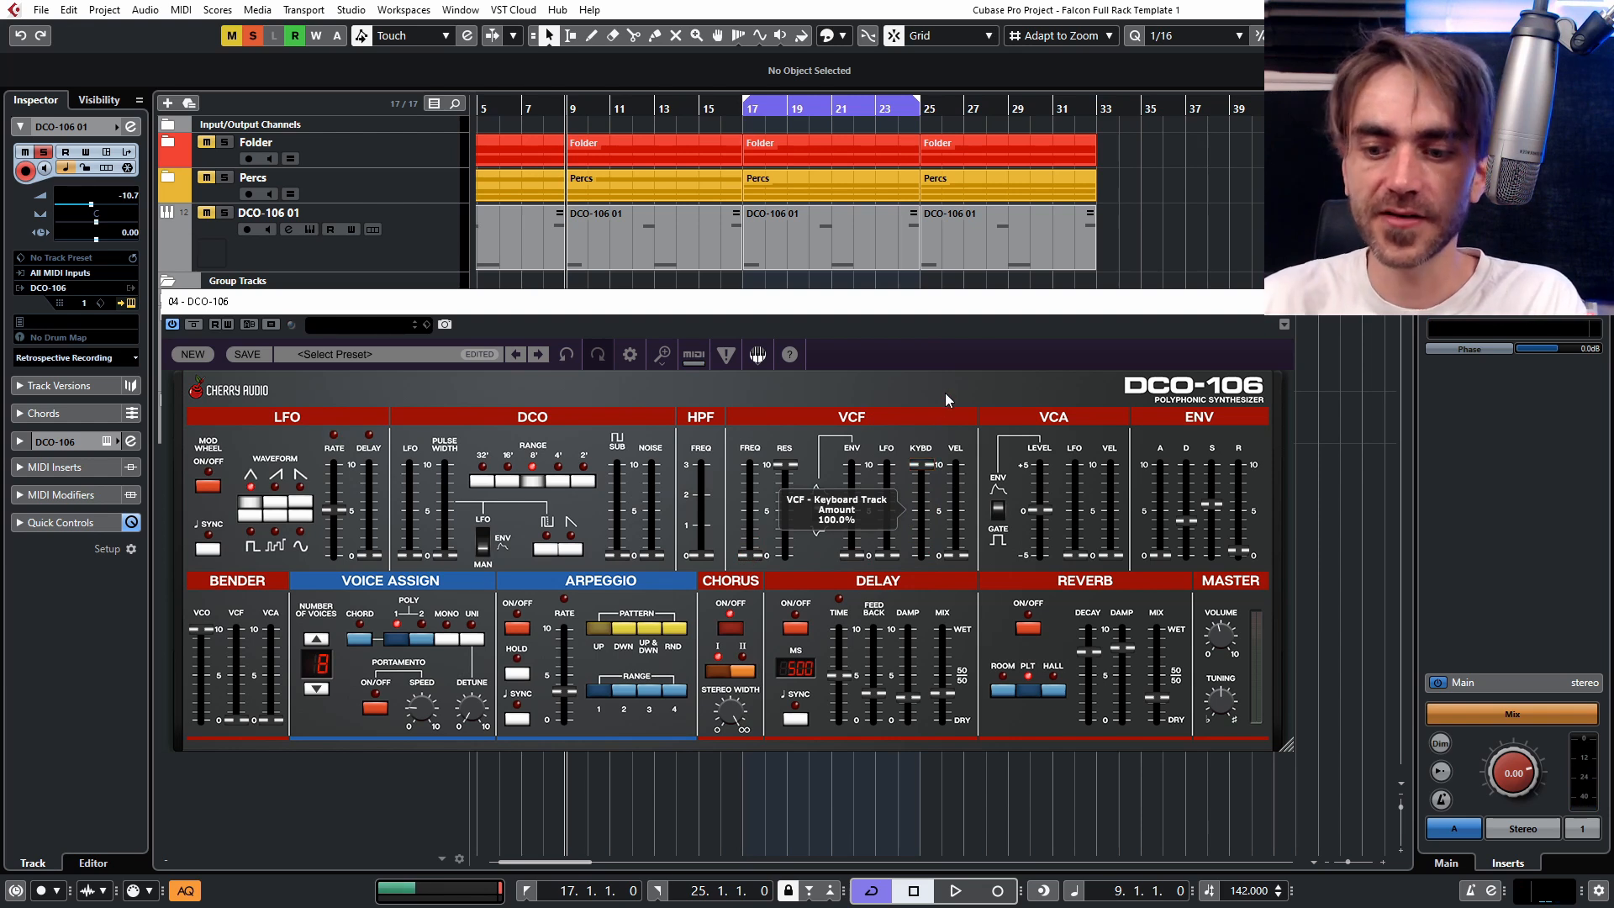
pyautogui.moveTo(751, 555); pyautogui.dragTo(753, 519)
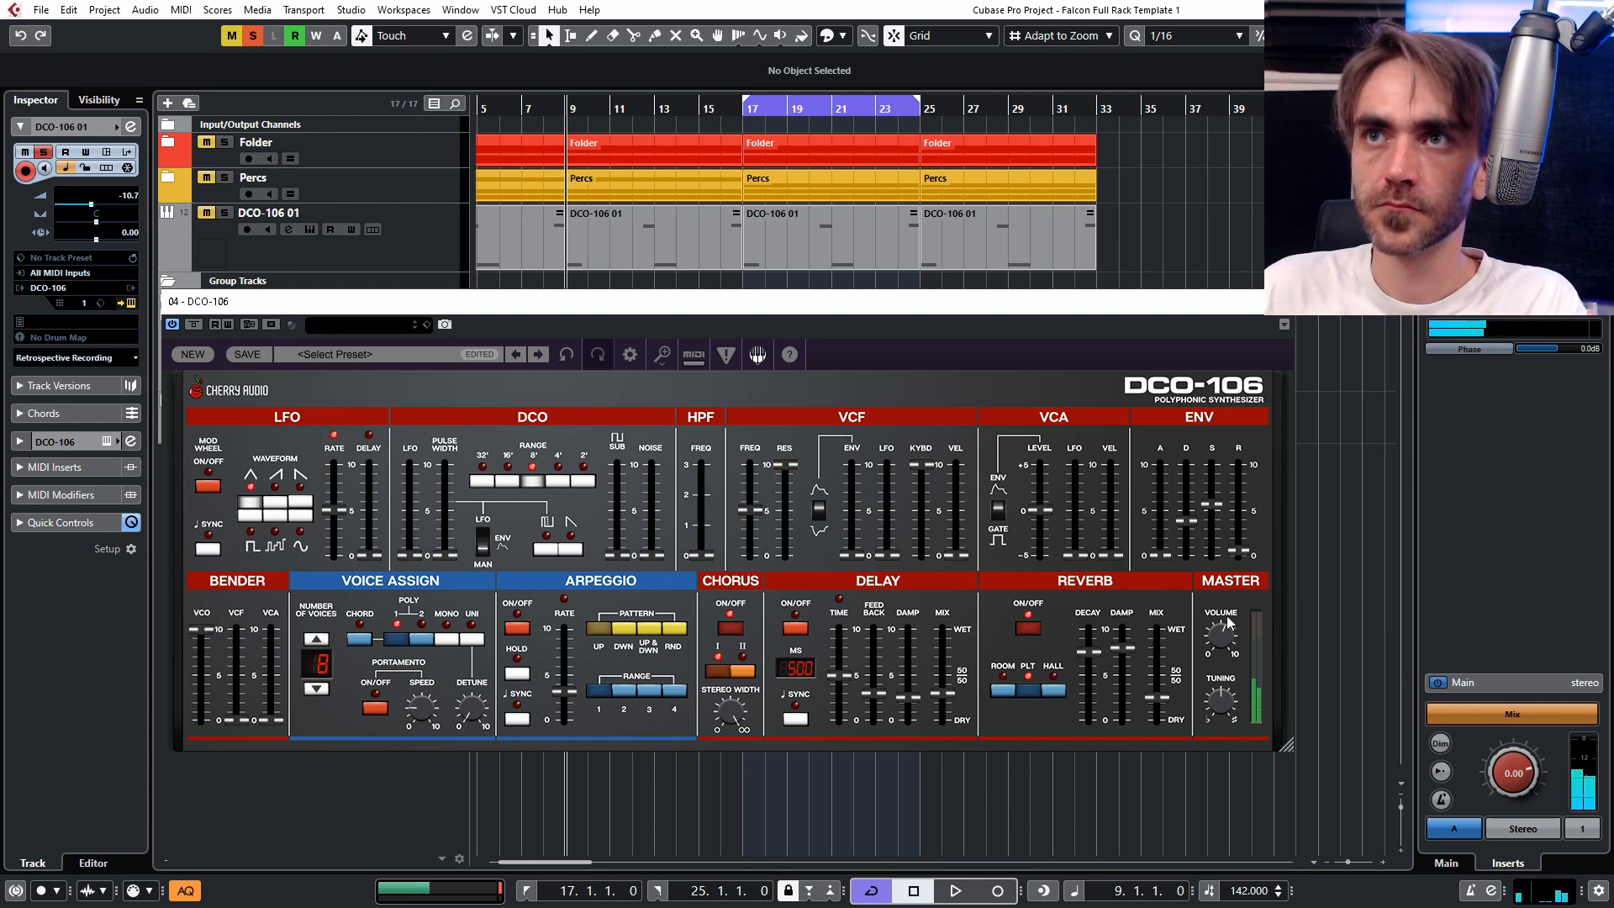
pyautogui.moveTo(1185, 521); pyautogui.dragTo(1211, 464)
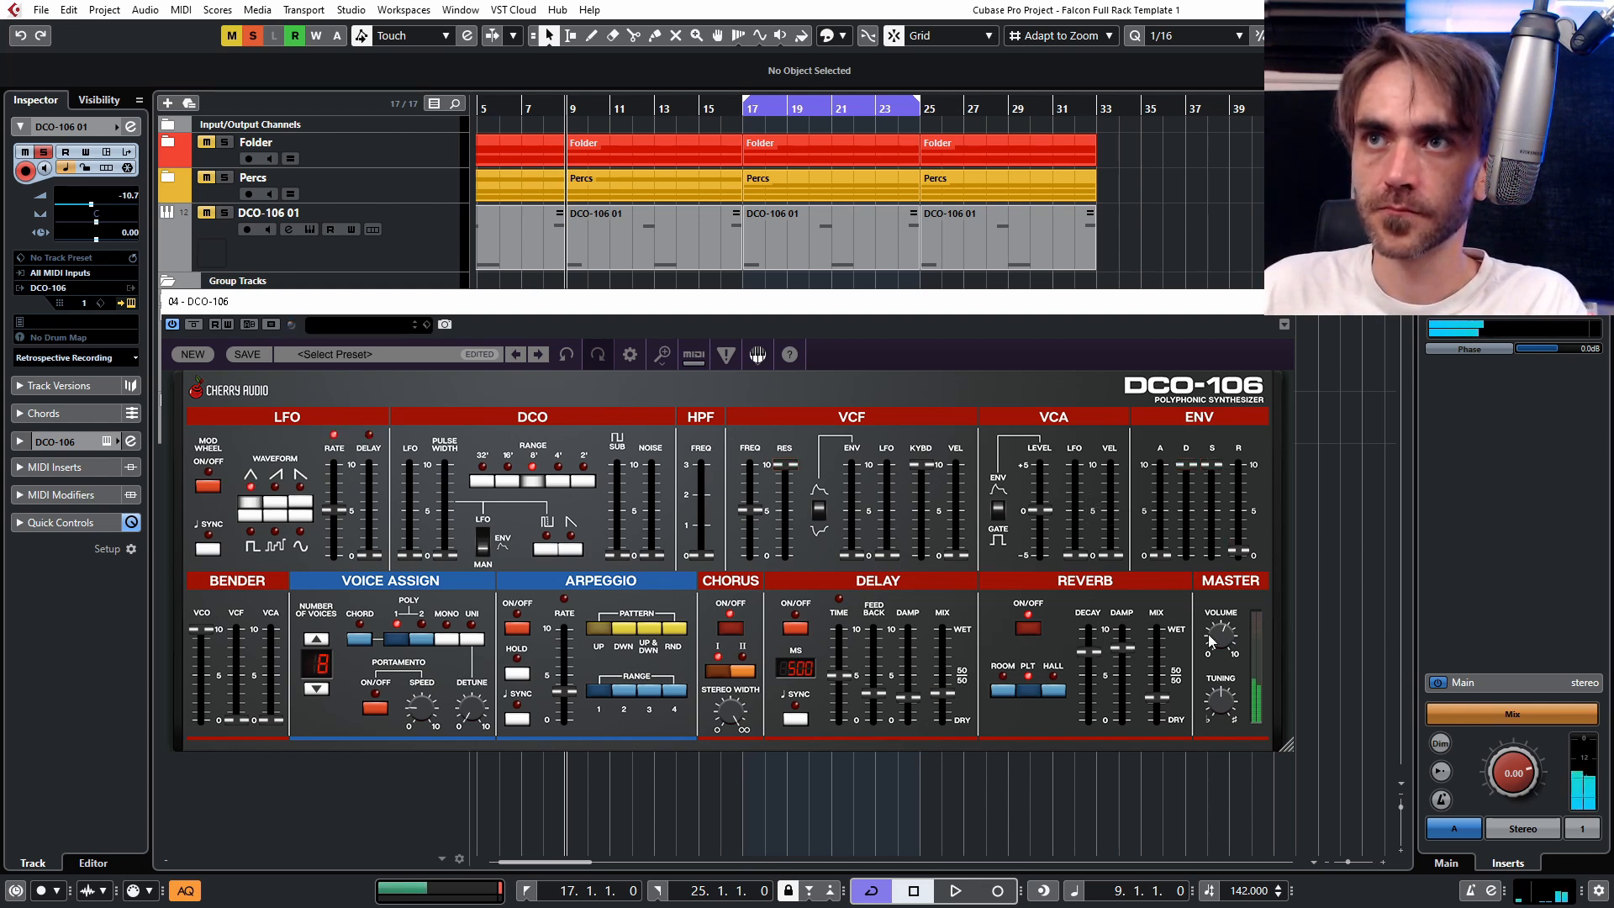
pyautogui.moveTo(1216, 648)
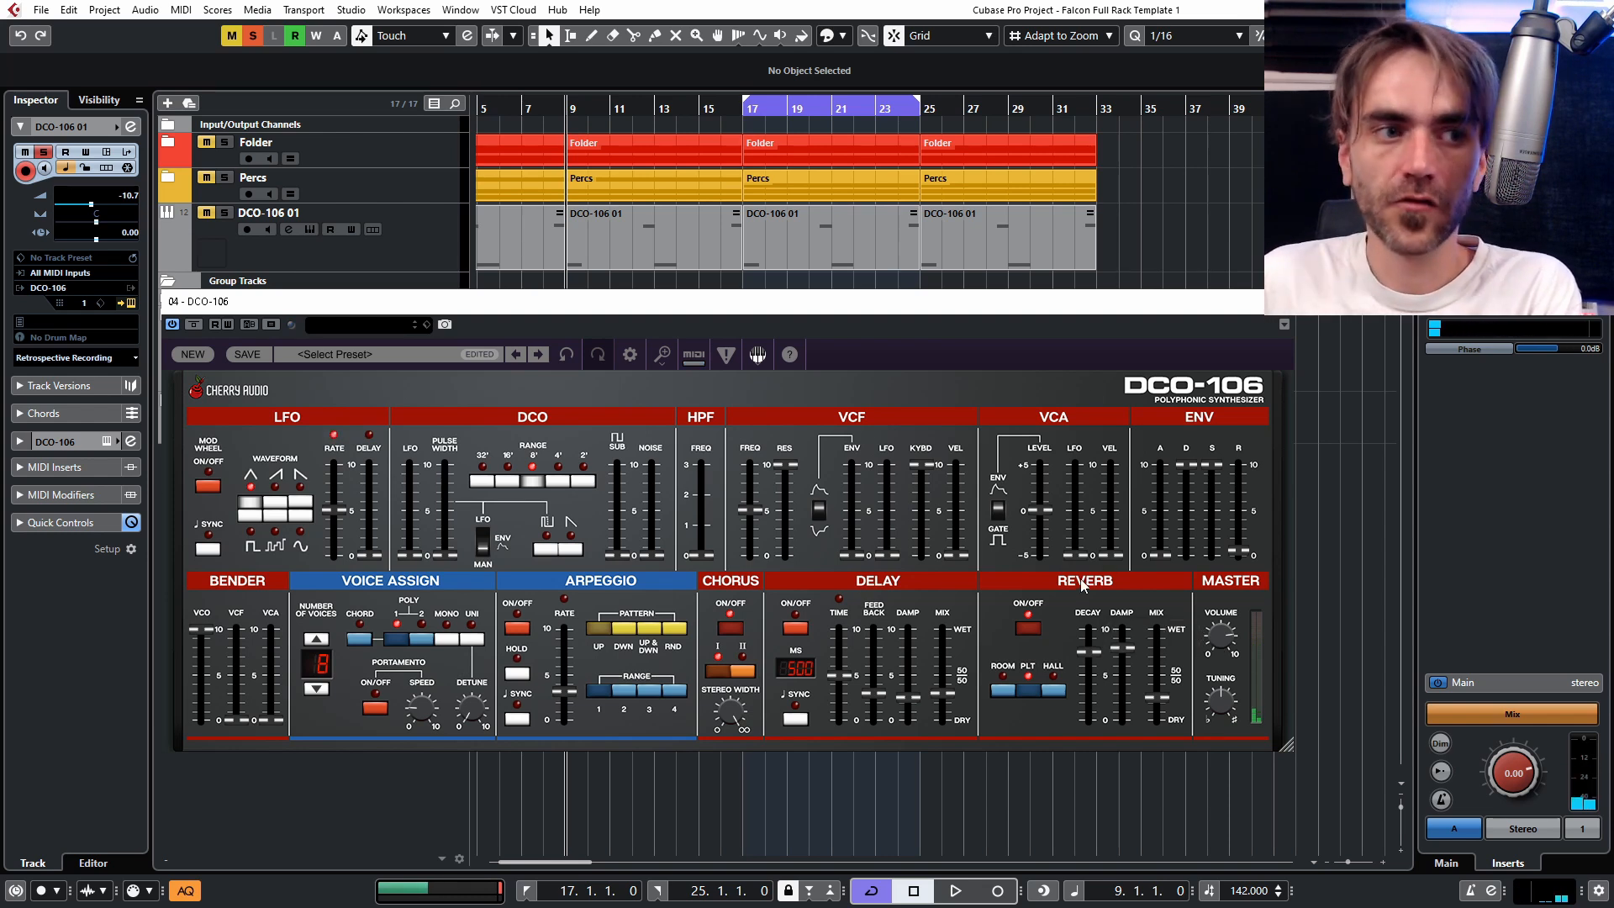
# Switch on the synth's arpeggio with hold and sync, at a rate of about 5.
pyautogui.click(516, 673)
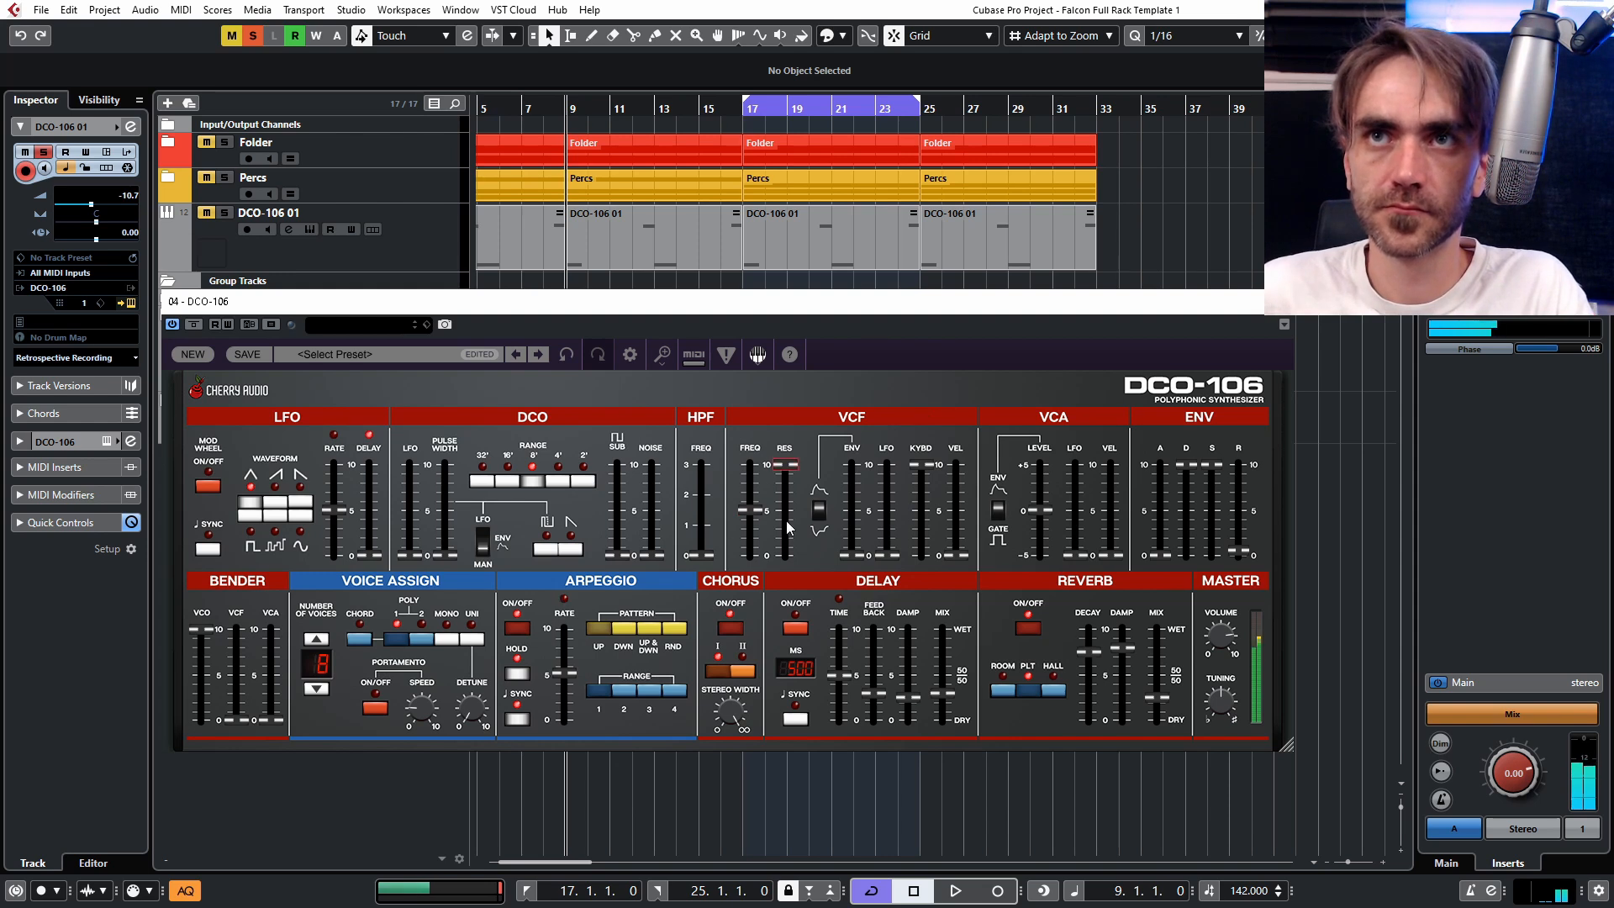
pyautogui.moveTo(758, 515)
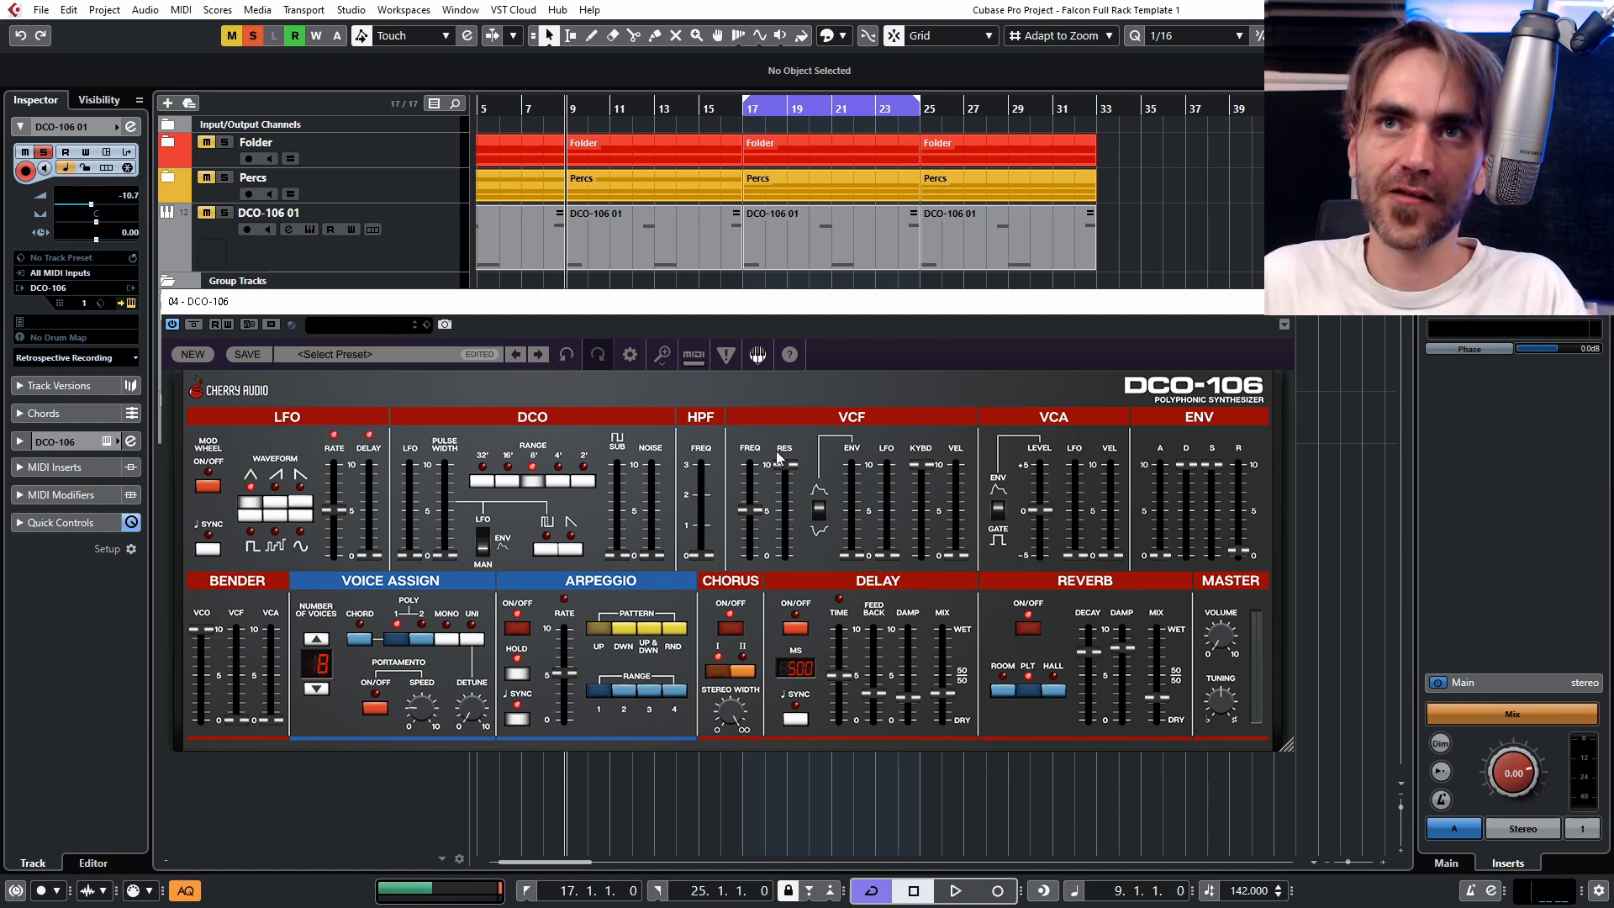
pyautogui.moveTo(763, 477)
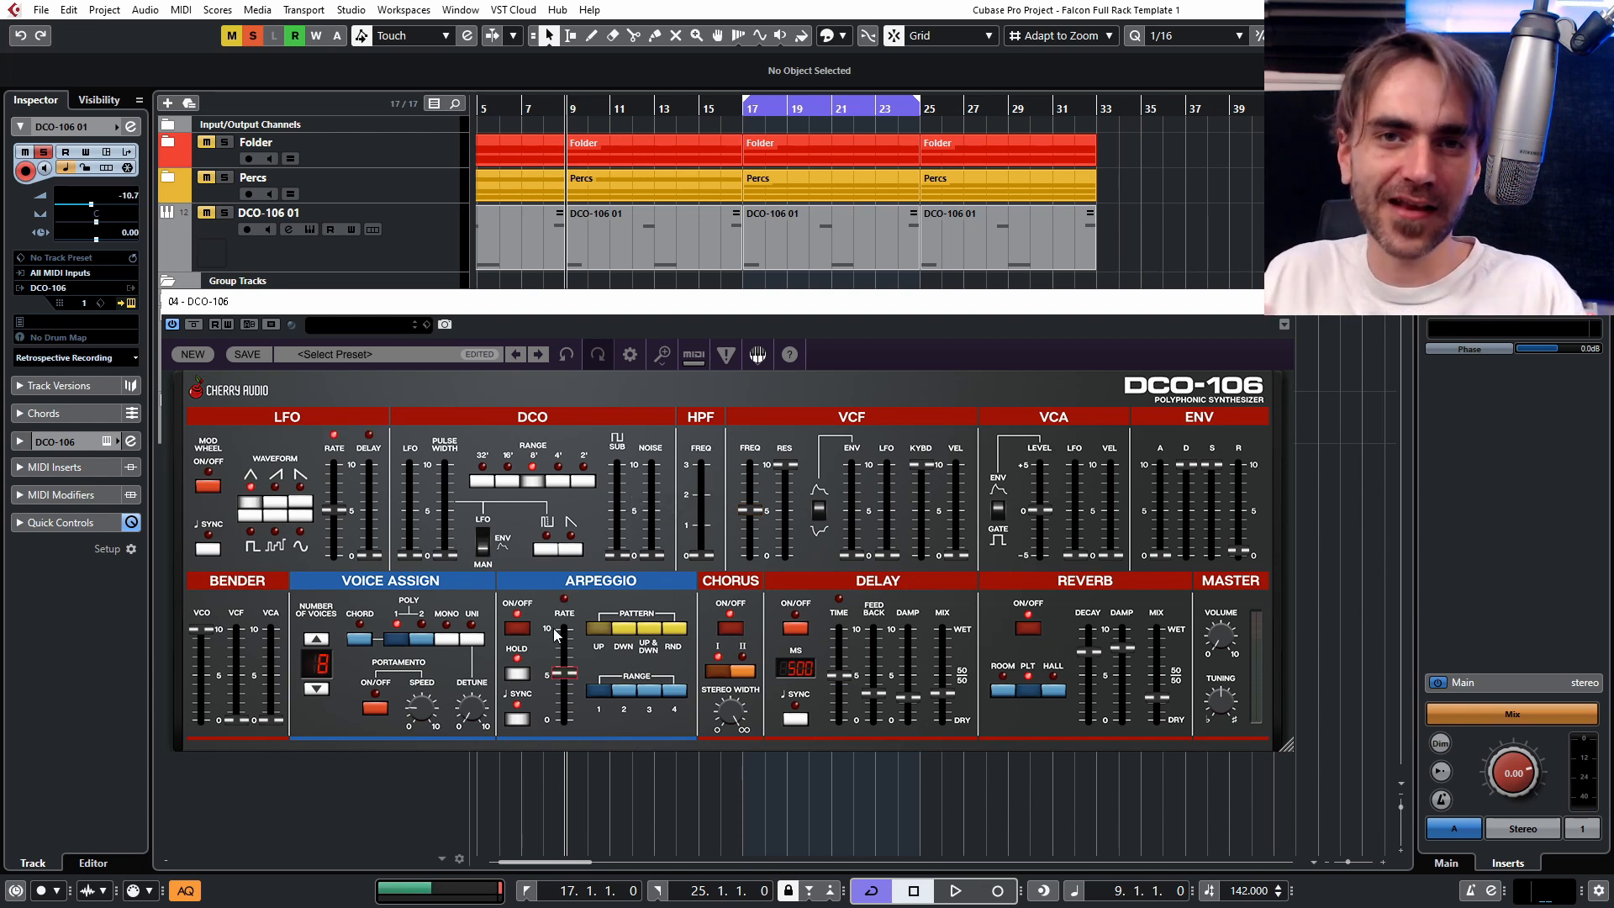
pyautogui.moveTo(554, 634)
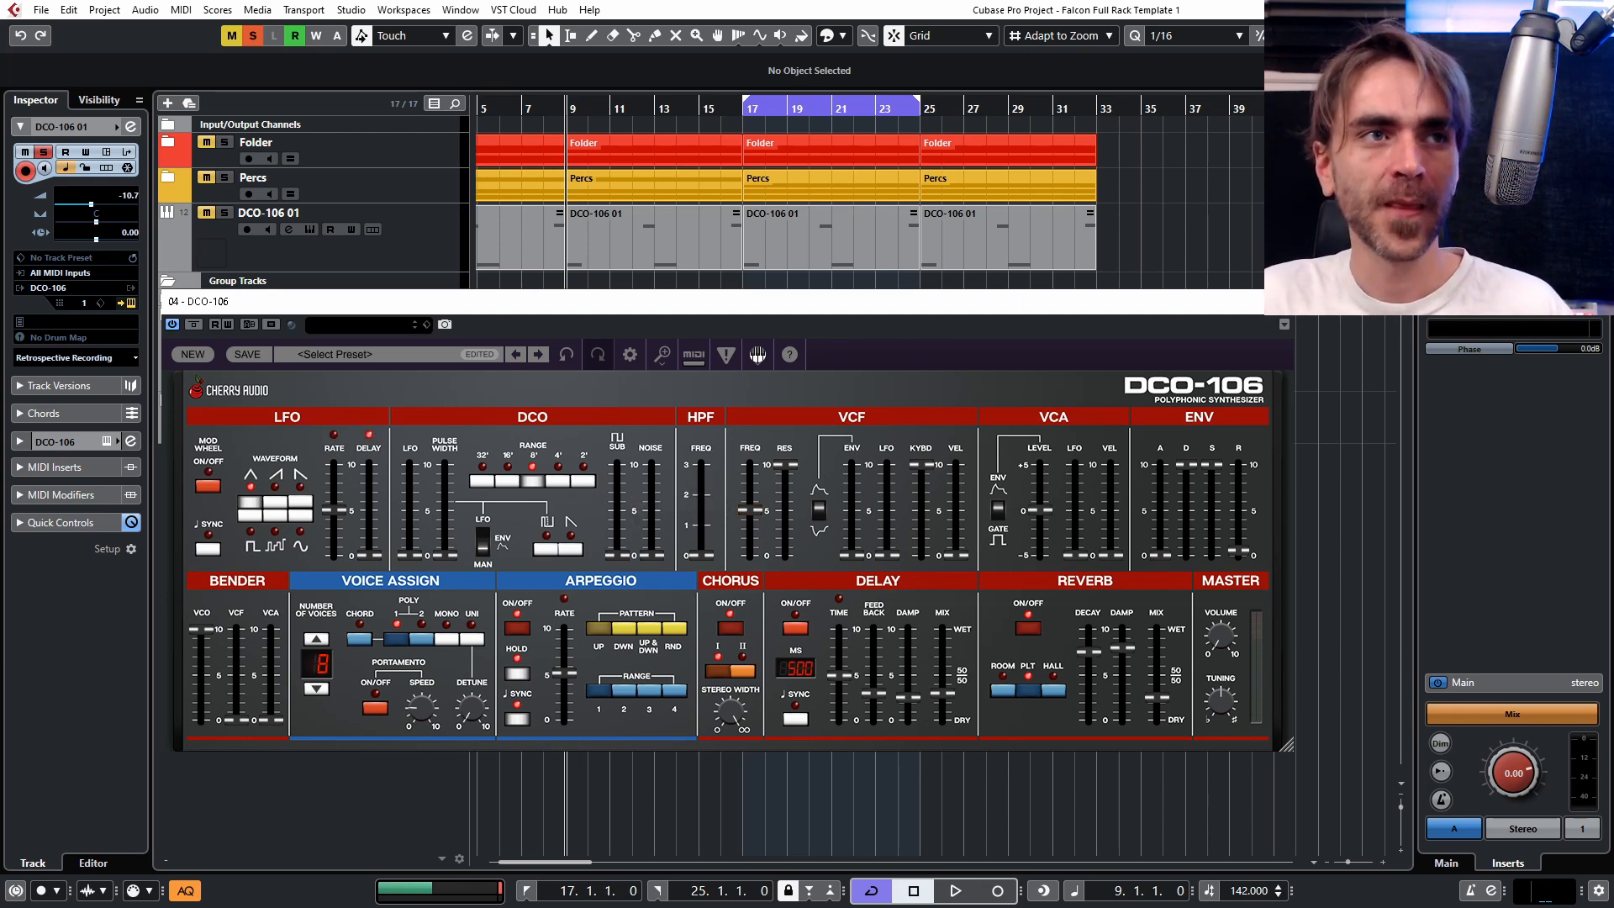
# Set the lower track's DCO-106 VCF frequency to exactly 261.63.
pyautogui.click(1276, 301)
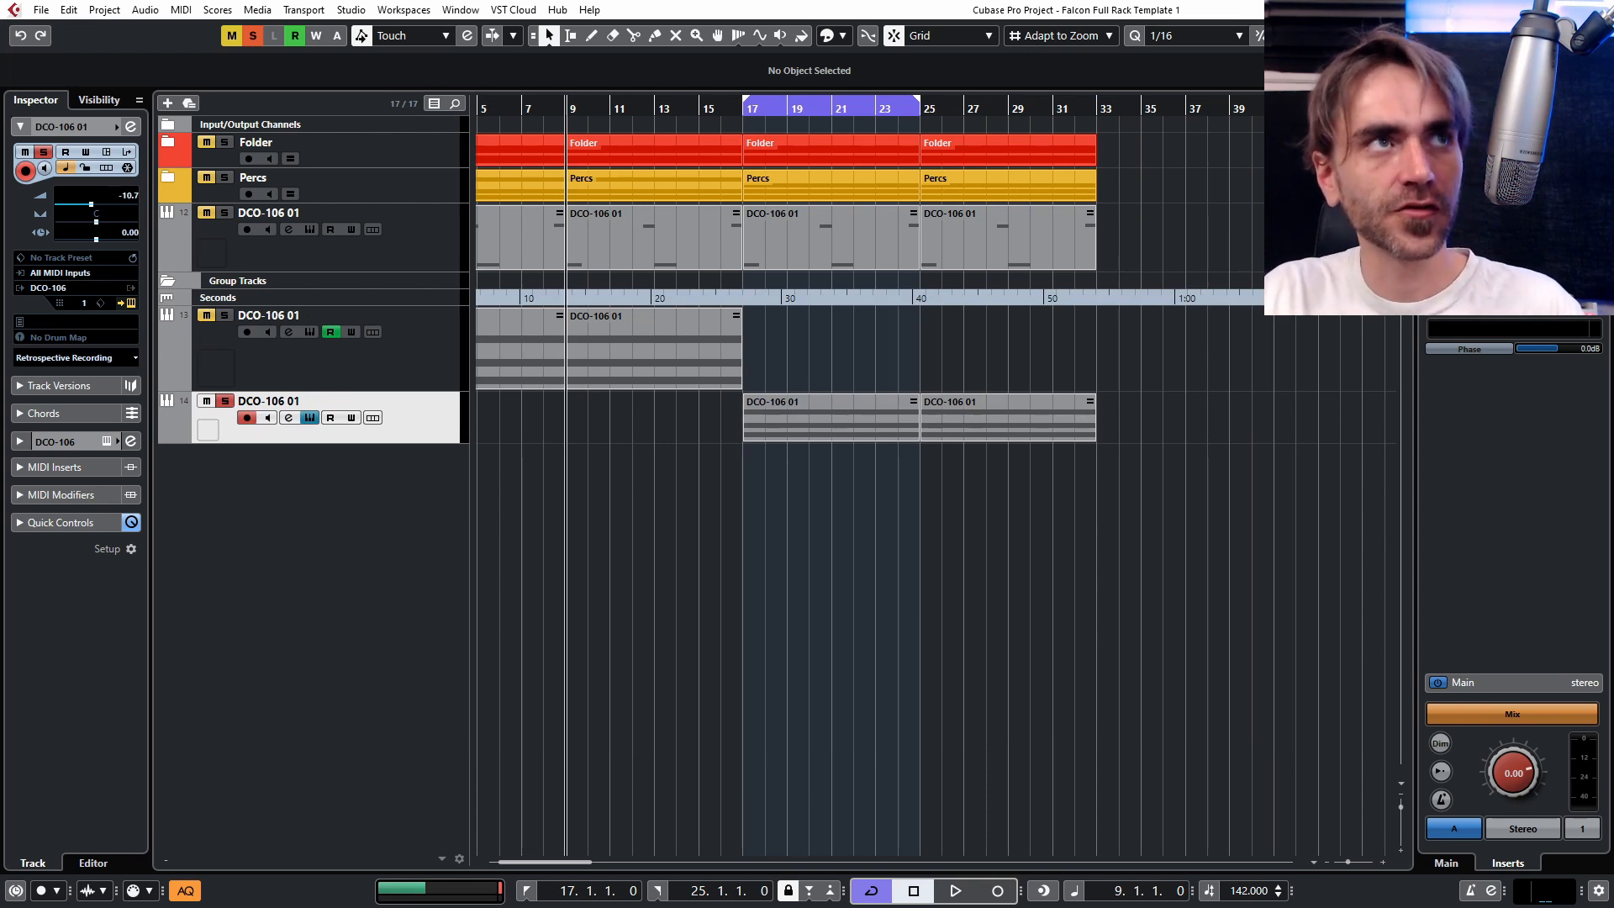
pyautogui.press('e')
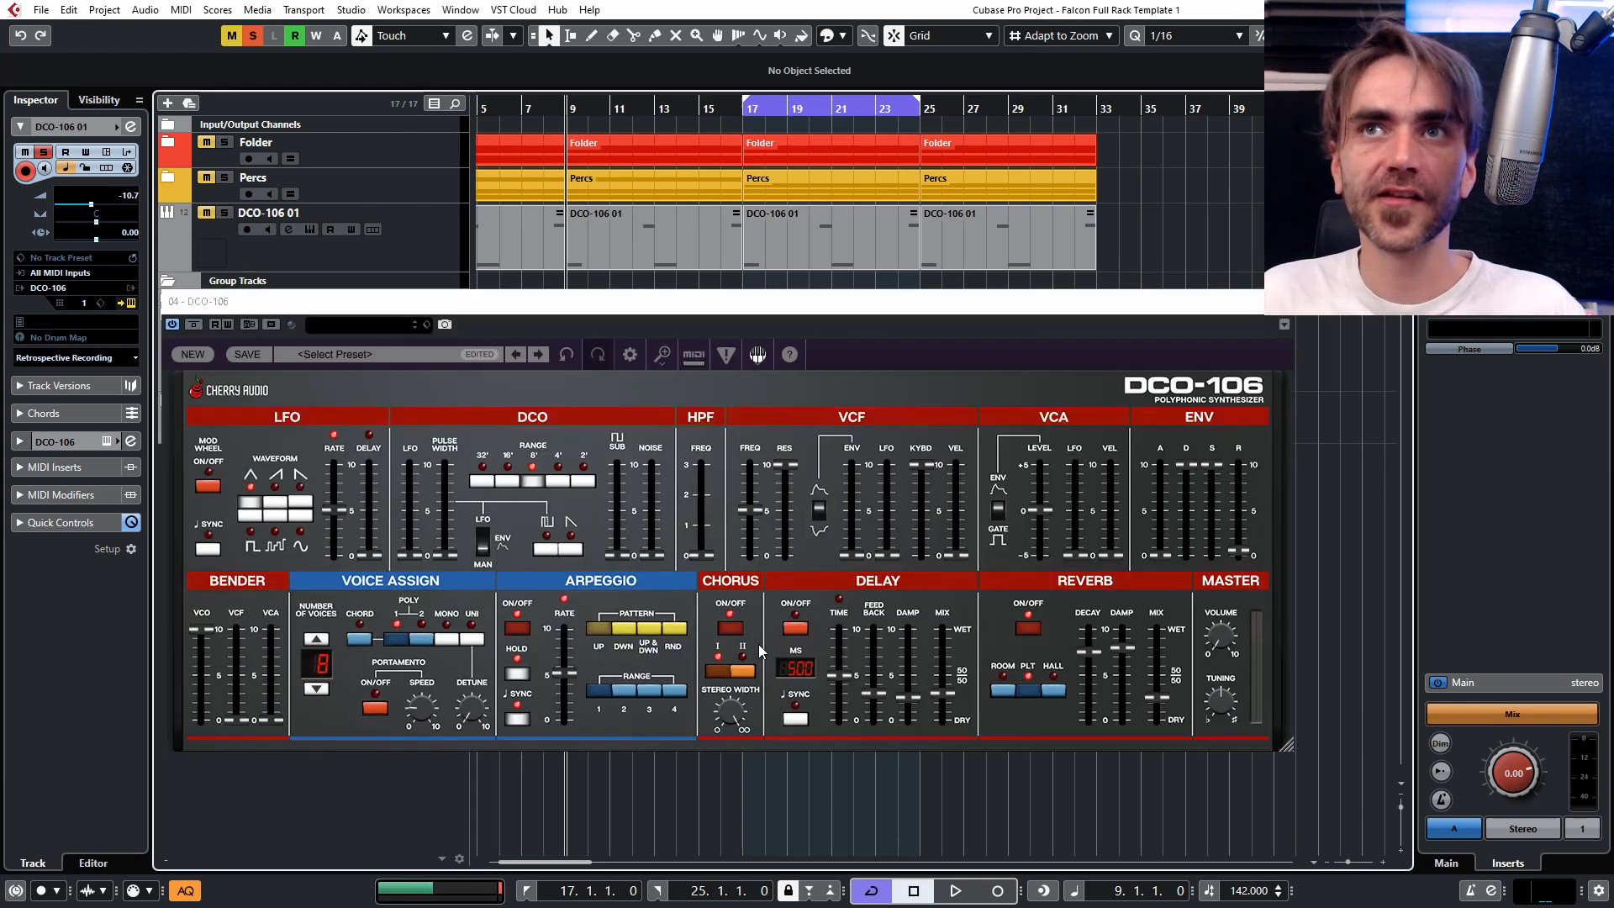
pyautogui.write('2')
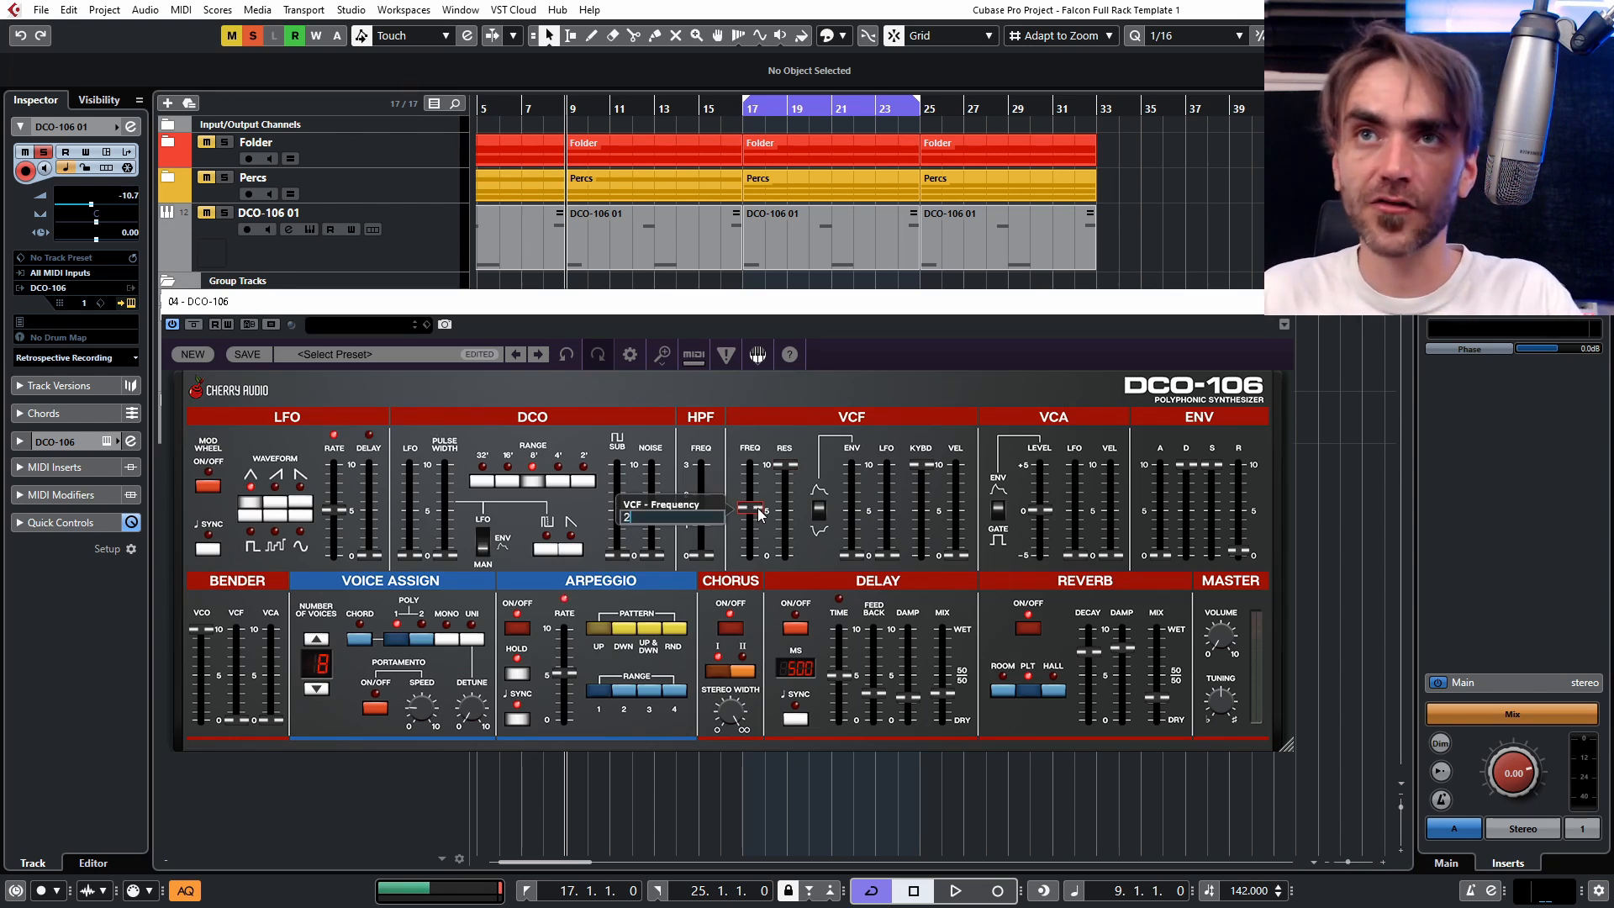
pyautogui.write('61.63')
pyautogui.press('Return')
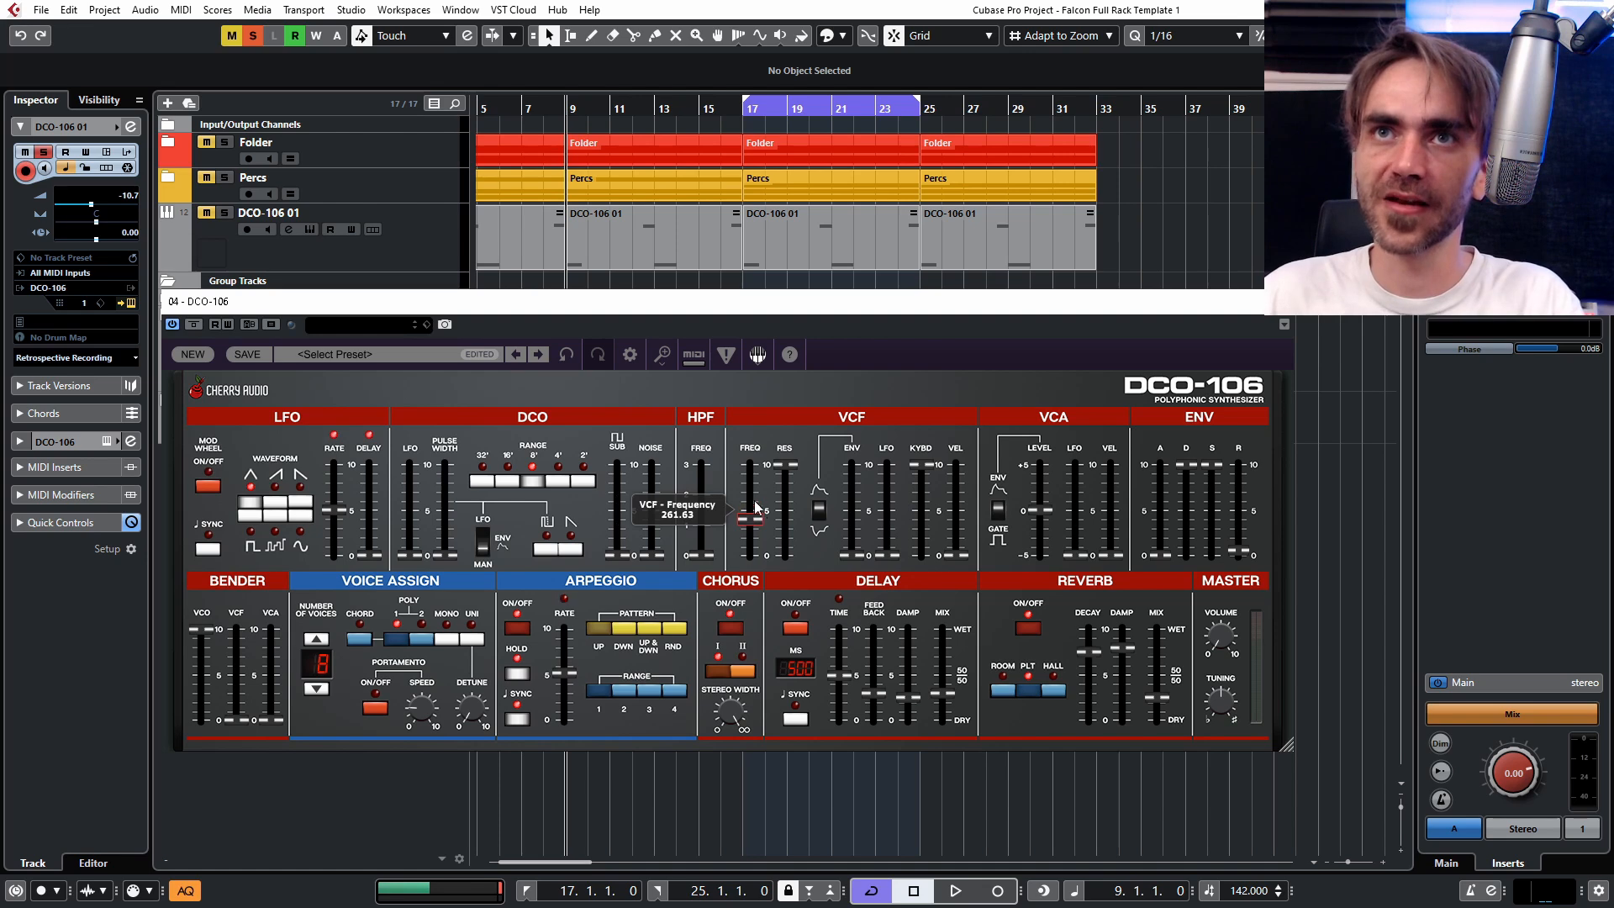
pyautogui.press('e')
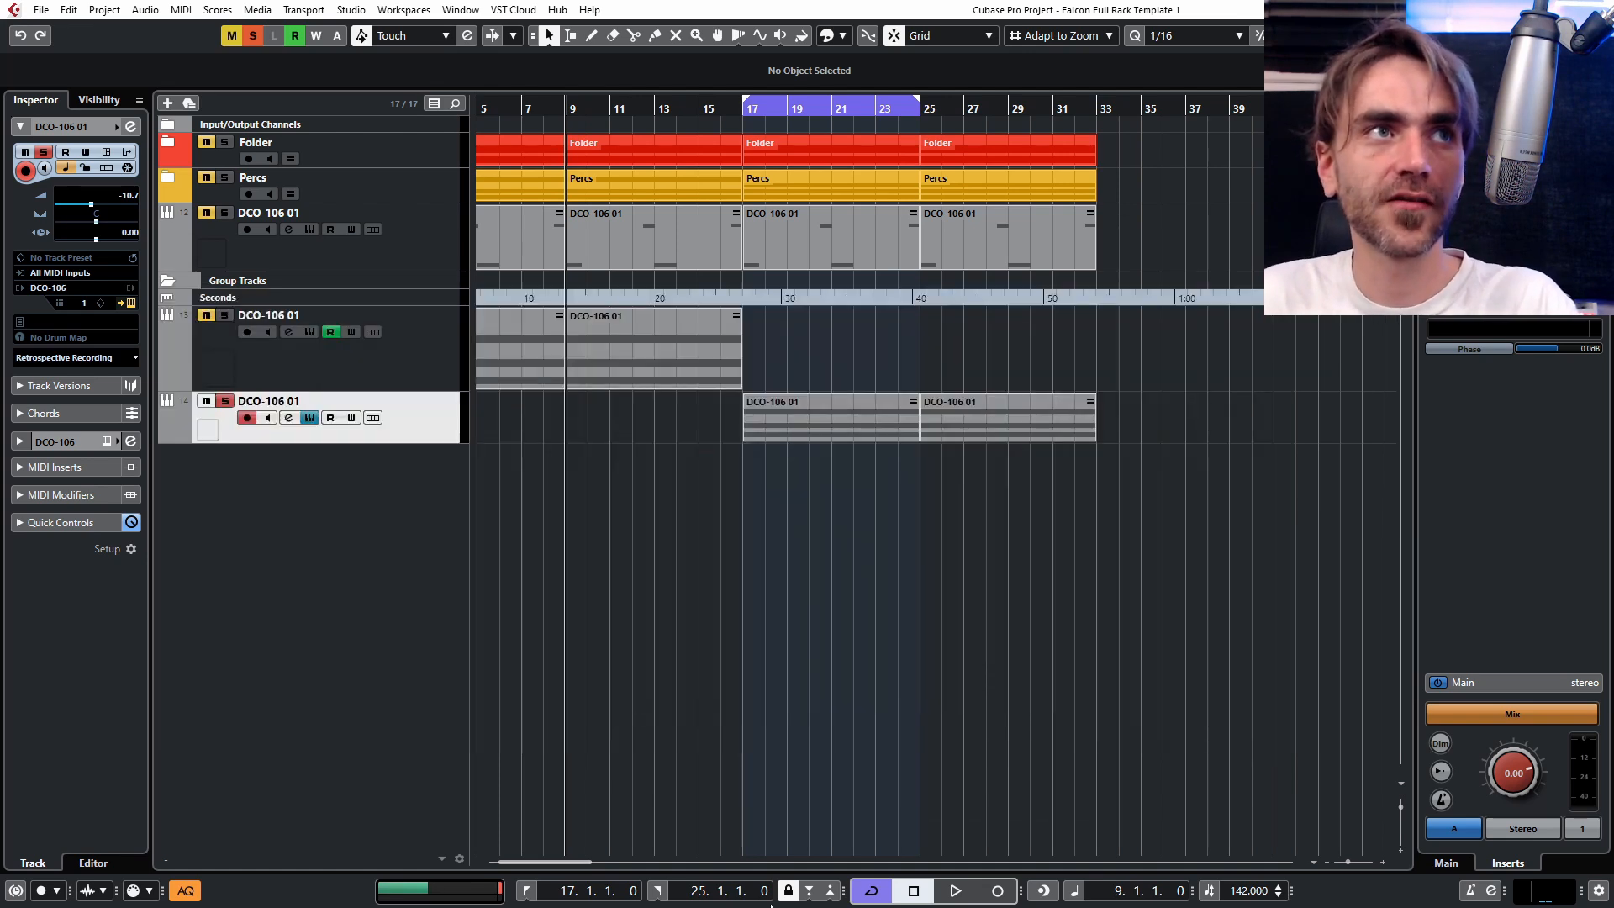
pyautogui.press('e')
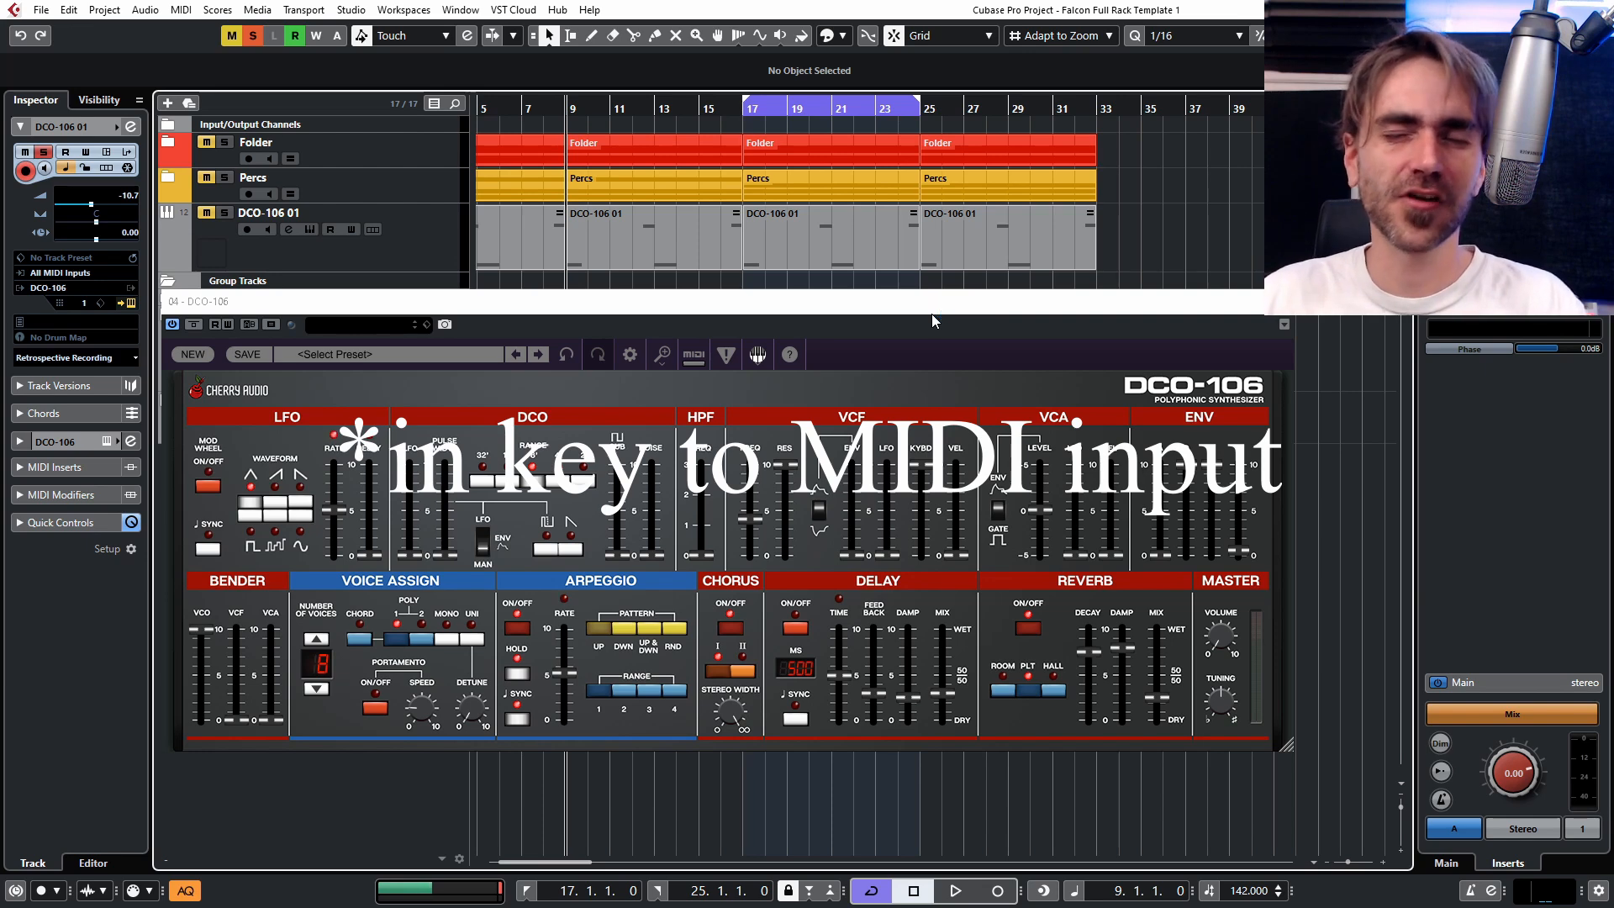
# Adjust the synth's master volume to about 70% and lower the arpeggio rate slightly.
pyautogui.moveTo(1222, 645)
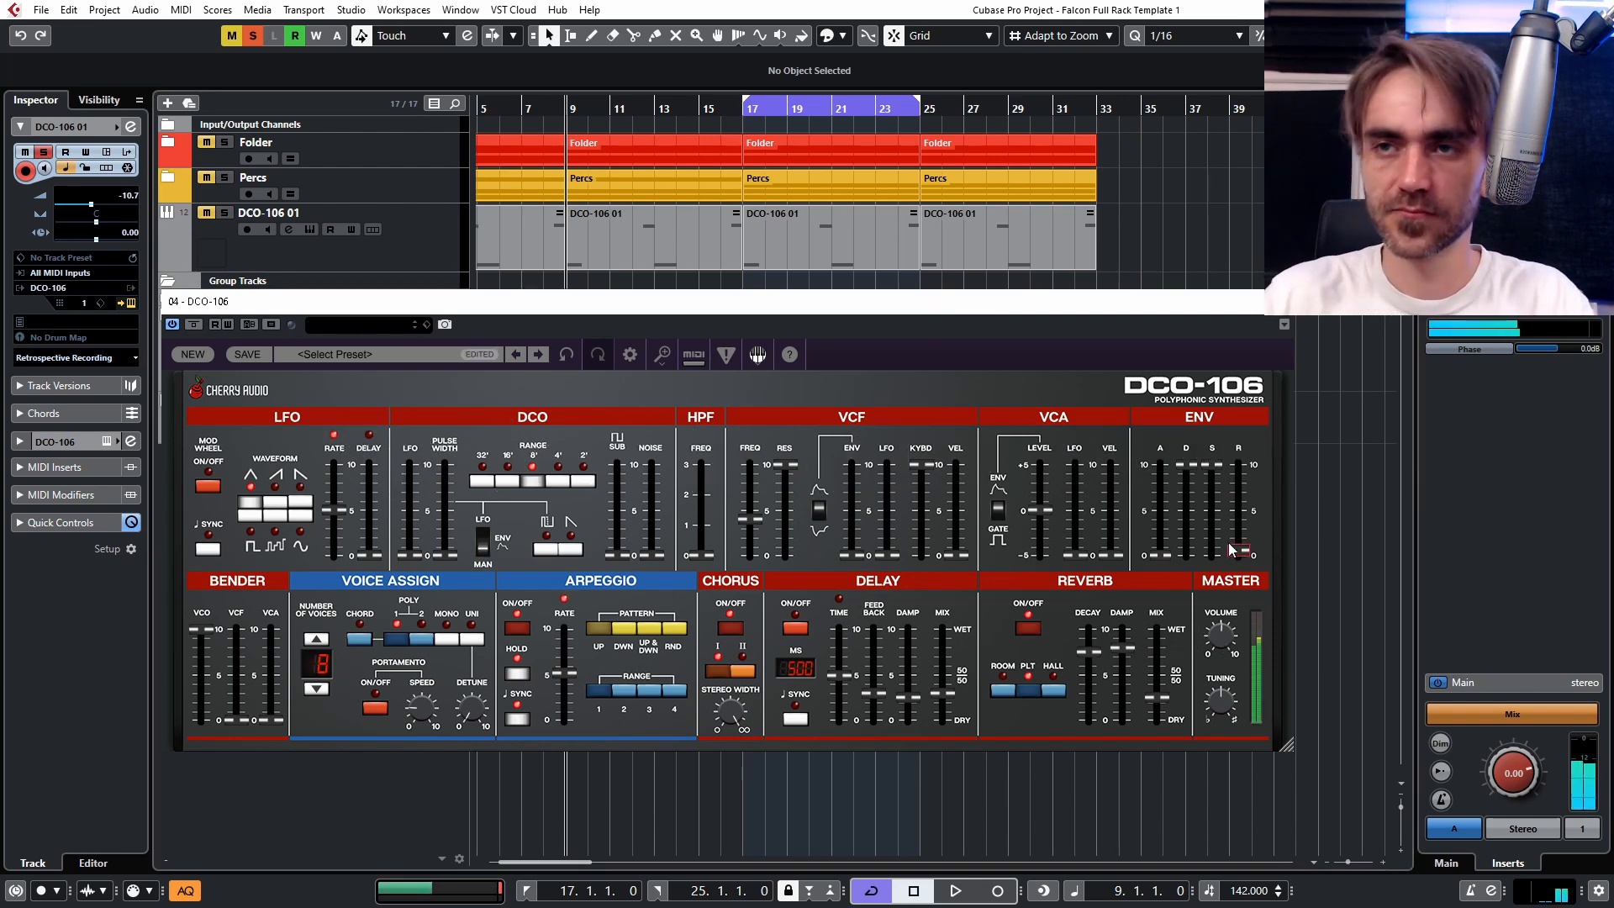
pyautogui.moveTo(1230, 546)
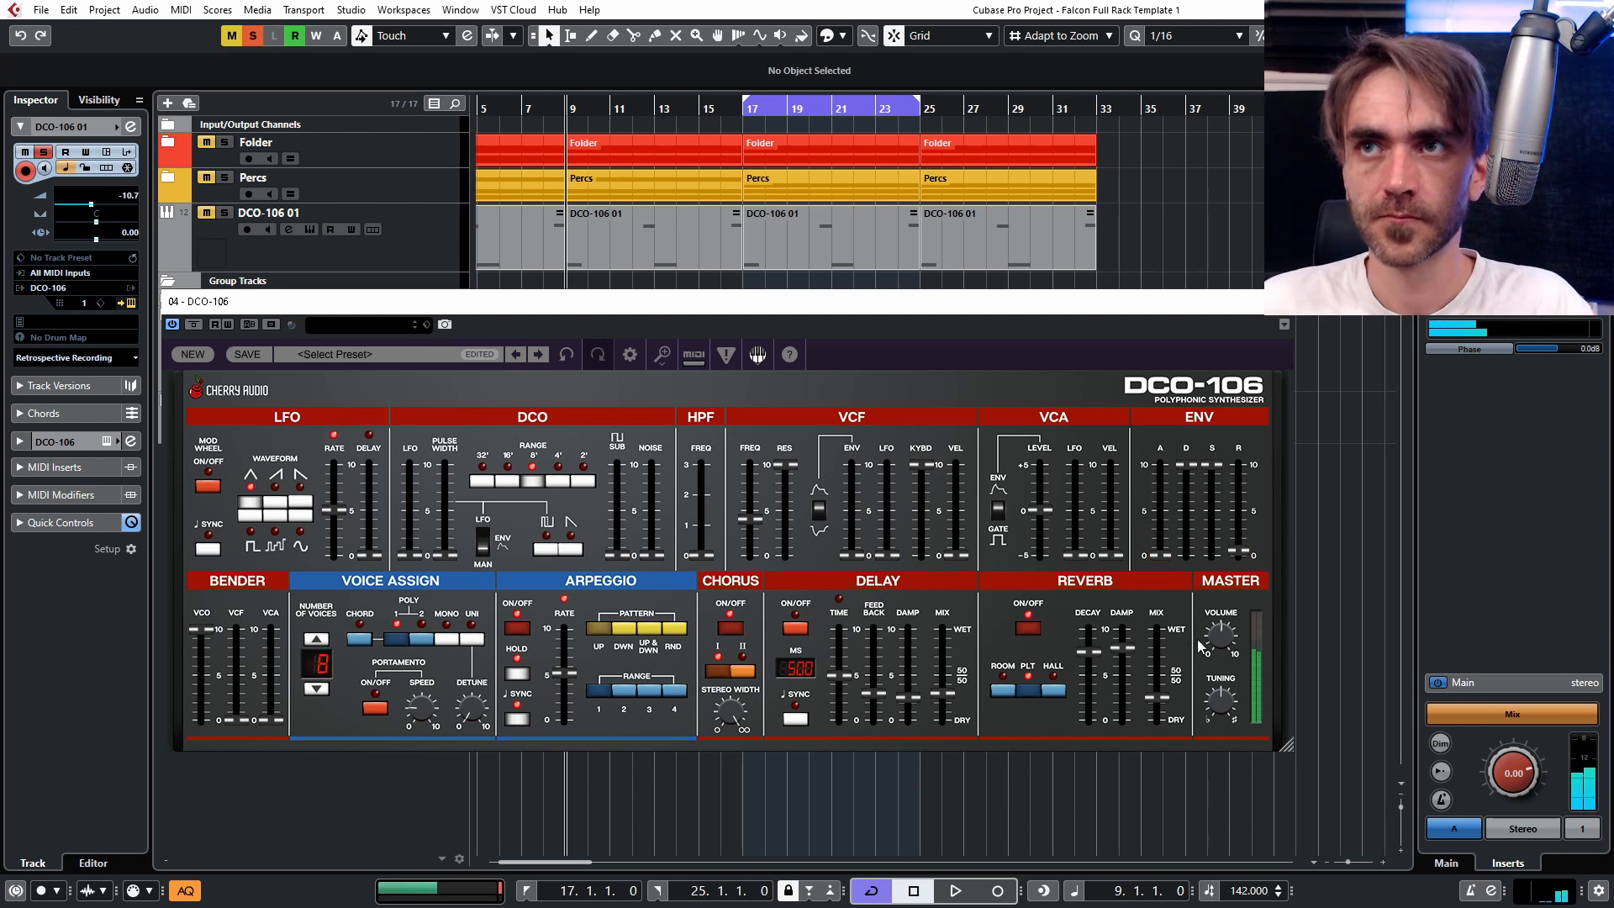
pyautogui.moveTo(1216, 641); pyautogui.dragTo(1259, 593)
pyautogui.moveTo(1259, 593); pyautogui.dragTo(1208, 673)
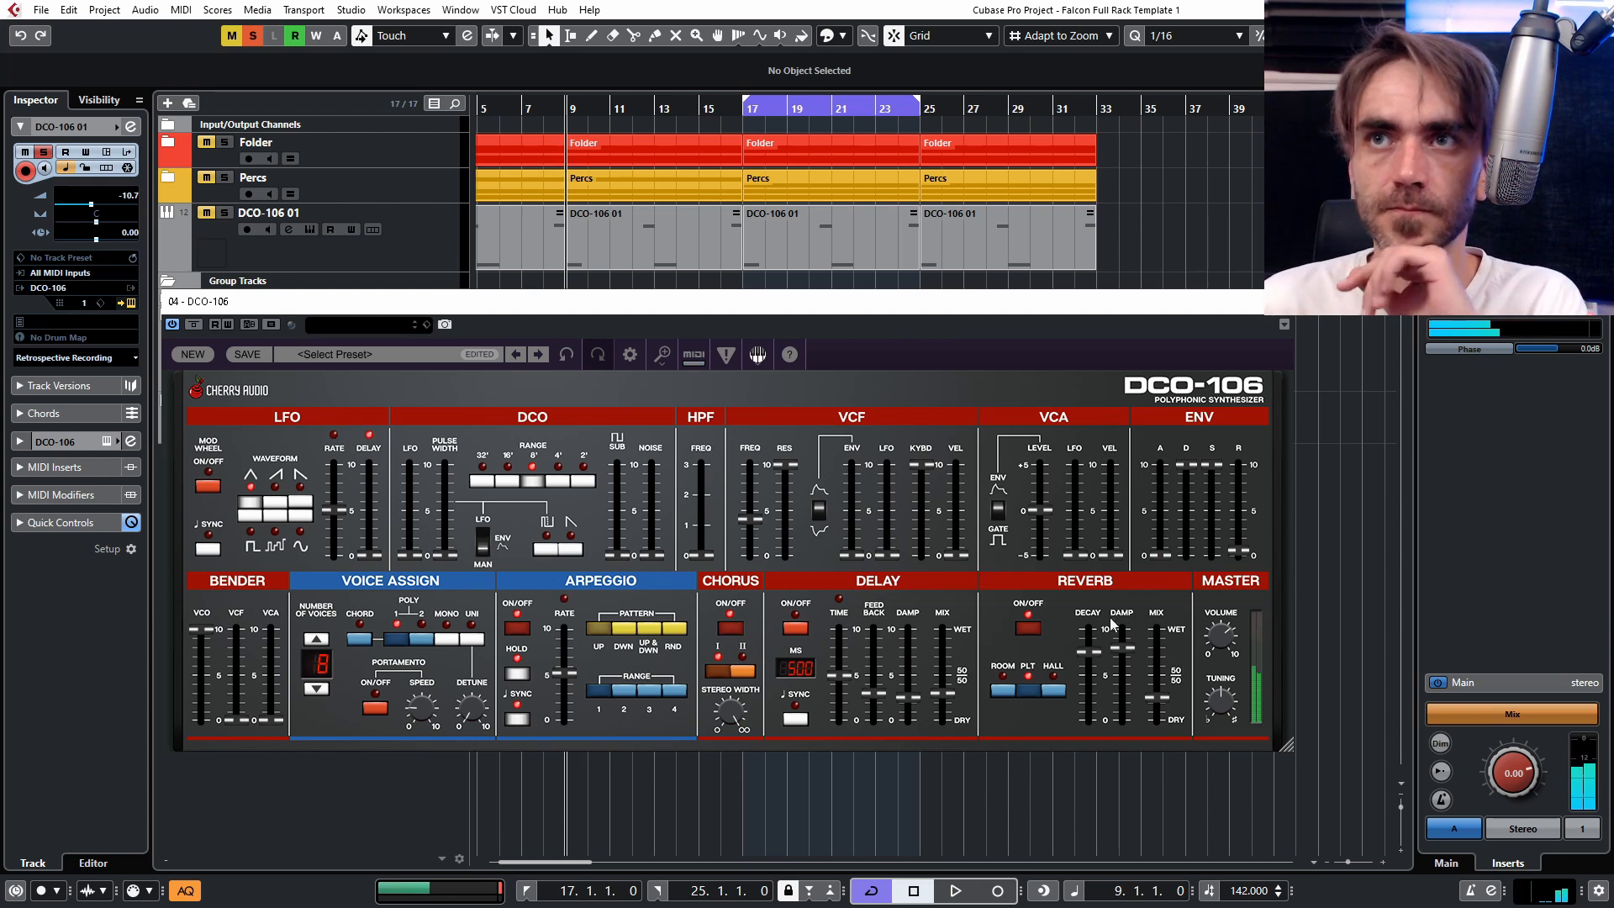
pyautogui.moveTo(1226, 644)
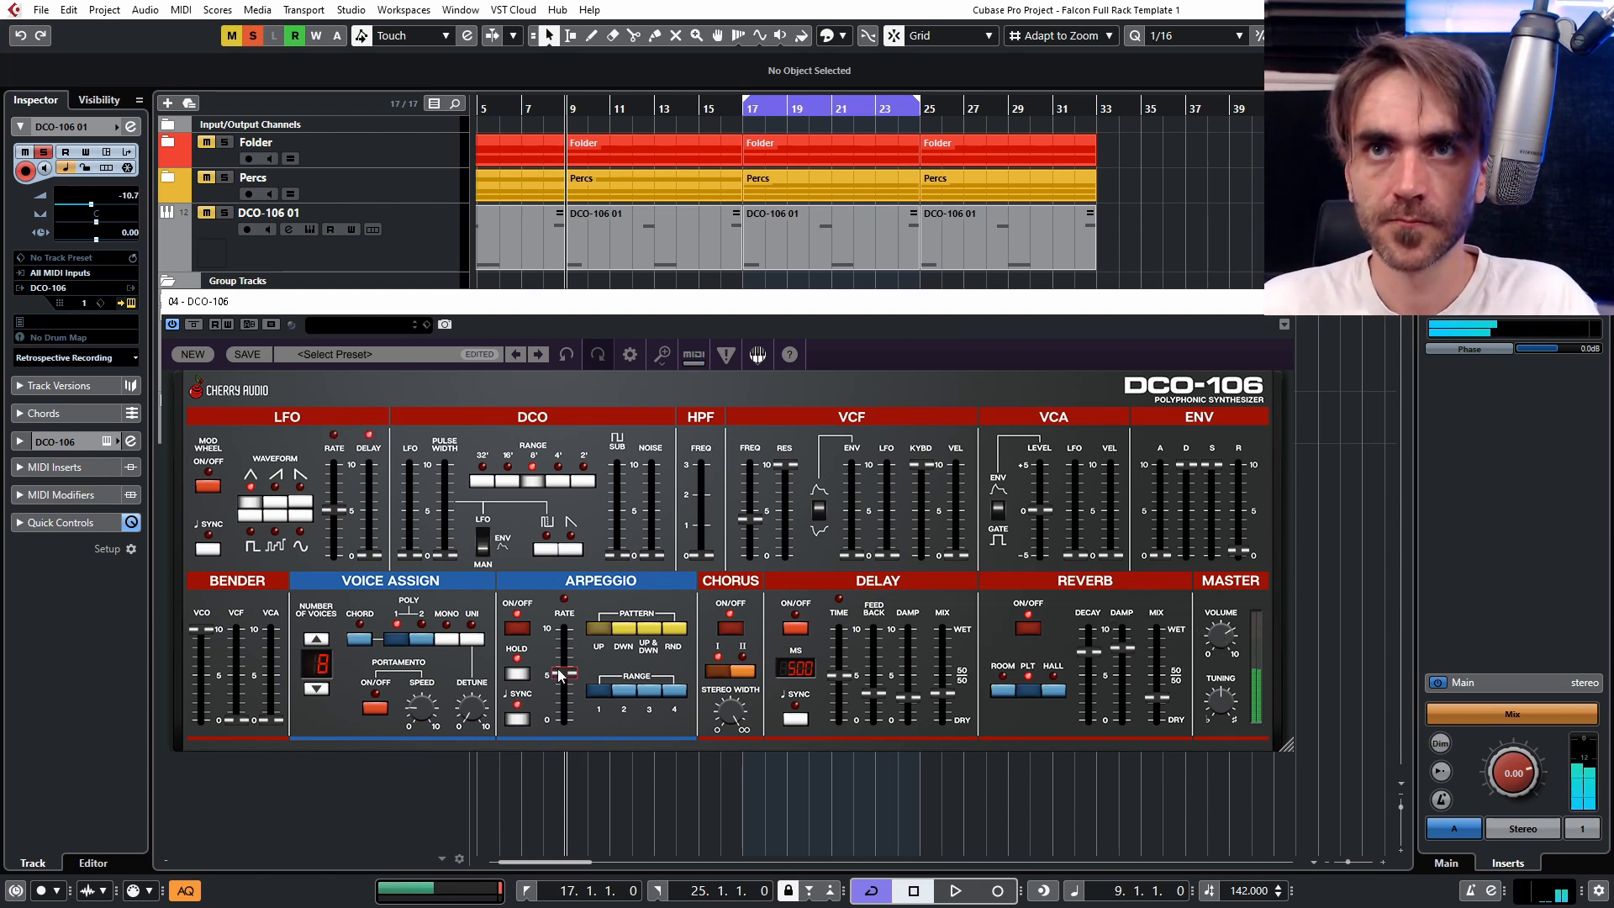
pyautogui.moveTo(560, 674)
pyautogui.moveTo(559, 682); pyautogui.dragTo(565, 691)
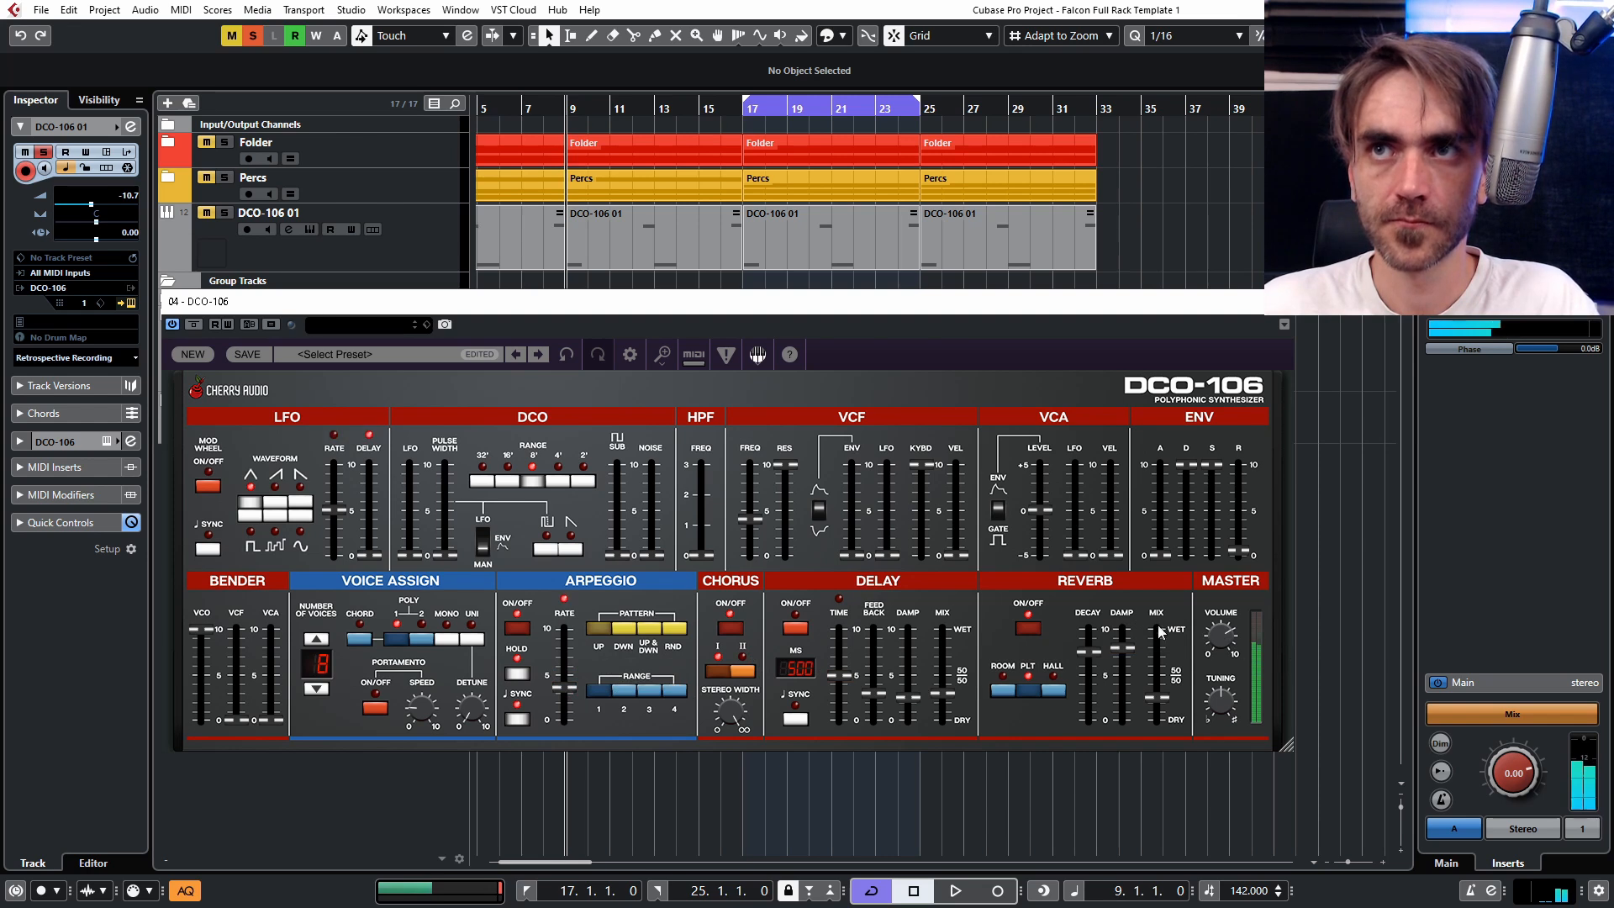
pyautogui.moveTo(1220, 659)
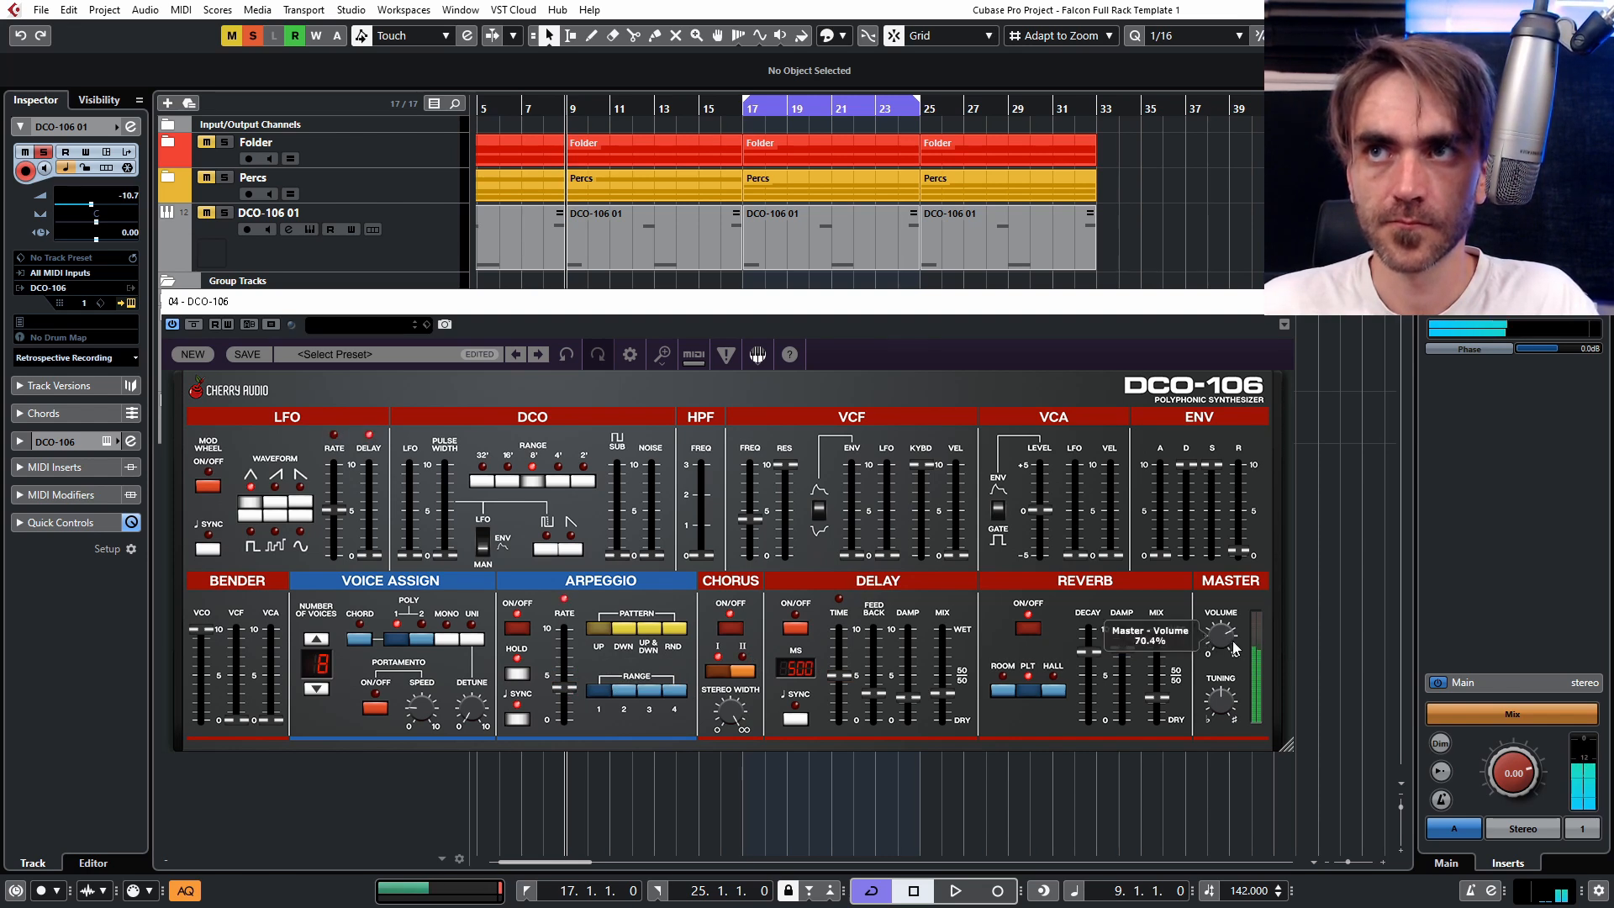
# Play the loop, blend in the DCO sub and noise, and set the VCF and DCO LFO amounts to about 5 with a slightly faster LFO rate.
pyautogui.press('space')
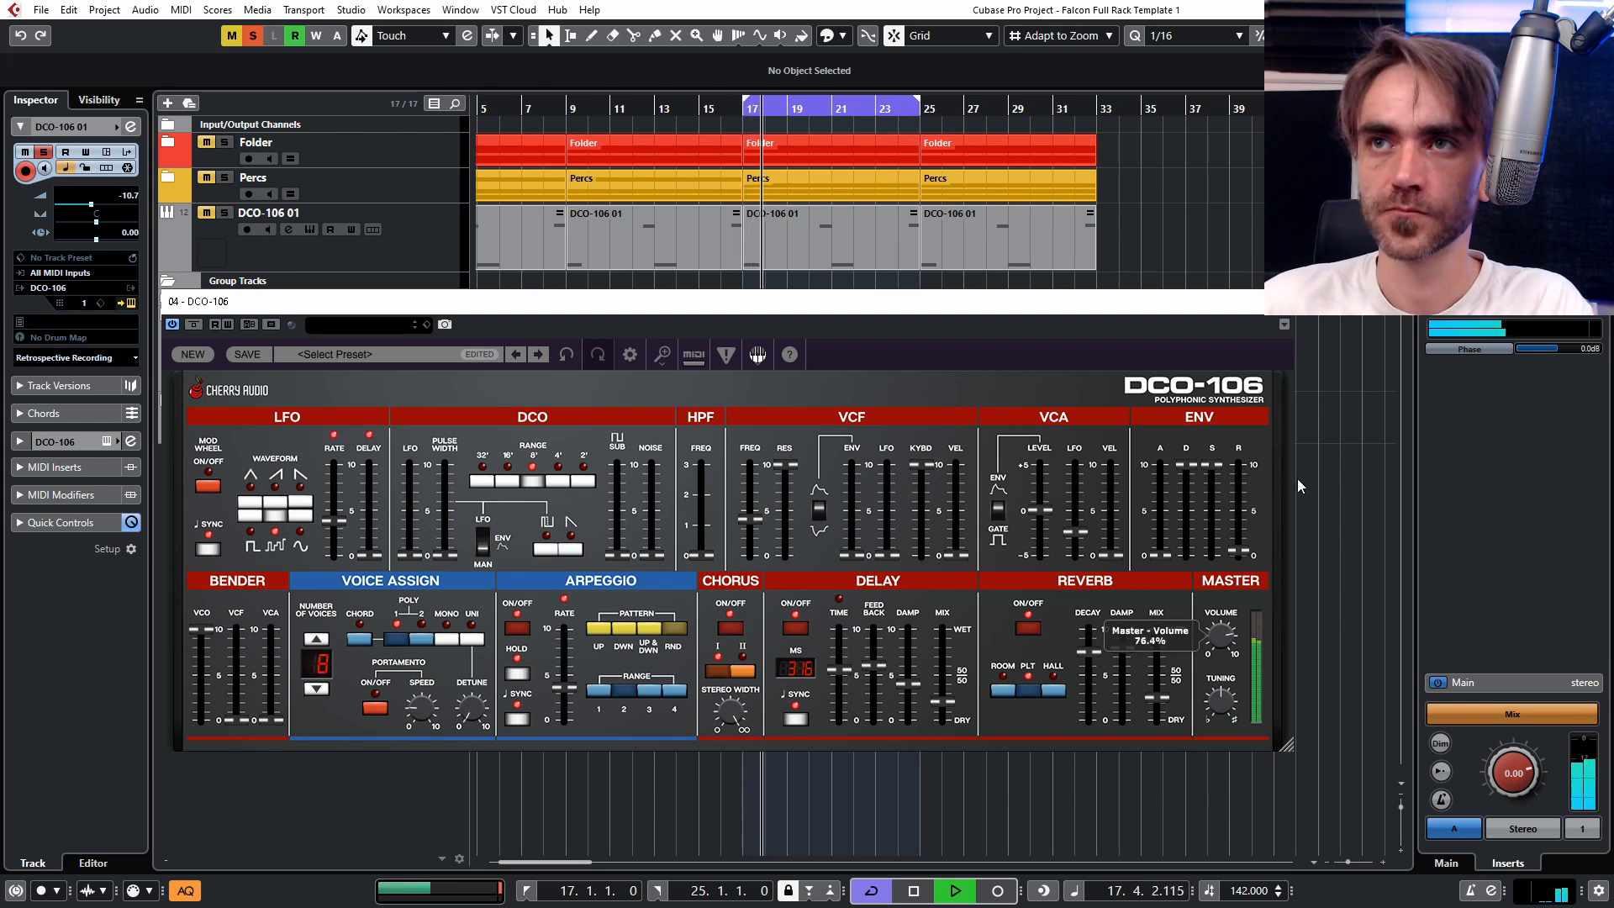
pyautogui.moveTo(652, 556); pyautogui.dragTo(615, 516)
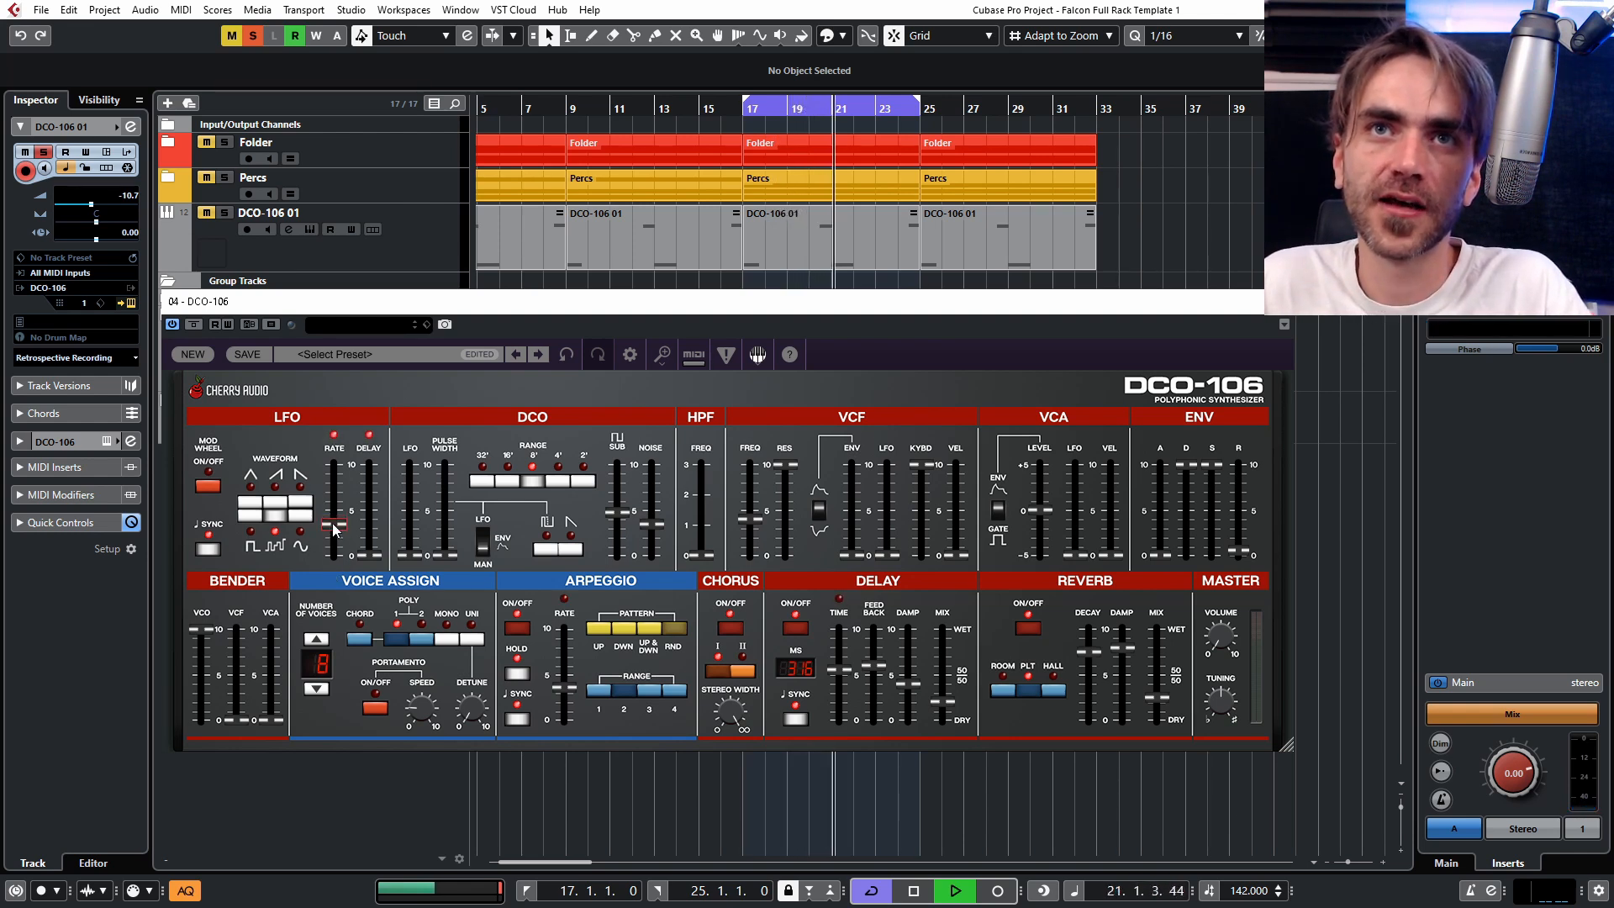
pyautogui.moveTo(335, 520); pyautogui.dragTo(336, 517)
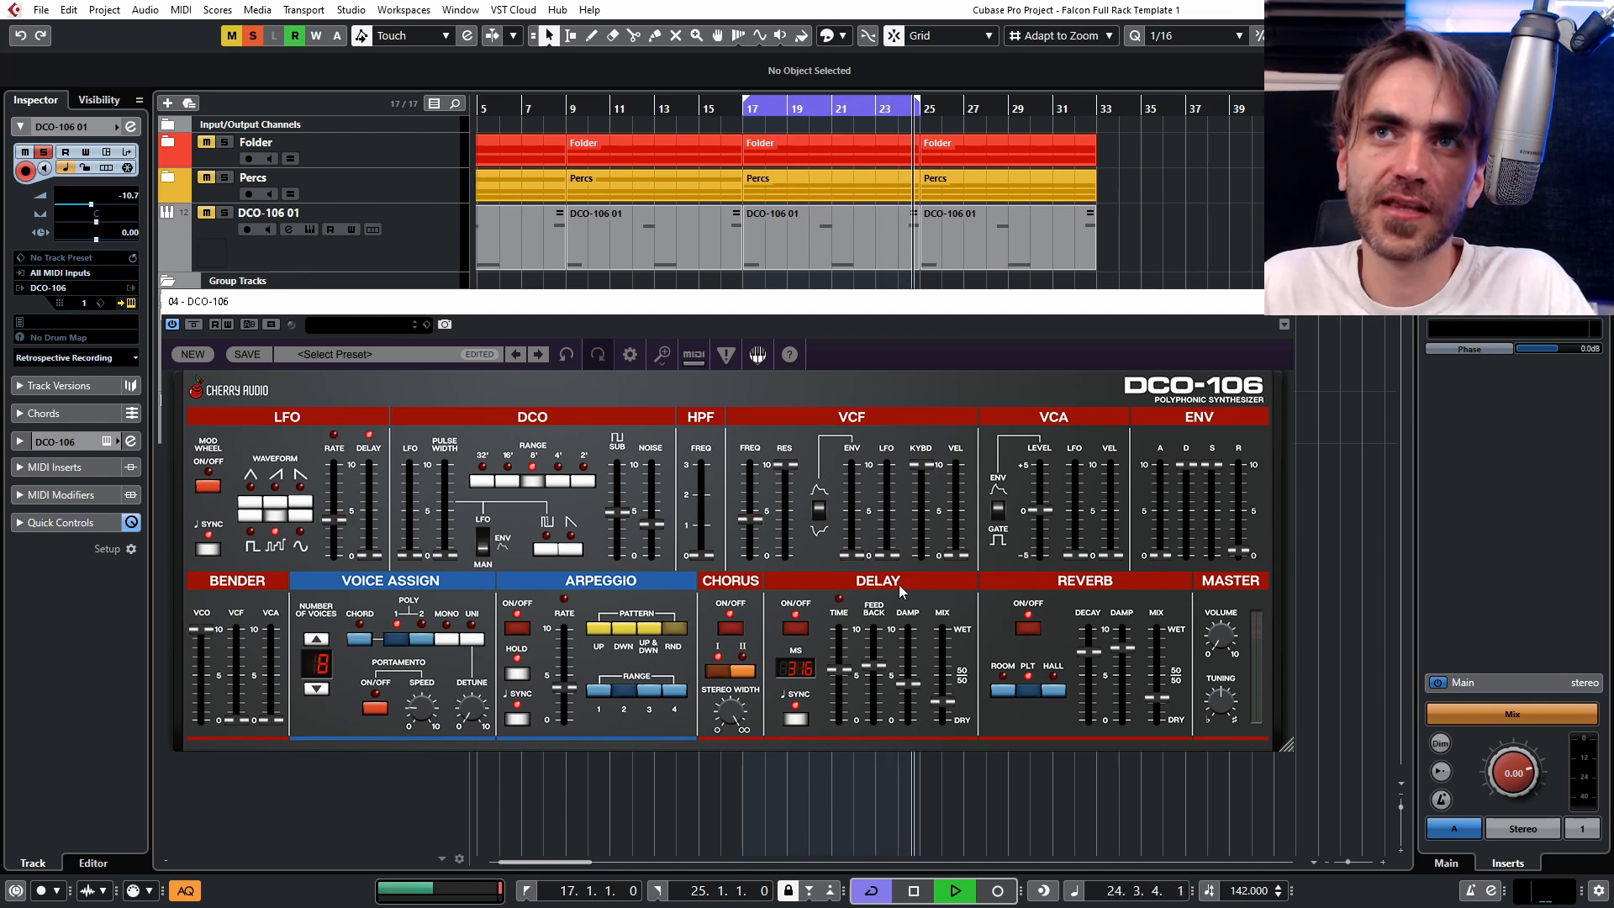
pyautogui.moveTo(889, 559); pyautogui.dragTo(892, 509)
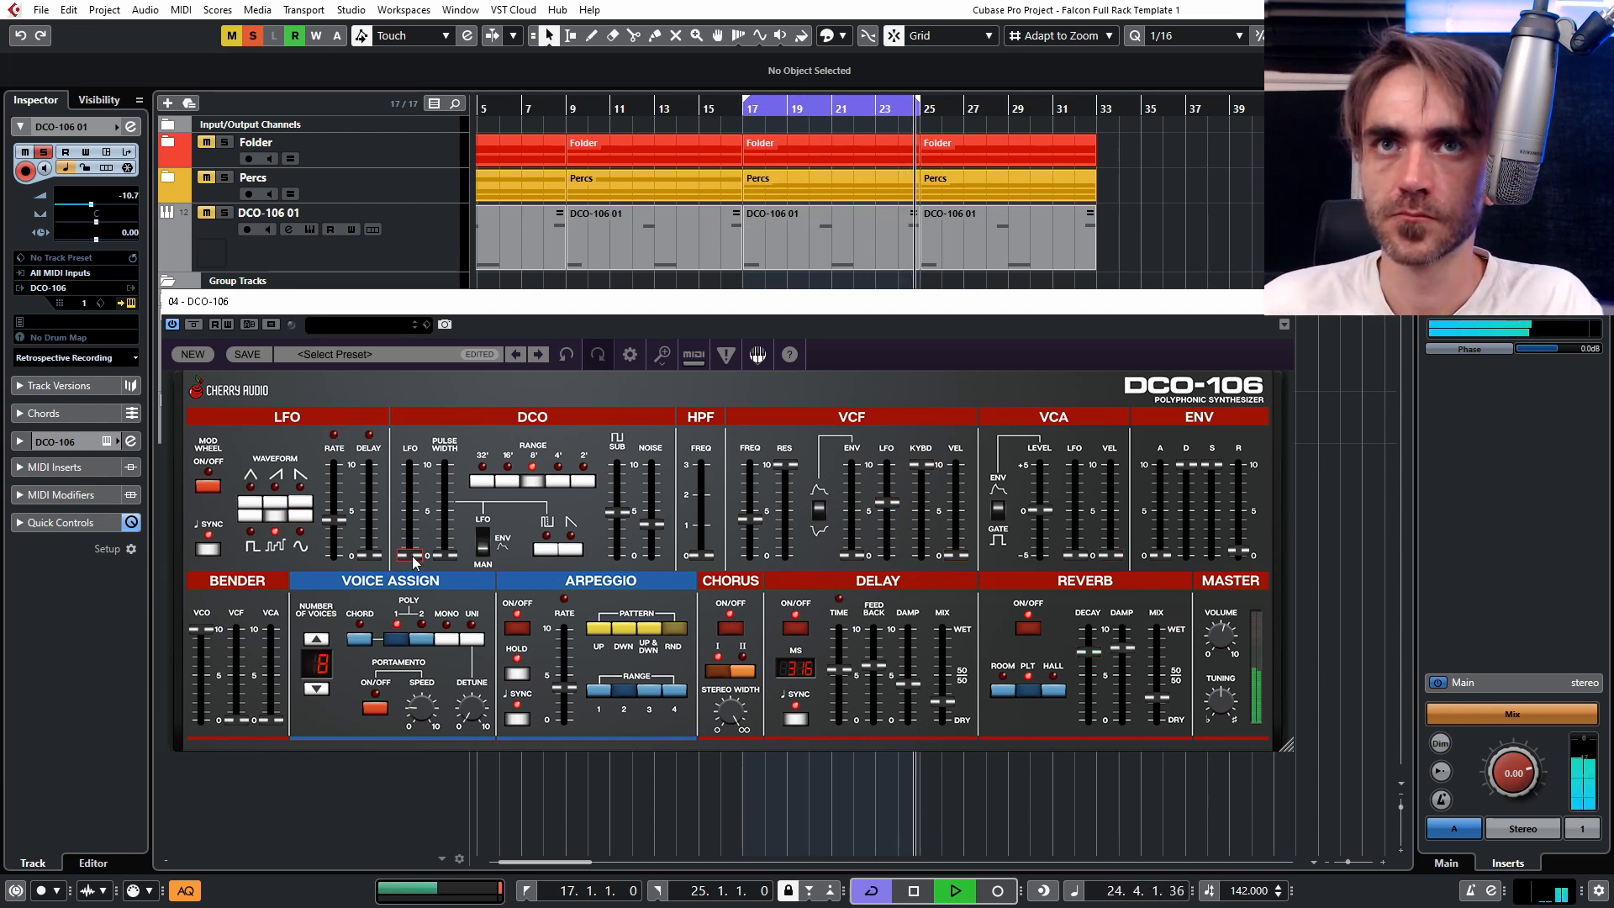
pyautogui.moveTo(412, 556); pyautogui.dragTo(416, 508)
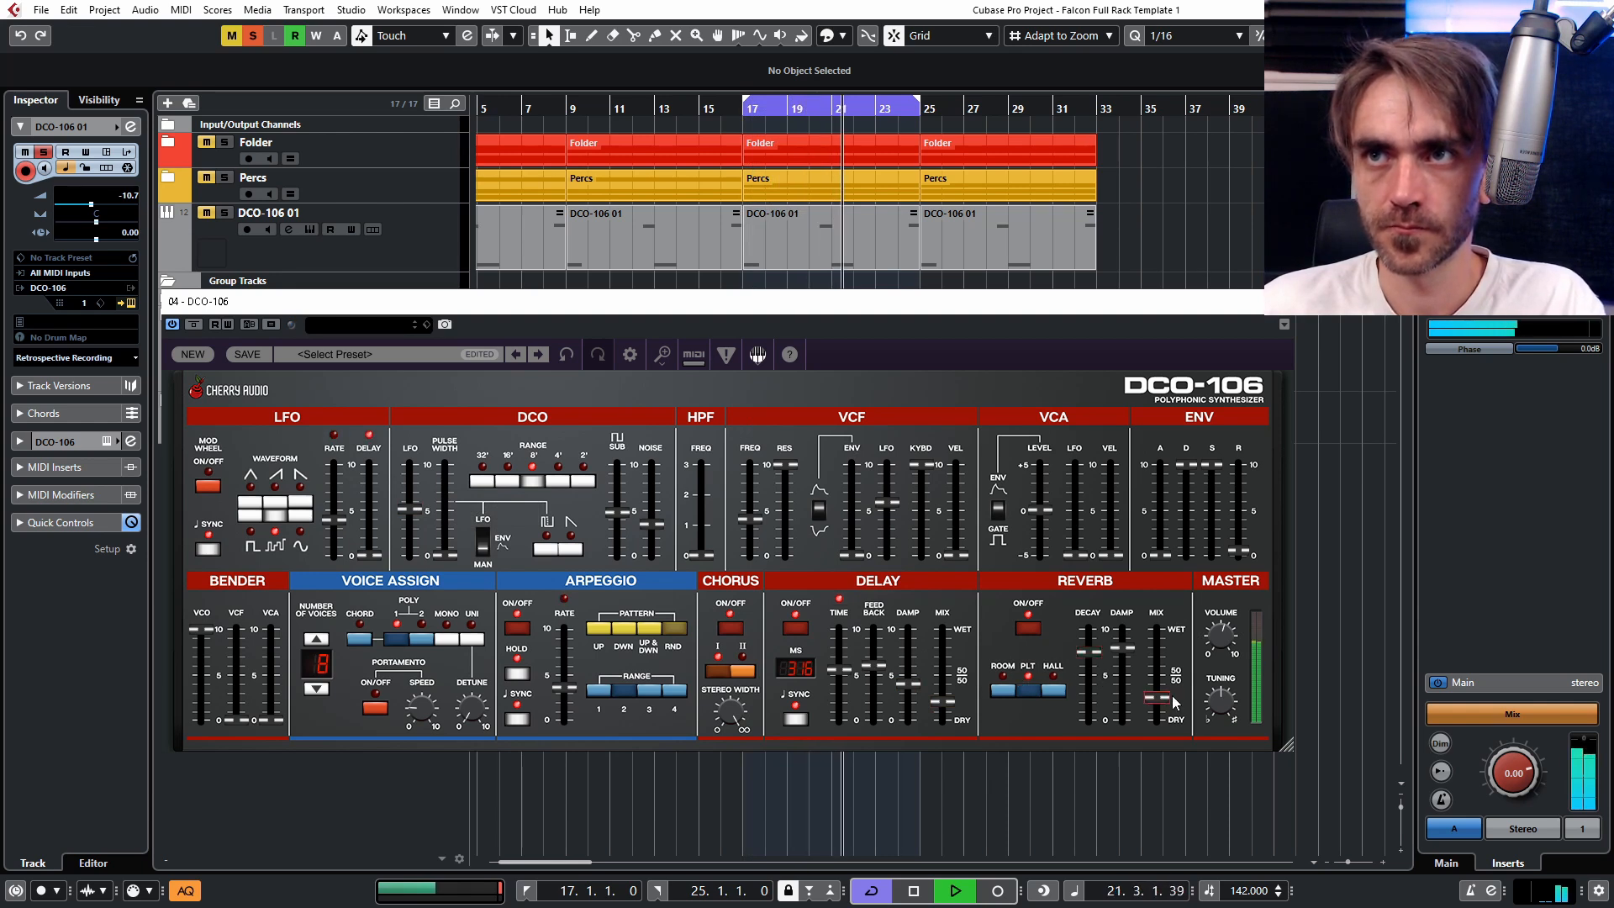
# Turn the delay mix fully dry and increase the reverb's decay, damping and mix.
pyautogui.moveTo(1092, 666); pyautogui.dragTo(1157, 703)
pyautogui.moveTo(944, 701); pyautogui.dragTo(945, 725)
pyautogui.moveTo(1088, 695); pyautogui.dragTo(1091, 652)
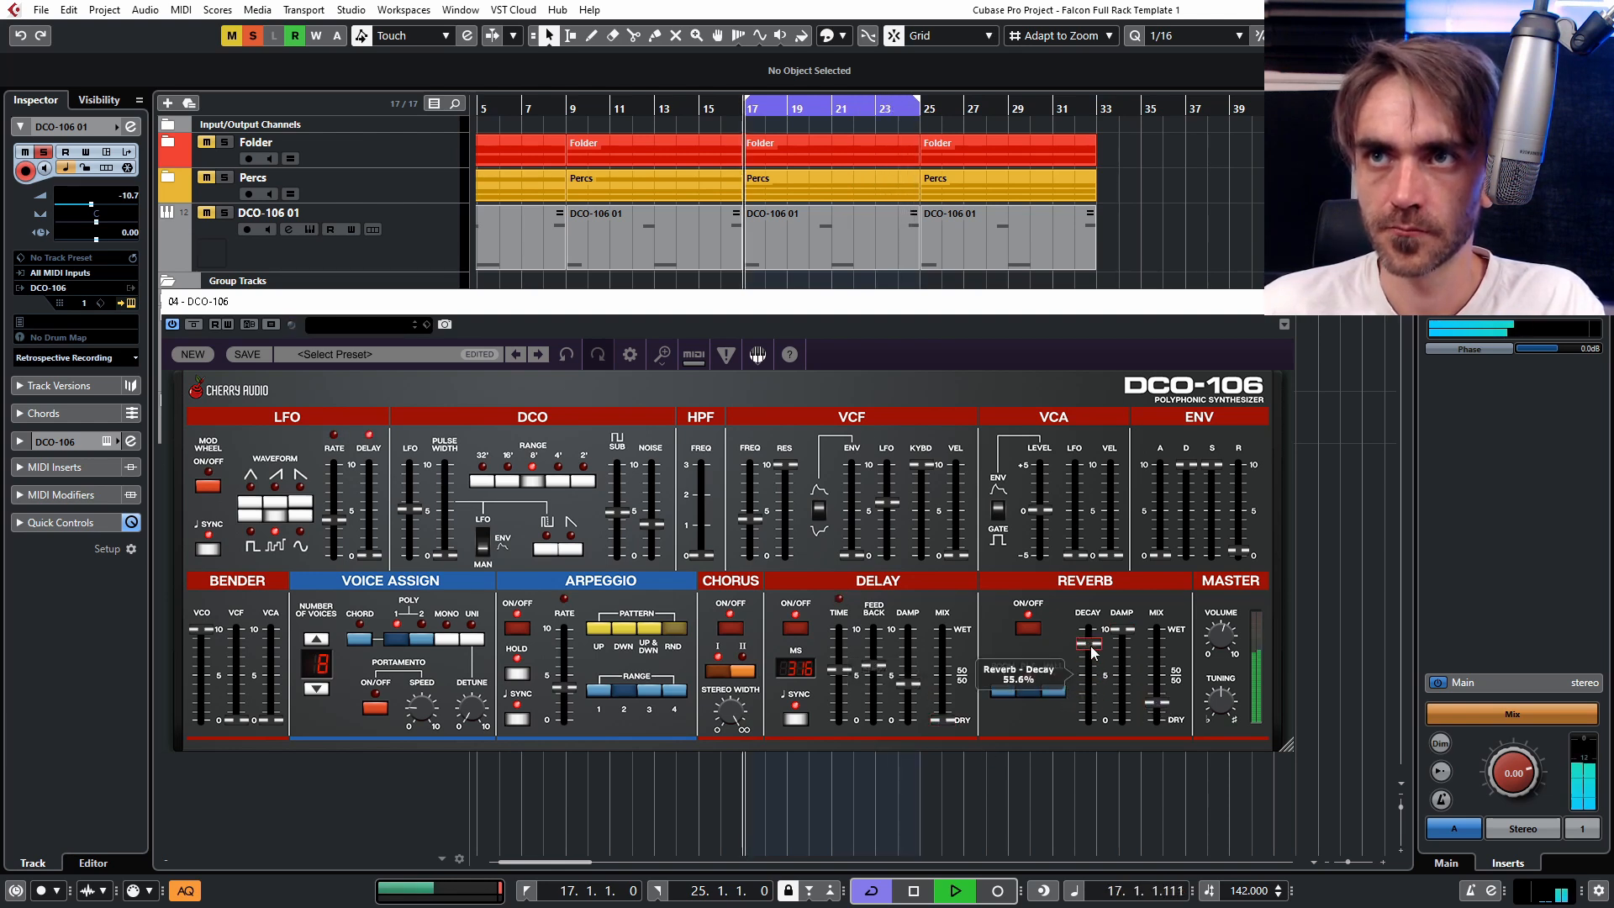
pyautogui.moveTo(1158, 701); pyautogui.dragTo(1157, 685)
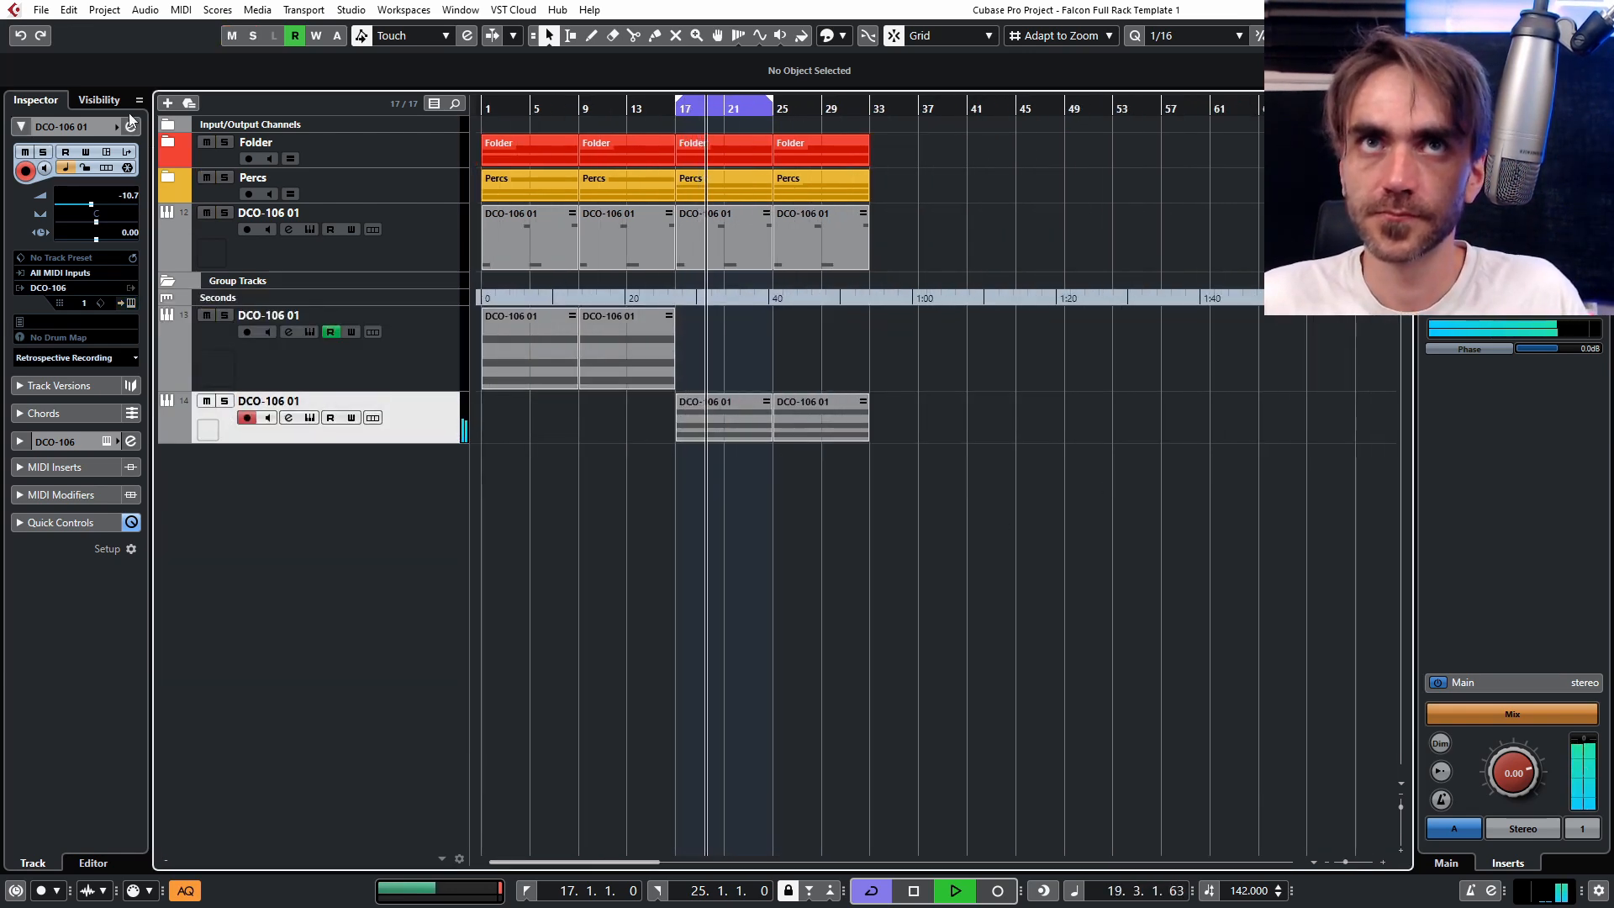
# Open the lower DCO-106 01 track's channel settings and enable equalizer band 1 as a low-cut filter.
pyautogui.click(132, 126)
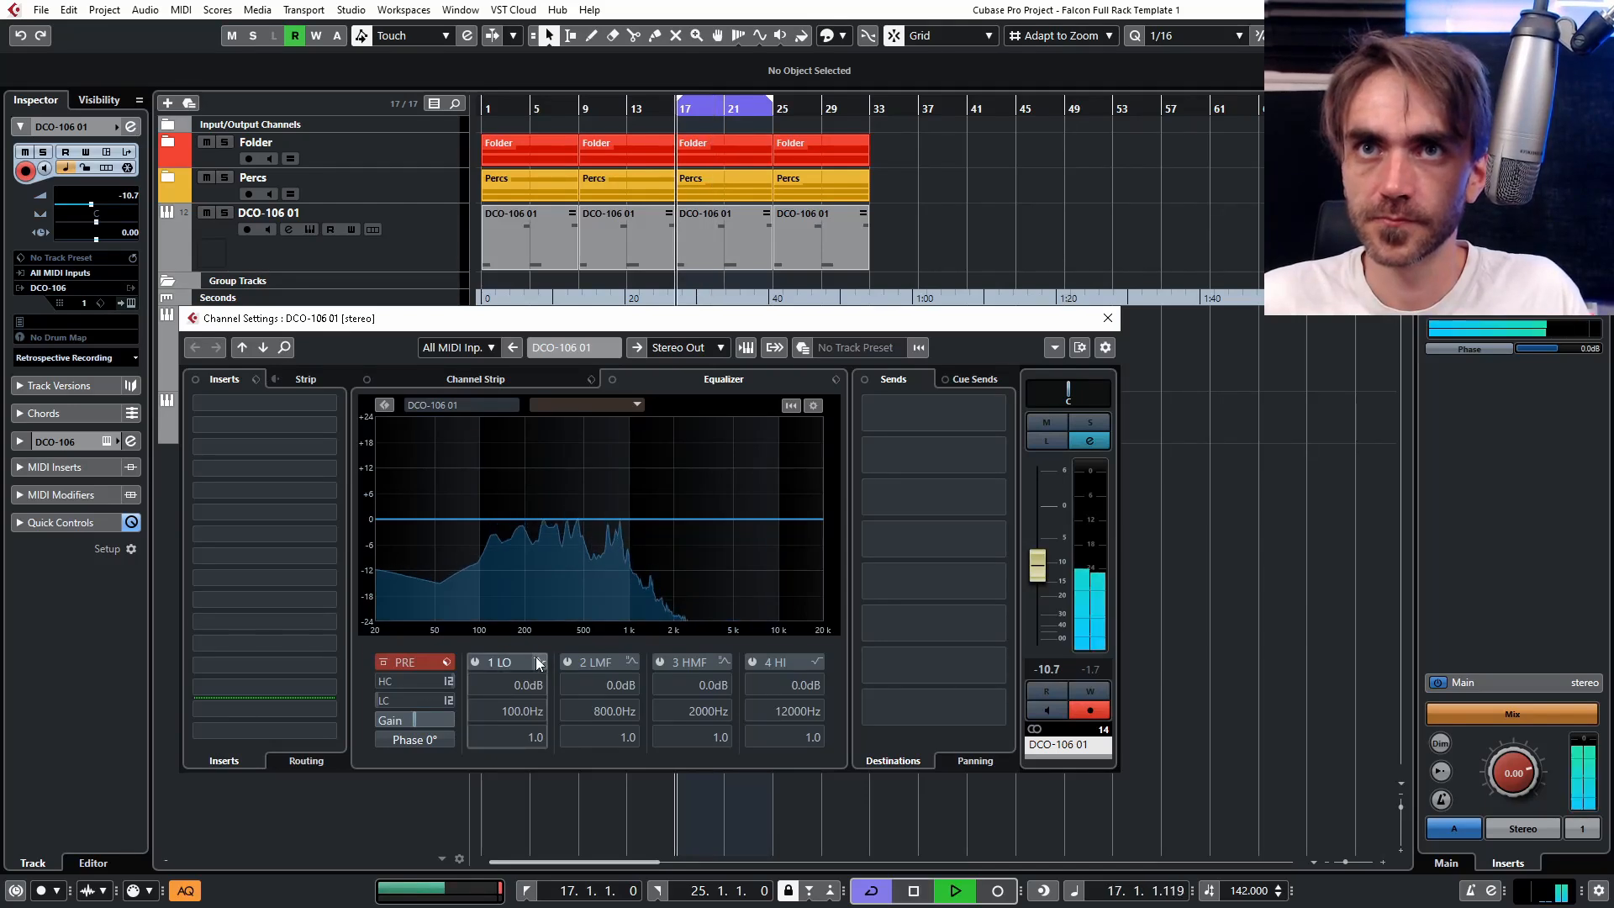
pyautogui.click(626, 662)
pyautogui.click(602, 707)
pyautogui.click(474, 663)
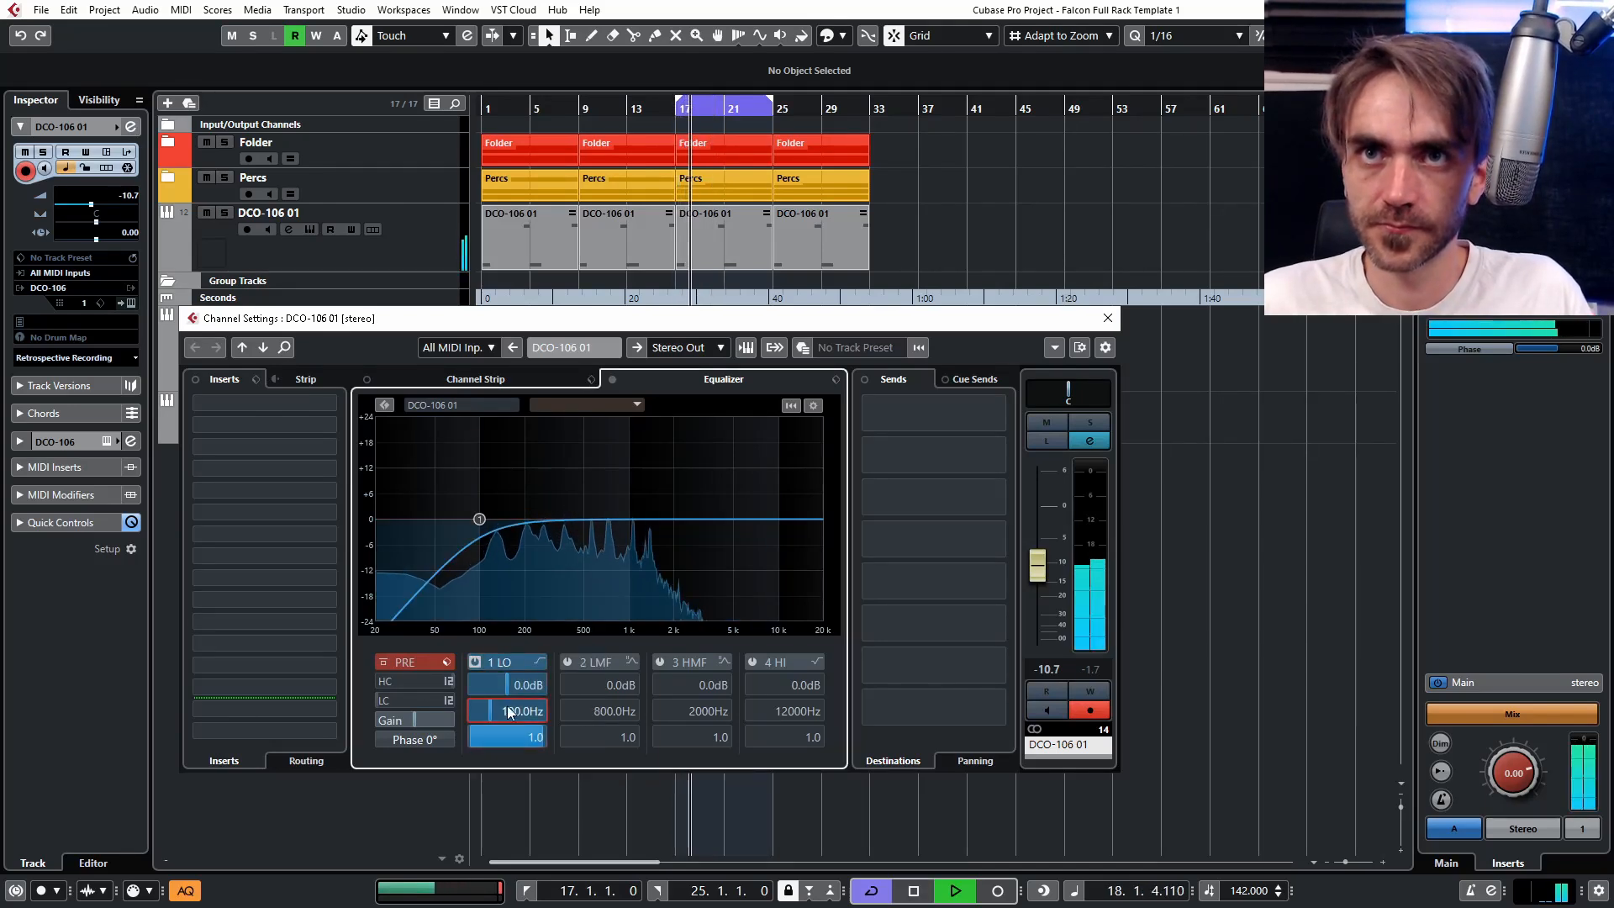
# Raise the equalizer band 1 low-cut frequency to about 339 Hz, close the channel settings and reopen the DCO-106 synth.
pyautogui.moveTo(507, 711); pyautogui.dragTo(551, 652)
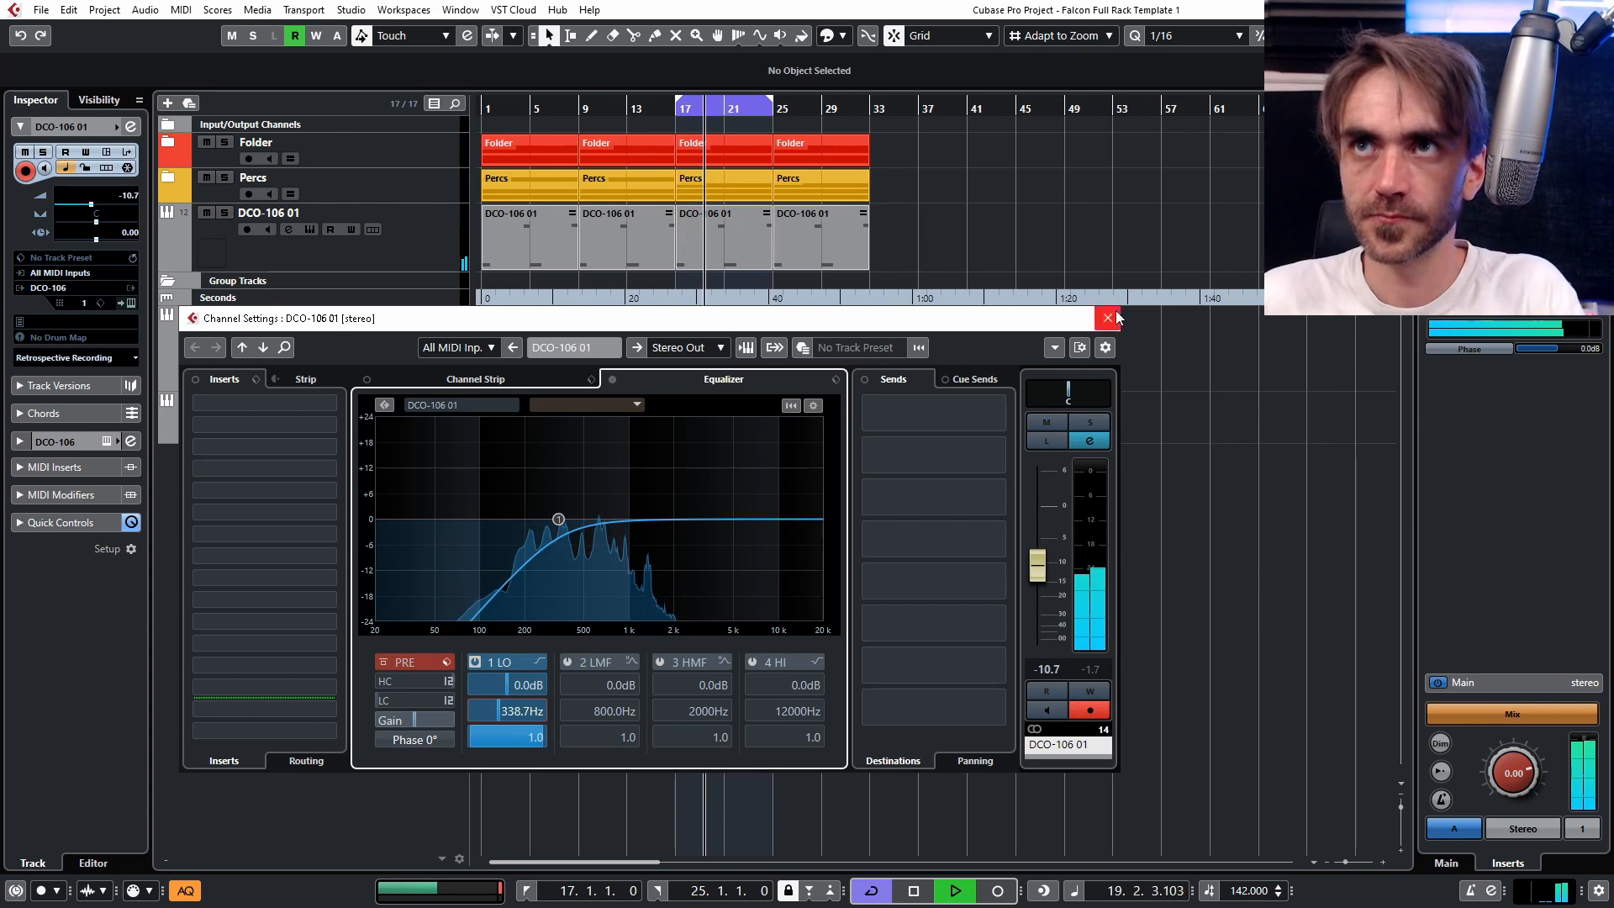
pyautogui.click(1108, 318)
pyautogui.click(130, 302)
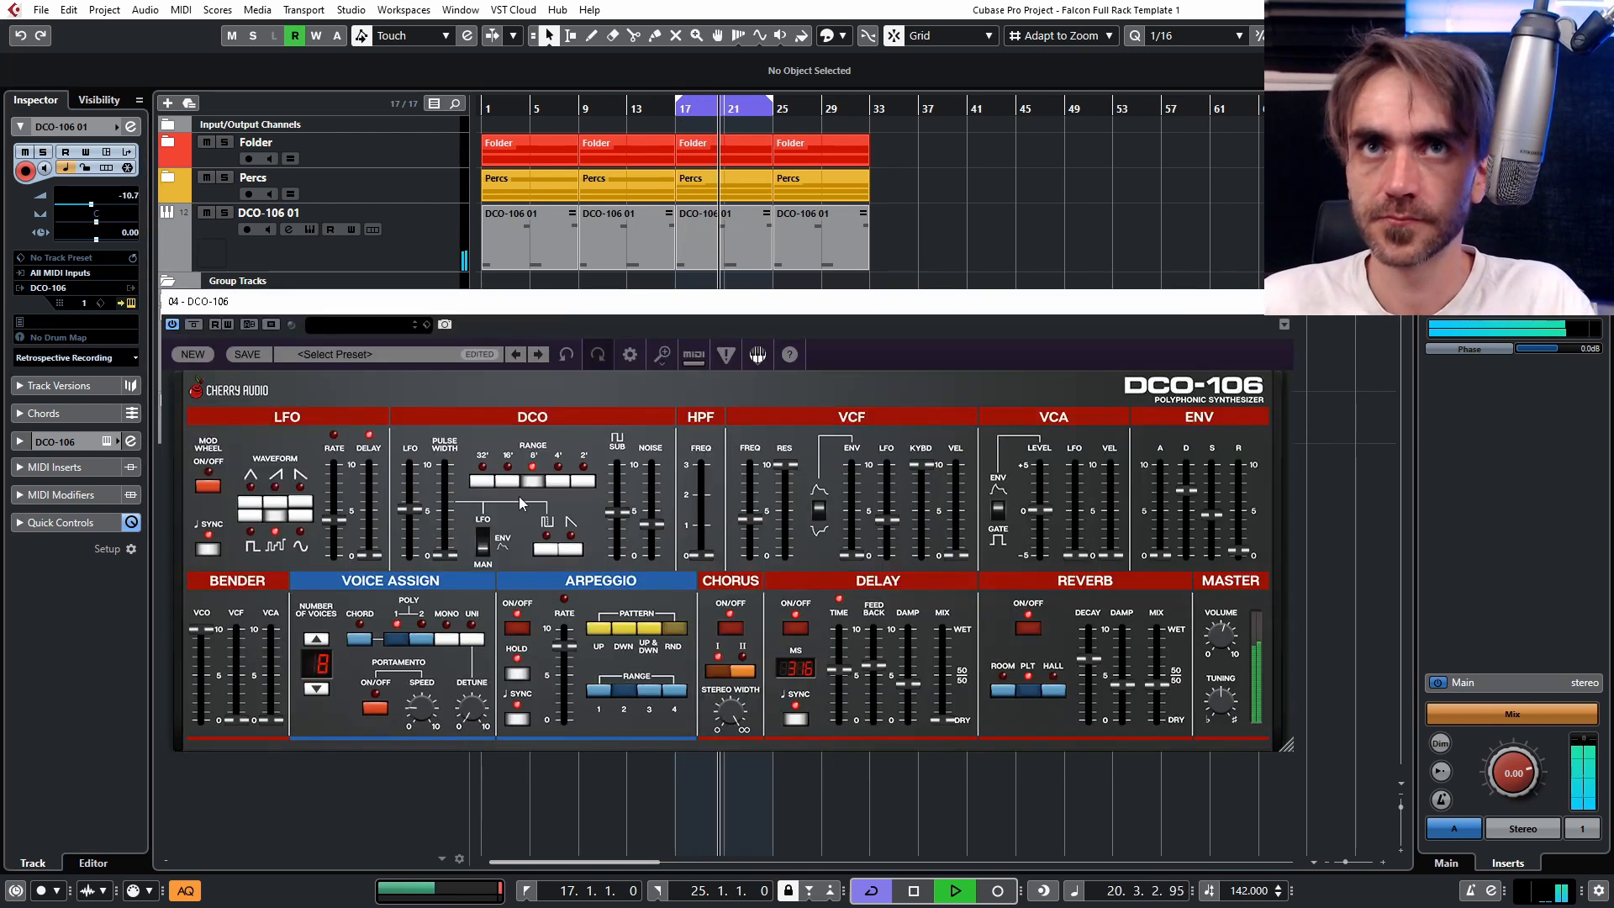
# Restart the loop playback and raise the VCF's LFO amount to about 6.5.
pyautogui.press('space')
pyautogui.press('space')
pyautogui.press('space')
pyautogui.press('space')
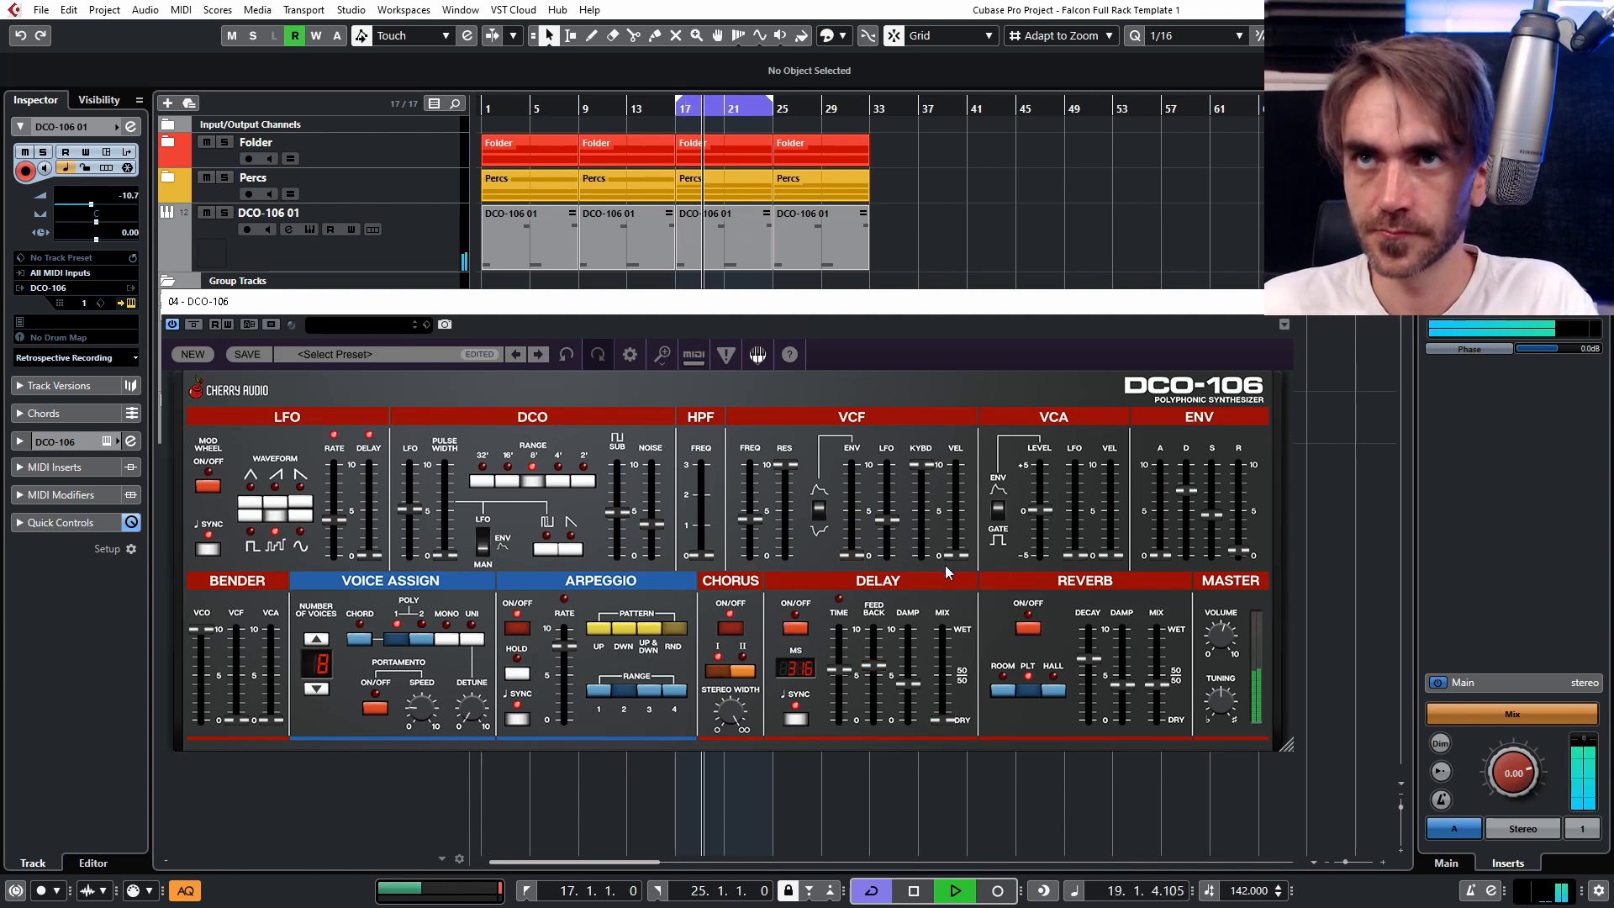
pyautogui.moveTo(889, 526)
pyautogui.moveTo(895, 511); pyautogui.dragTo(889, 494)
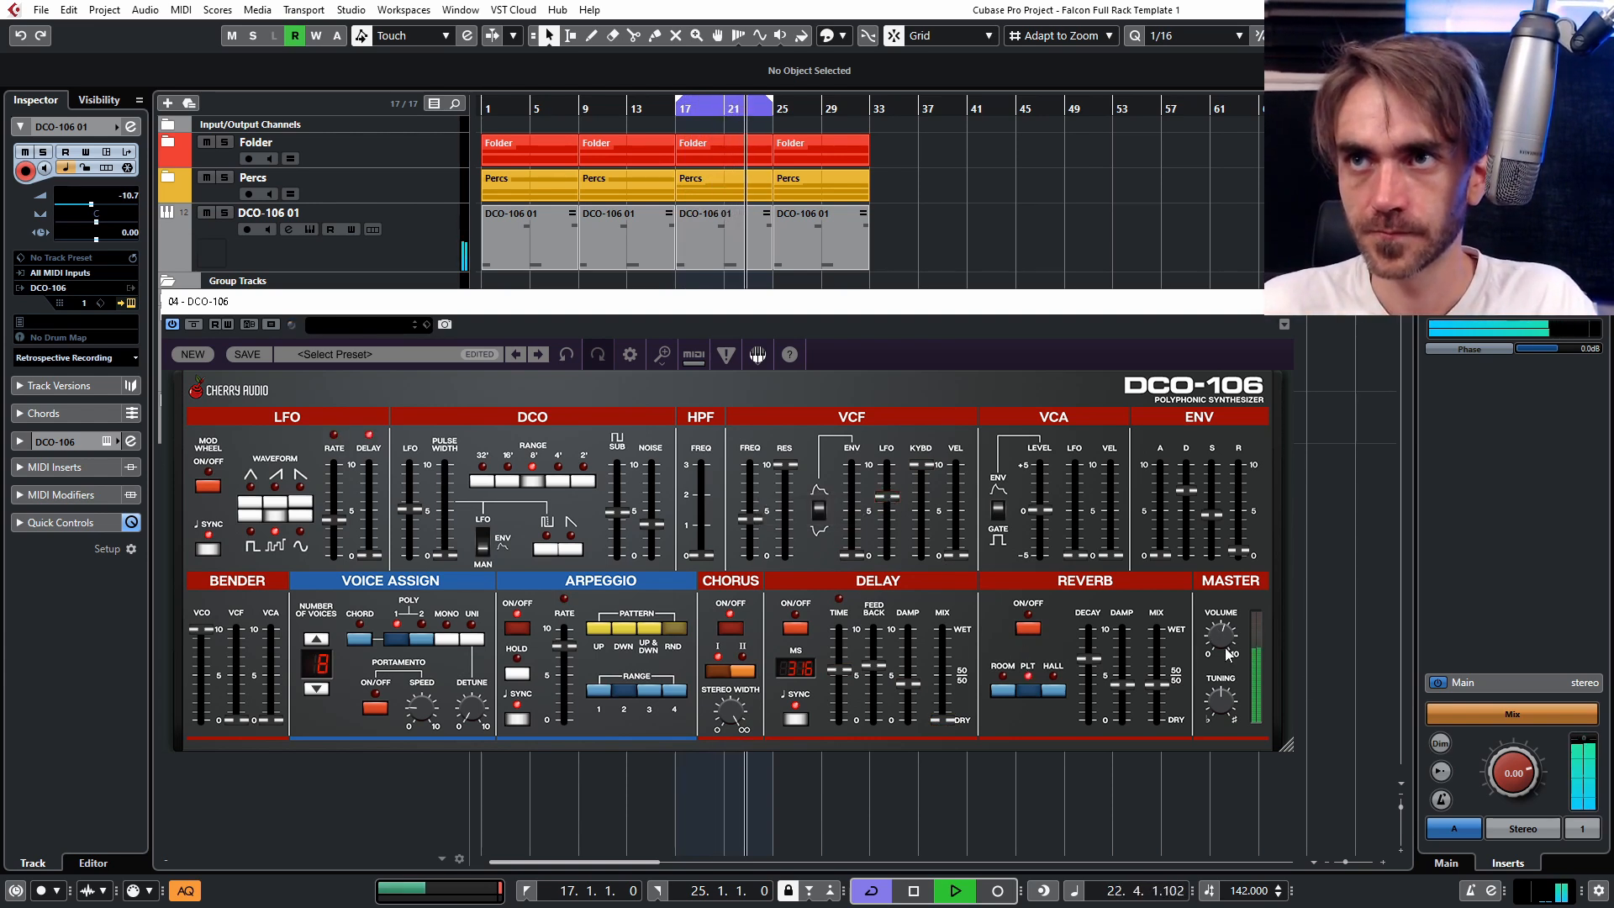
# Toggle the reverb, shorten its decay, raise its damping and slightly lower its mix, then close the synth.
pyautogui.moveTo(1236, 635)
pyautogui.click(1026, 627)
pyautogui.moveTo(1135, 684)
pyautogui.mouseDown()
pyautogui.moveTo(1135, 652)
pyautogui.moveTo(1152, 694)
pyautogui.mouseUp()
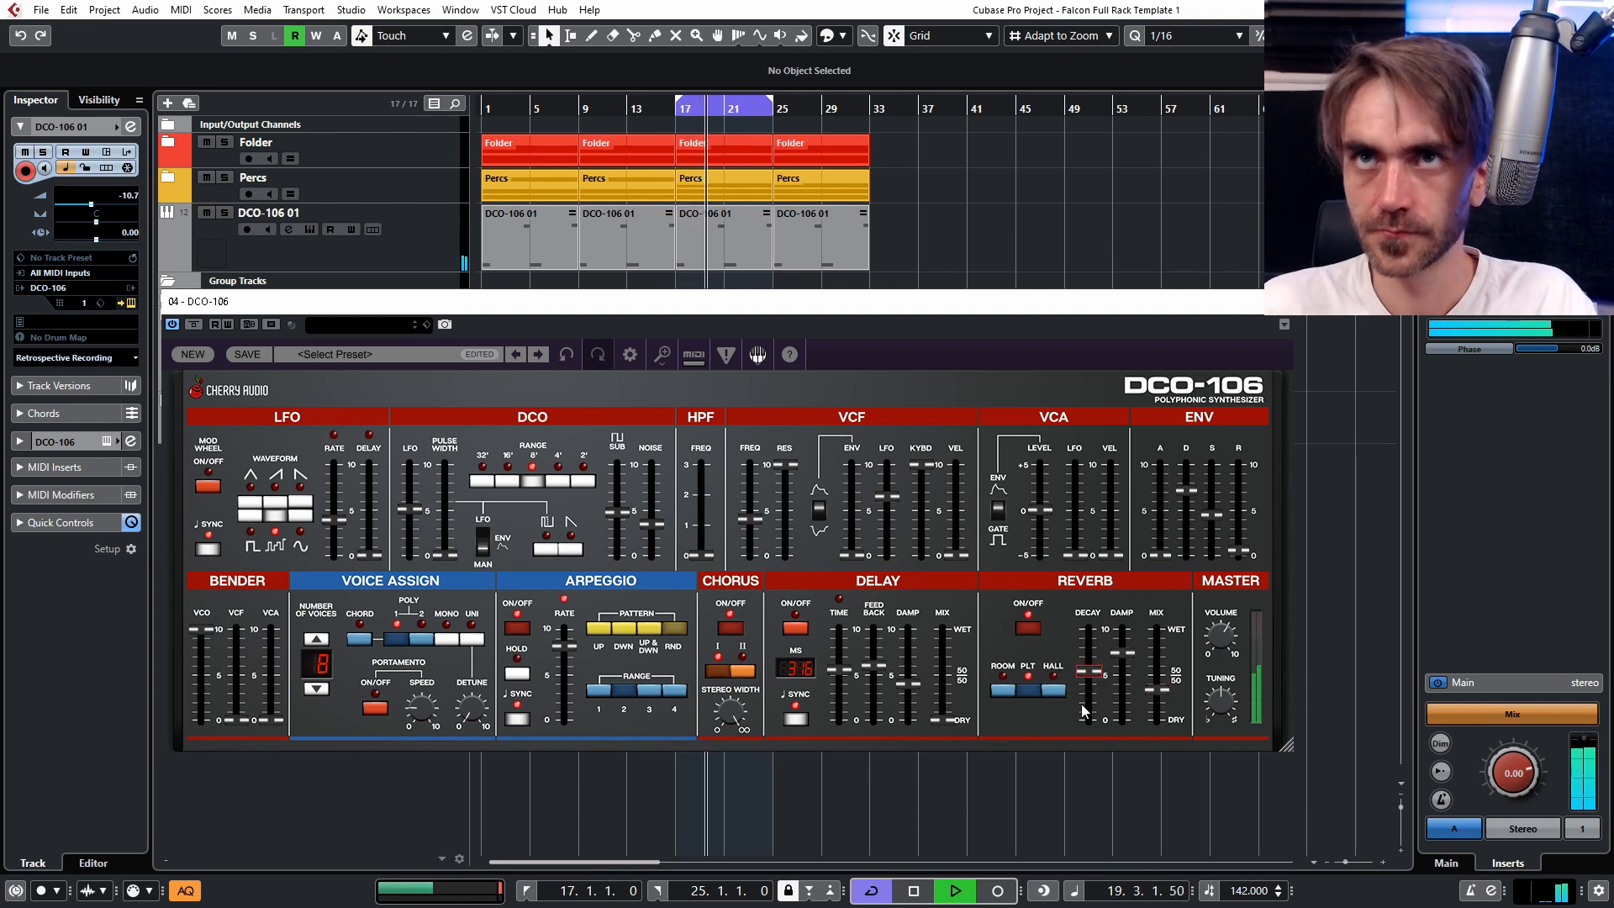
pyautogui.click(1275, 301)
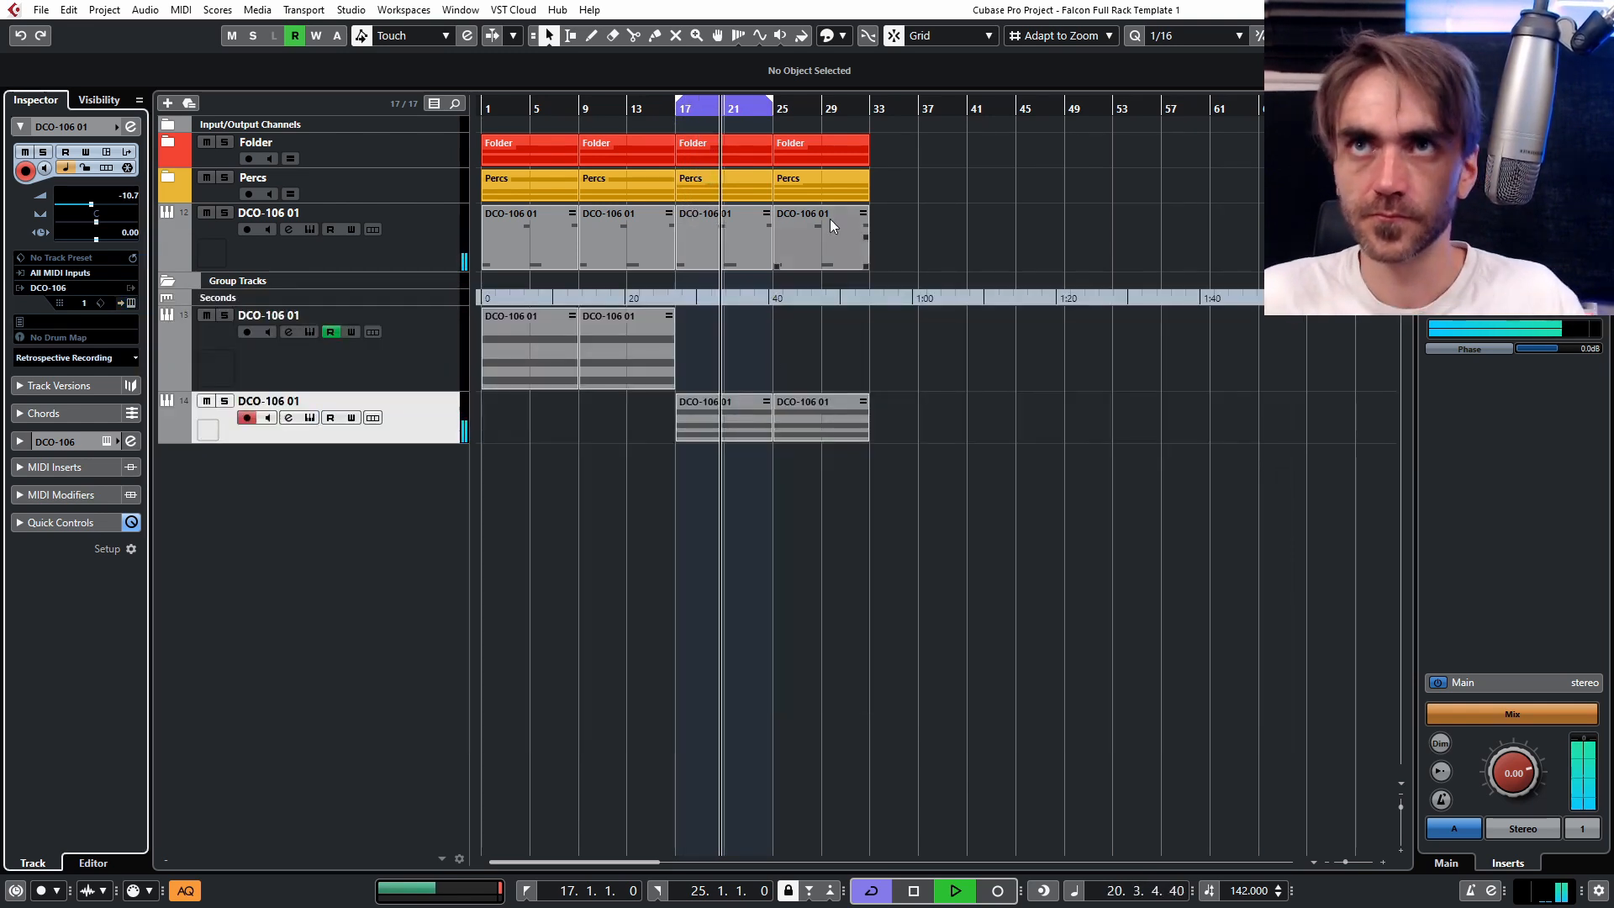
# Extend the loop range to cover bars 1 to 33 and play the arrangement from its beginning.
pyautogui.keyDown('alt'); pyautogui.click(869, 109); pyautogui.keyUp('alt')
pyautogui.press('g')
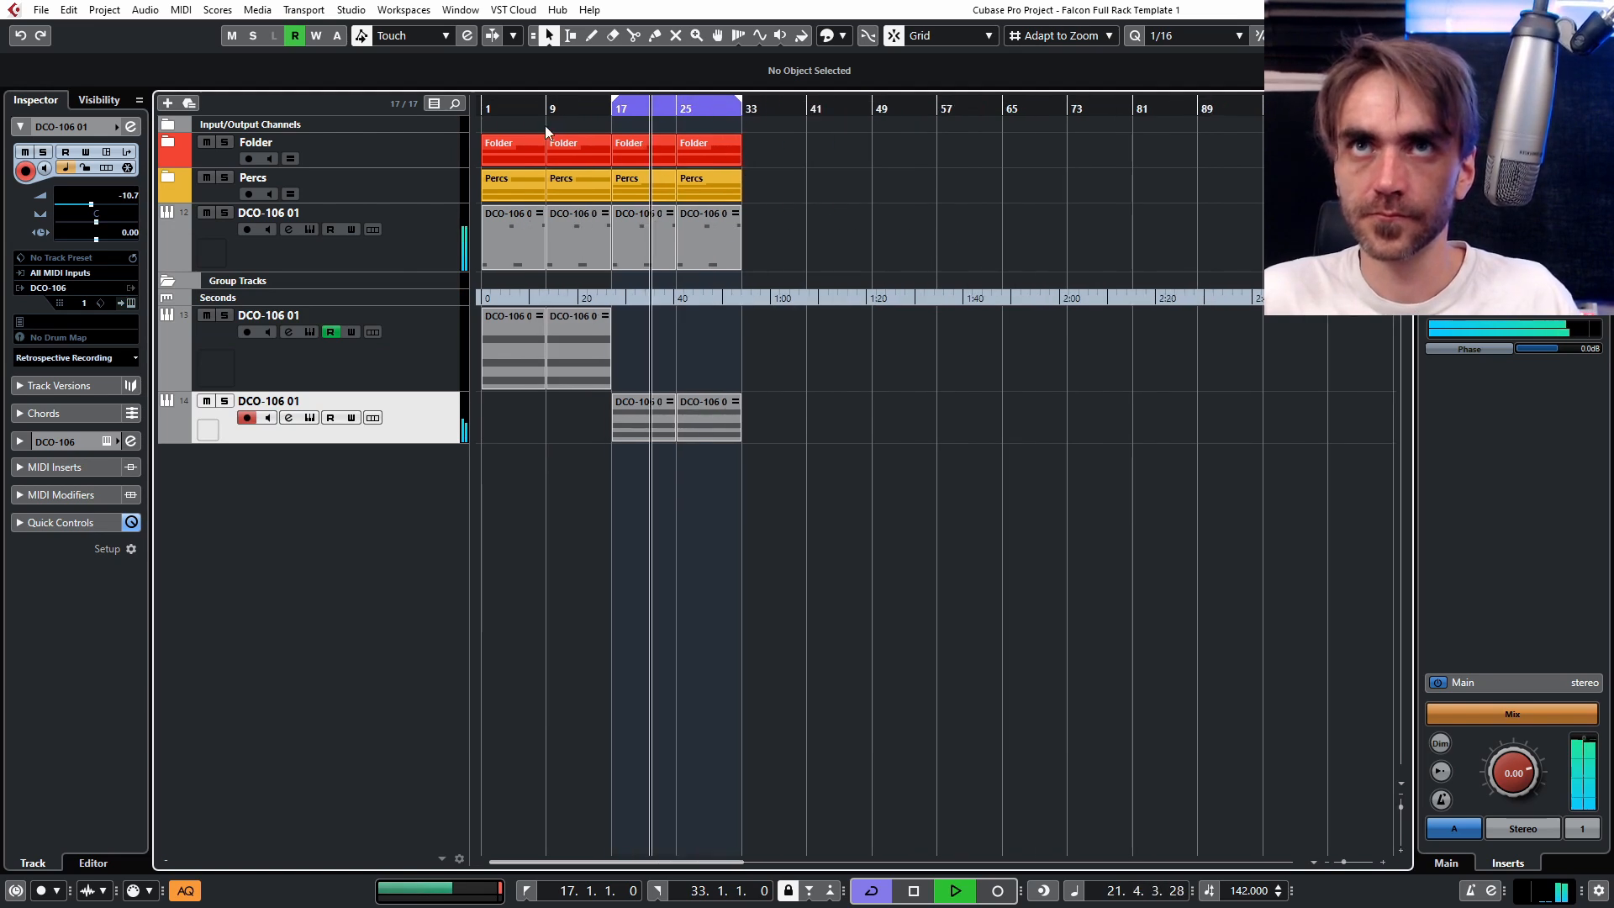
pyautogui.keyDown('ctrl'); pyautogui.click(485, 109); pyautogui.keyUp('ctrl')
pyautogui.press('KP_1')
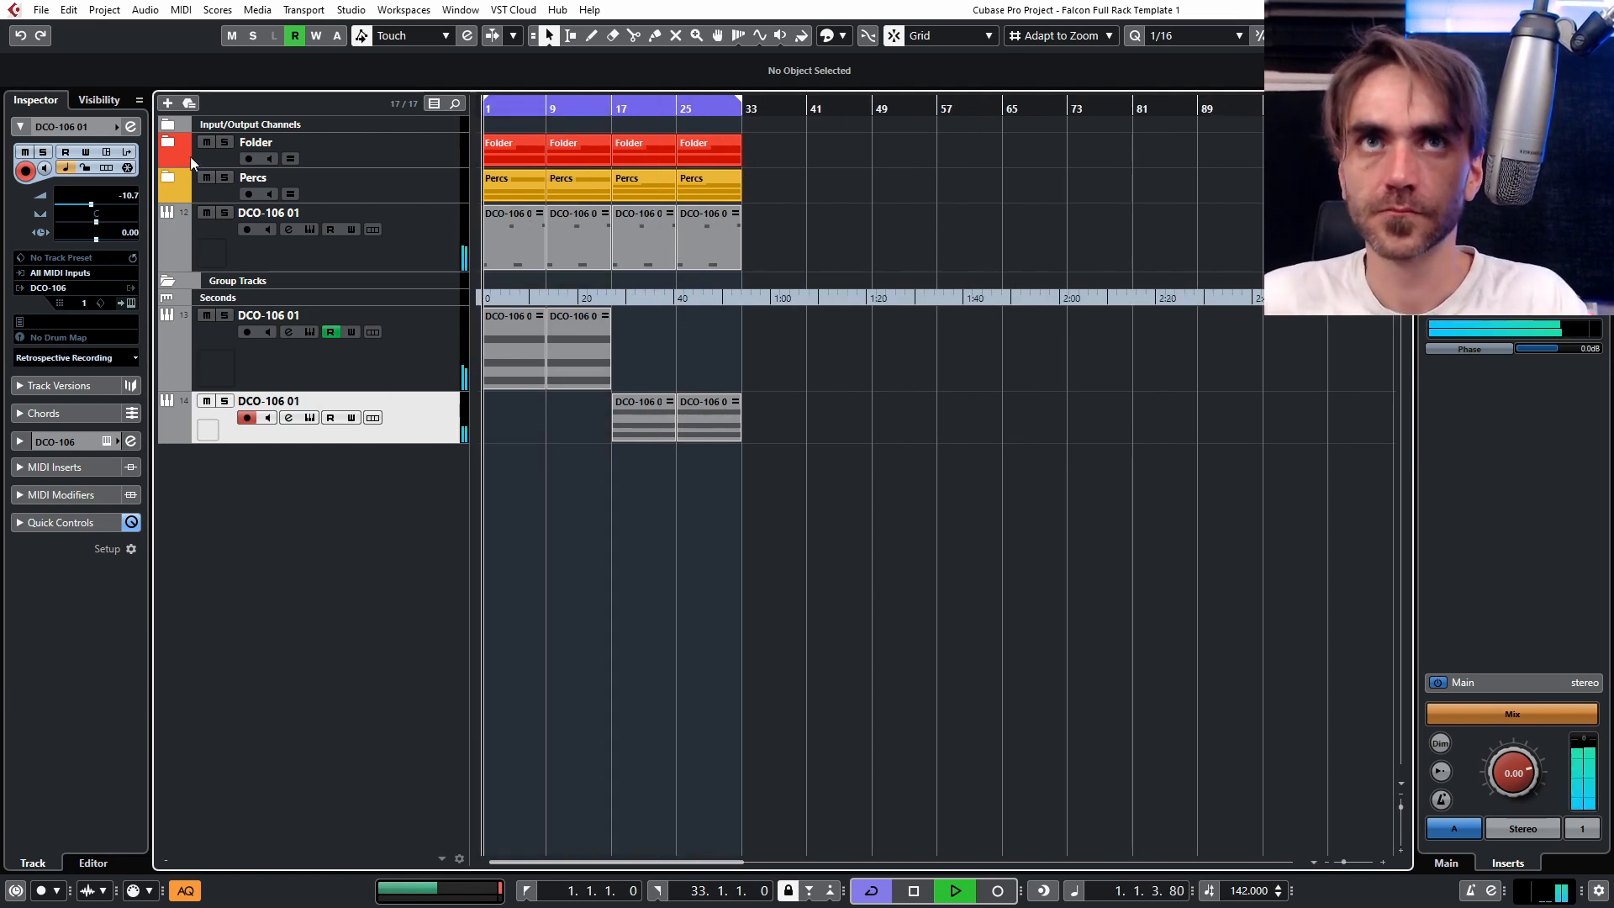
# Raise the lower DCO-106 01 track's volume to -7.75 dB.
pyautogui.scroll(3, 132, 198)
pyautogui.scroll(2, 134, 198)
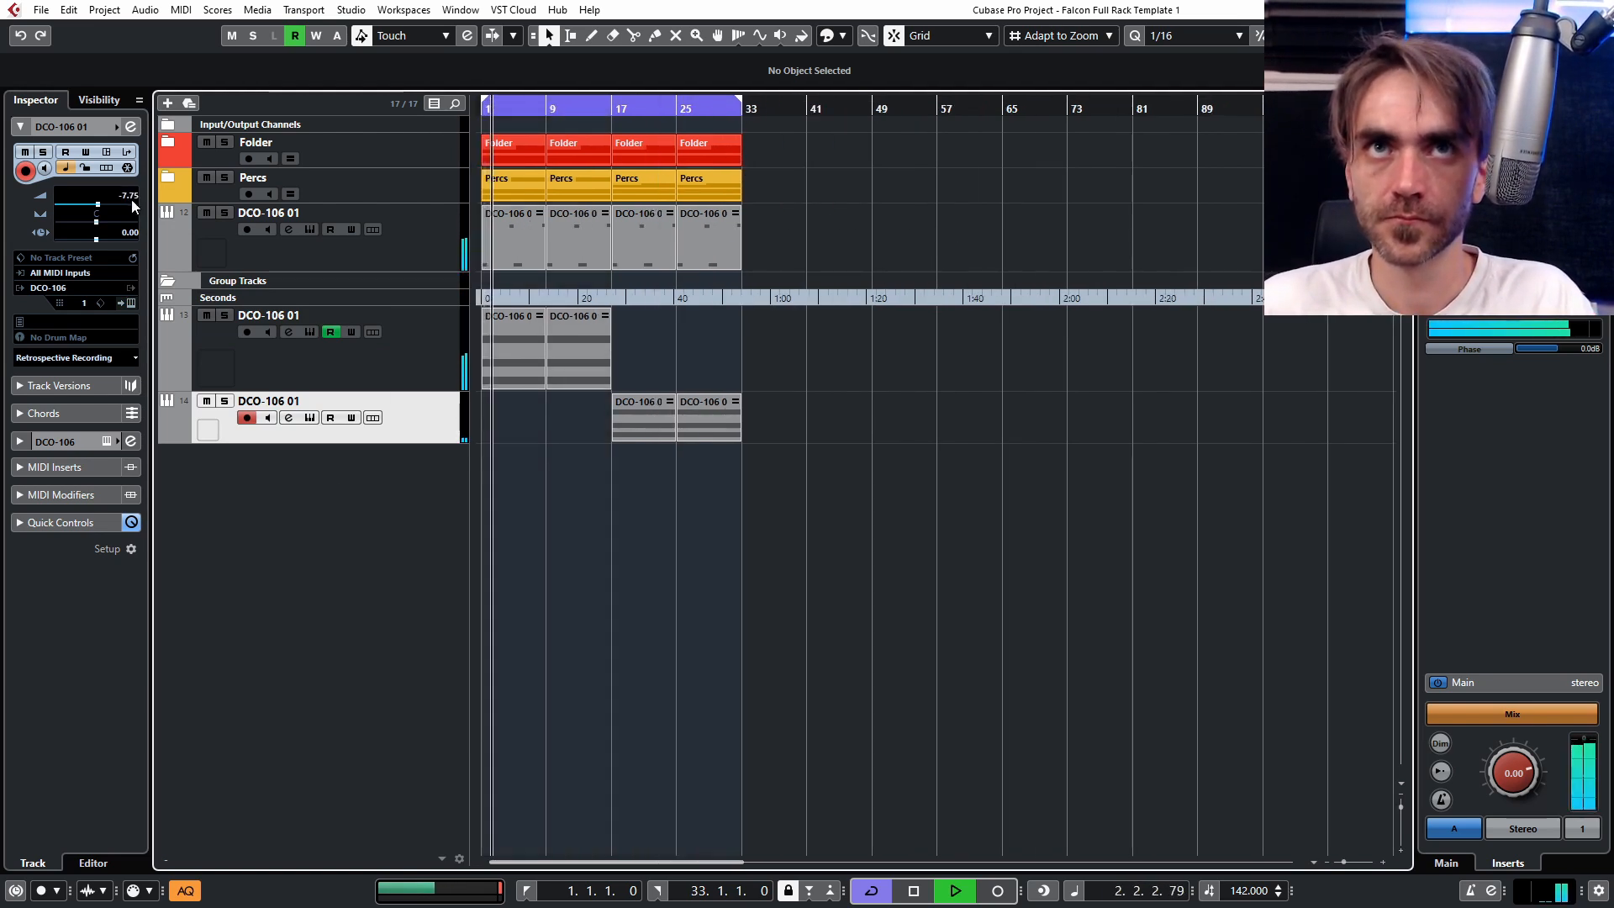
pyautogui.press('h')
pyautogui.press('h')
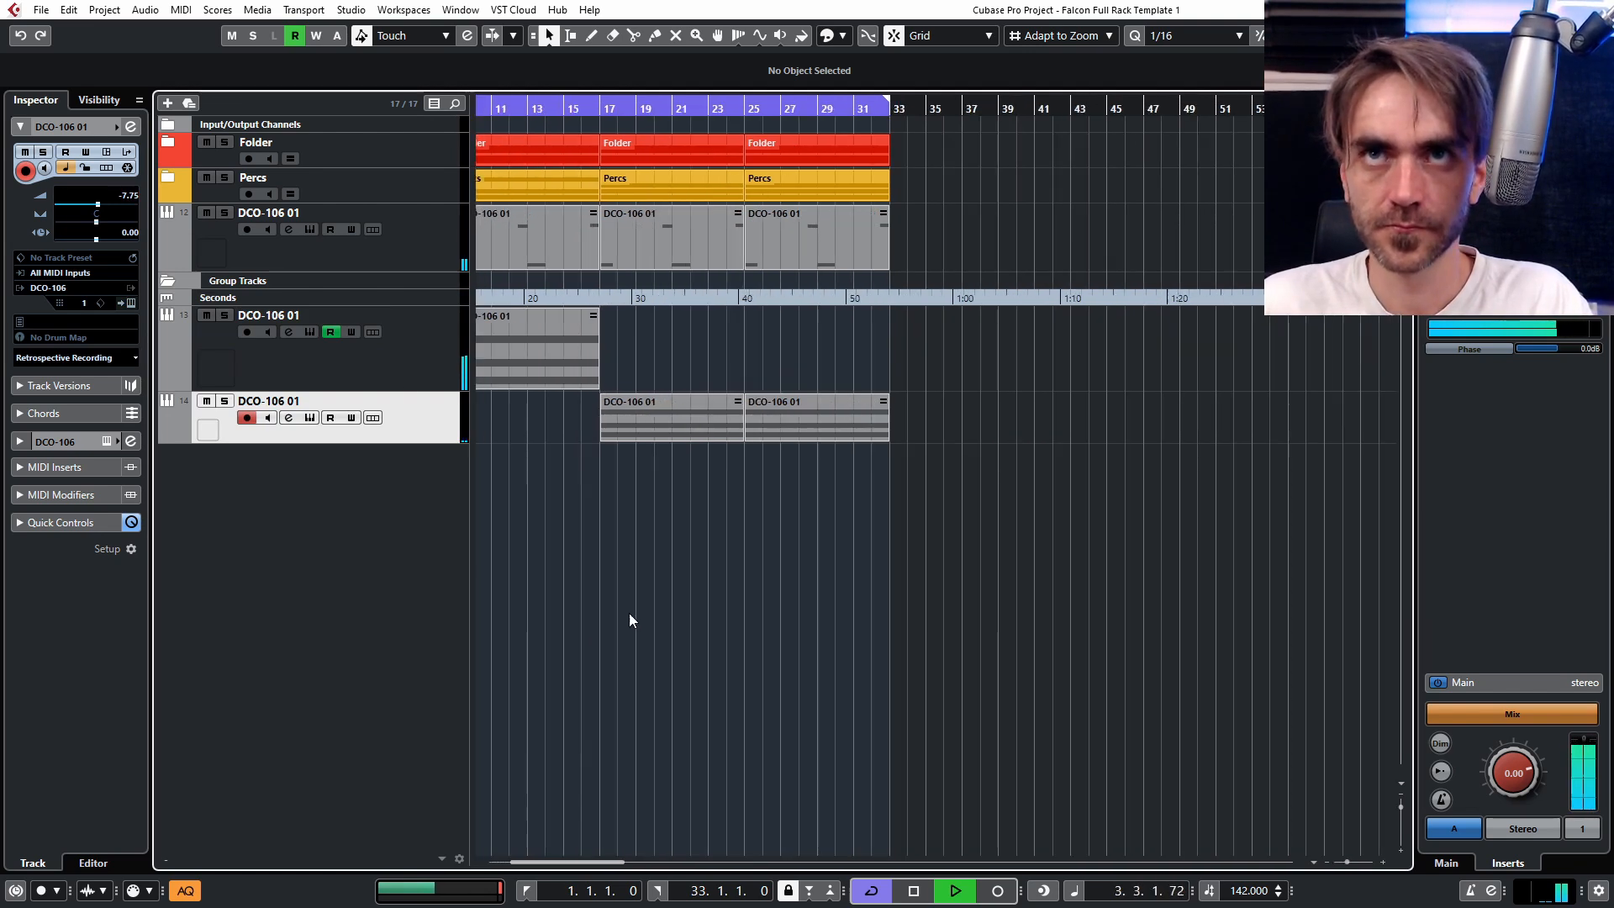